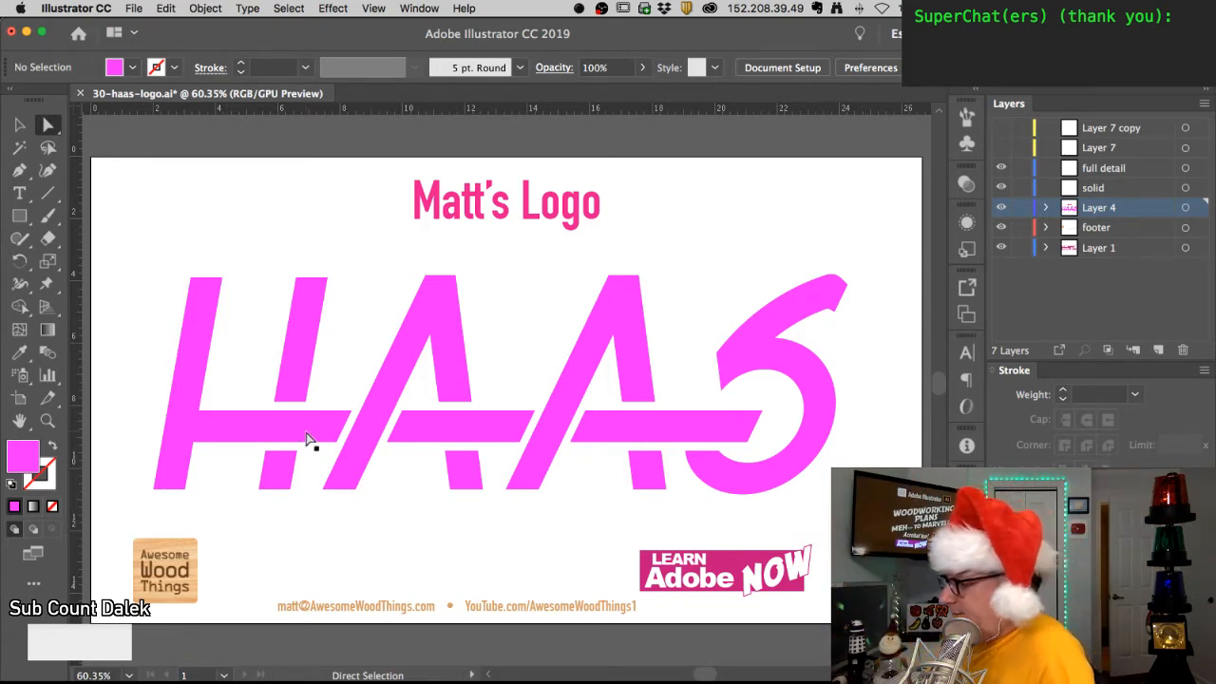
drag(708, 267, 823, 465)
click(715, 257)
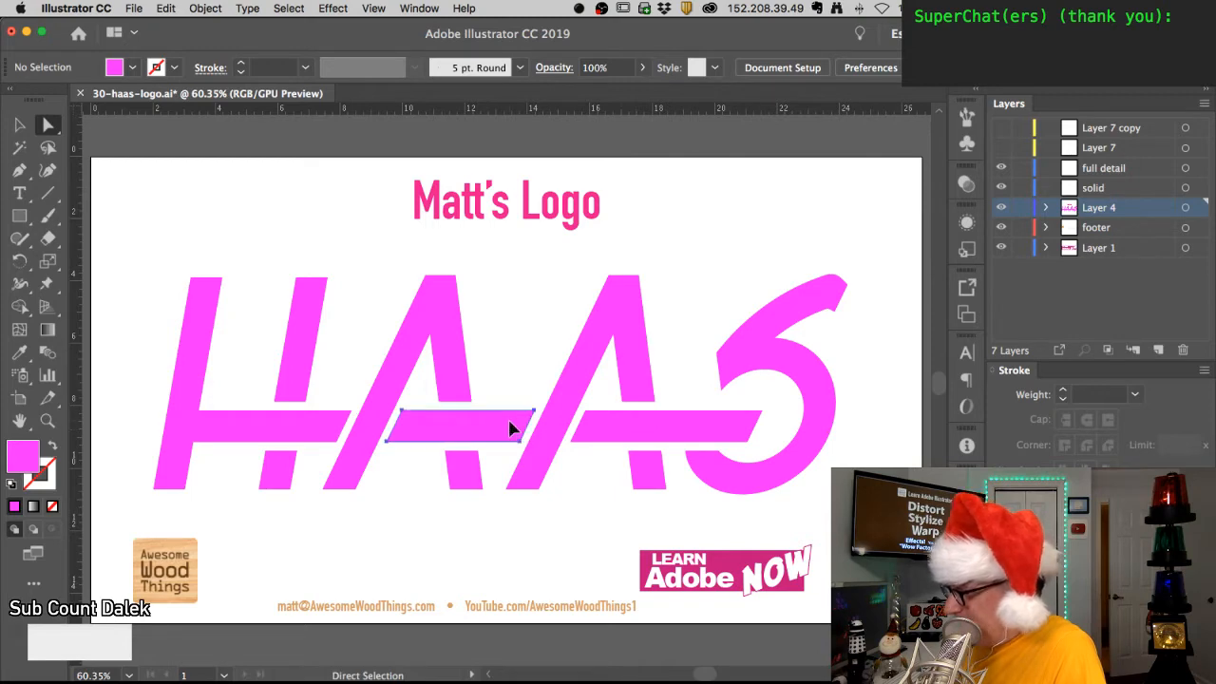
drag(510, 428, 720, 429)
click(628, 327)
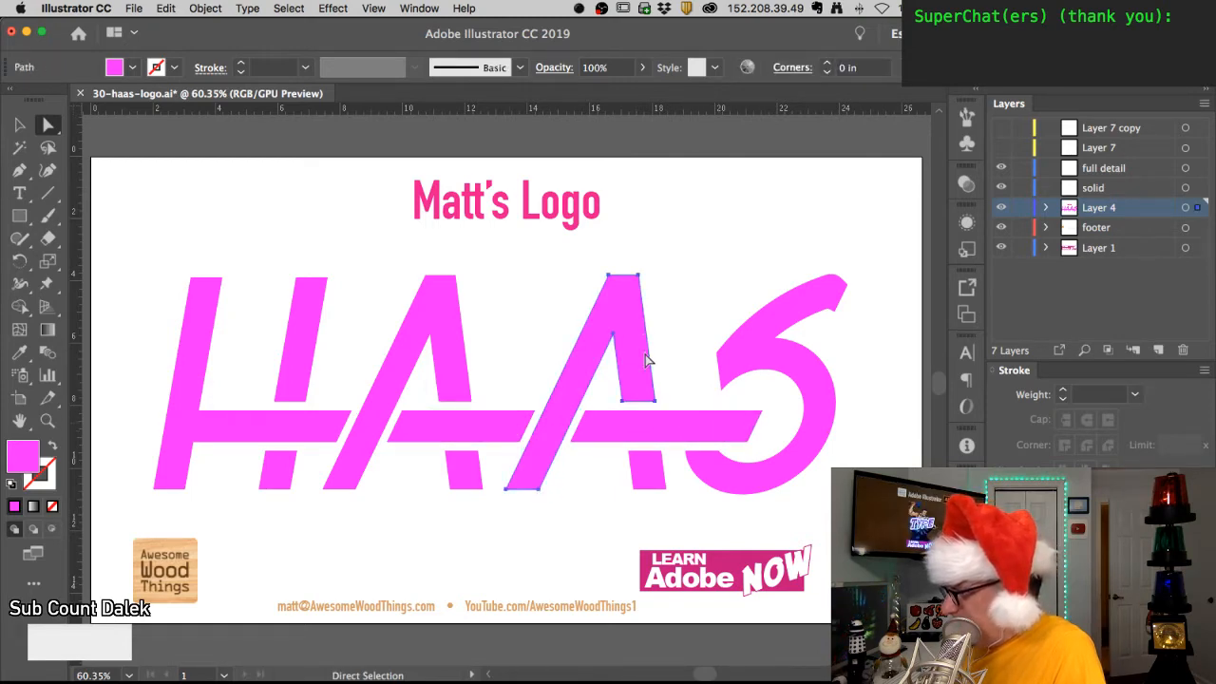
drag(632, 399, 697, 402)
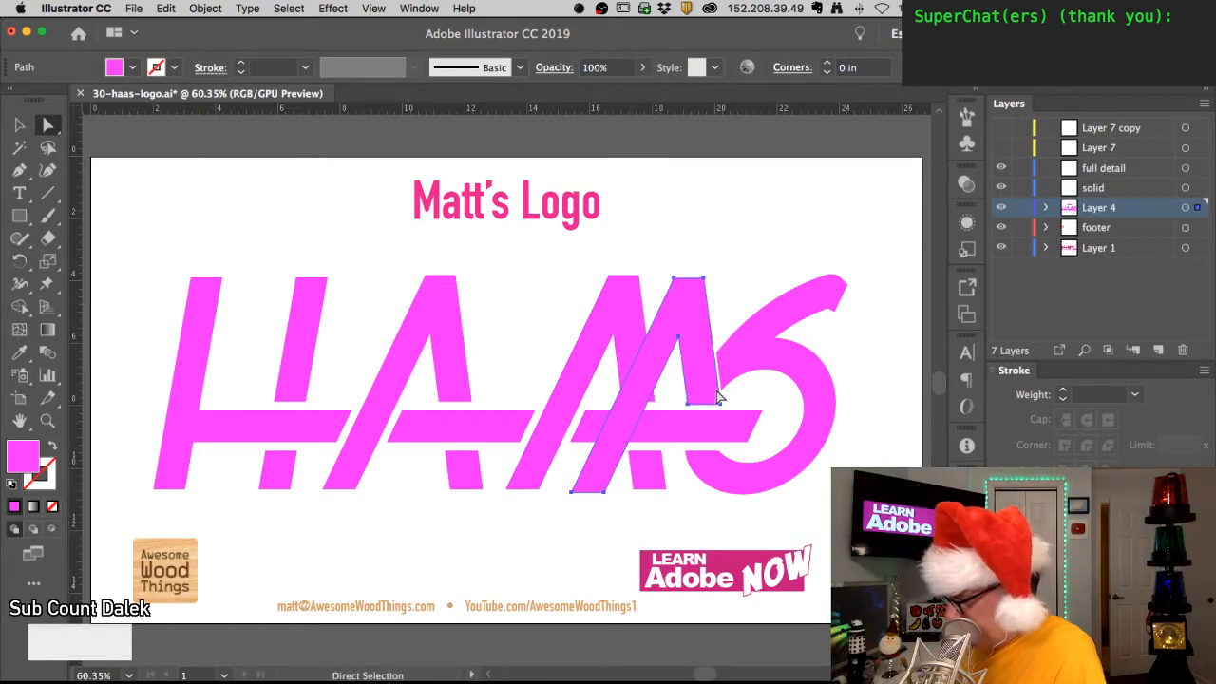
key(super+z)
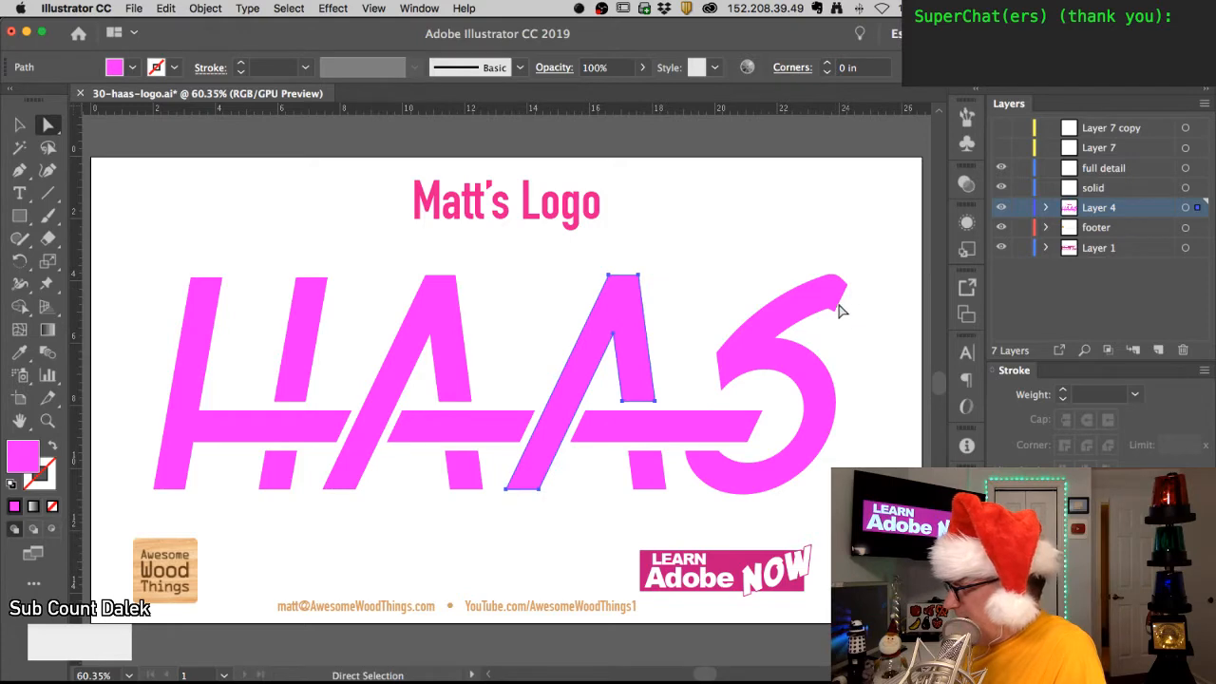
drag(725, 437, 815, 307)
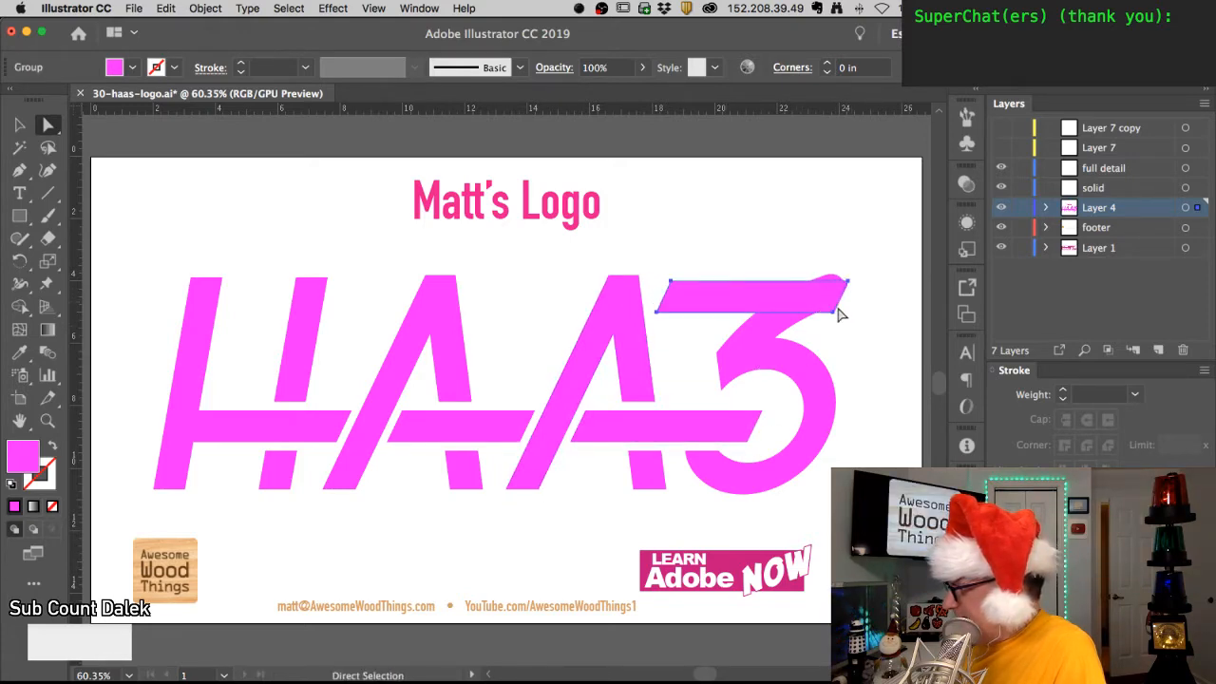
key(super+z)
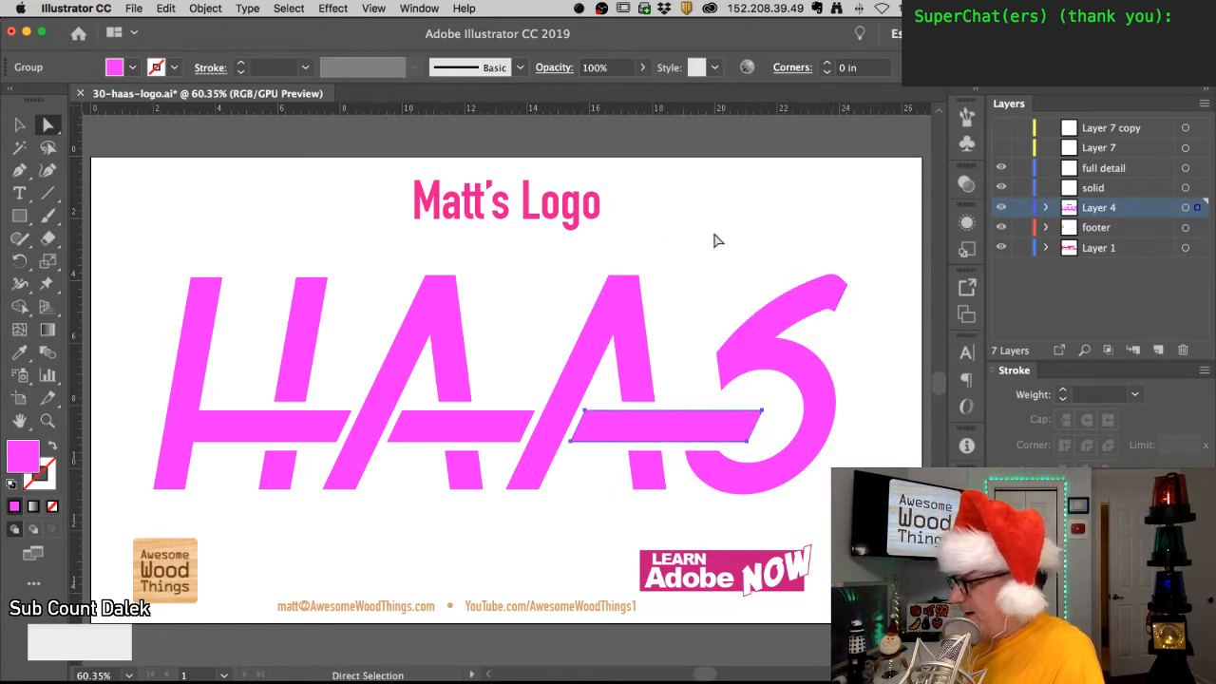
click(714, 240)
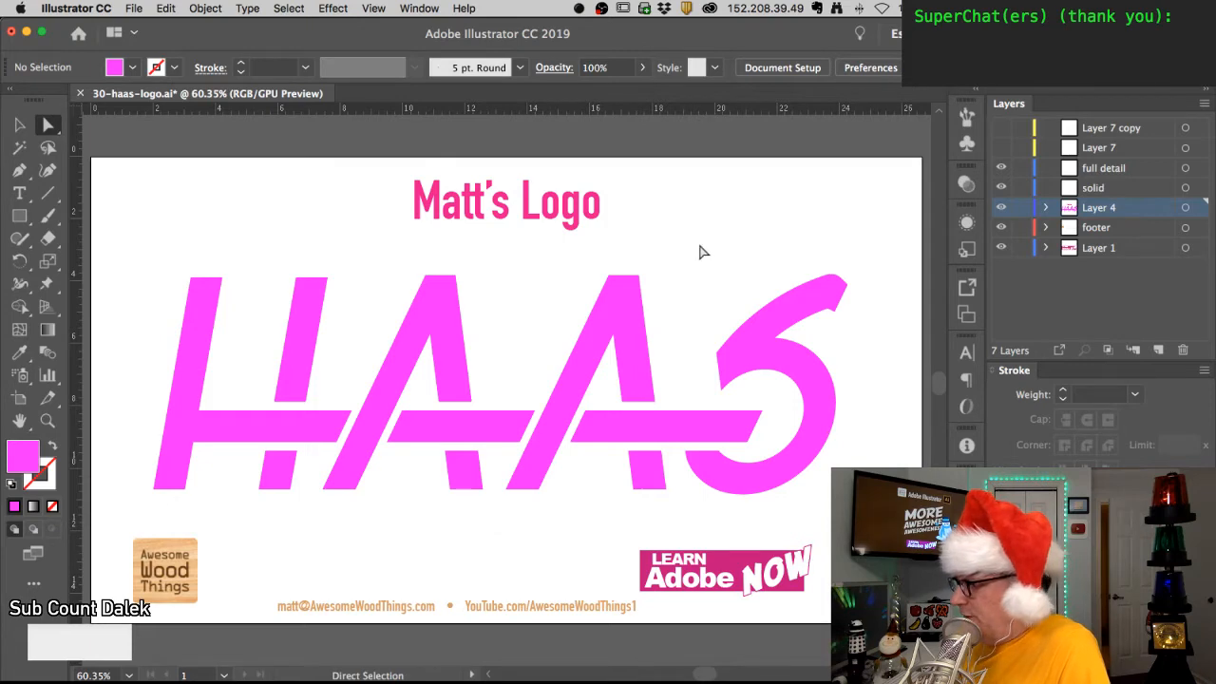
drag(686, 238, 849, 383)
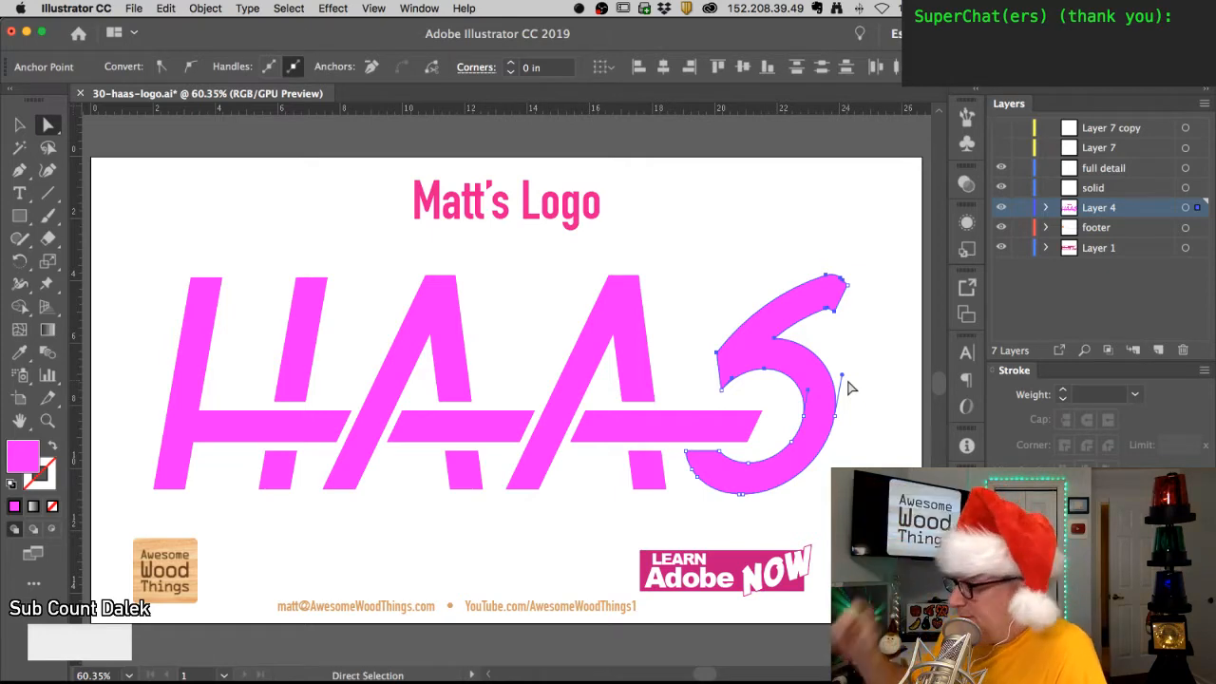
click(479, 517)
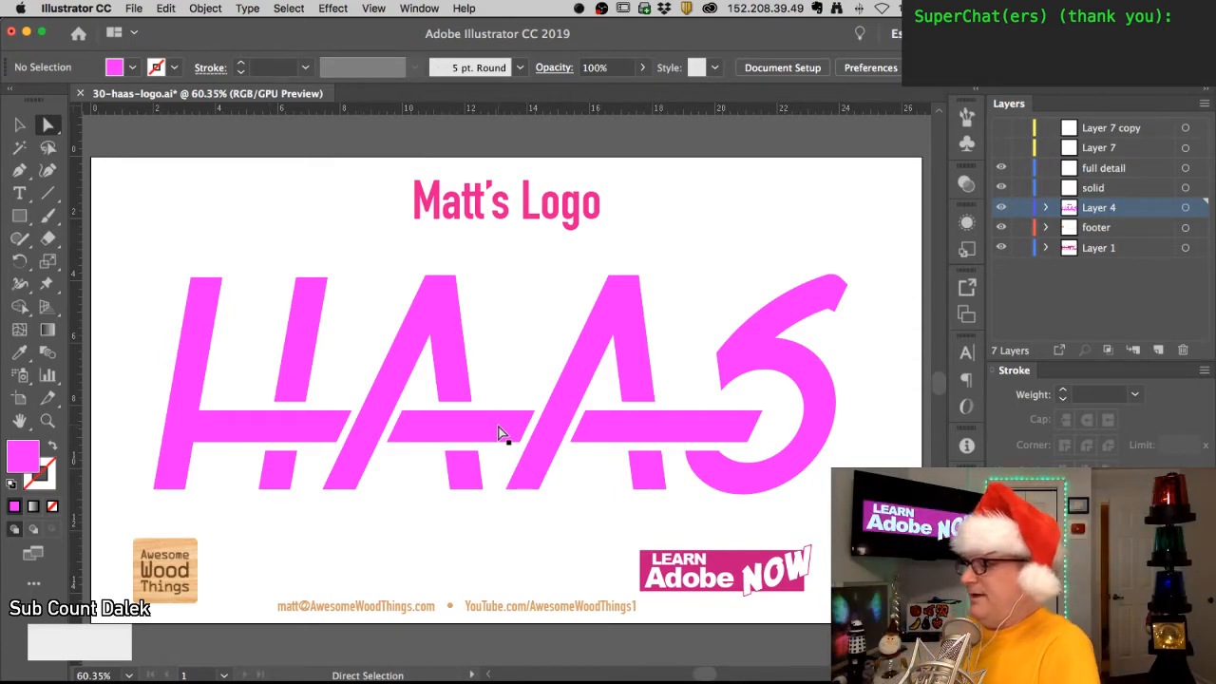
- Create a rectangle 1.8125 in wide and 6.0625 in high over the H of the HAAS logo
click(18, 218)
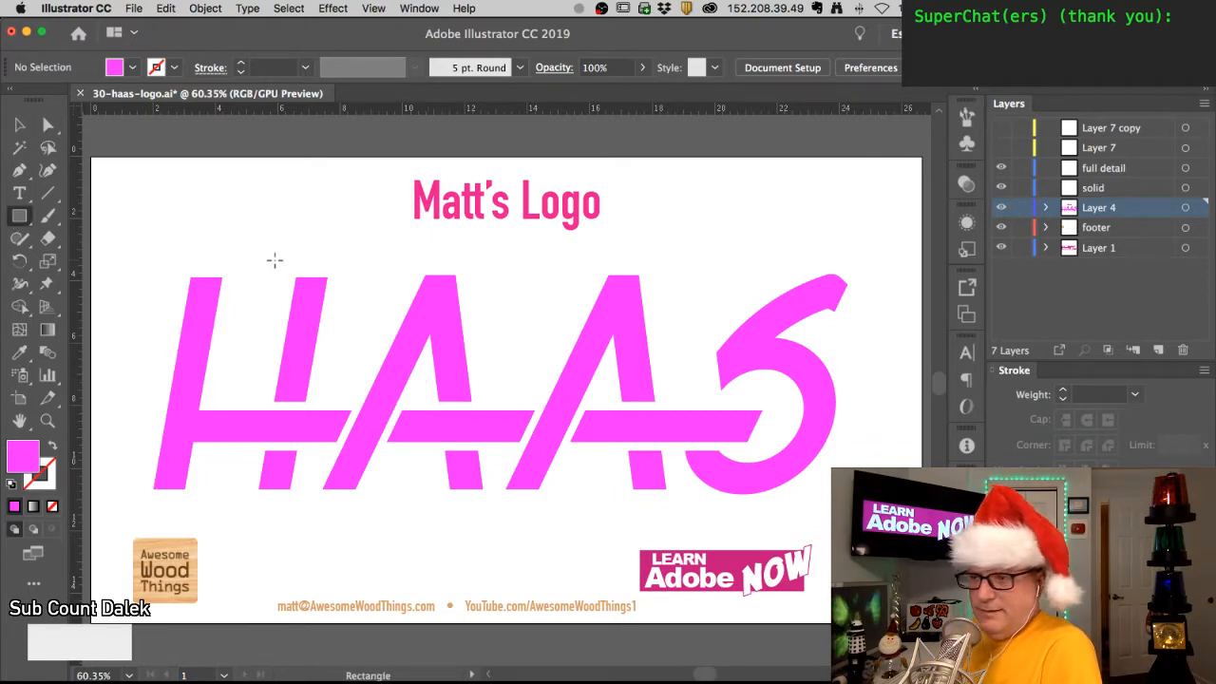
click(275, 260)
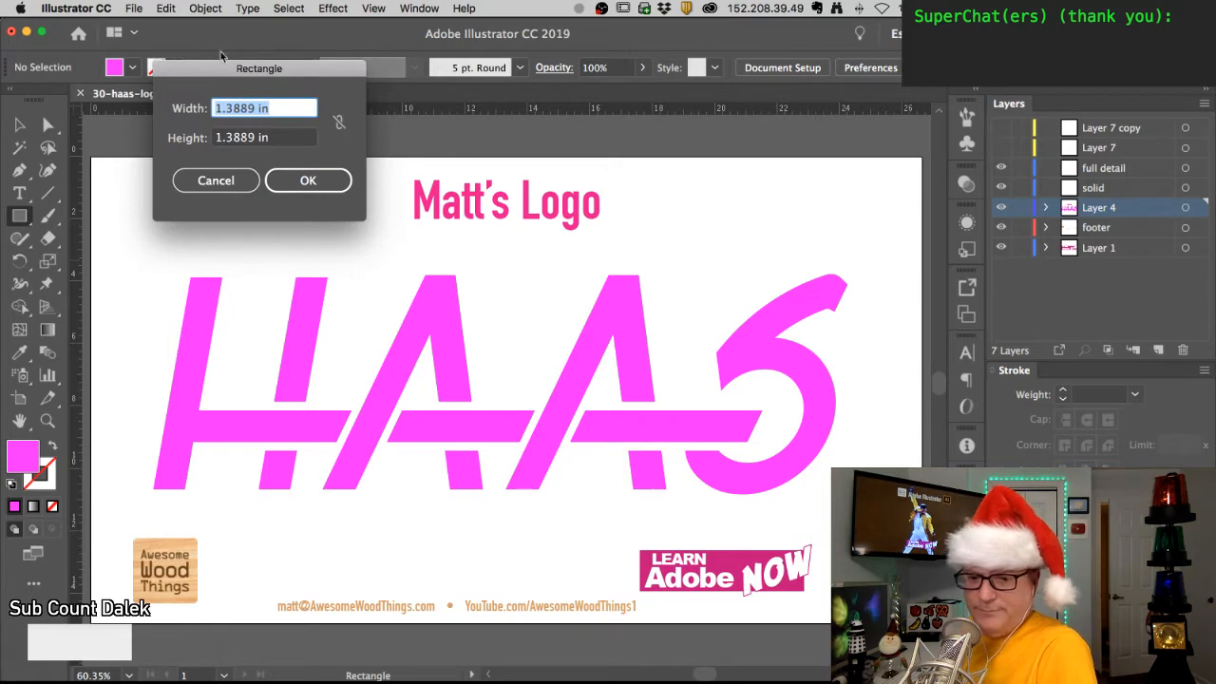
drag(215, 76, 455, 273)
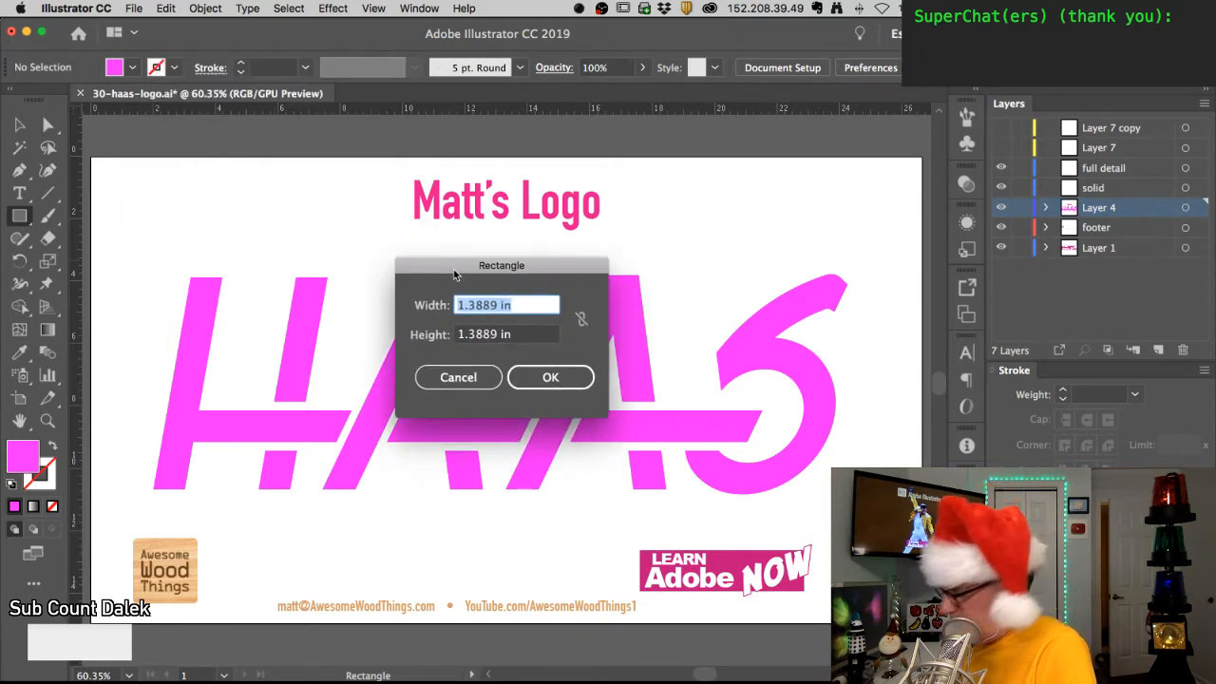
text(1.8125)
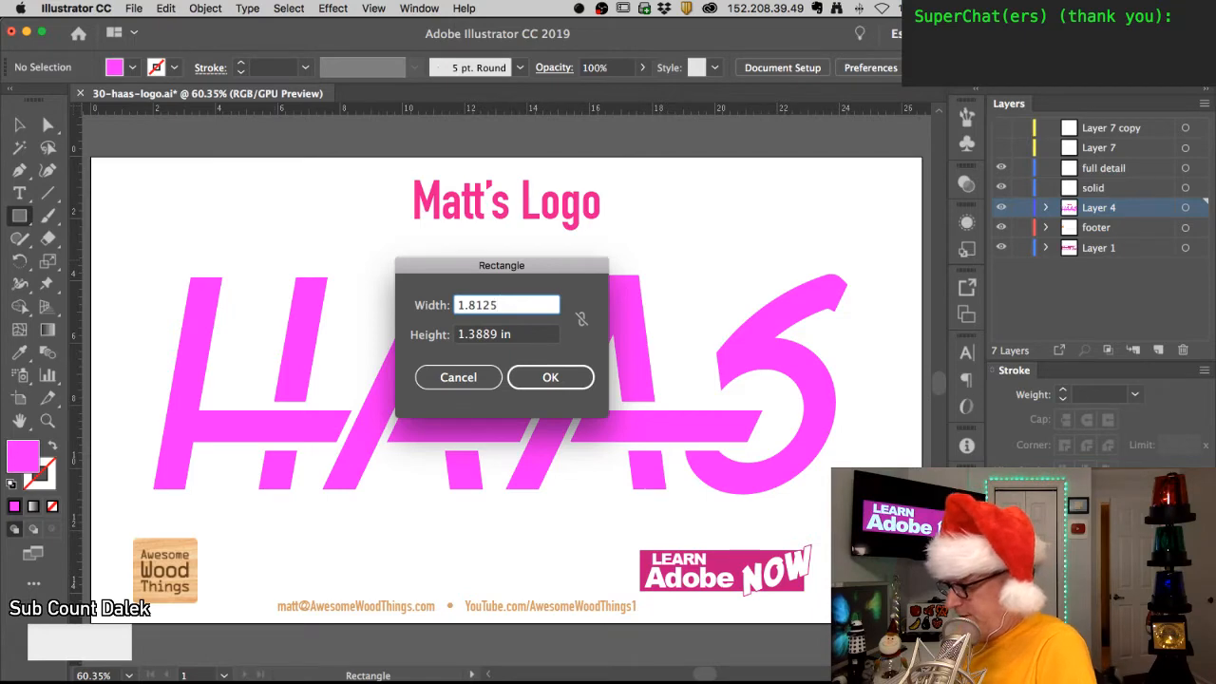
key(Tab)
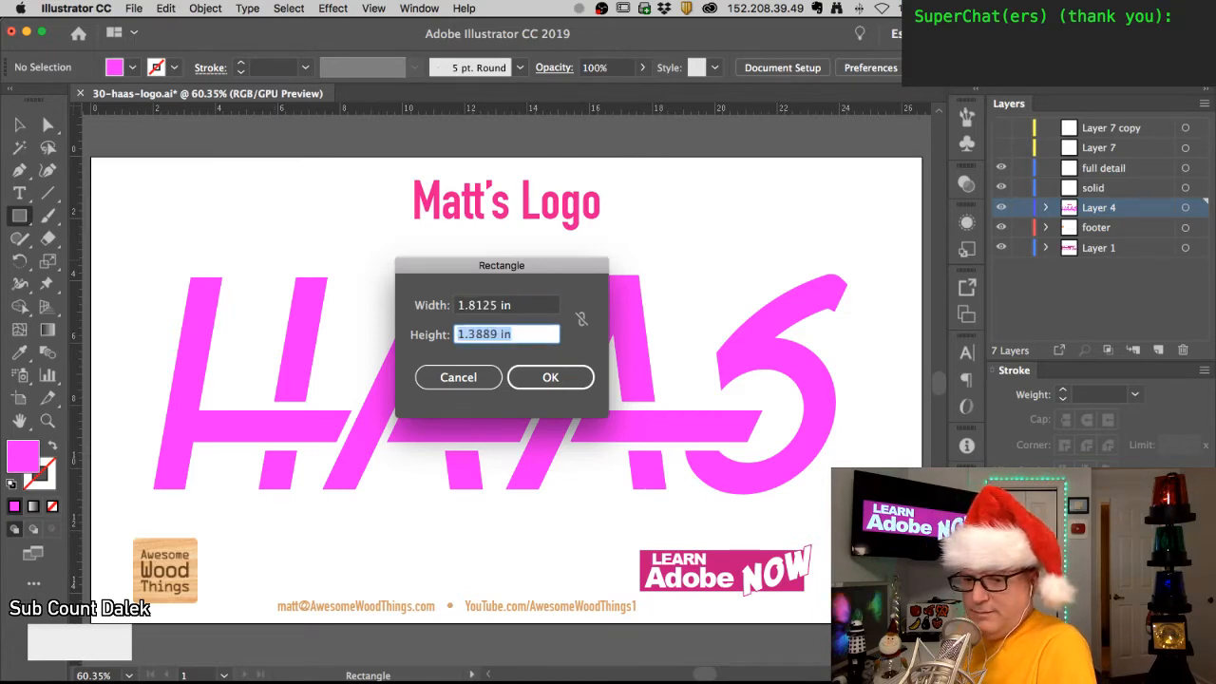
text(6.06)
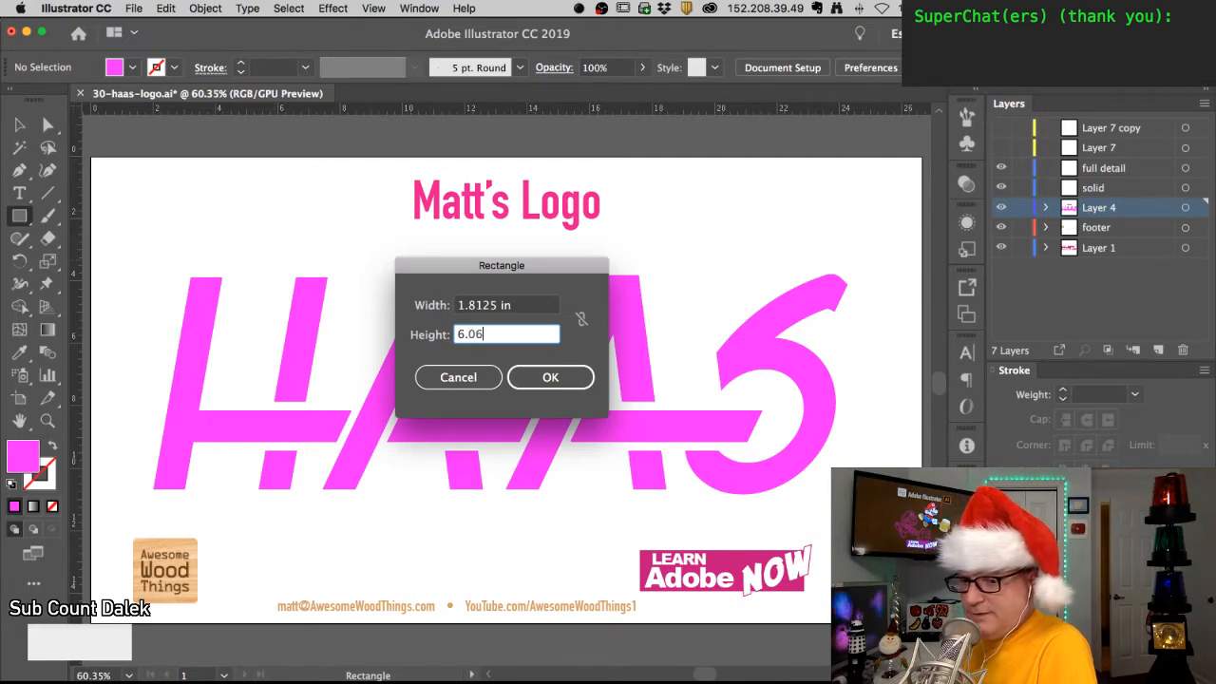
key(Tab)
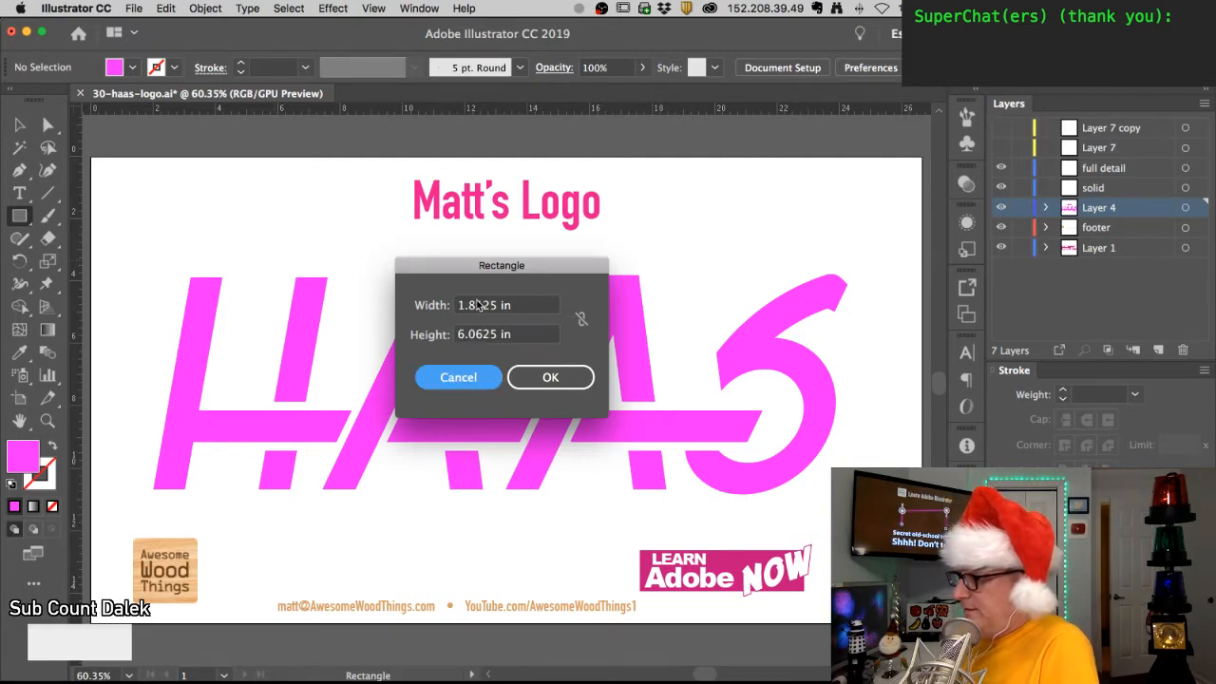
click(551, 377)
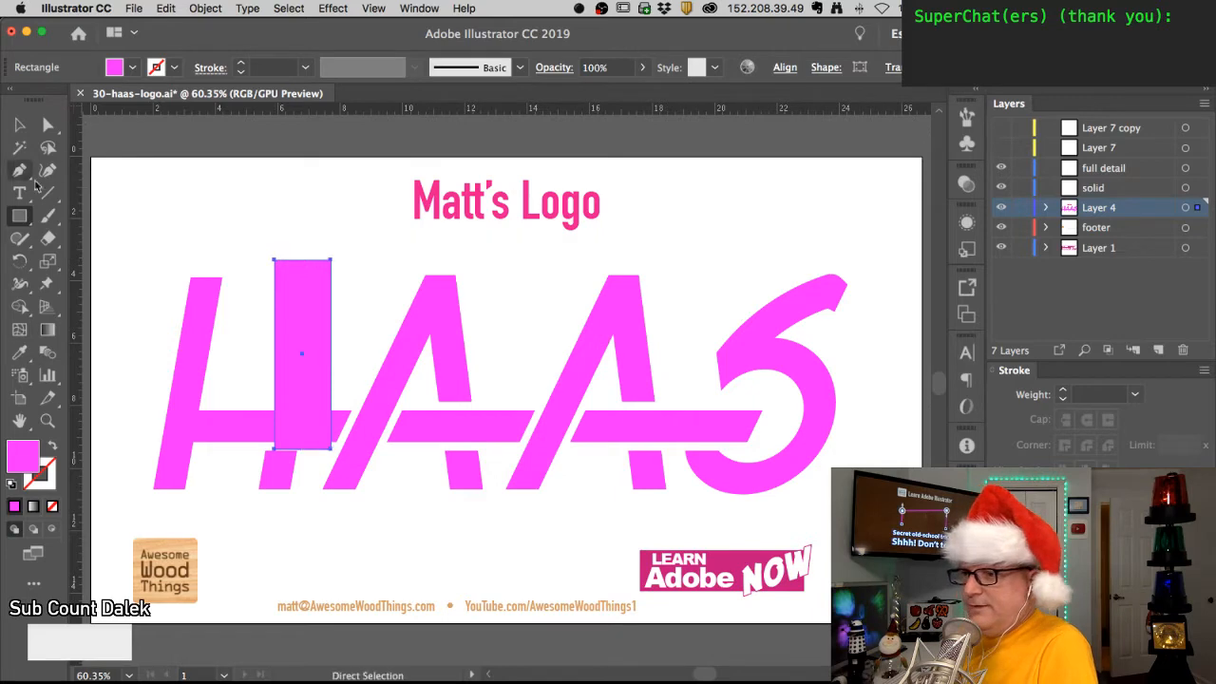
- Rotate the new rectangle a quarter turn so it lies horizontally, and position it across the two A's of the logo
click(19, 260)
click(371, 315)
drag(380, 328, 499, 383)
click(47, 124)
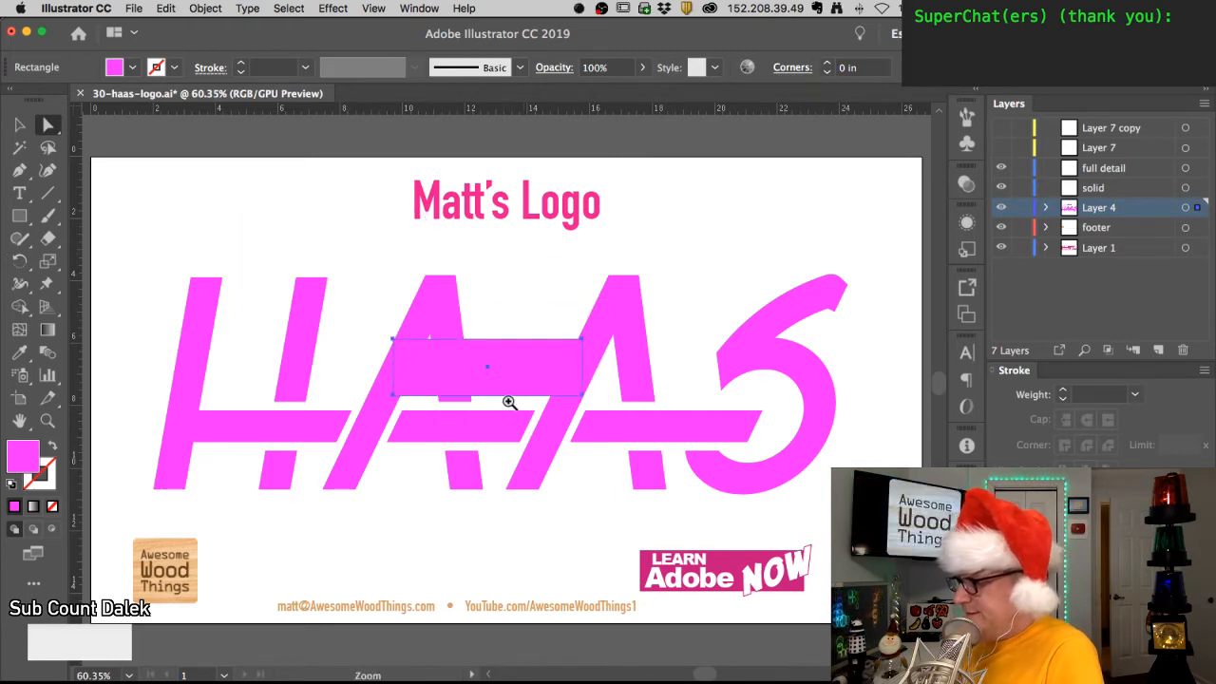
click(509, 402)
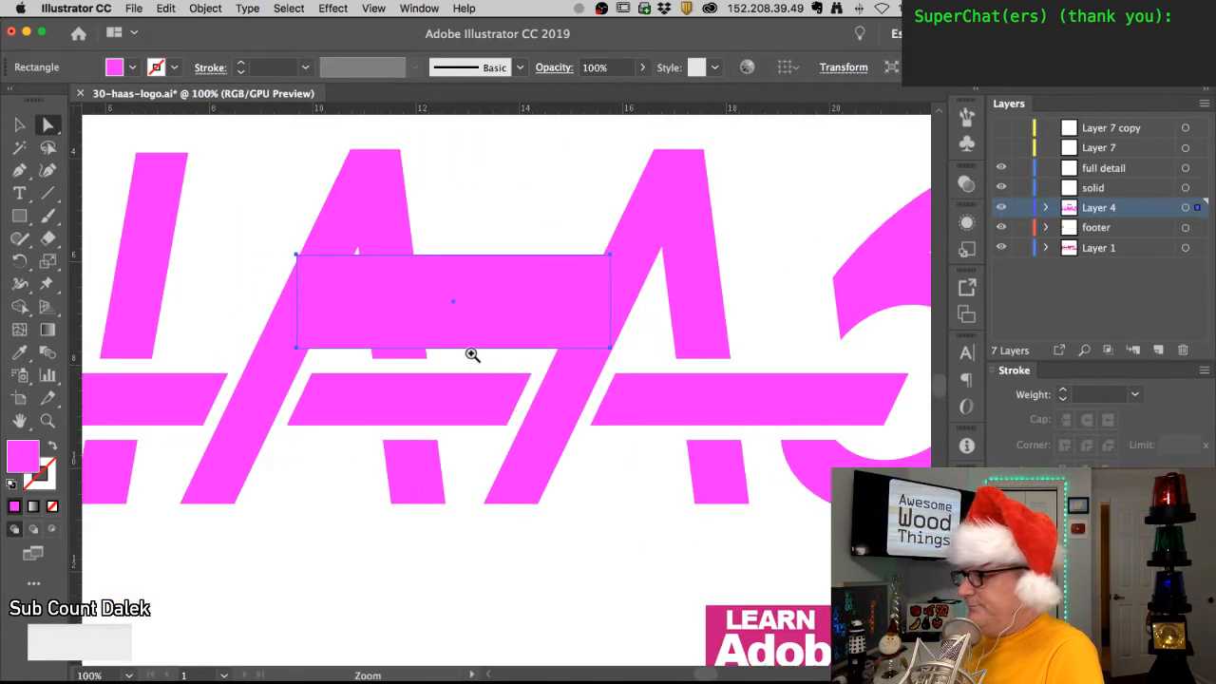
alt+click(502, 318)
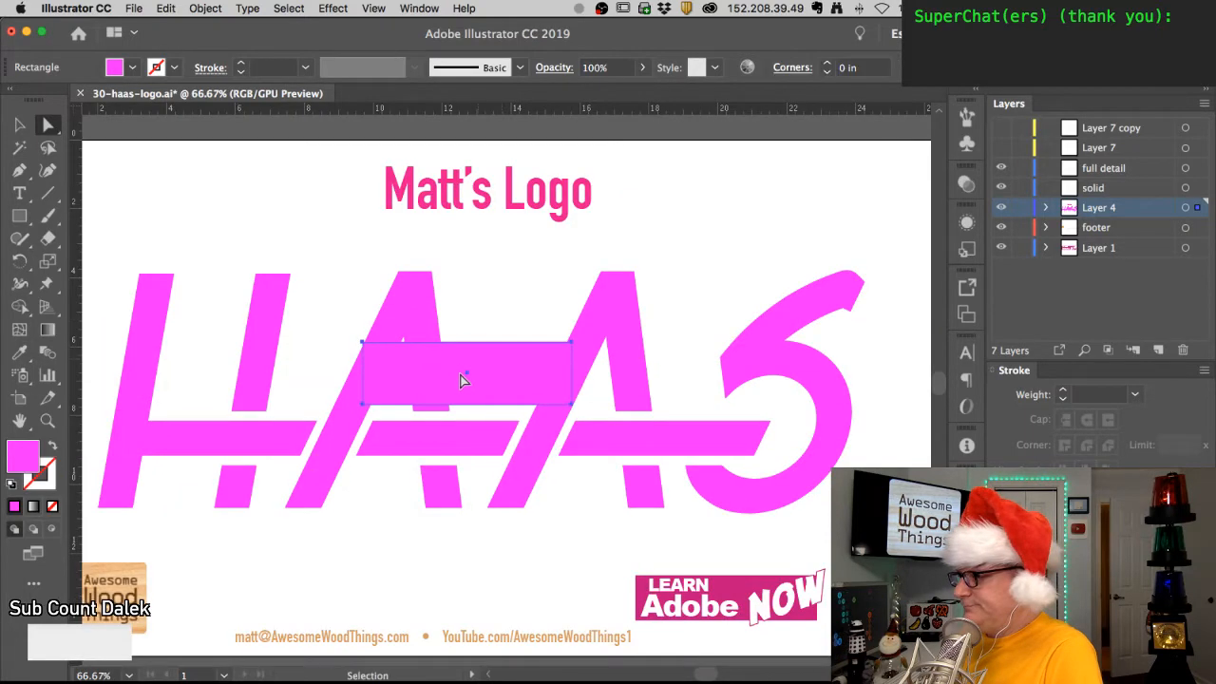
drag(485, 369, 503, 371)
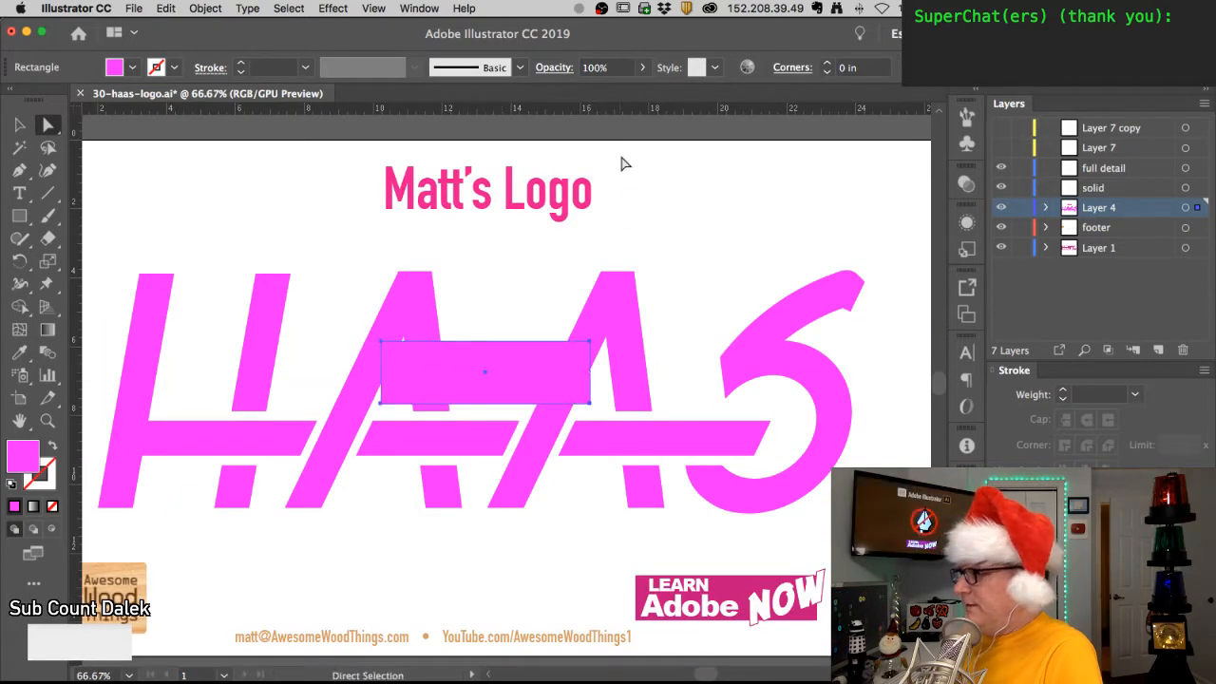
- Place guides along the rectangle's four edges and its vertical centre line, and delete the rectangle
click(589, 350)
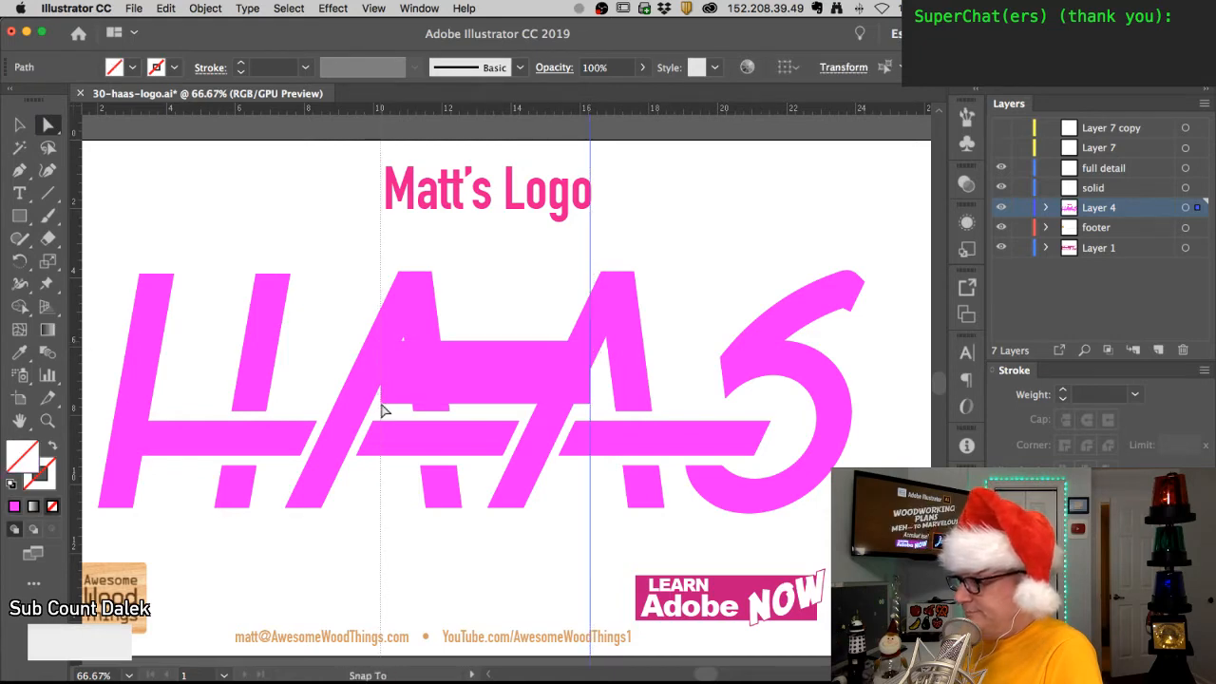
click(429, 369)
drag(489, 108, 590, 348)
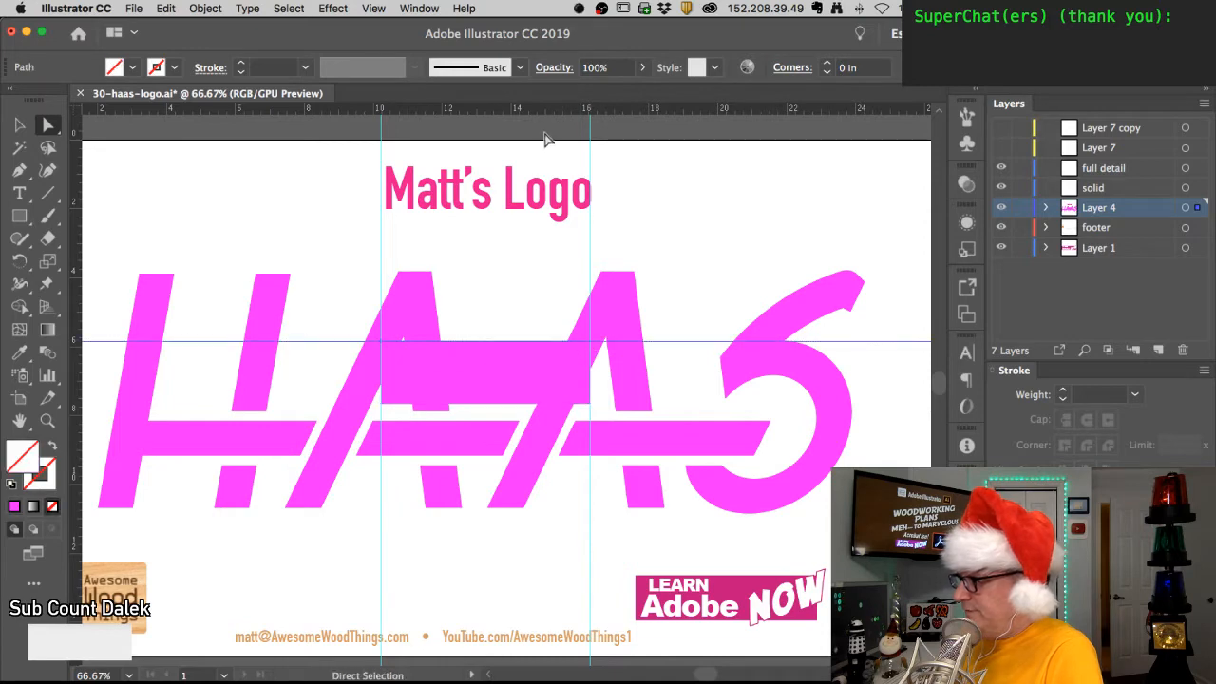
drag(544, 112, 591, 404)
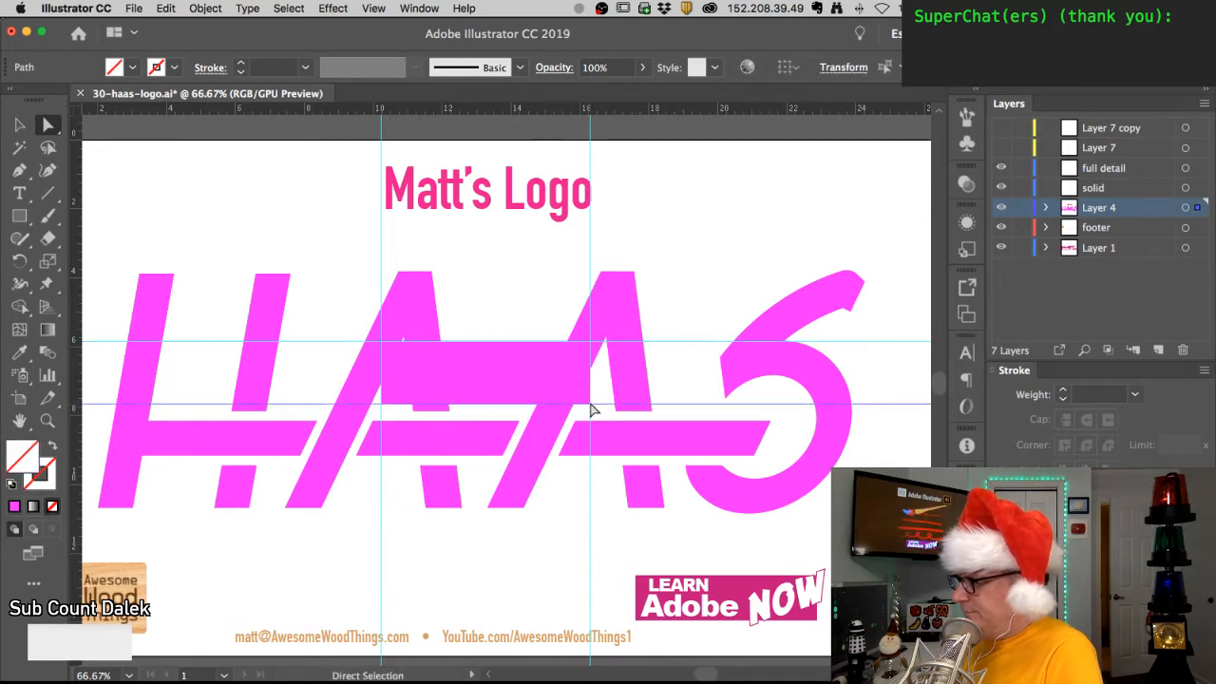
click(511, 384)
drag(475, 112, 485, 377)
click(502, 367)
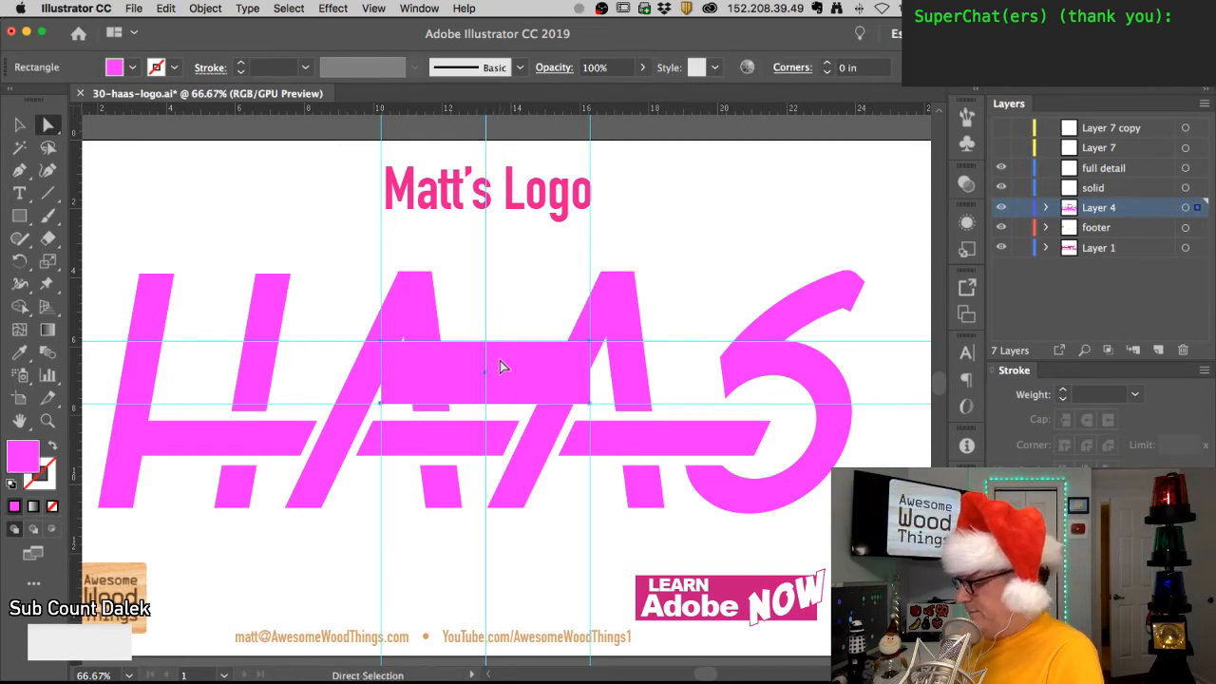
key(Delete)
- Select all the pieces of the HAAS logo and lock the guides
drag(118, 240, 865, 514)
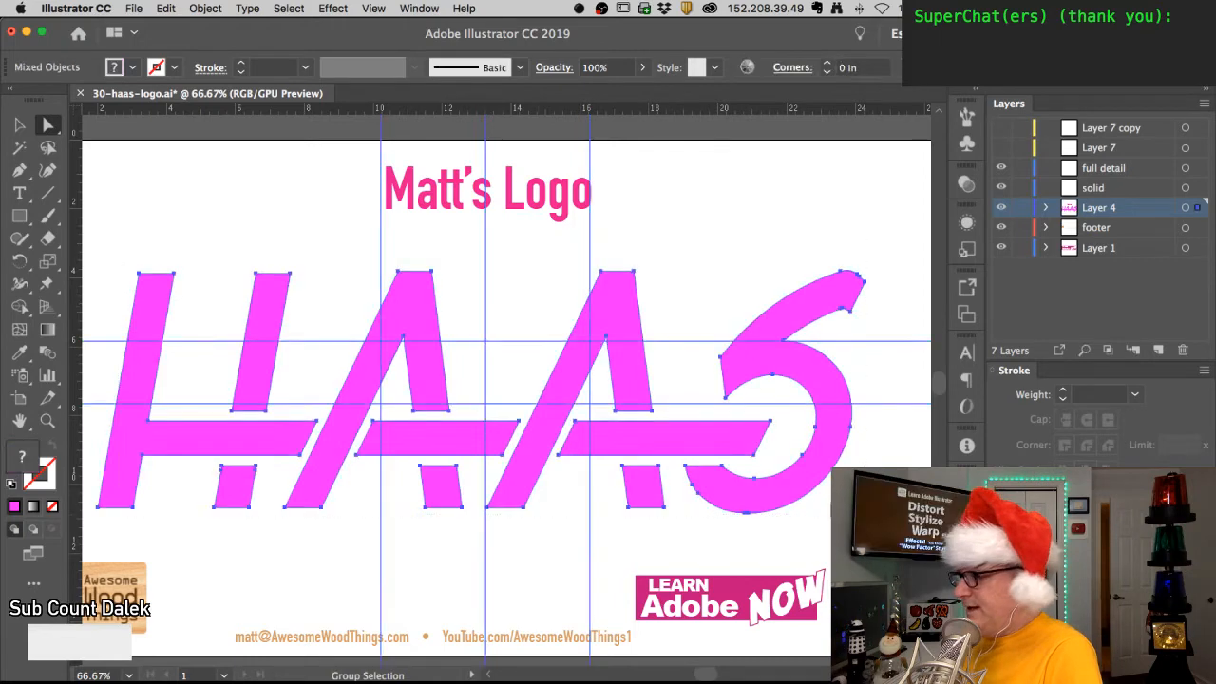
click(431, 8)
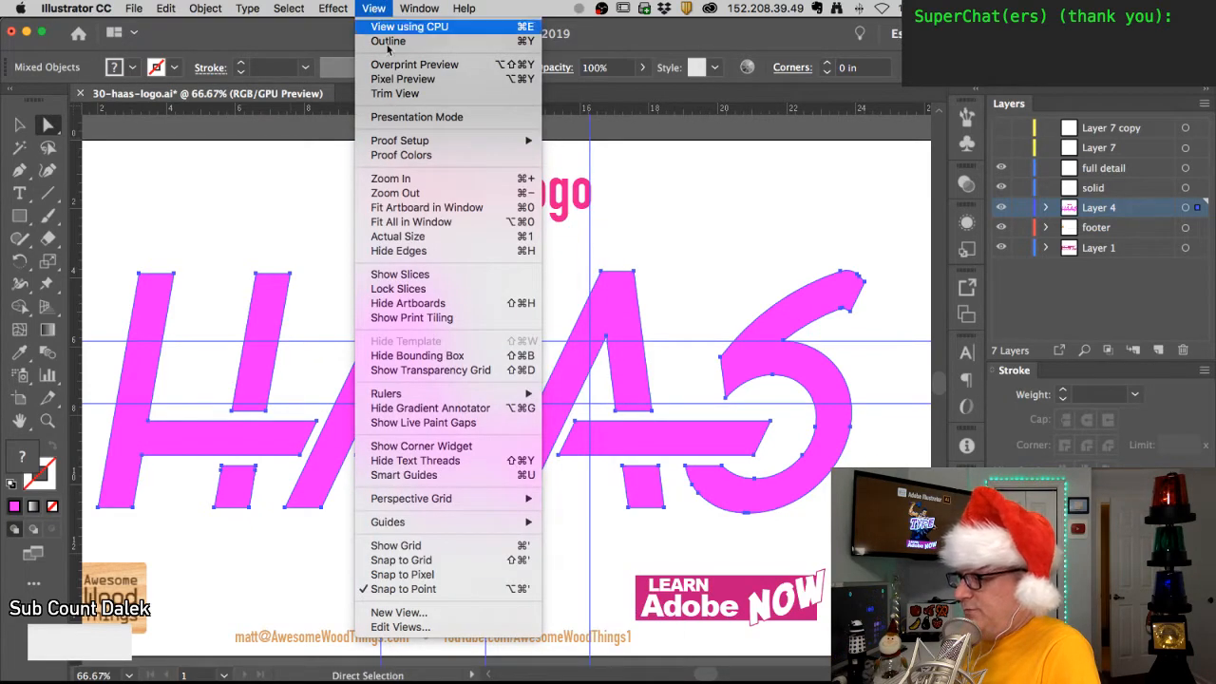
mouse_move(428, 526)
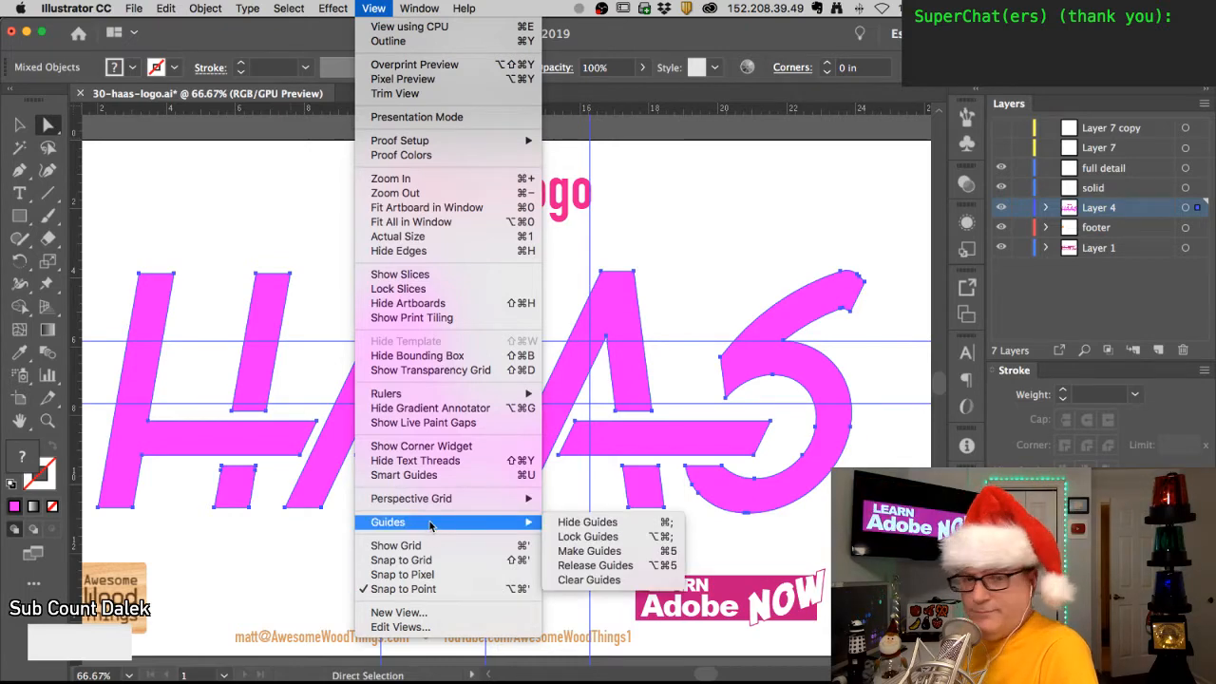
click(636, 538)
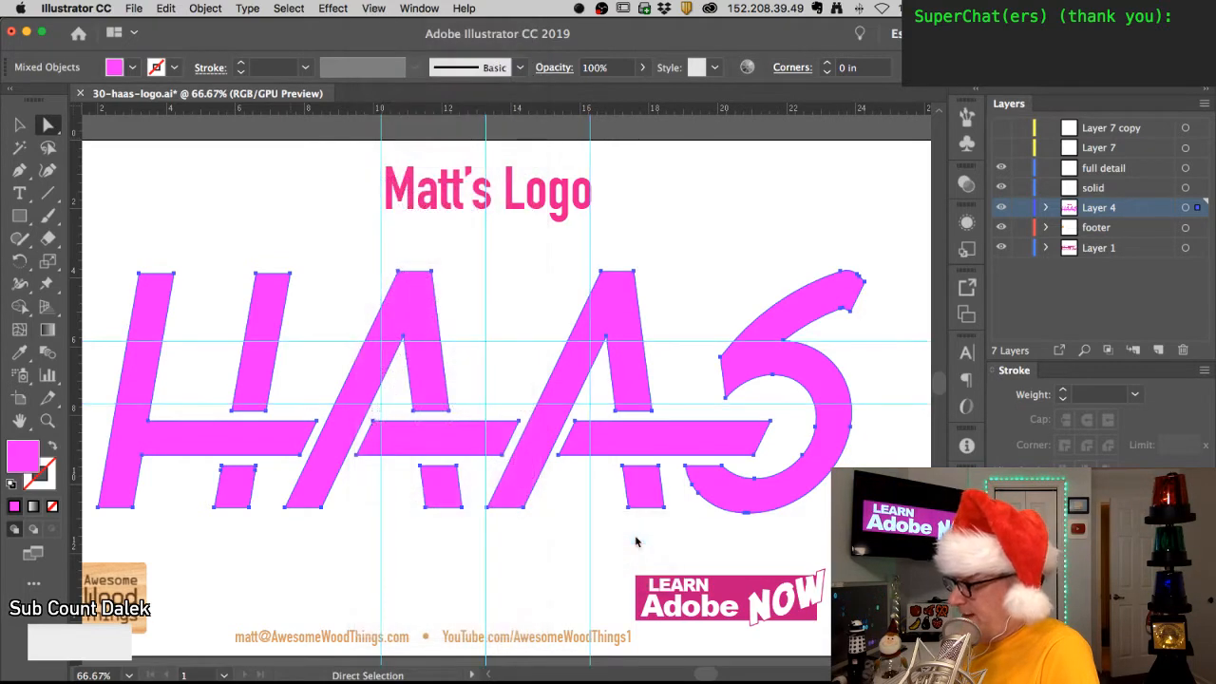
- Scale the selected HAAS logo uniformly to 50%, using a point on the vertical centre guide as origin
click(48, 260)
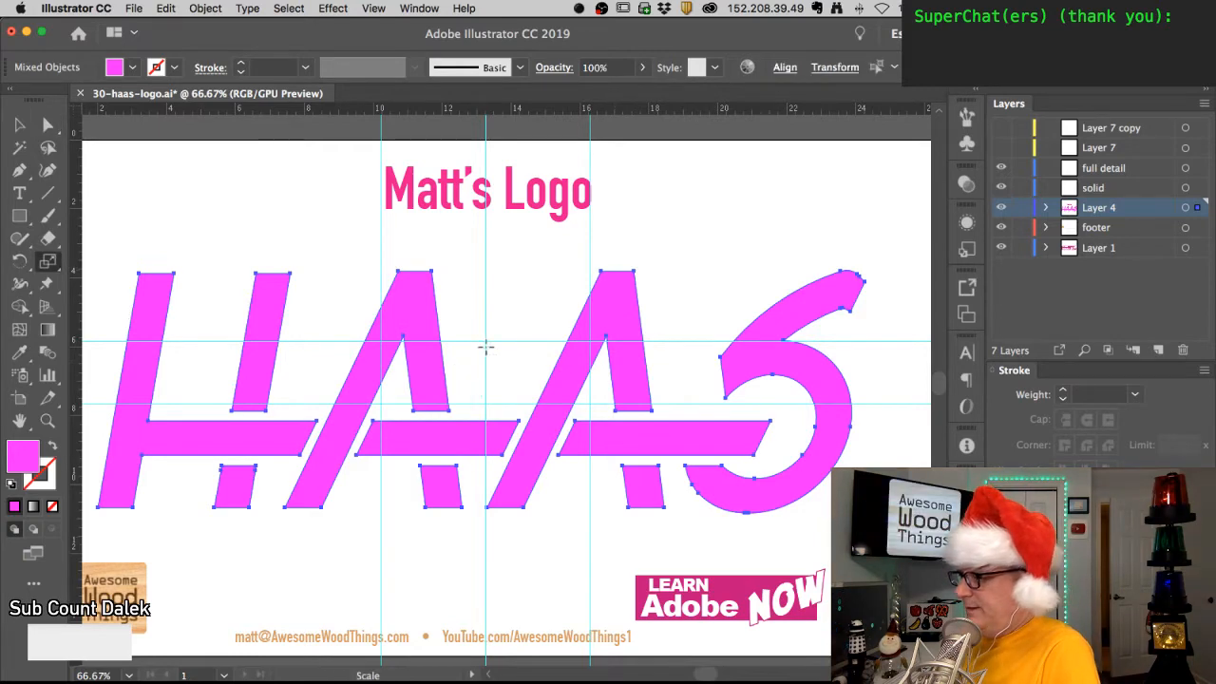
key(Return)
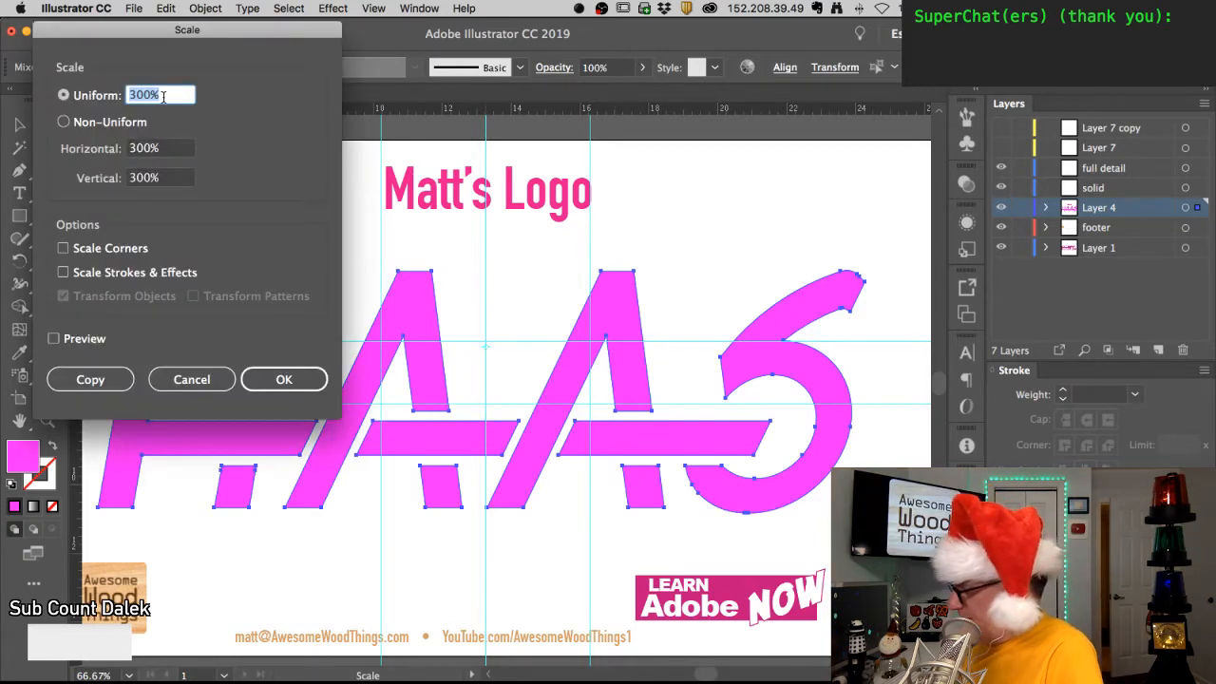
text(50)
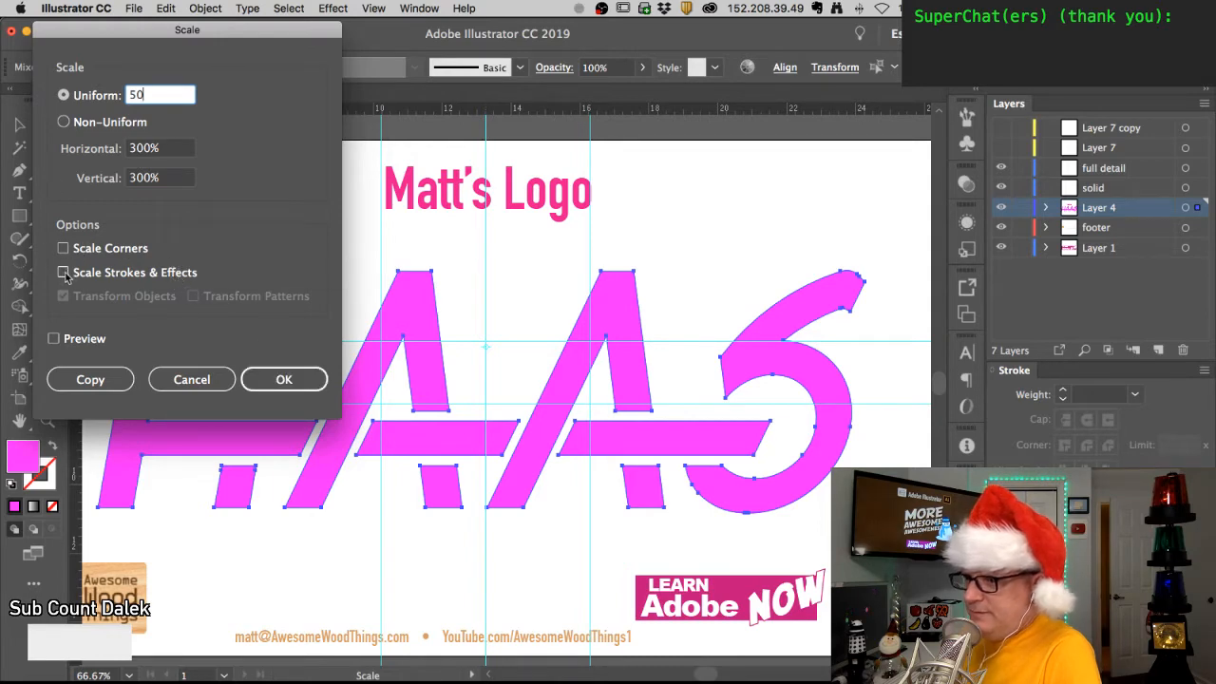
click(322, 379)
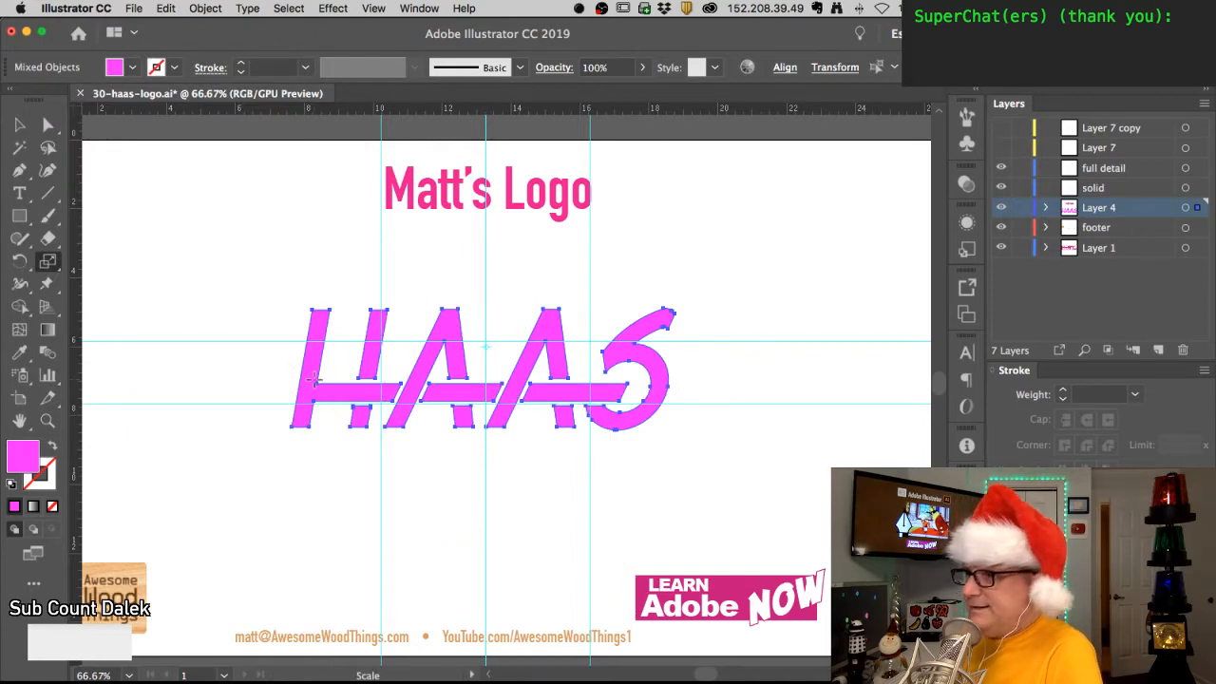
- Repeat the last 50% scaling on the selected HAAS logo so it fits between the outer vertical guides
click(204, 9)
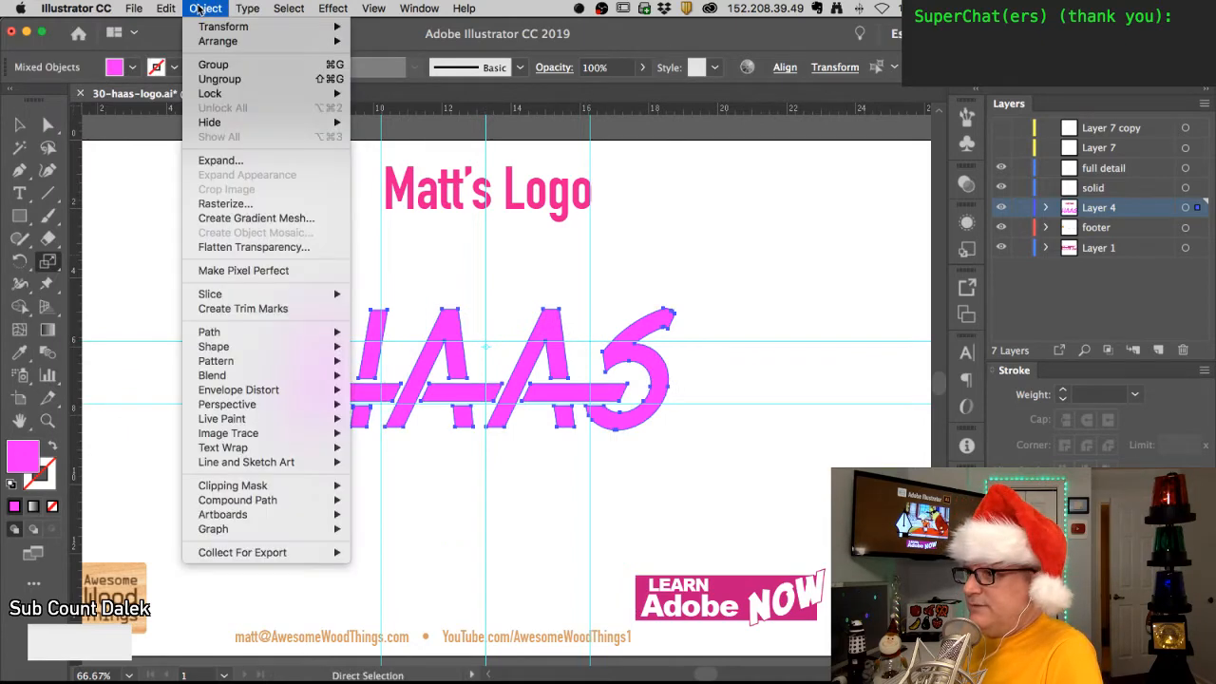
mouse_move(166, 9)
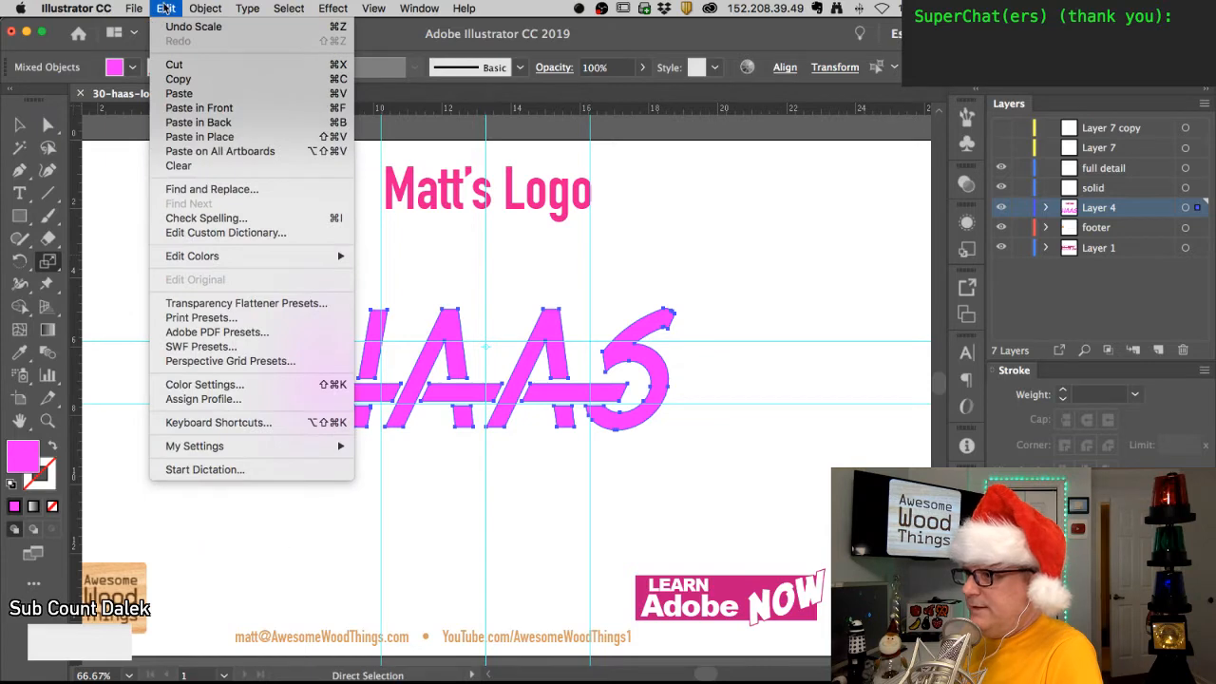
click(245, 6)
key(super+z)
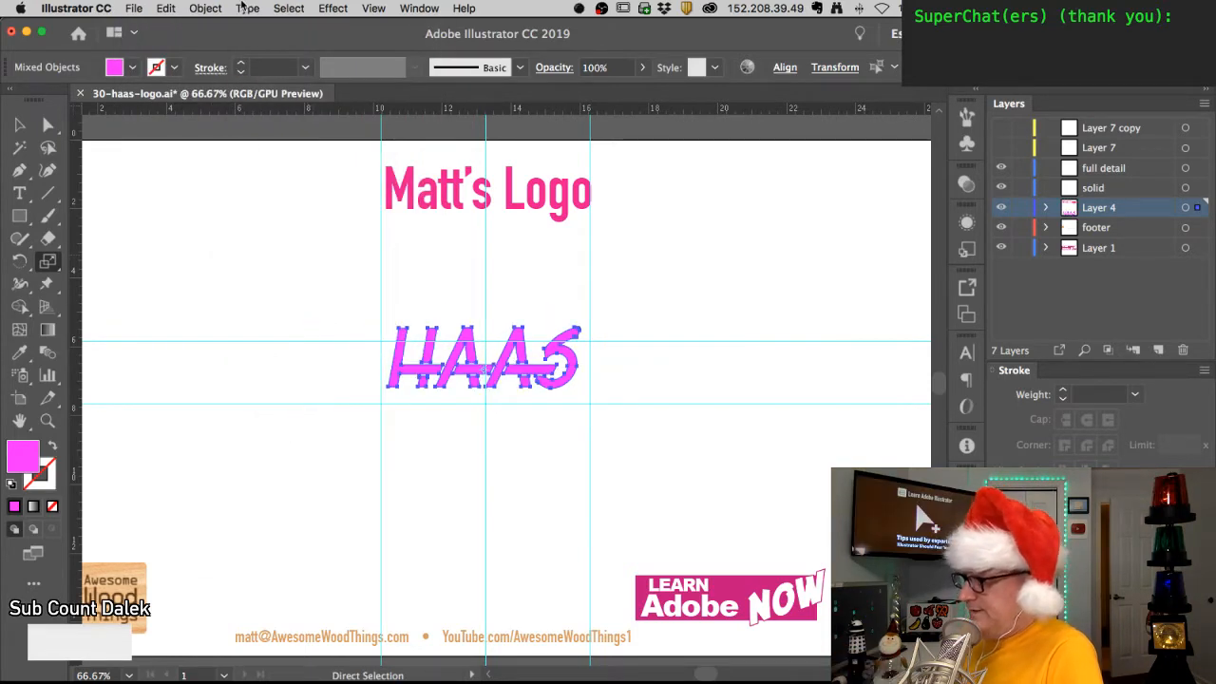
- Move the HAAS logo down so it sits between the two horizontal guides
key(z)
click(516, 385)
click(516, 385)
key(a)
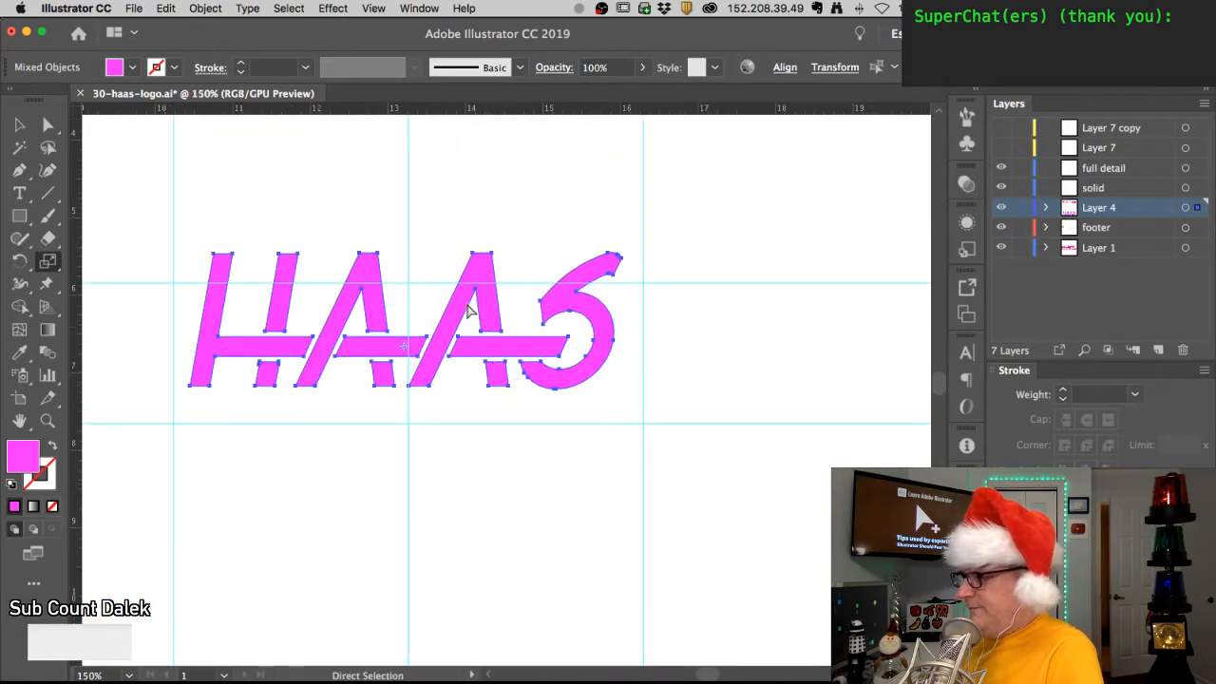
drag(484, 304, 488, 337)
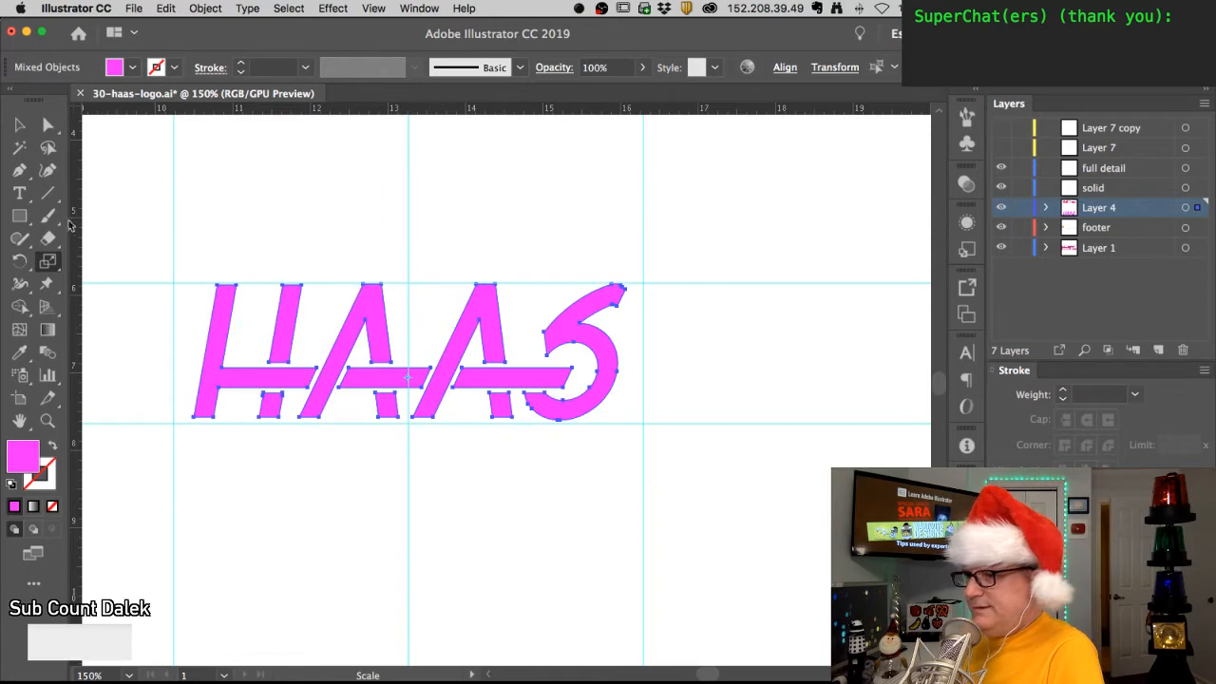
- Scale the logo uniformly to 90%, using a point on the vertical centre guide as origin
alt+click(412, 343)
text(90)
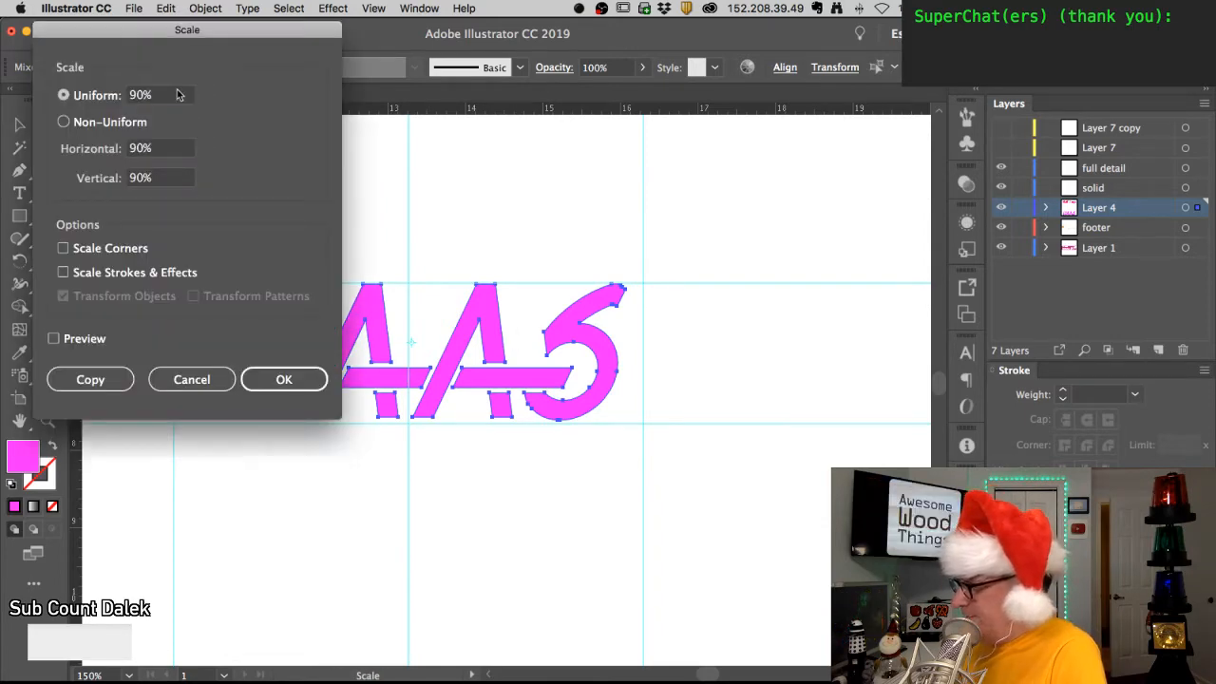
key(Return)
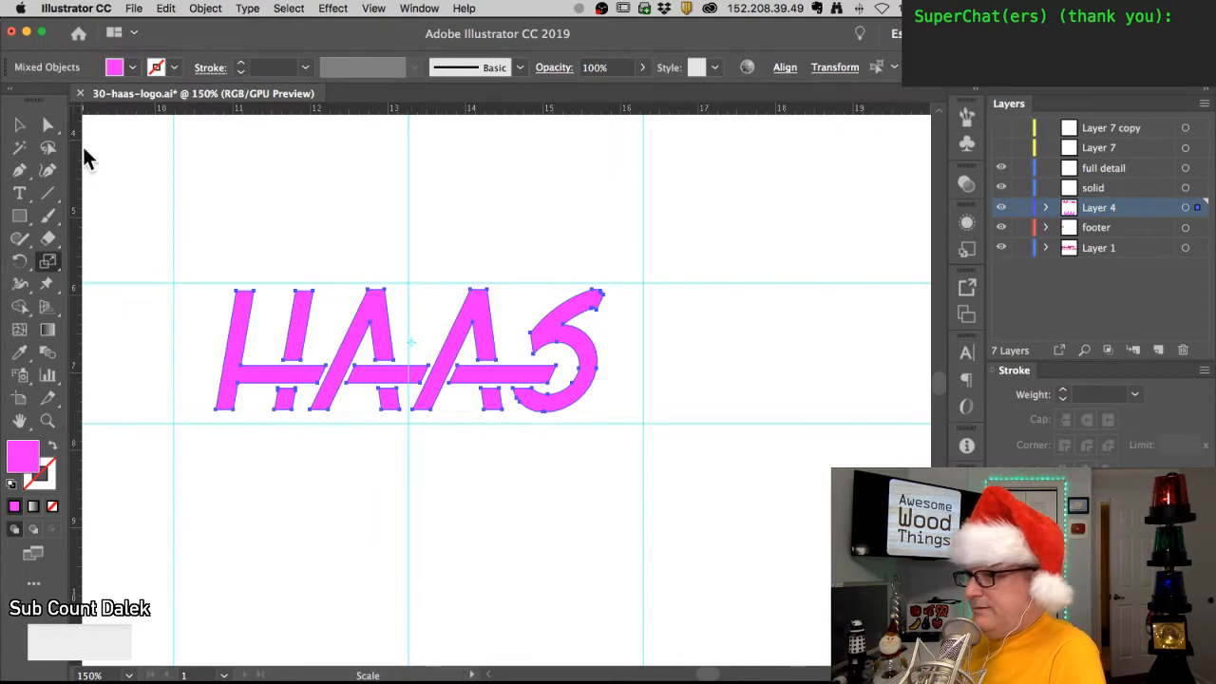
- Scale the logo uniformly by another 90% and shift it down to centre it between the horizontal guides
double_click(44, 263)
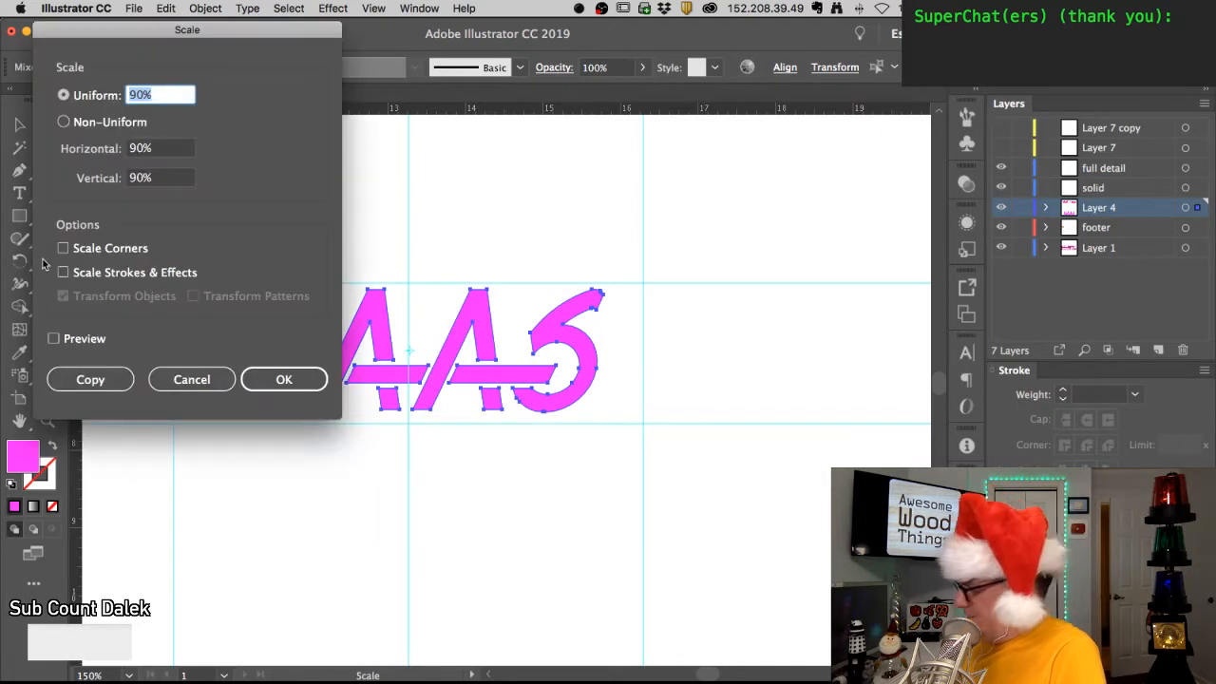
key(Return)
key(a)
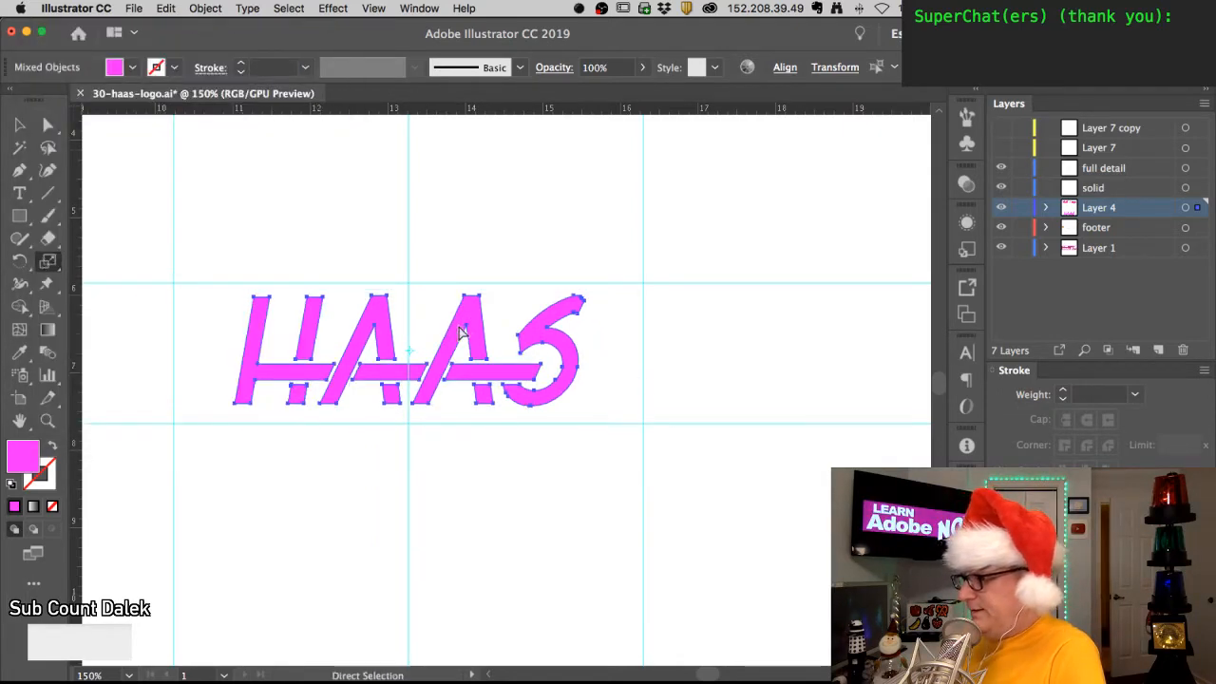
drag(467, 325, 471, 325)
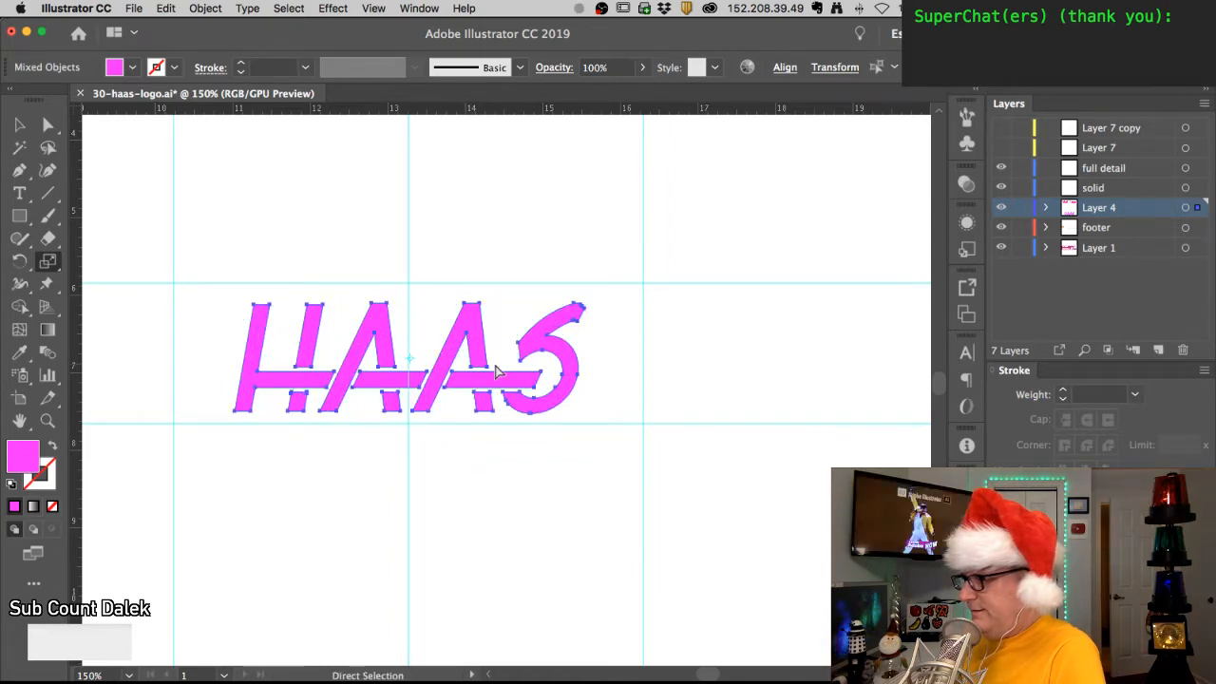
drag(470, 323, 472, 324)
- Apply a third uniform 90% scaling to the logo, nudge it into the middle of the guide area, and deselect it
double_click(54, 266)
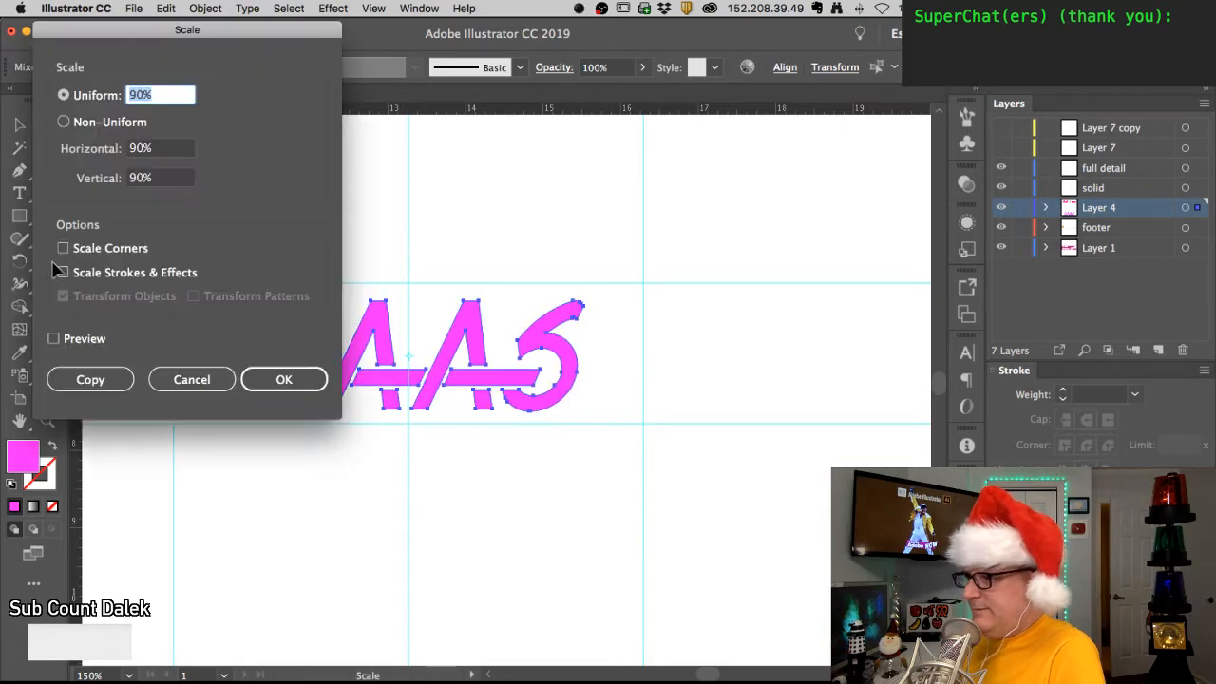
key(Return)
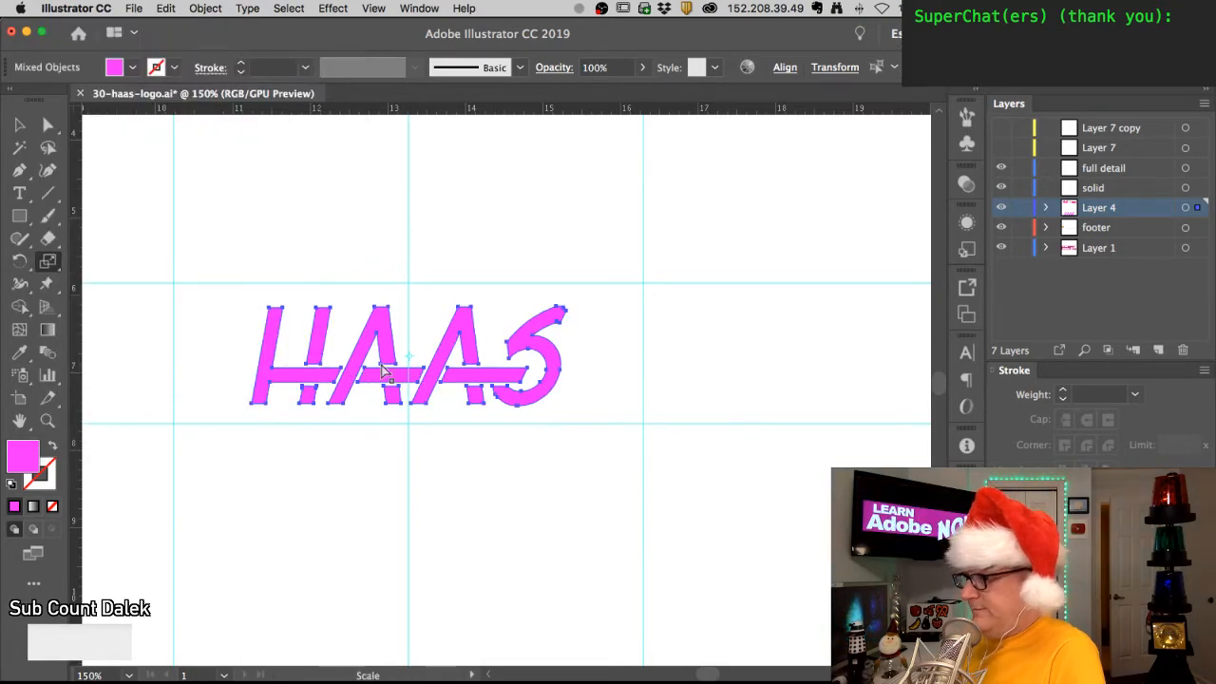
drag(380, 329, 382, 327)
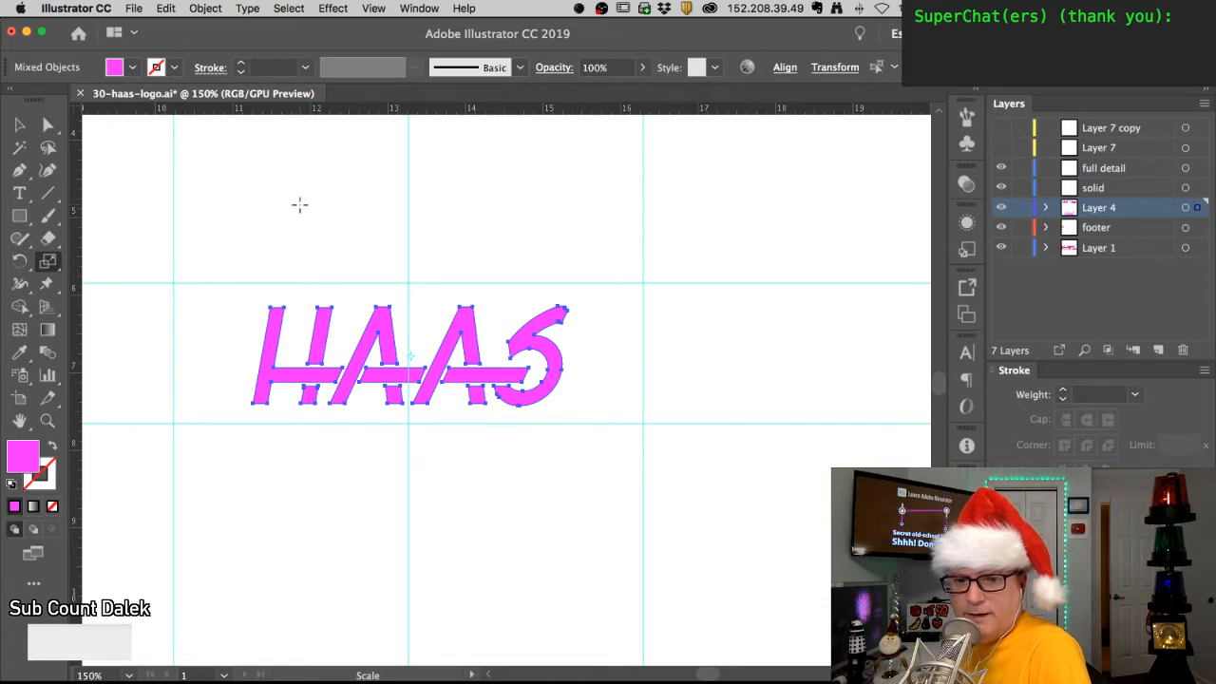
key(a)
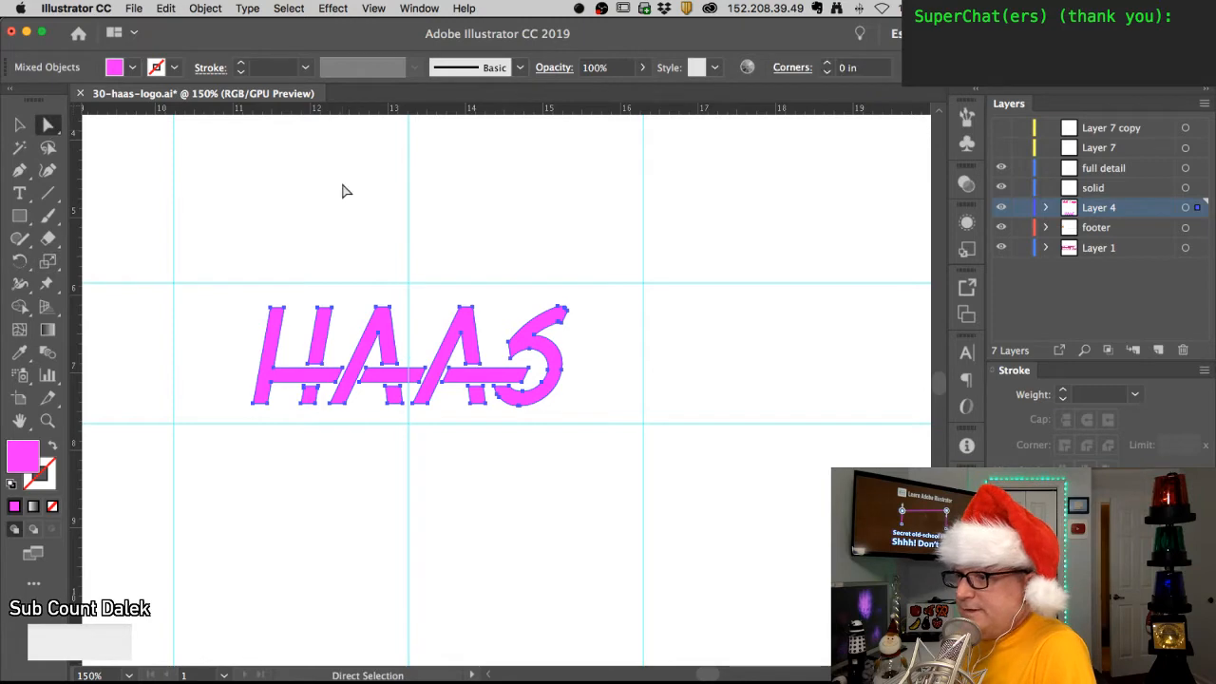
click(343, 191)
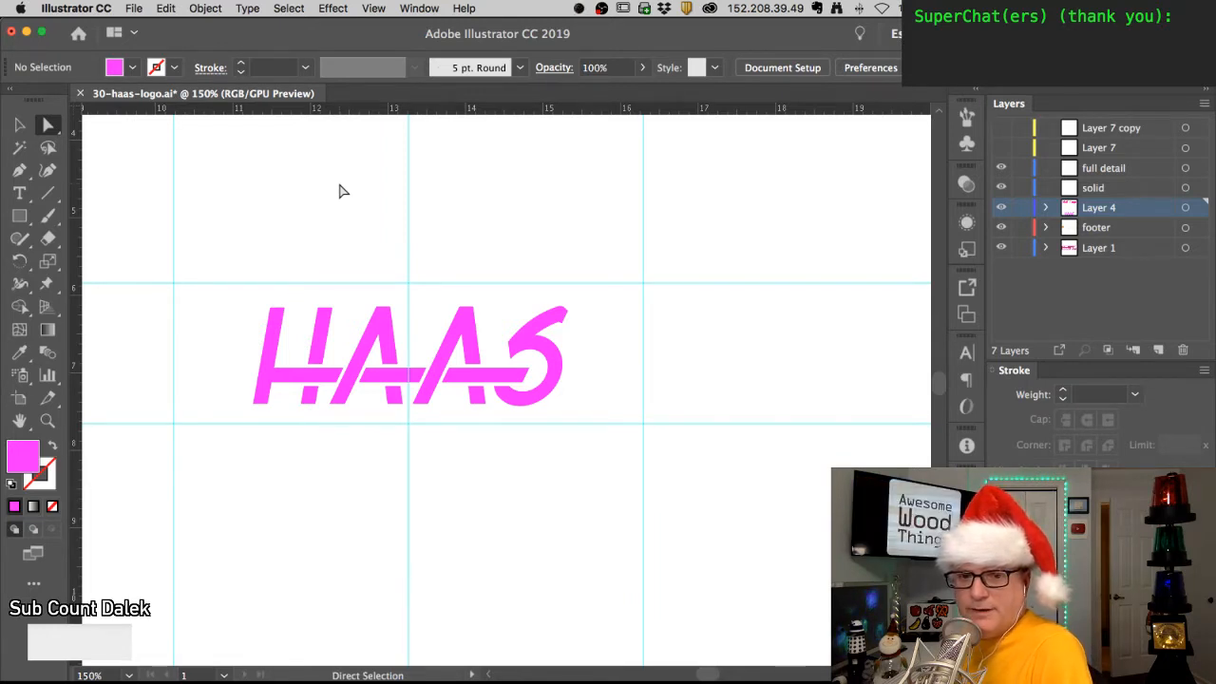
- Draw a white-filled rectangle without stroke, snapped to the outer guides around the logo, and send it behind the letters
key(m)
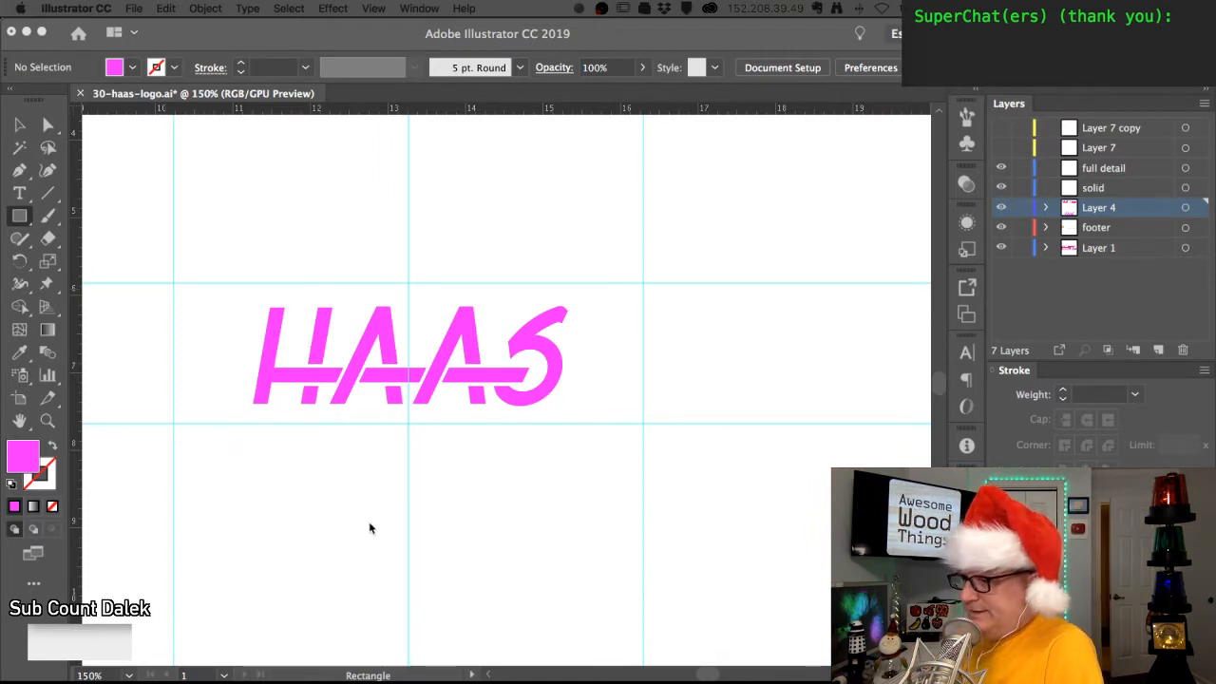
double_click(25, 466)
drag(246, 202, 36, 63)
click(494, 82)
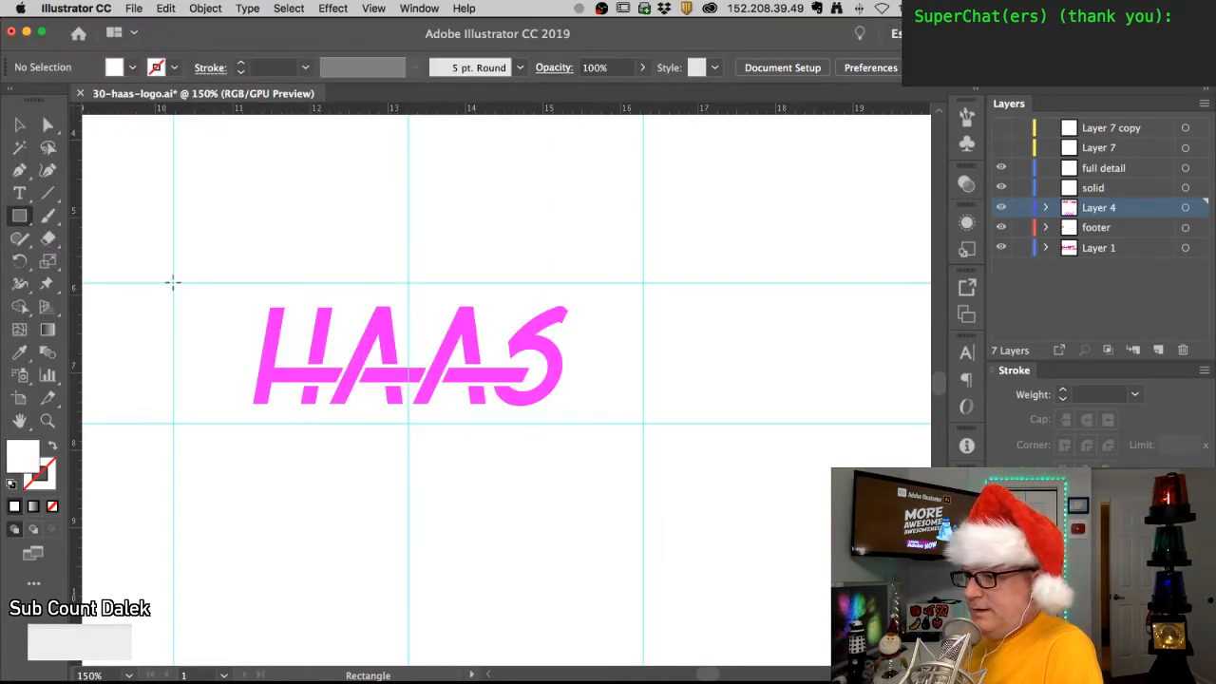
drag(173, 282, 643, 424)
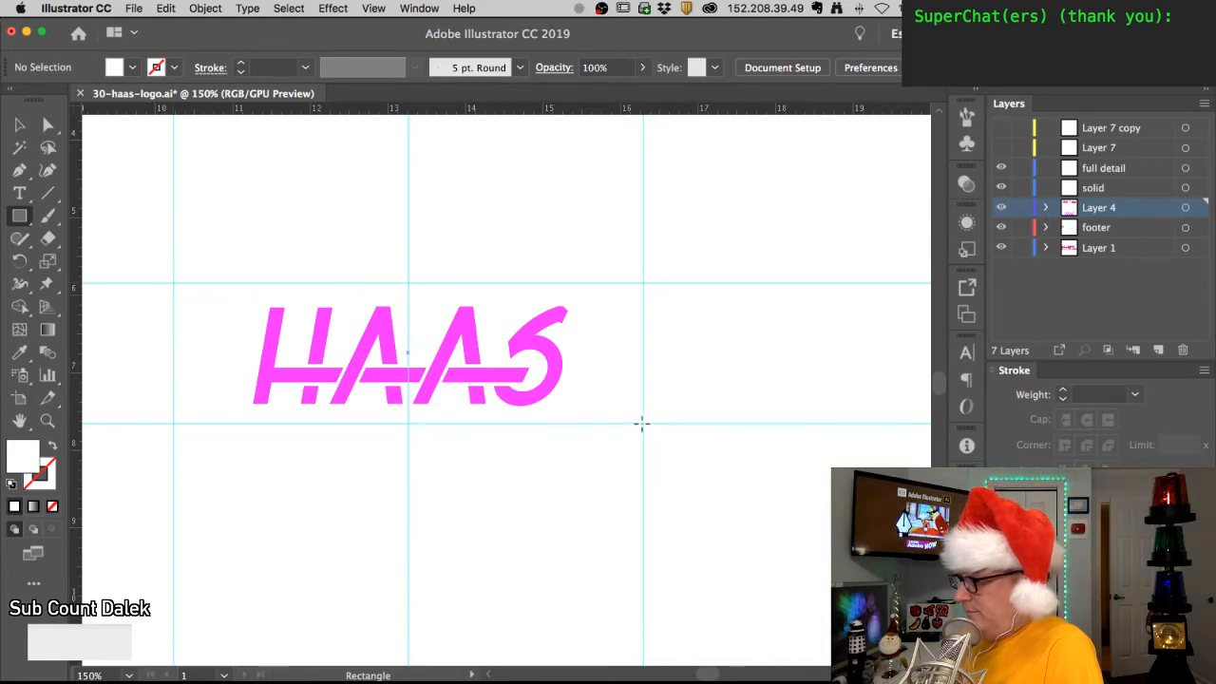
click(206, 9)
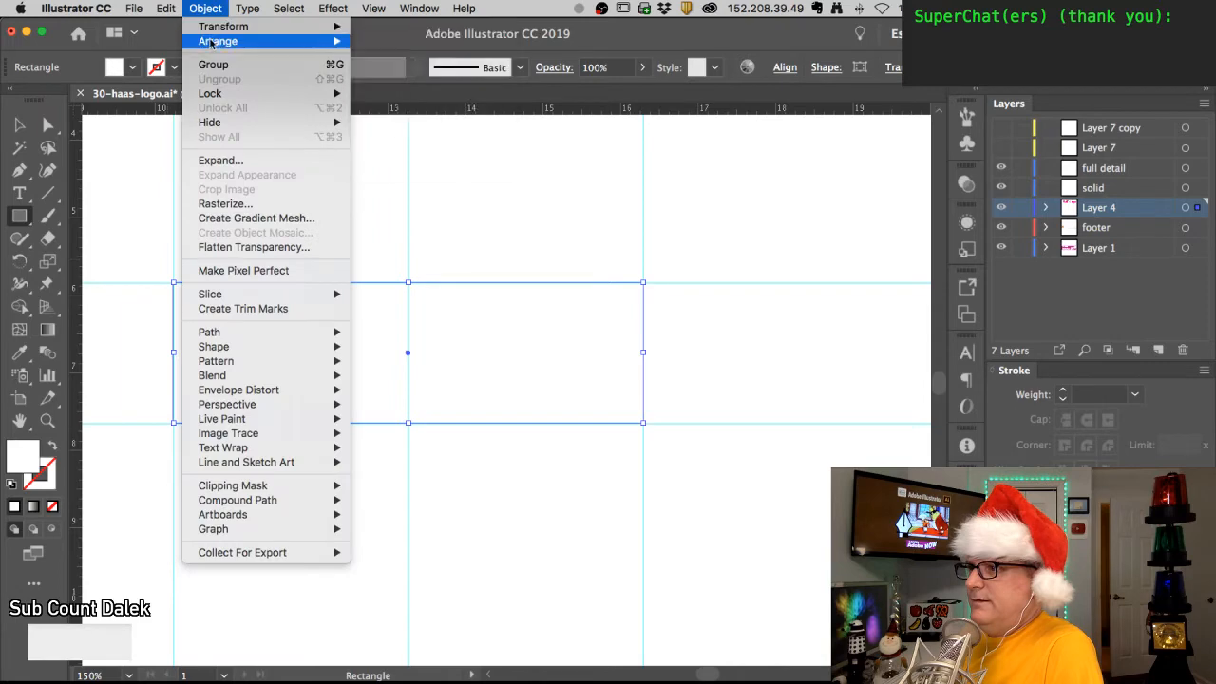
mouse_move(212, 42)
click(374, 83)
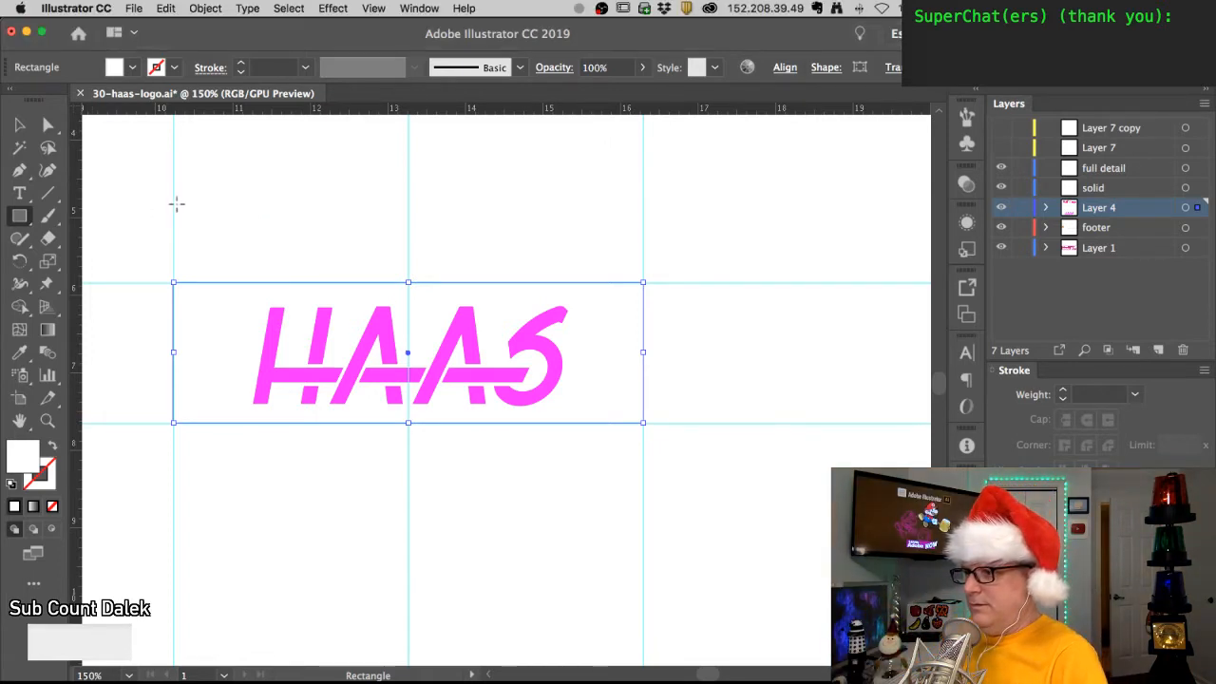
click(218, 236)
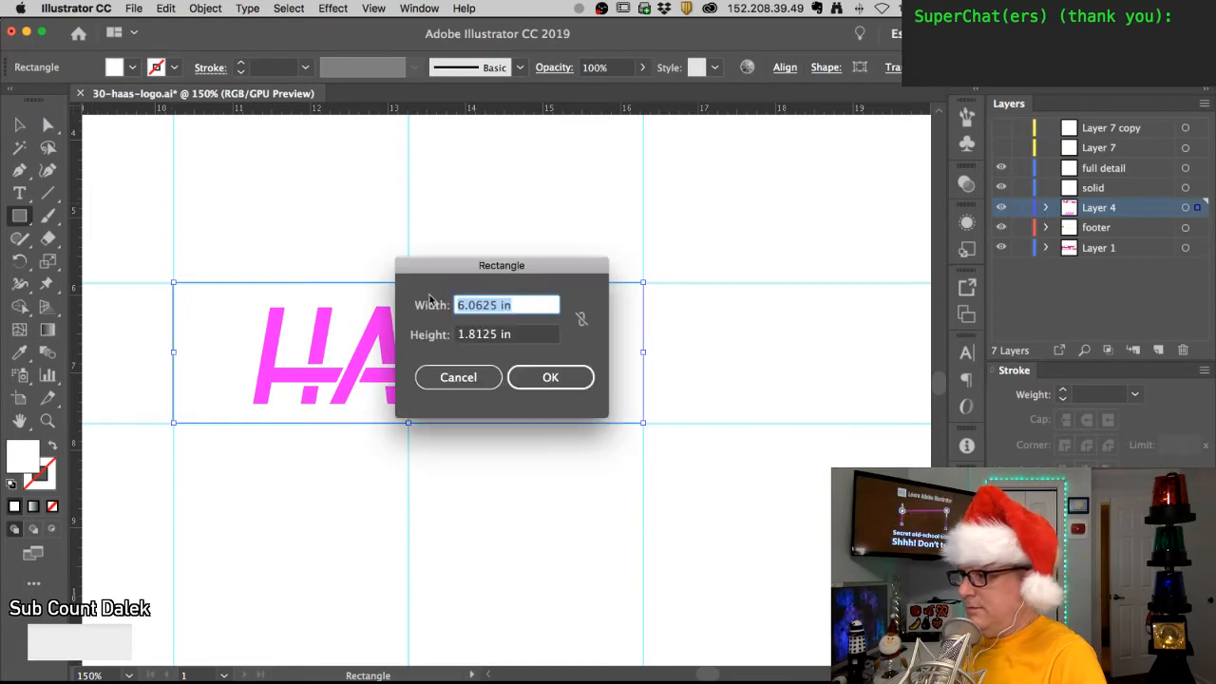
click(508, 335)
text(6.0625 in)
click(547, 377)
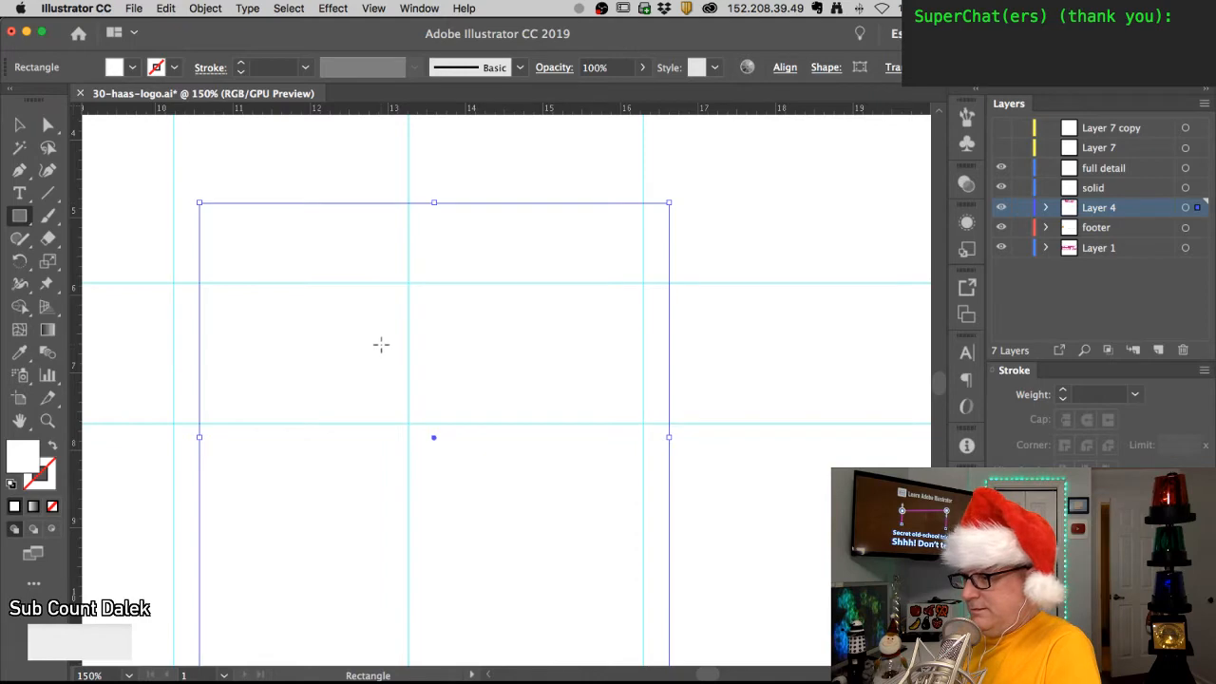
key(super+z)
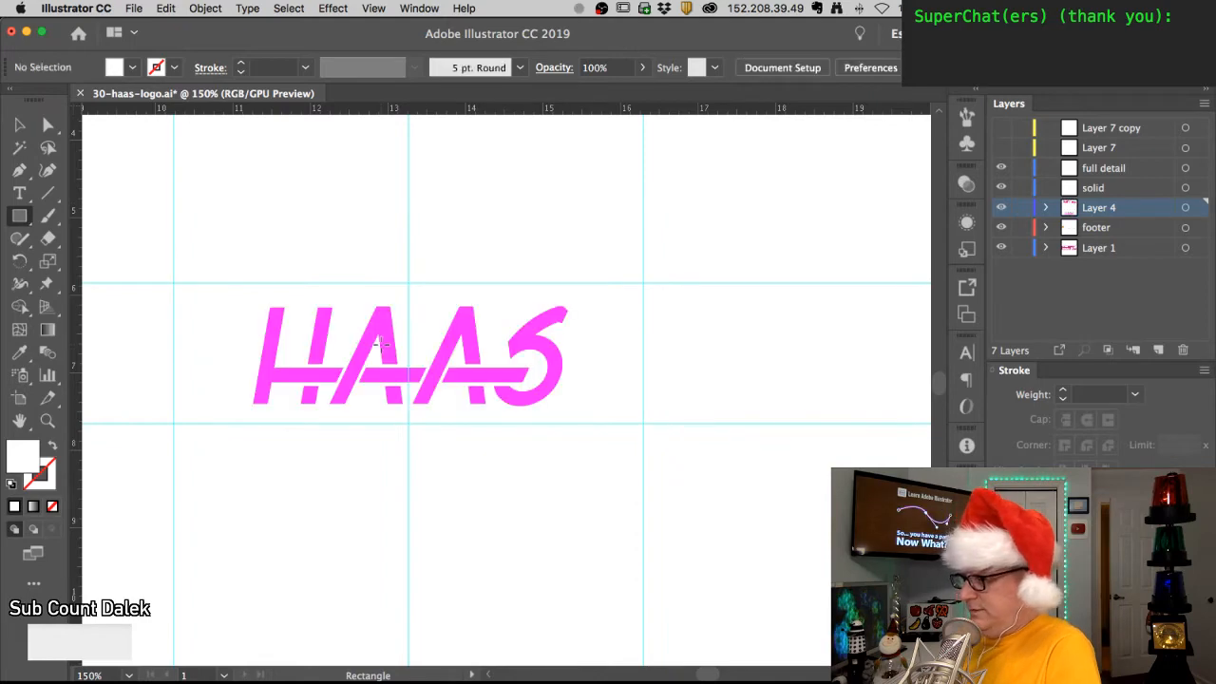
- Create a 0.0625 by 0.0625 in square above the logo
click(333, 226)
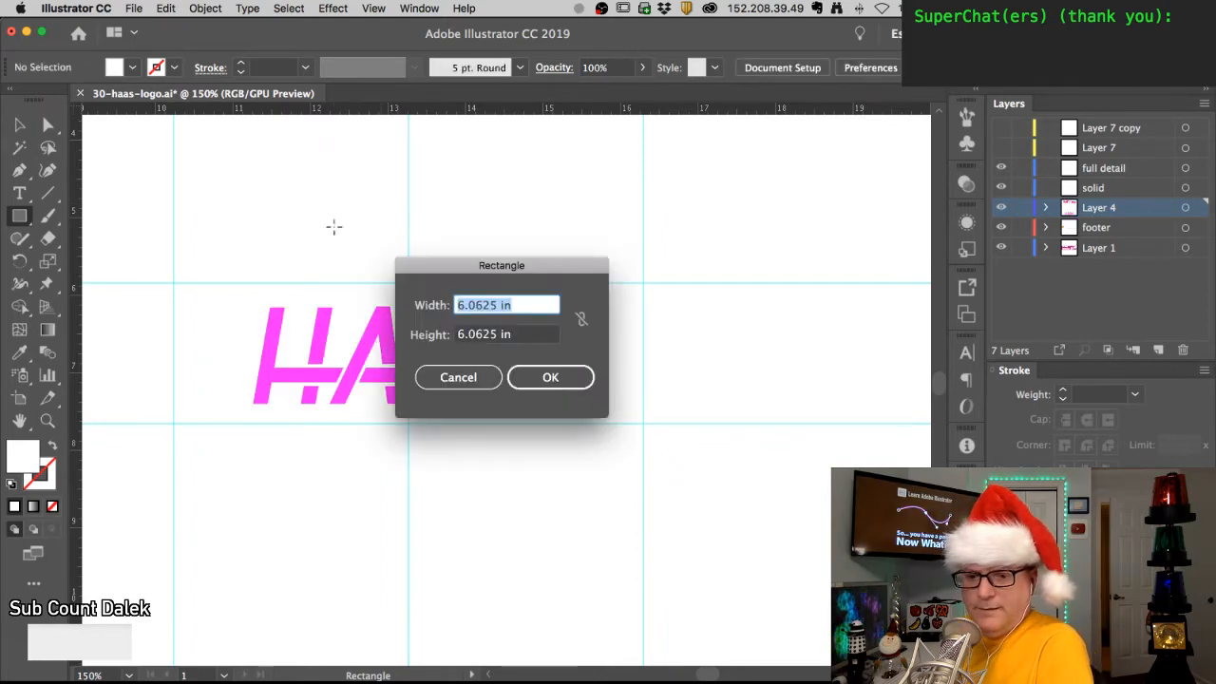
text(.)
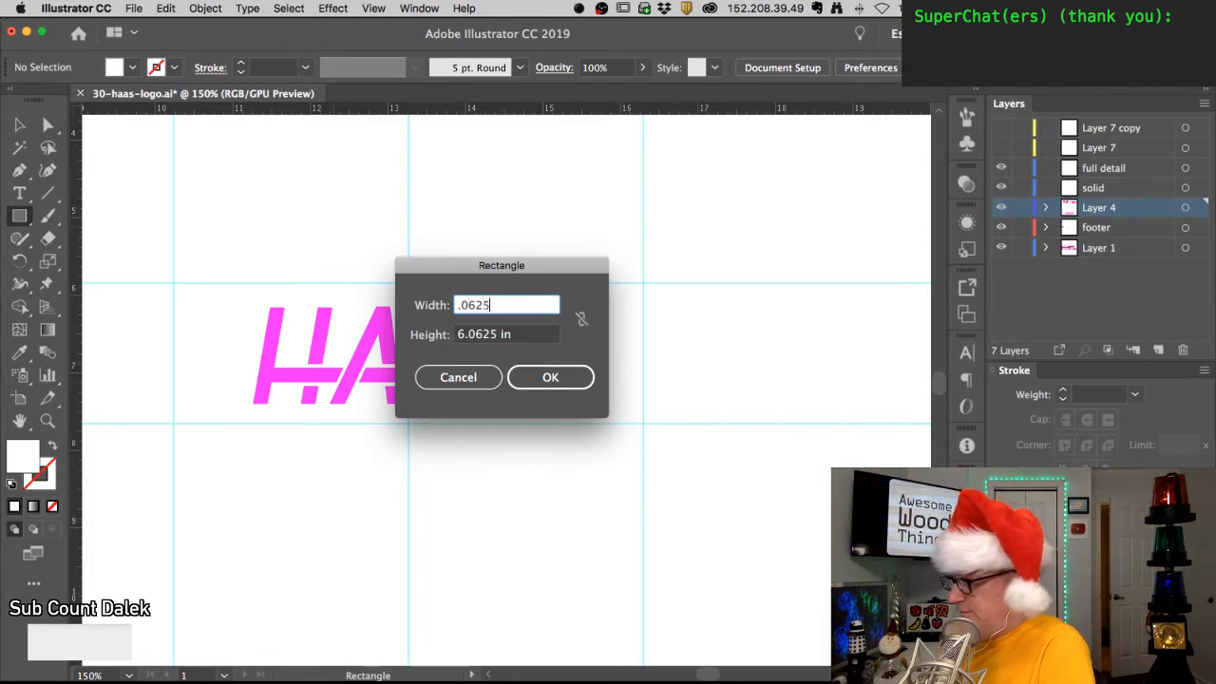
key(Tab)
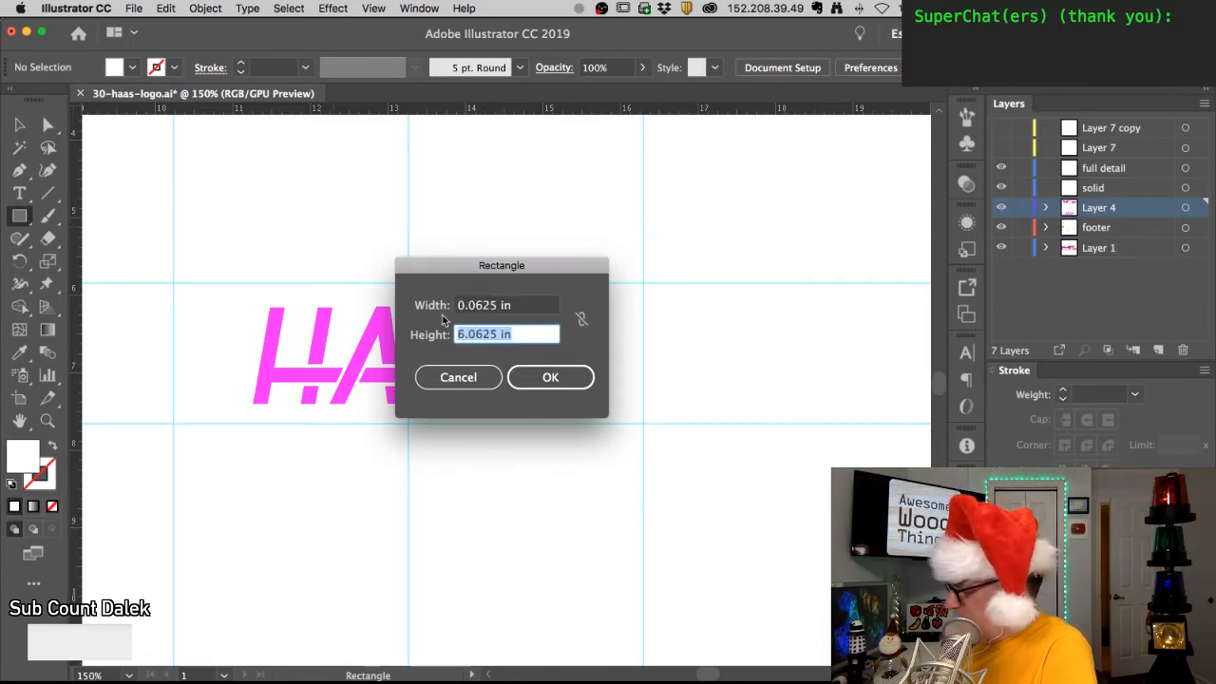
text(.)
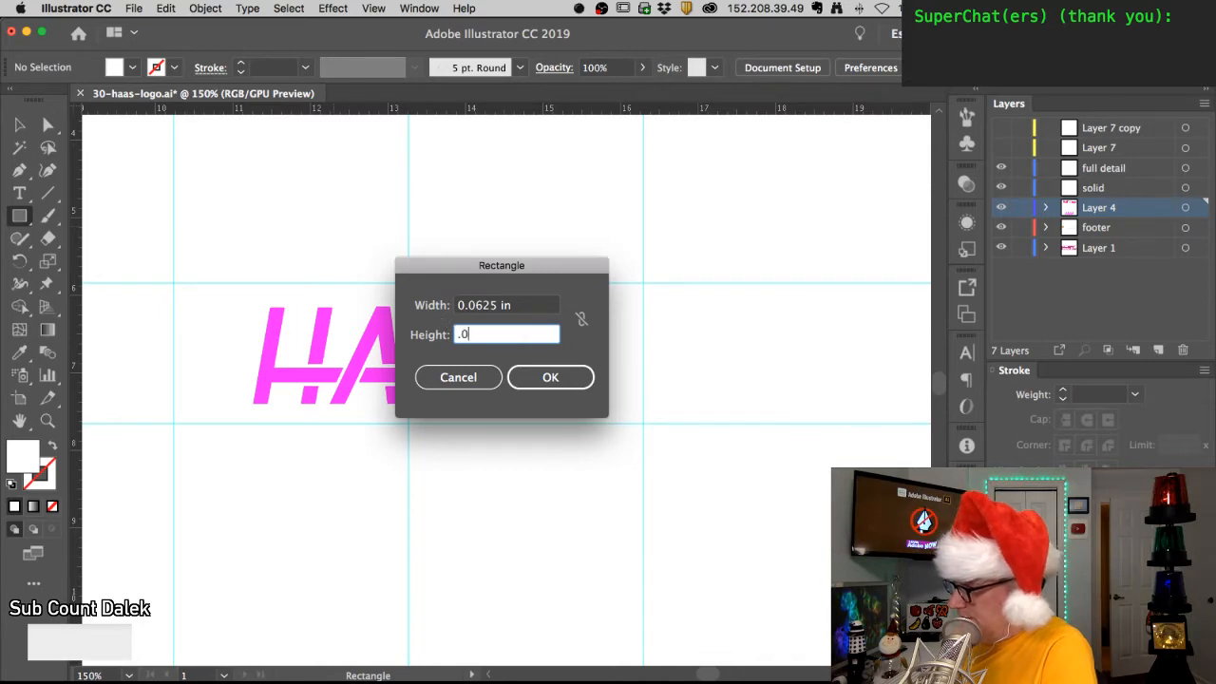
key(Return)
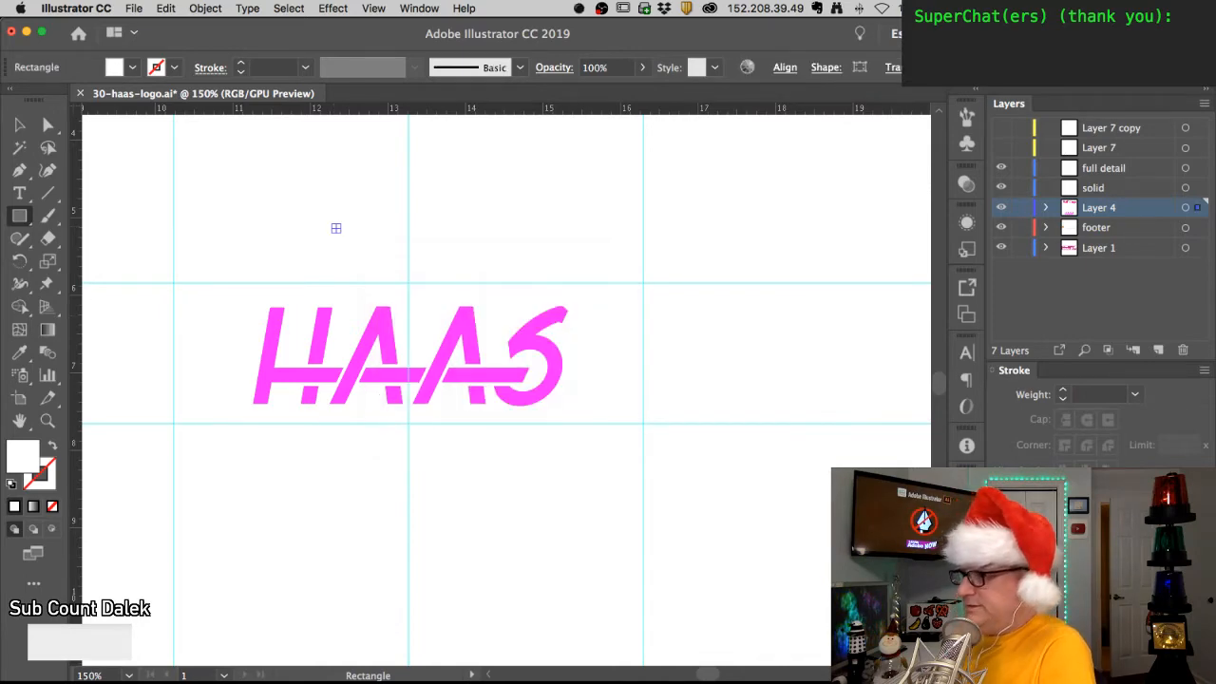
- Move the 0.0625 in square into the guide area beside the H and stack a copy directly below it
click(47, 125)
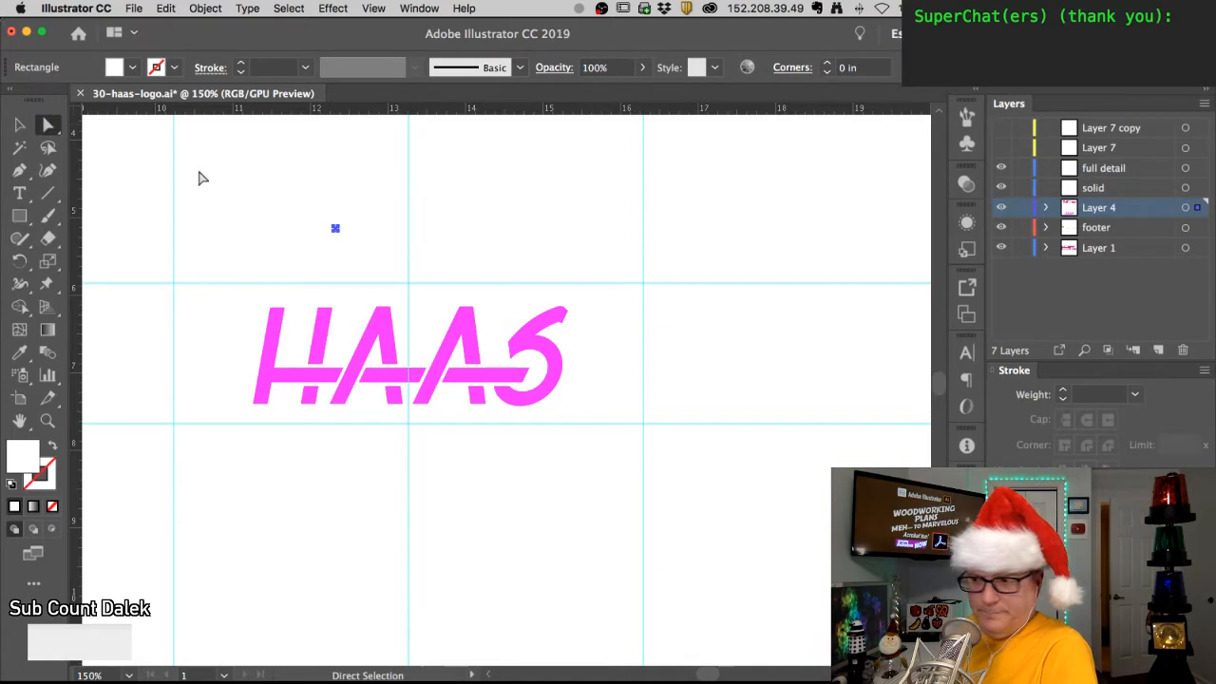
key(super+shift+a)
drag(312, 245, 334, 230)
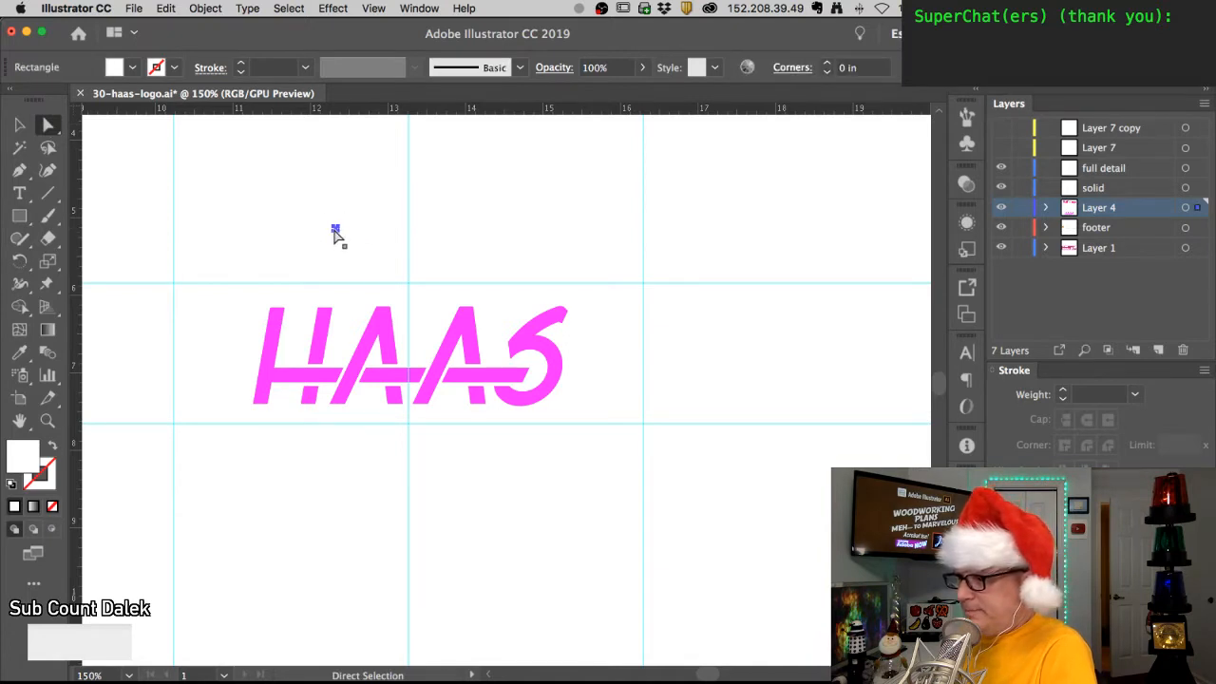
drag(180, 279, 336, 400)
drag(205, 322, 200, 342)
key(super+z)
- Switch to outline view and replace the two stacked small squares with a 0.125 by 0.125 in square above the logo
key(super+y)
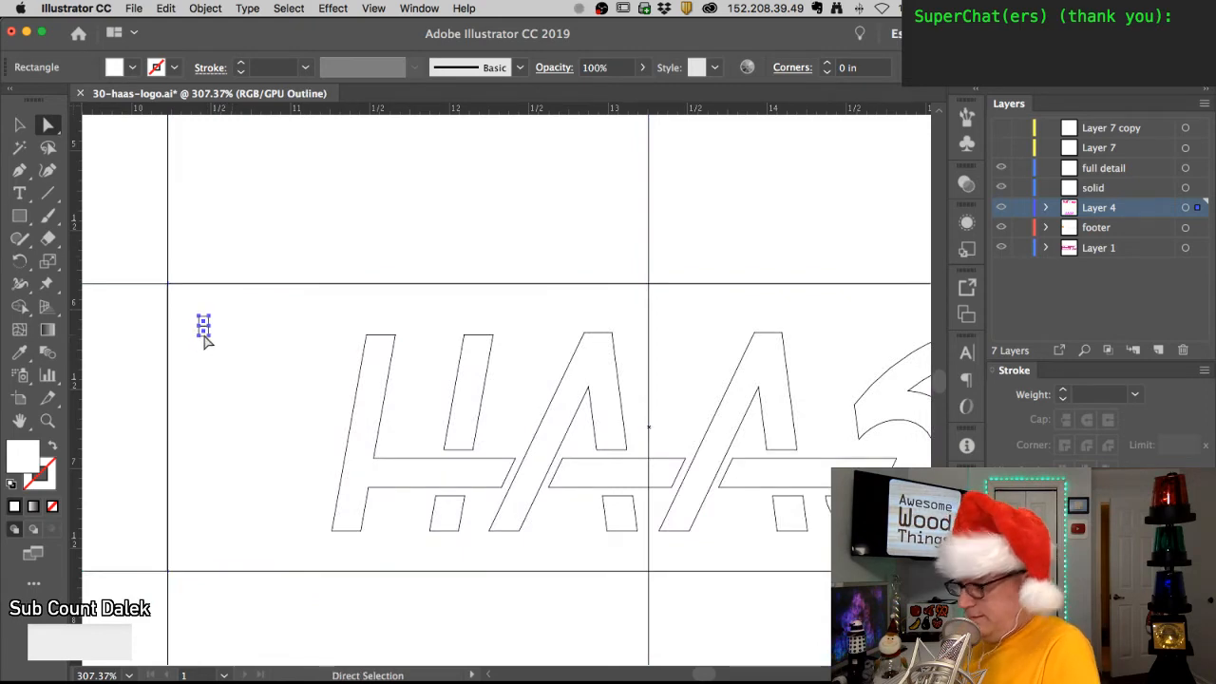
click(20, 217)
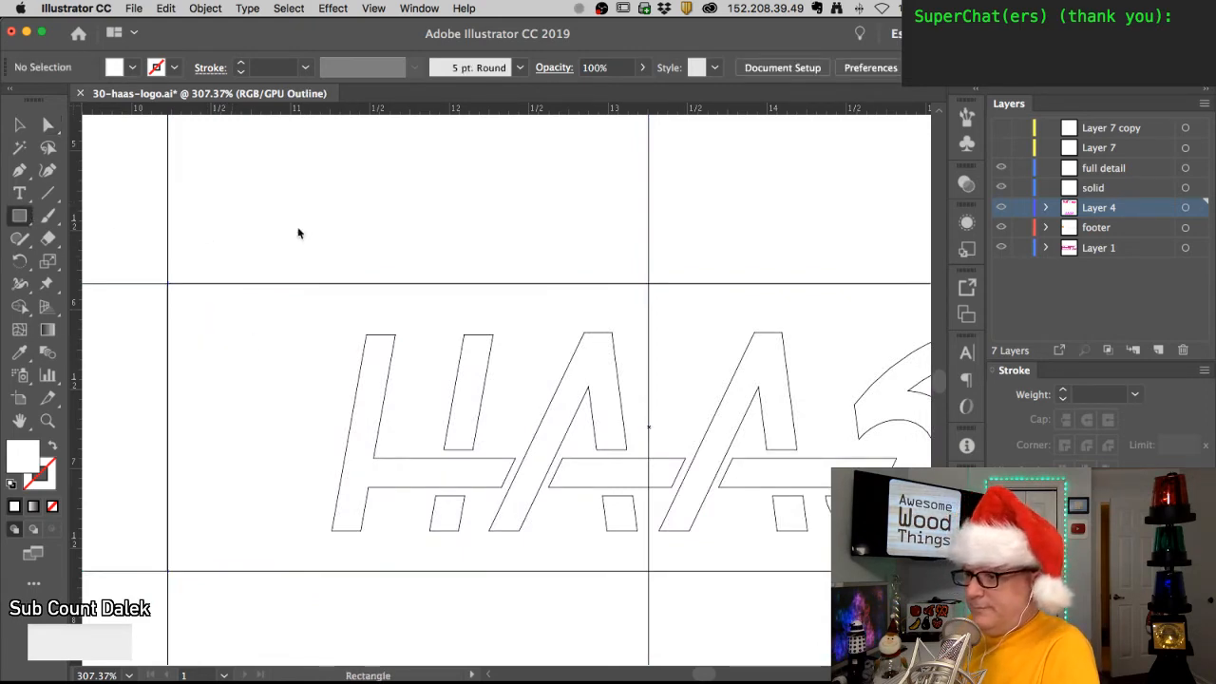
click(308, 248)
text(.)
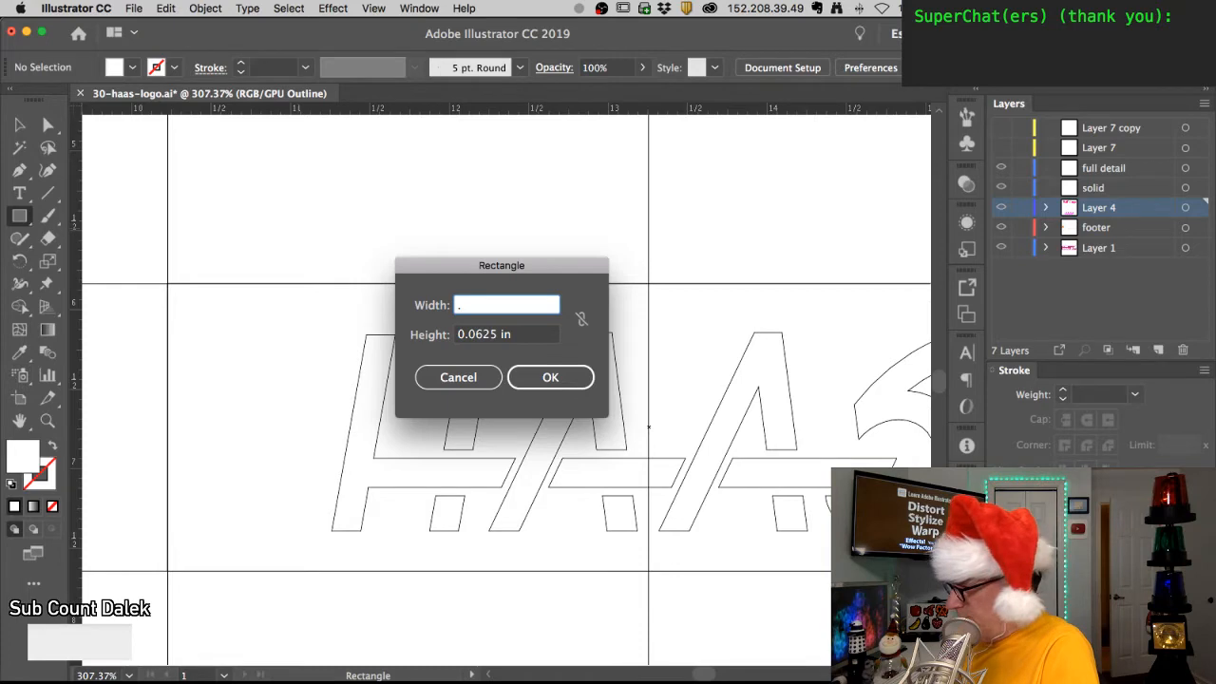
text(125)
key(Tab)
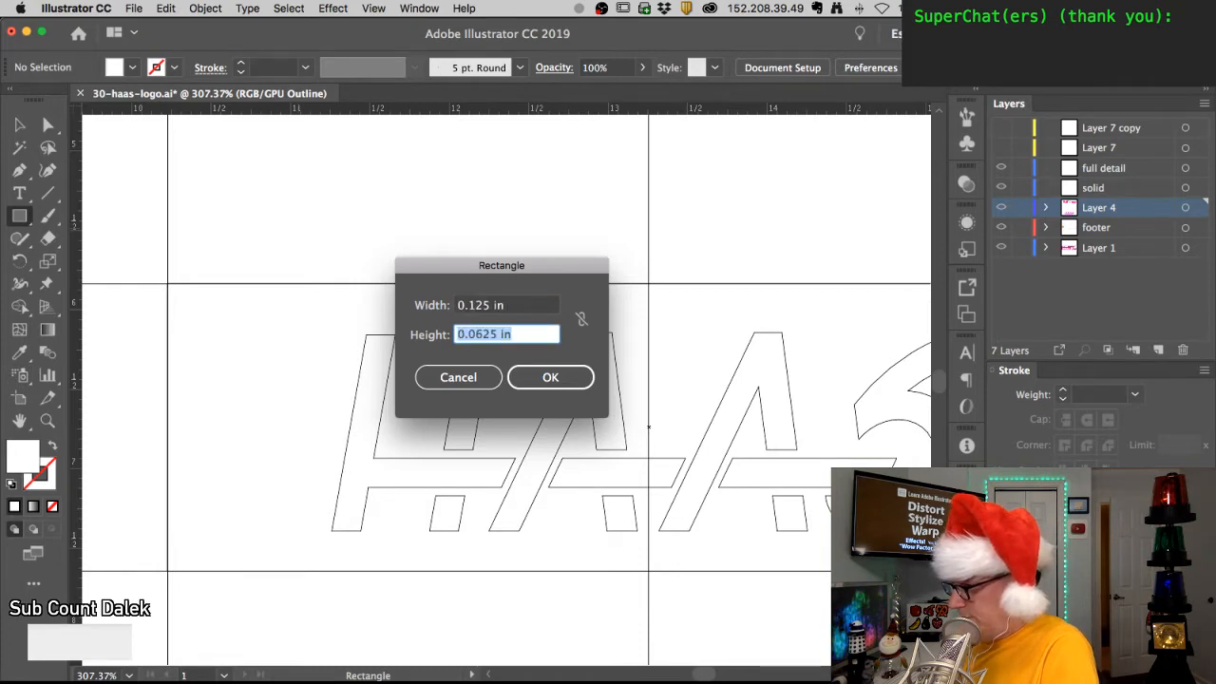
text(.1)
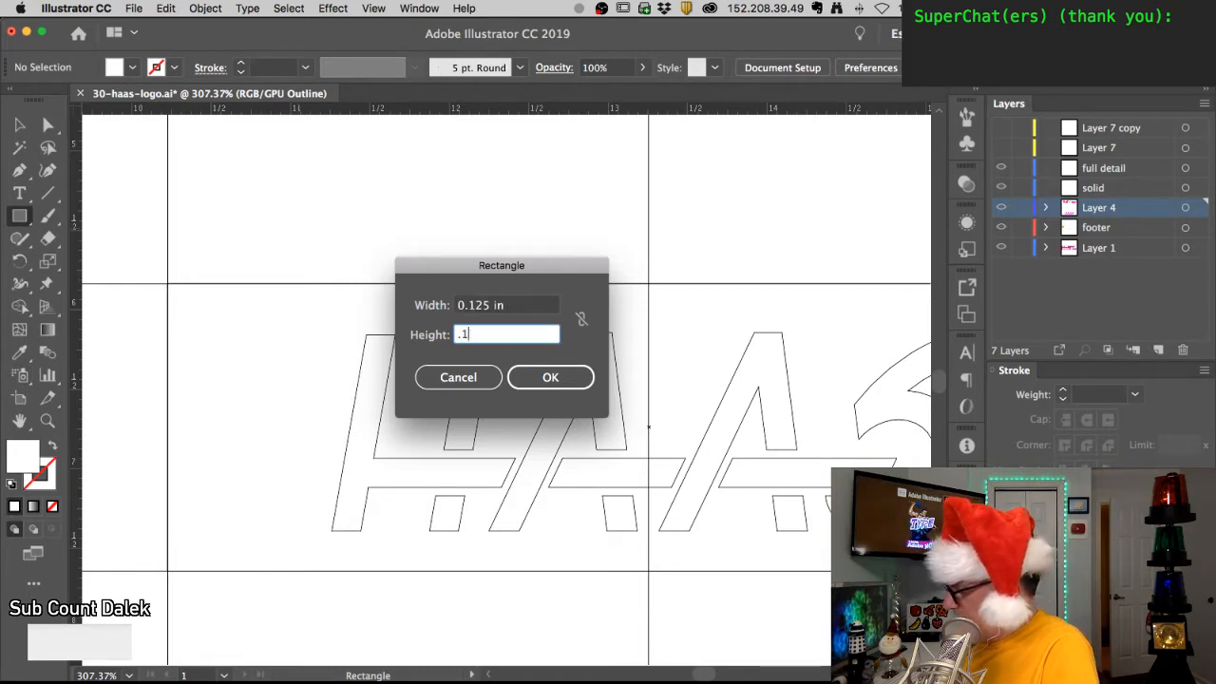
text(25)
key(Tab)
key(Return)
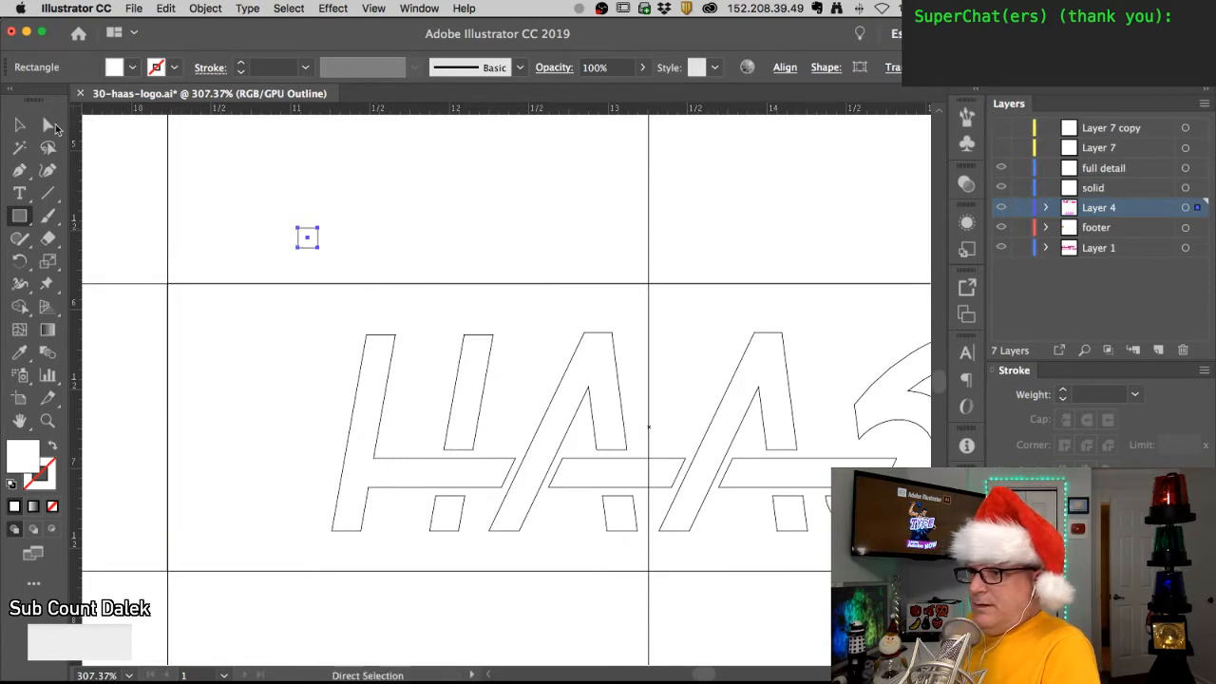
- Snap the 0.125 in square inside the guide area's upper-left corner and place a copy inside its lower-right corner
click(49, 126)
drag(300, 236, 168, 287)
alt+super+click(314, 336)
alt+super+click(316, 337)
drag(506, 395, 172, 200)
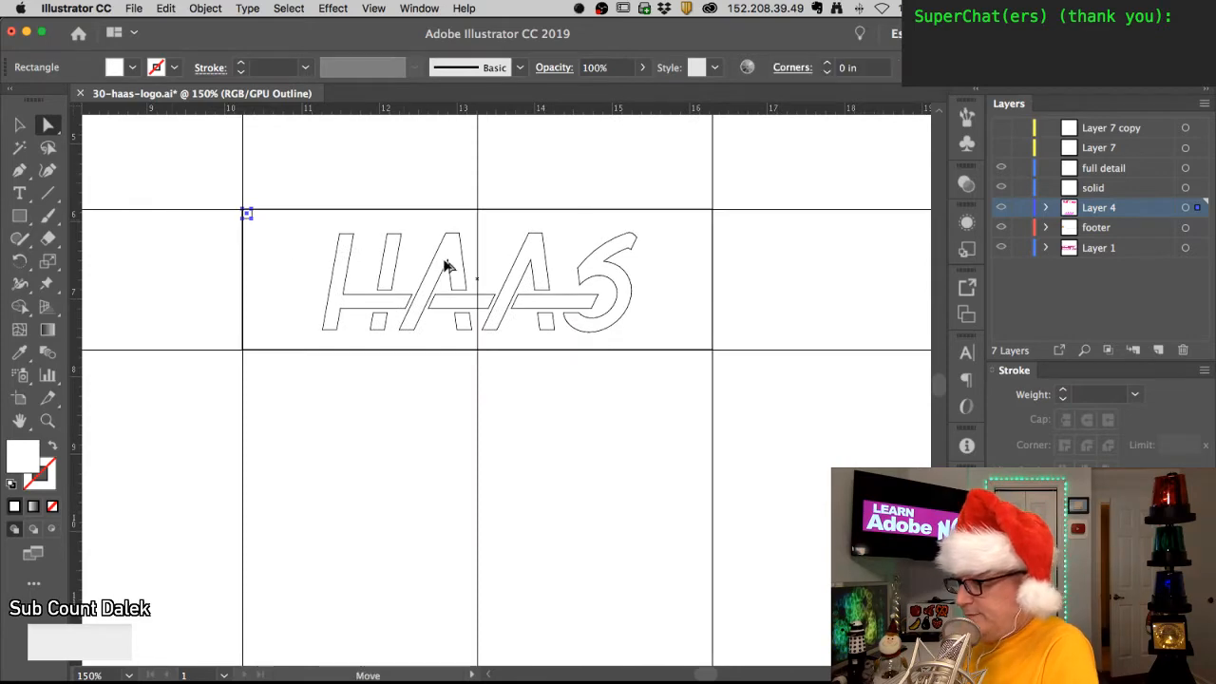
drag(715, 356, 712, 347)
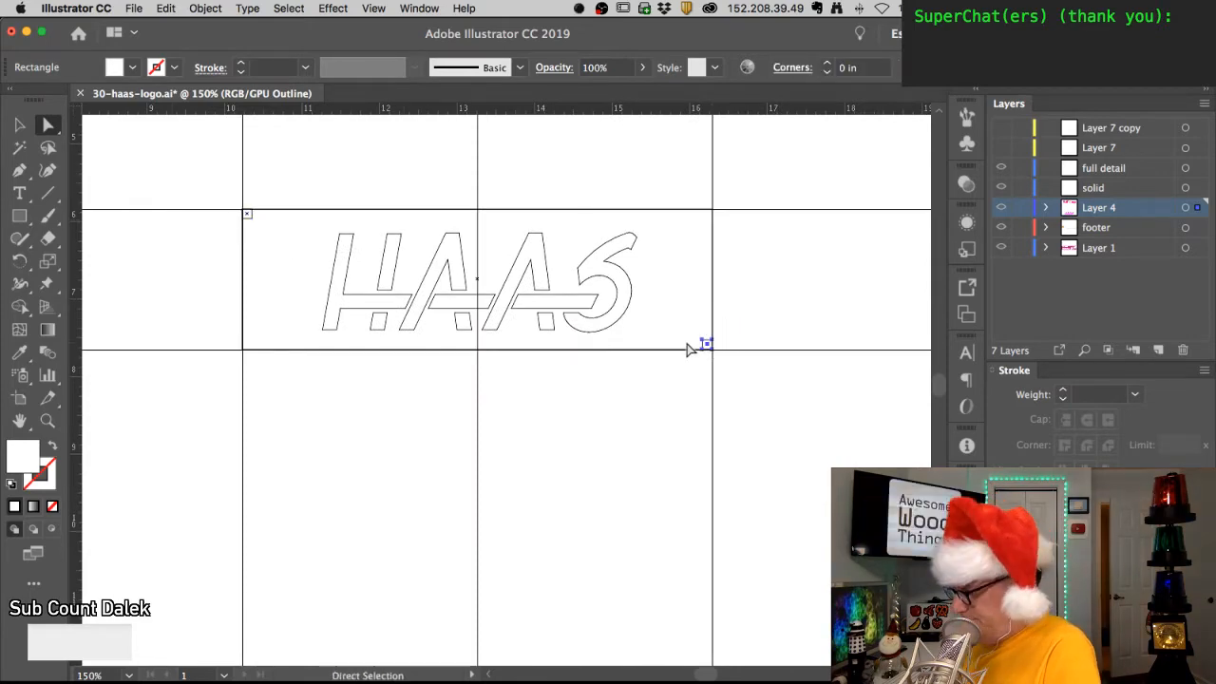
- Draw a rectangle in outline view between the inner corners of the two corner squares, framing the HAAS letters
key(super+y)
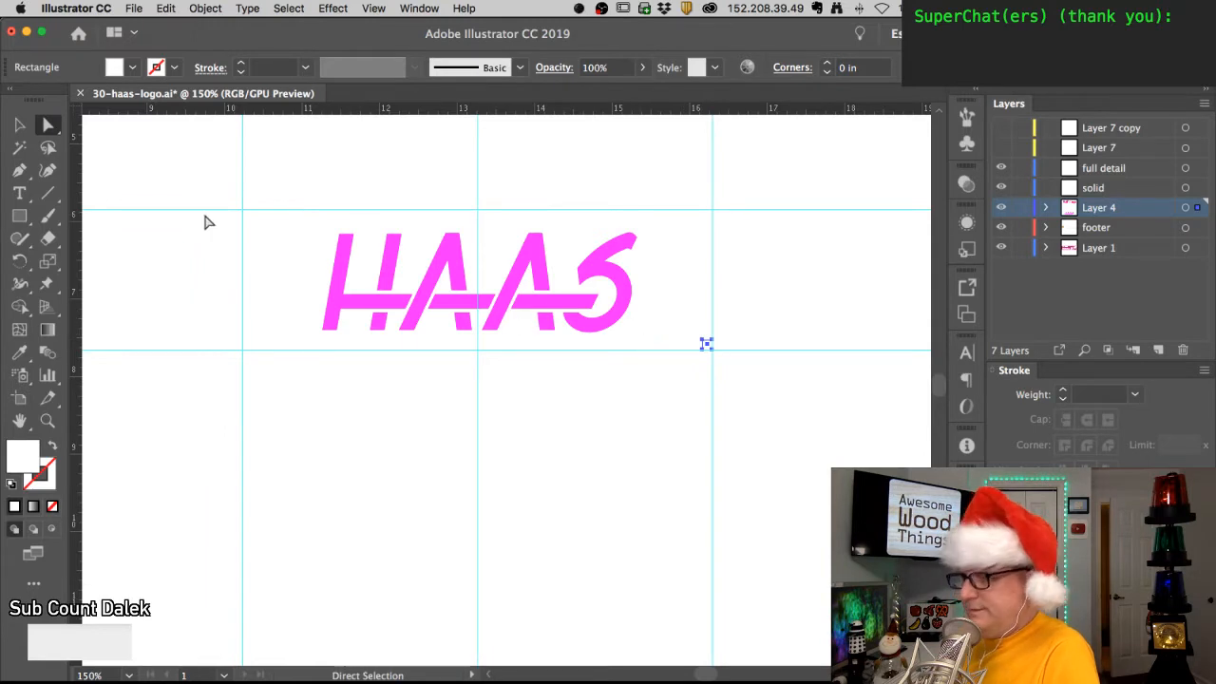
key(ctrl+y)
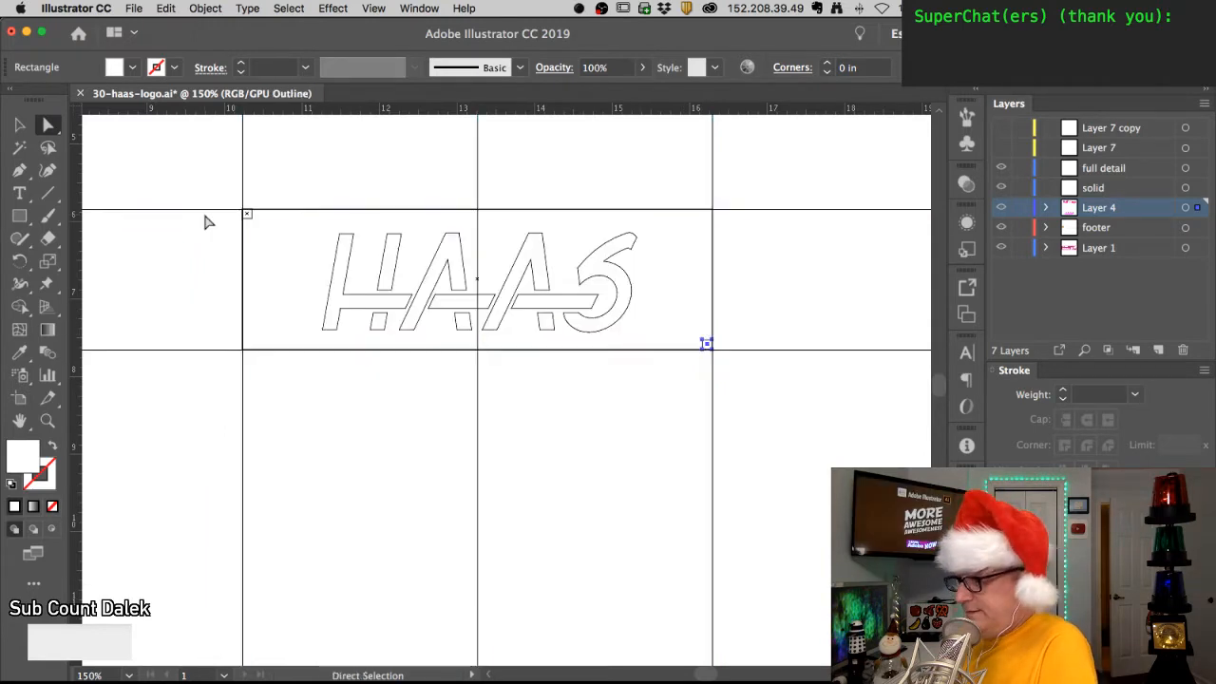
click(19, 215)
drag(298, 233, 703, 339)
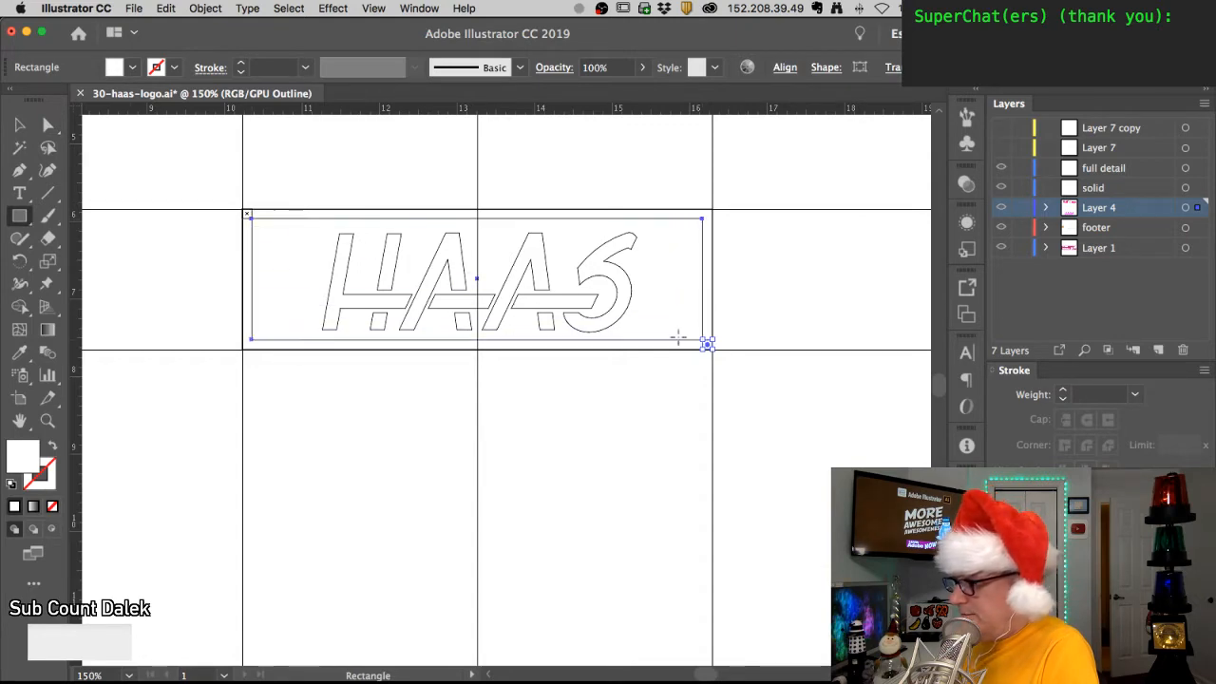
- Try lowering the top edge of the inset rectangle, return it to the corner square's level, and deselect it
key(a)
click(257, 182)
drag(277, 220, 276, 237)
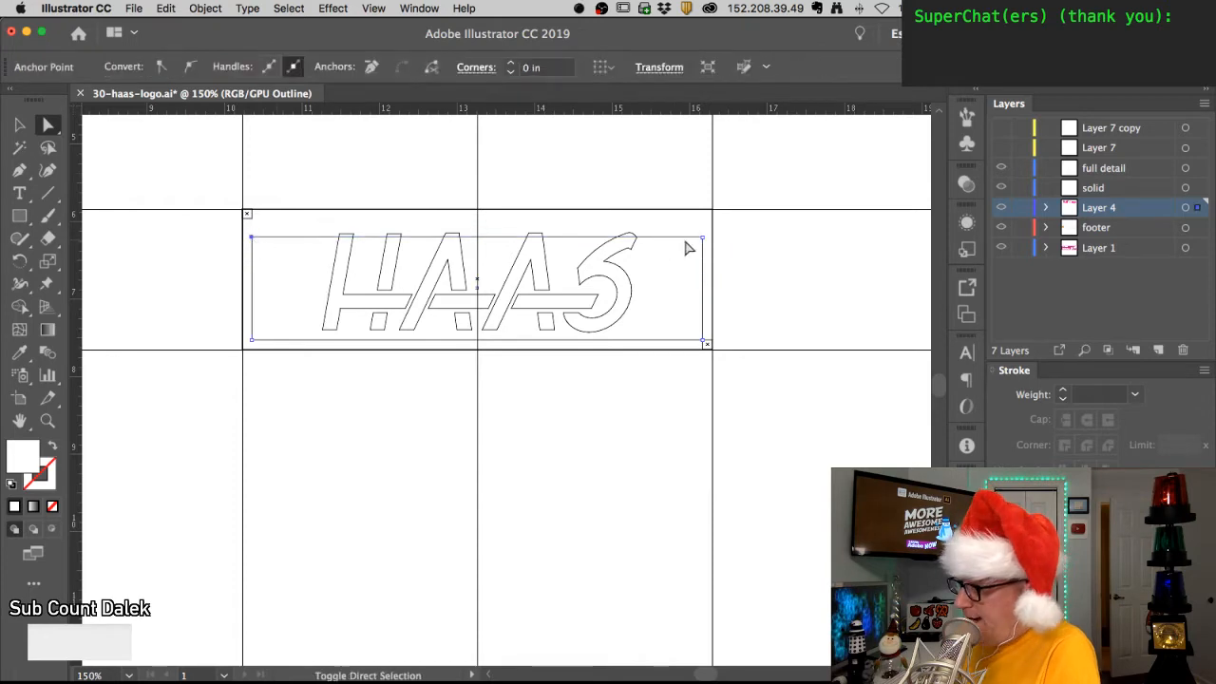
click(703, 239)
drag(251, 239, 249, 221)
click(250, 210)
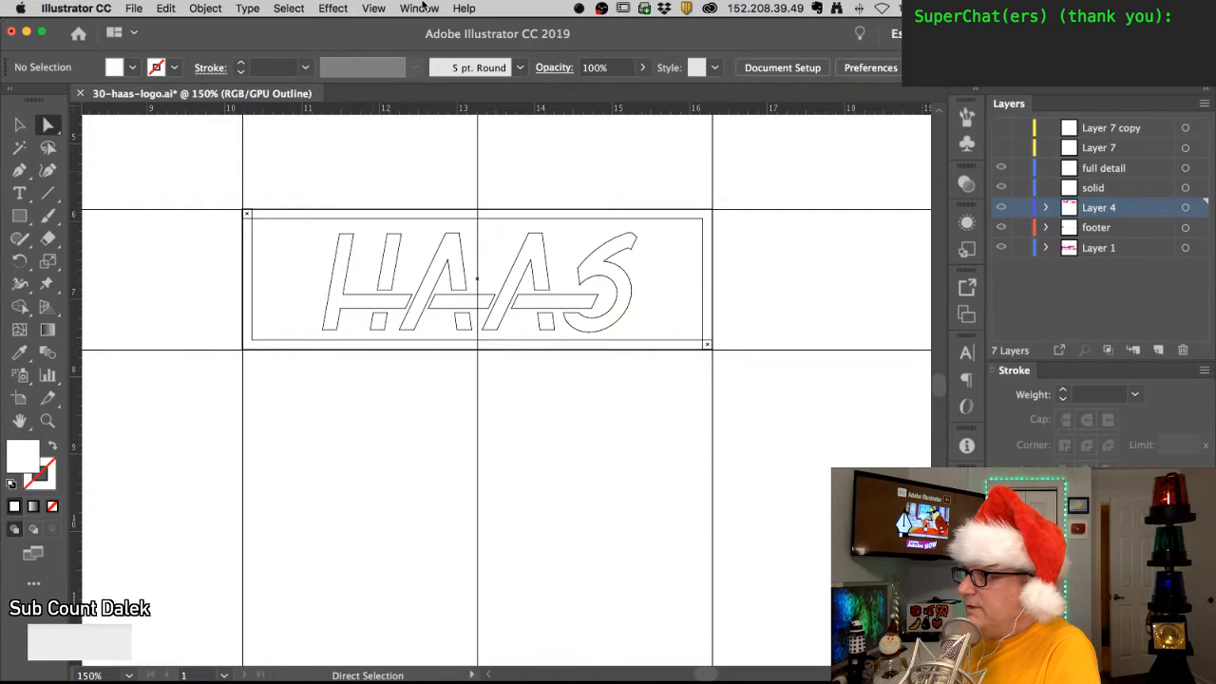
- Check whether Snap to Point is enabled
click(423, 8)
mouse_move(380, 8)
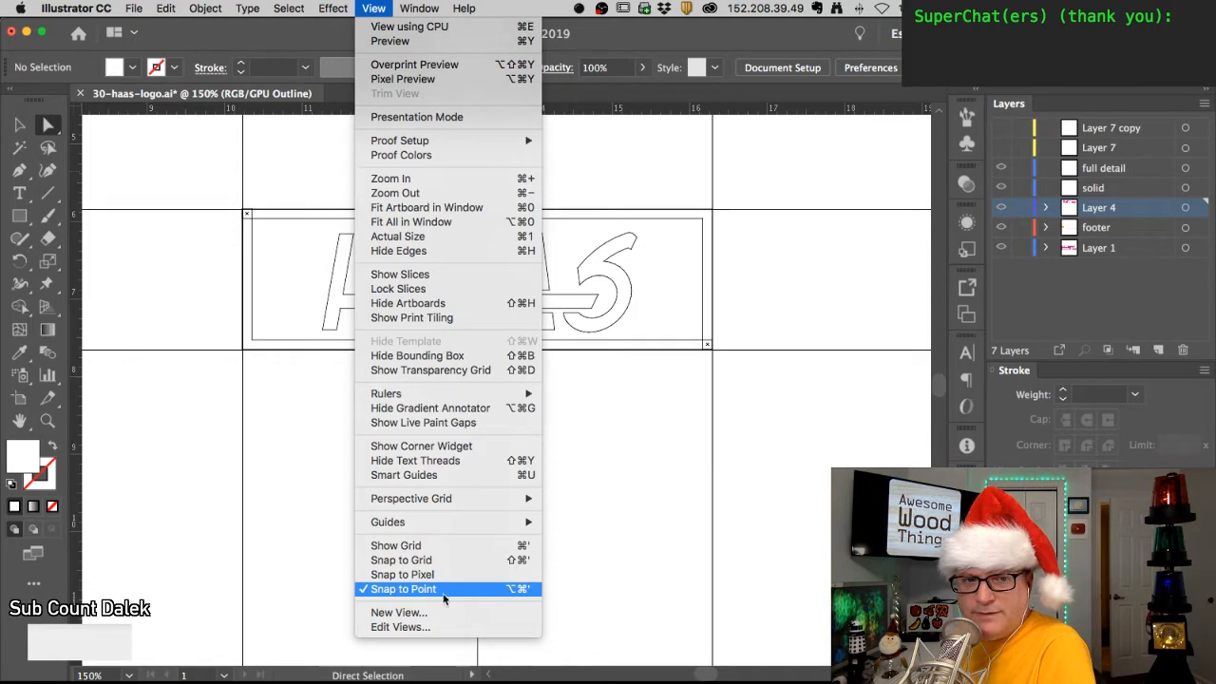
click(579, 592)
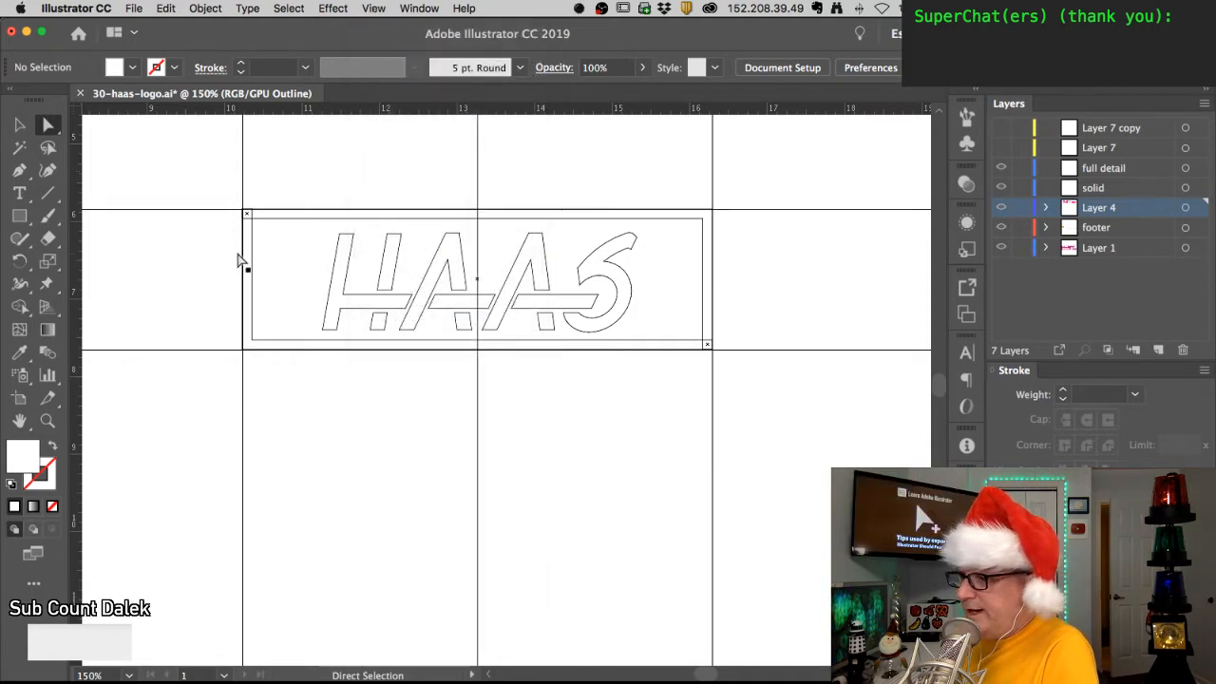
- Copy both 0.125 in corner squares diagonally inward so they sit inside the corners of the inset rectangle
click(246, 214)
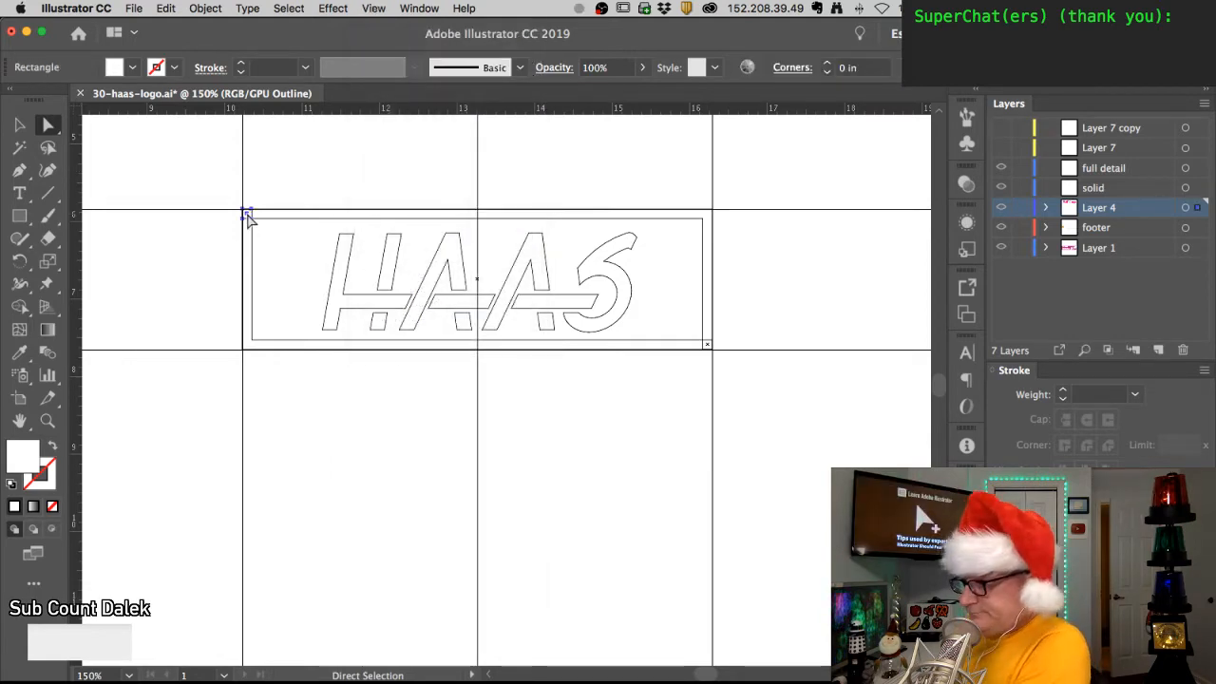
drag(246, 213, 256, 223)
mouse_move(707, 344)
mouse_down()
mouse_move(725, 348)
mouse_move(697, 336)
mouse_up()
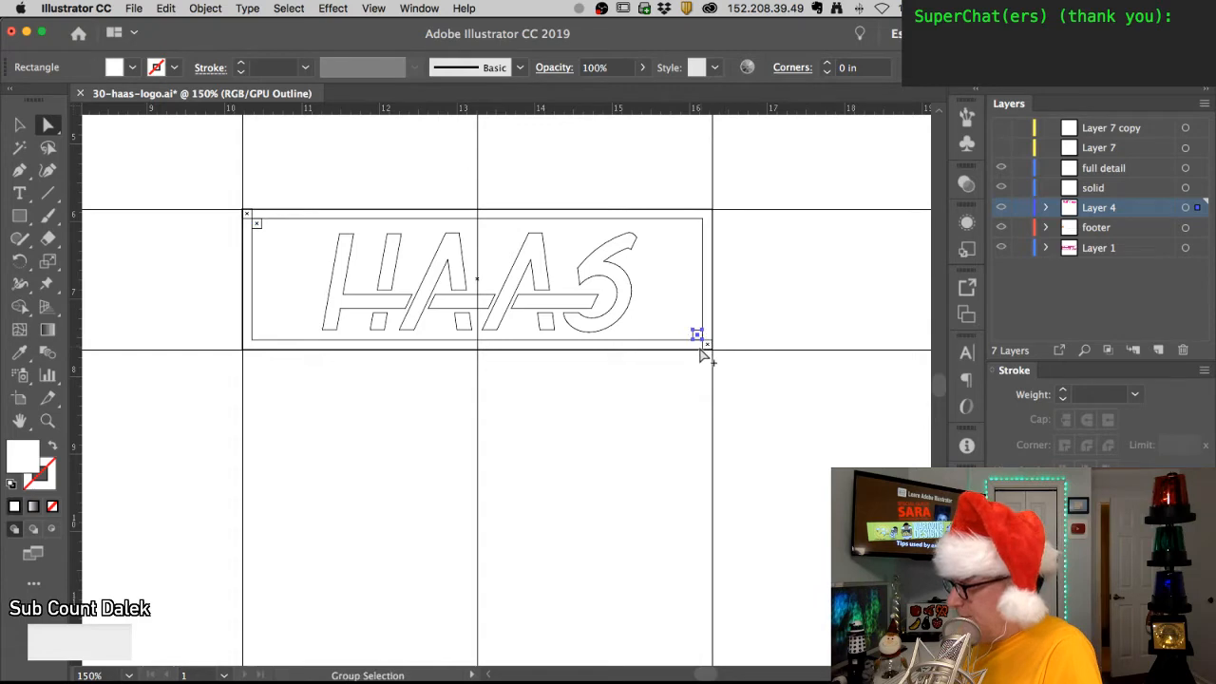
- Draw a smaller rectangle between the inner corners of the two inset squares and deselect it
key(m)
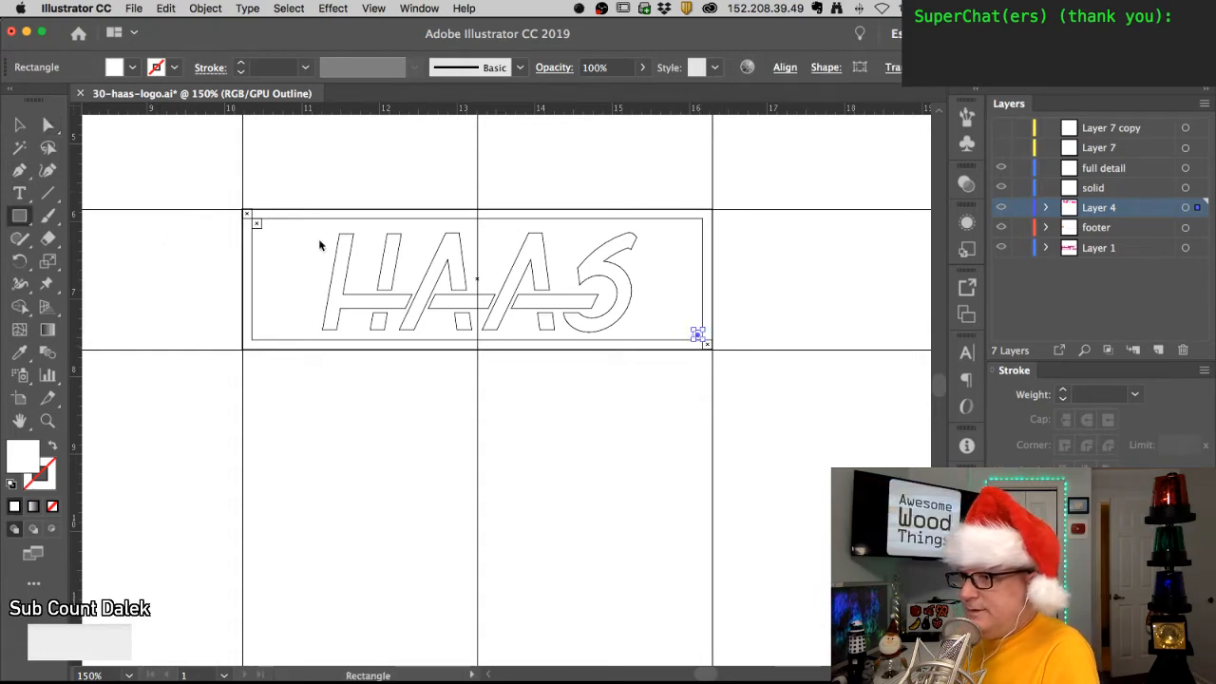
drag(260, 228, 695, 331)
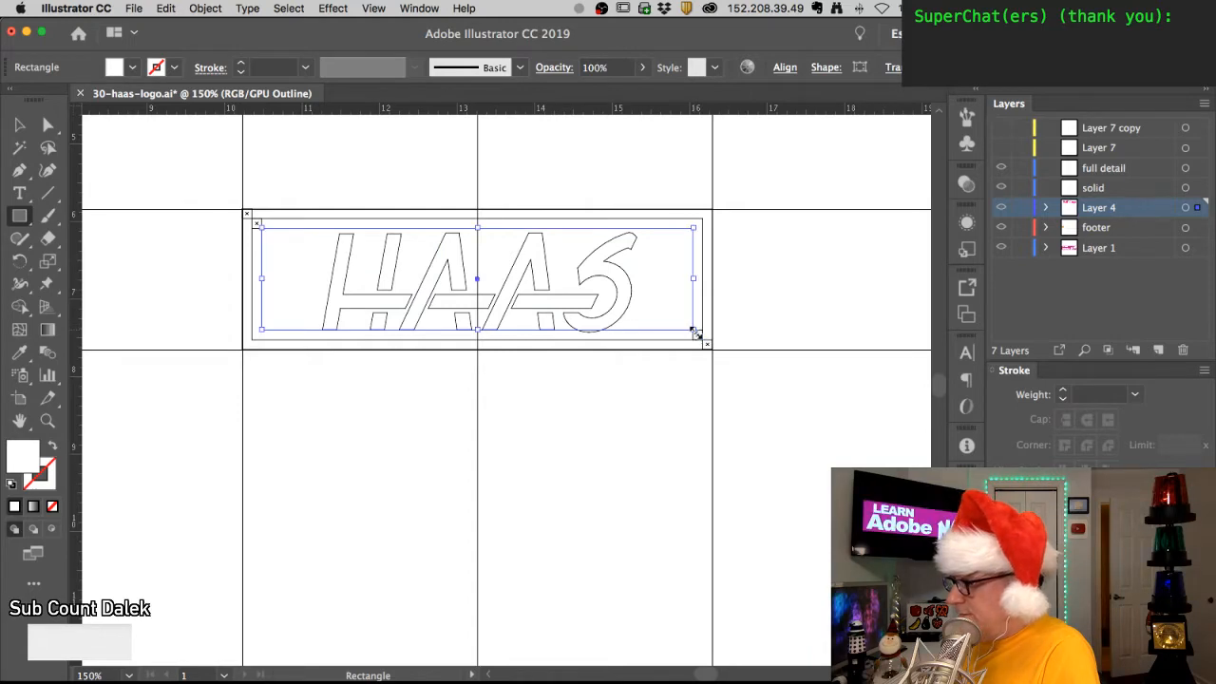
key(a)
click(342, 198)
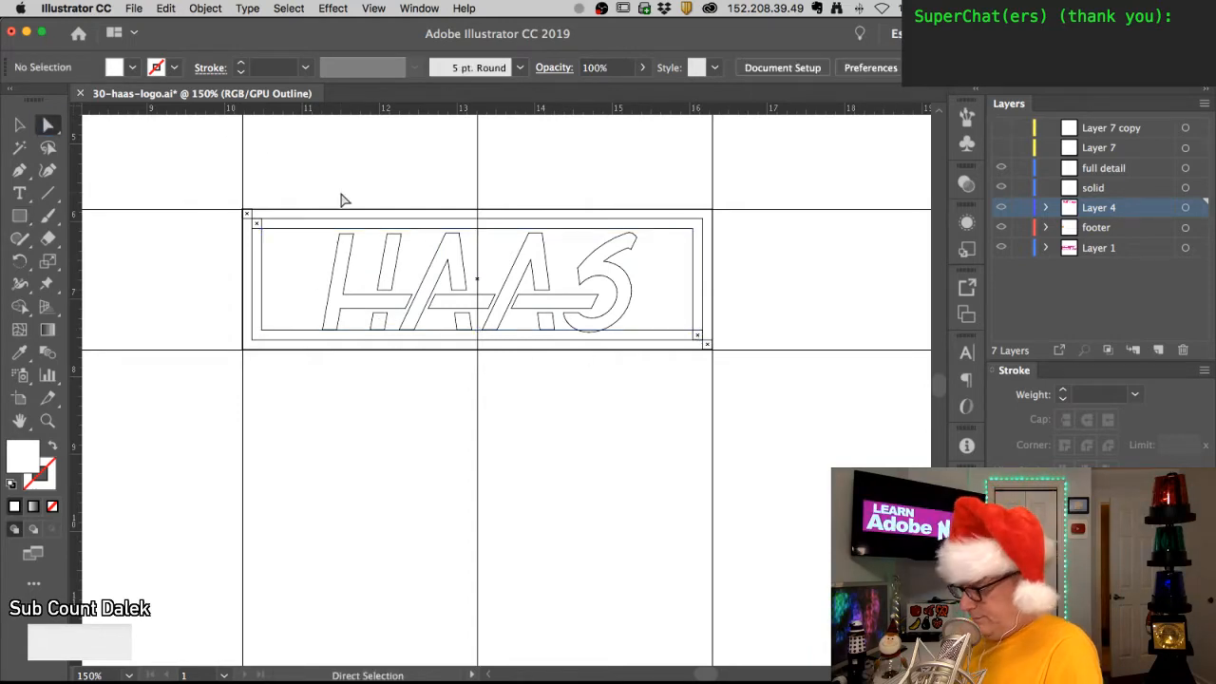
- Return to preview mode and give the middle rectangle a solid black fill with no stroke
key(ctrl+y)
click(276, 226)
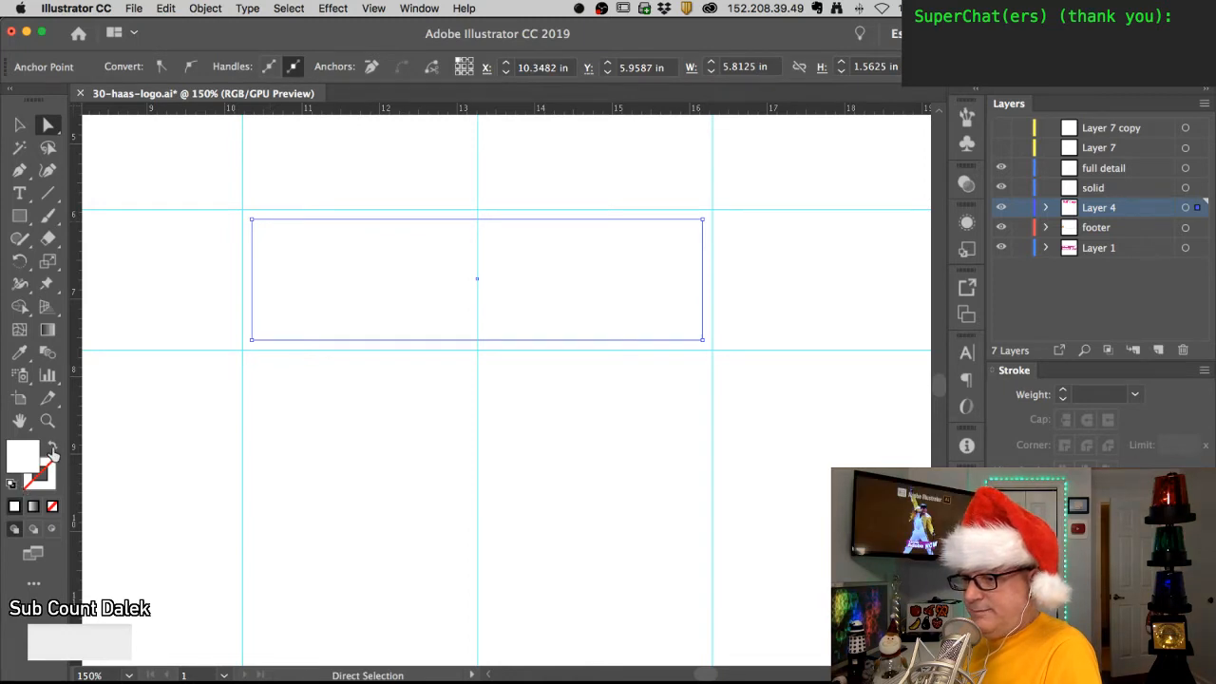
click(53, 453)
click(12, 484)
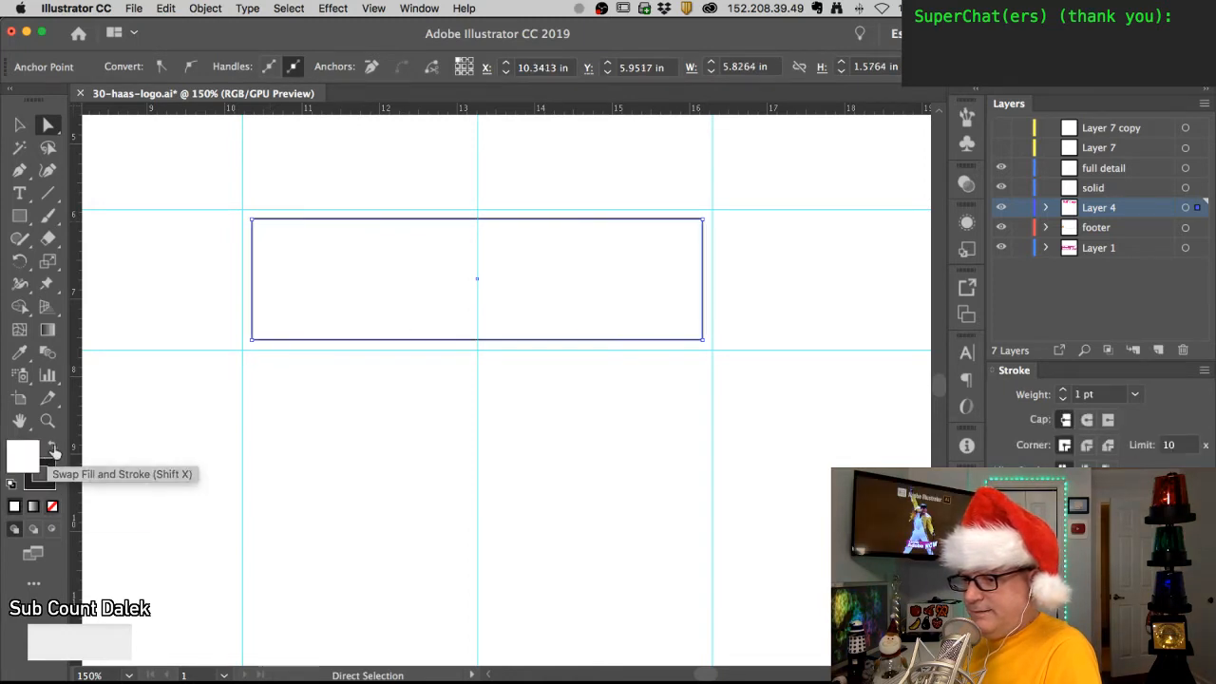
click(52, 453)
click(53, 506)
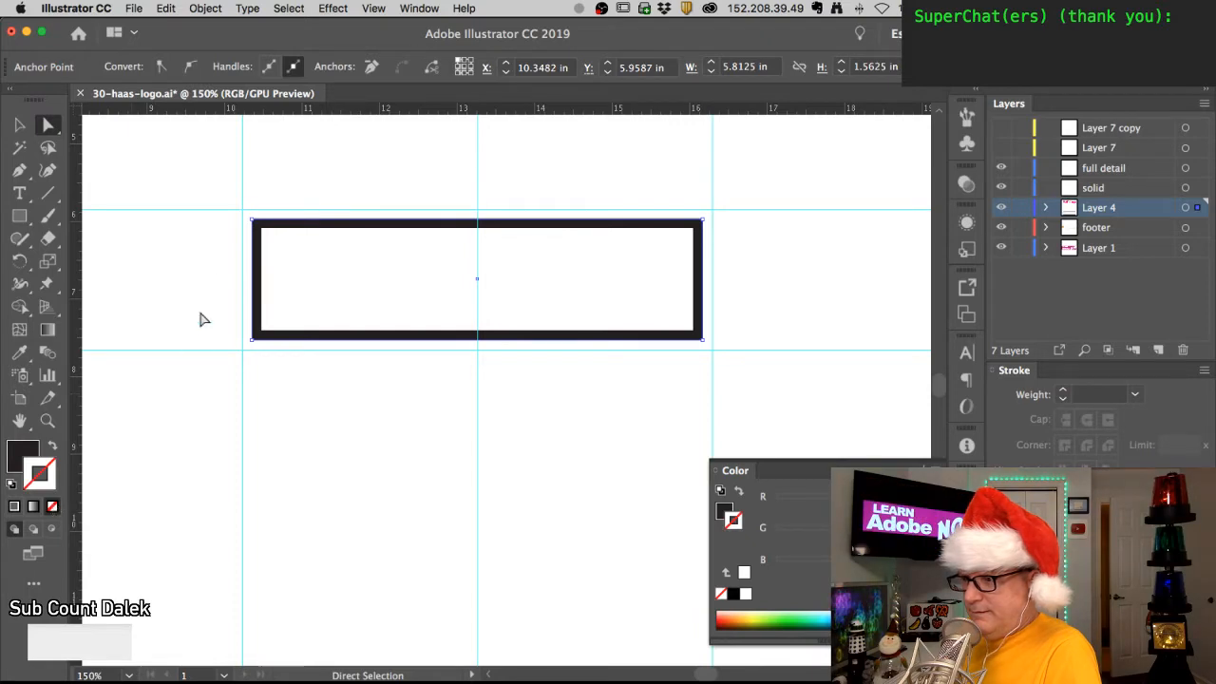
- Draw a larger rectangle extending past the outer guides on all sides and send it to the back
click(277, 246)
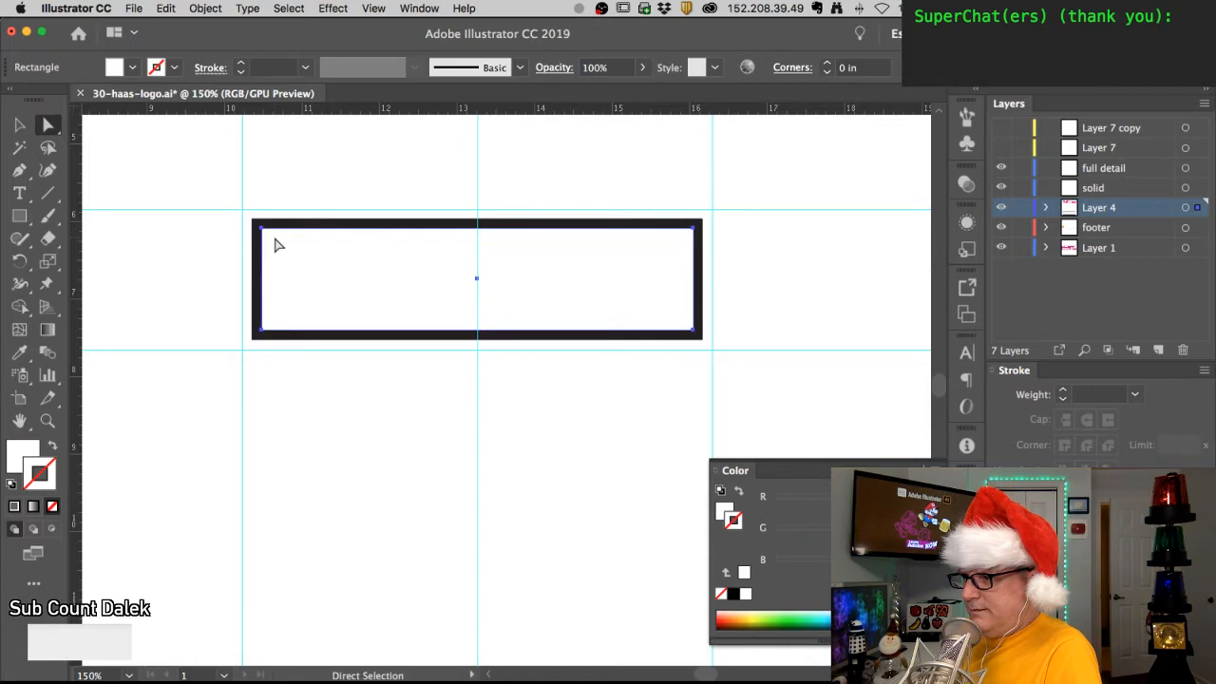
click(258, 223)
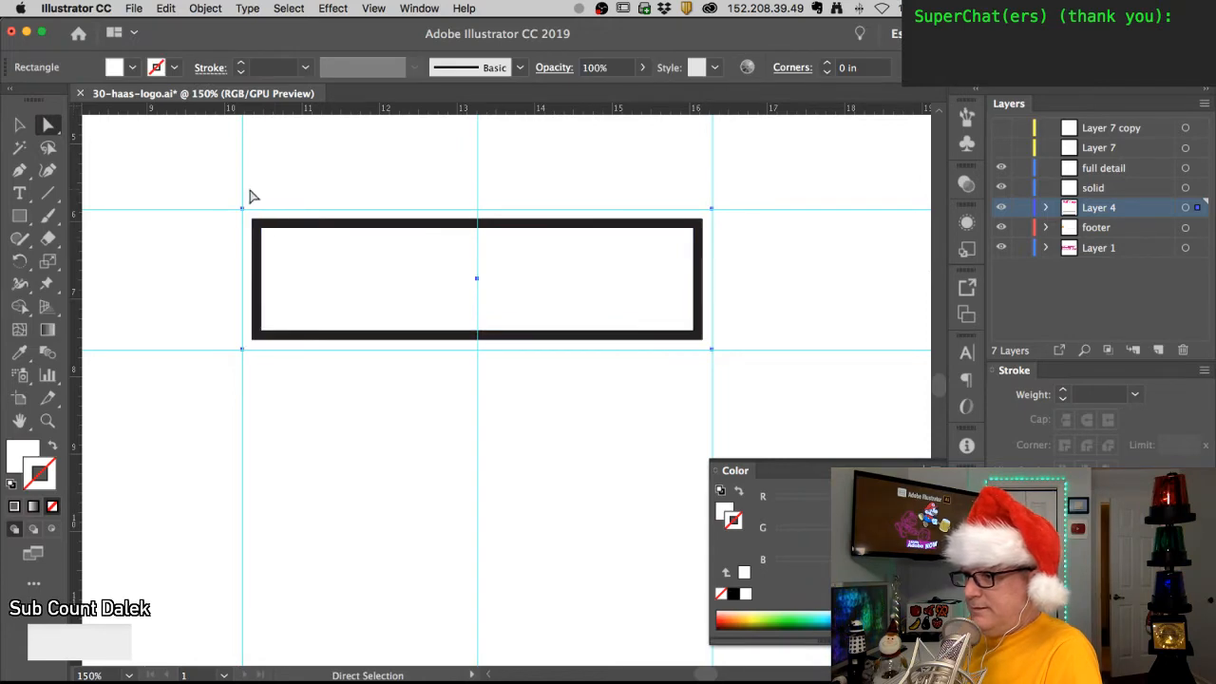
click(252, 197)
key(m)
drag(184, 168, 273, 211)
drag(456, 308, 794, 404)
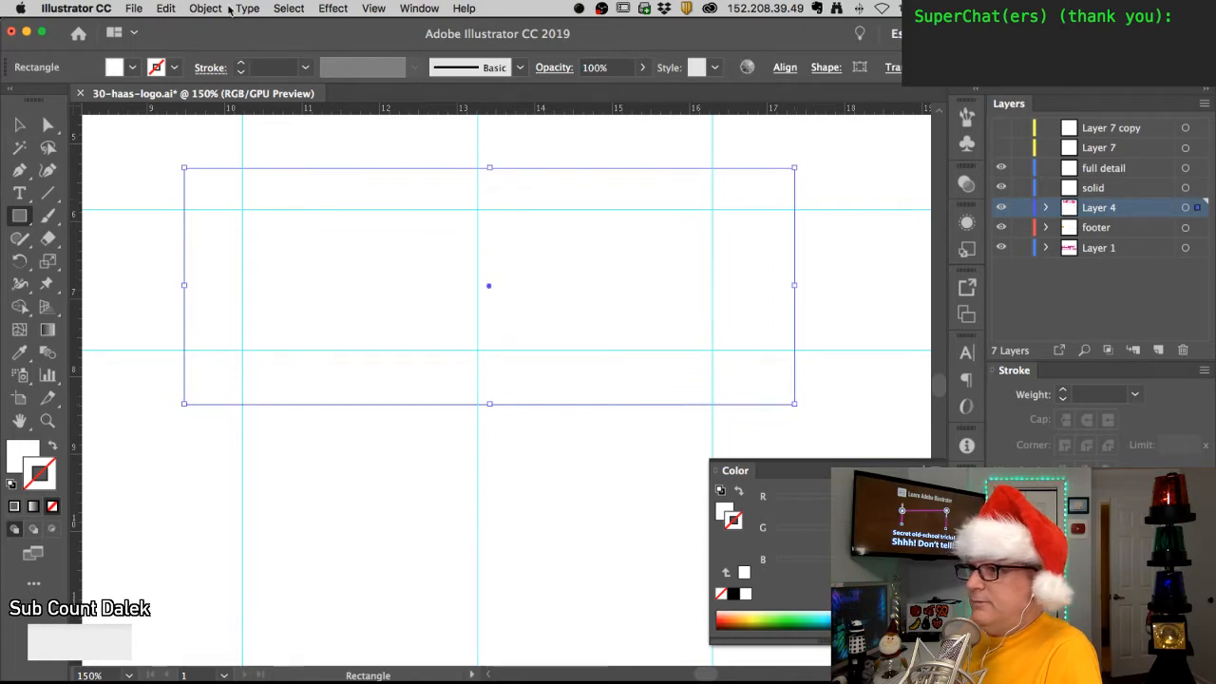
click(207, 9)
mouse_move(304, 40)
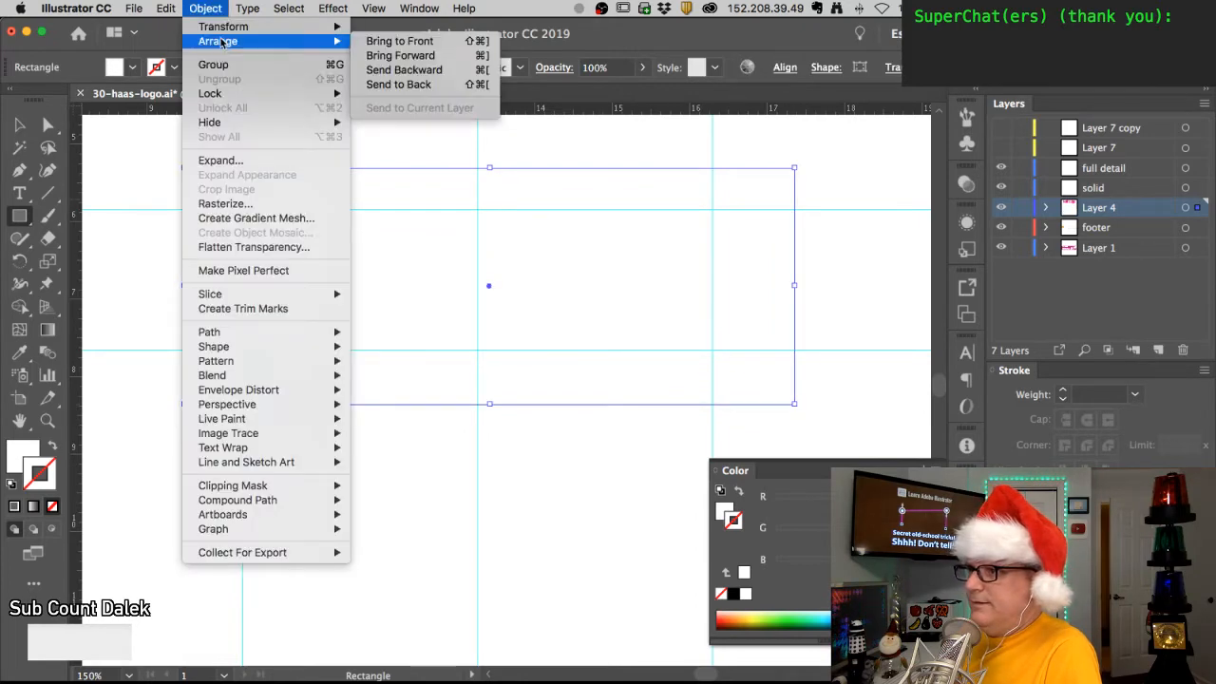
click(390, 85)
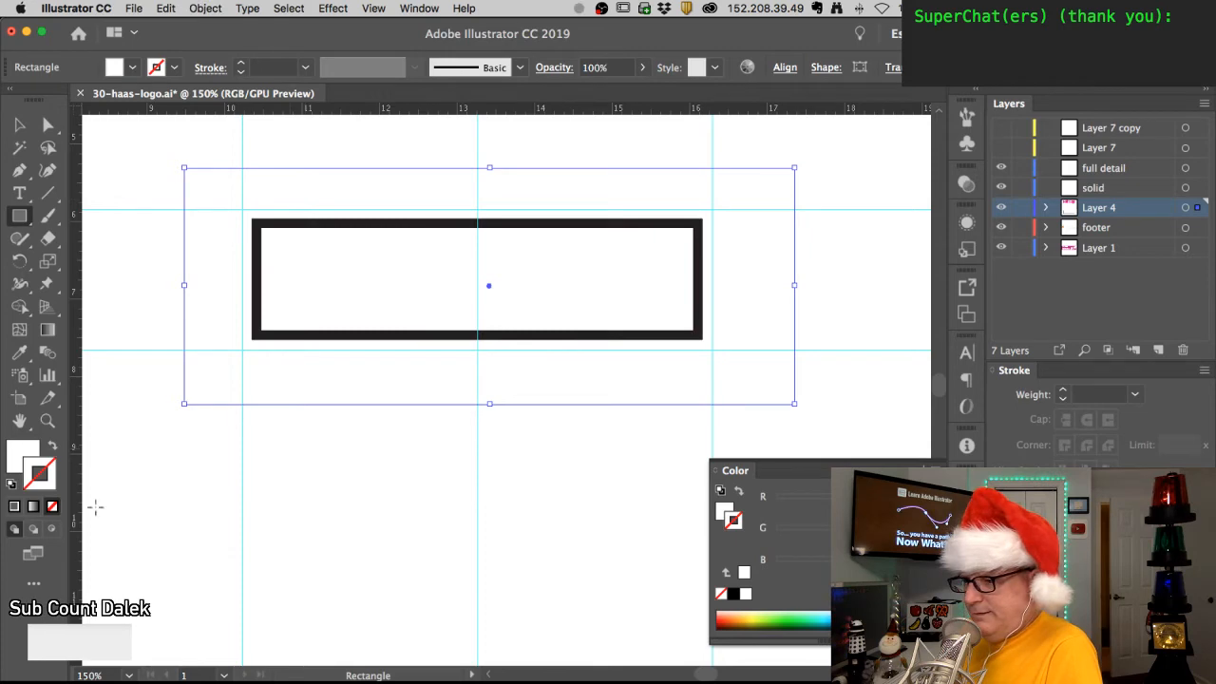
- Fill the large background rectangle with red ff0000 and deselect it
click(24, 453)
double_click(24, 452)
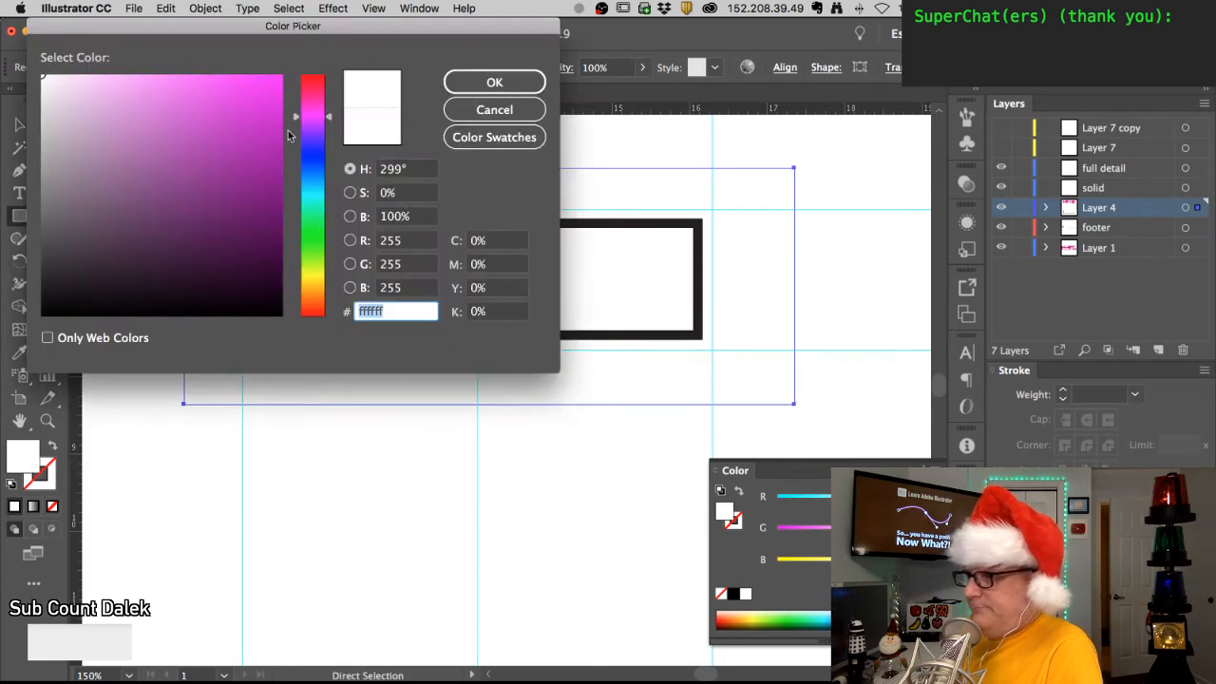
click(253, 127)
drag(252, 128, 328, 76)
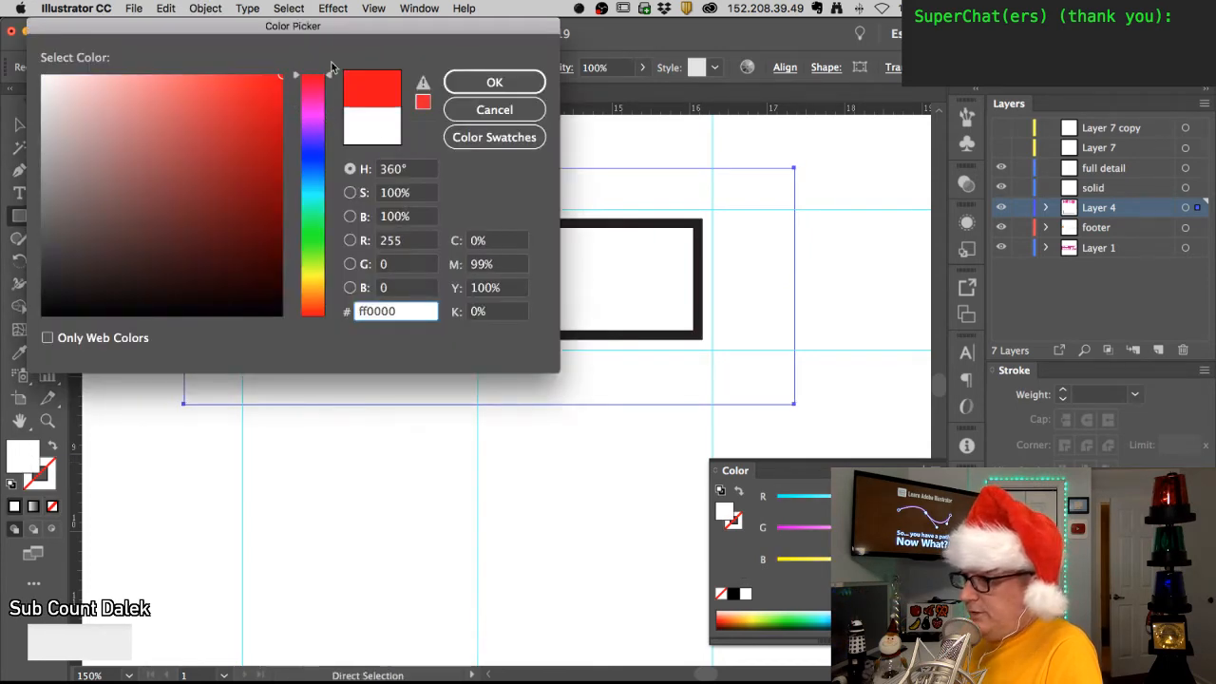
click(480, 83)
click(48, 125)
click(161, 147)
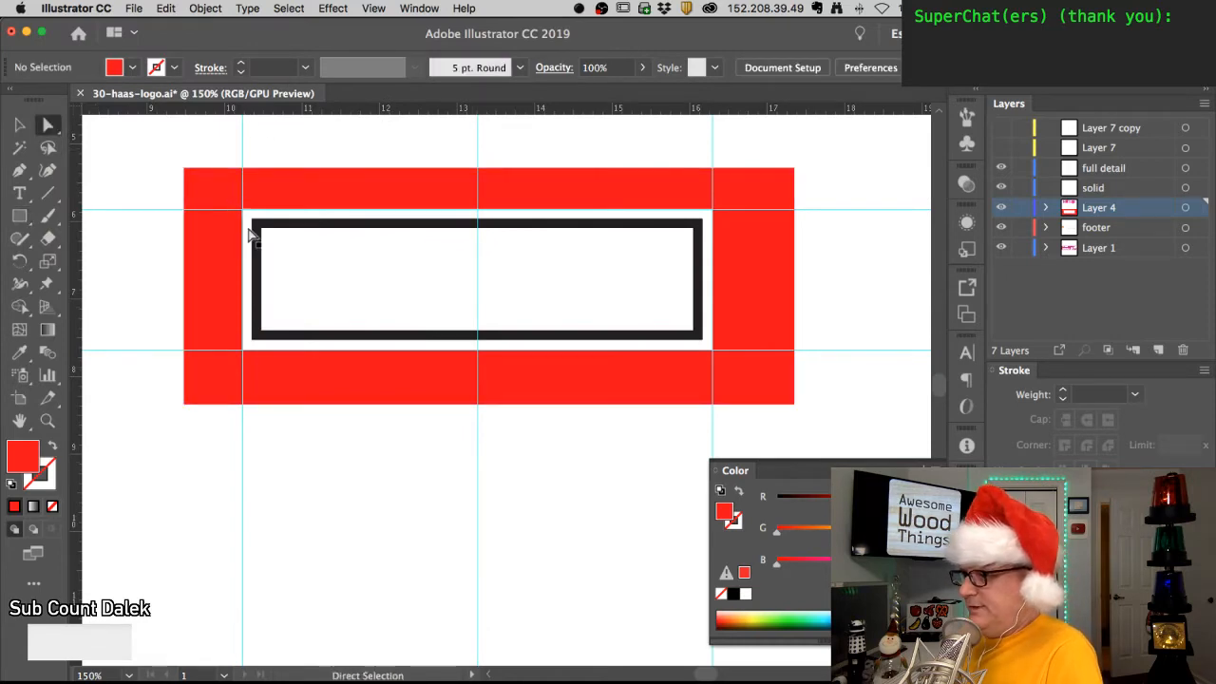
- Send the inner, middle, outer and red background rectangles behind the HAAS lettering and deselect them
key(super+equal)
drag(532, 356, 579, 259)
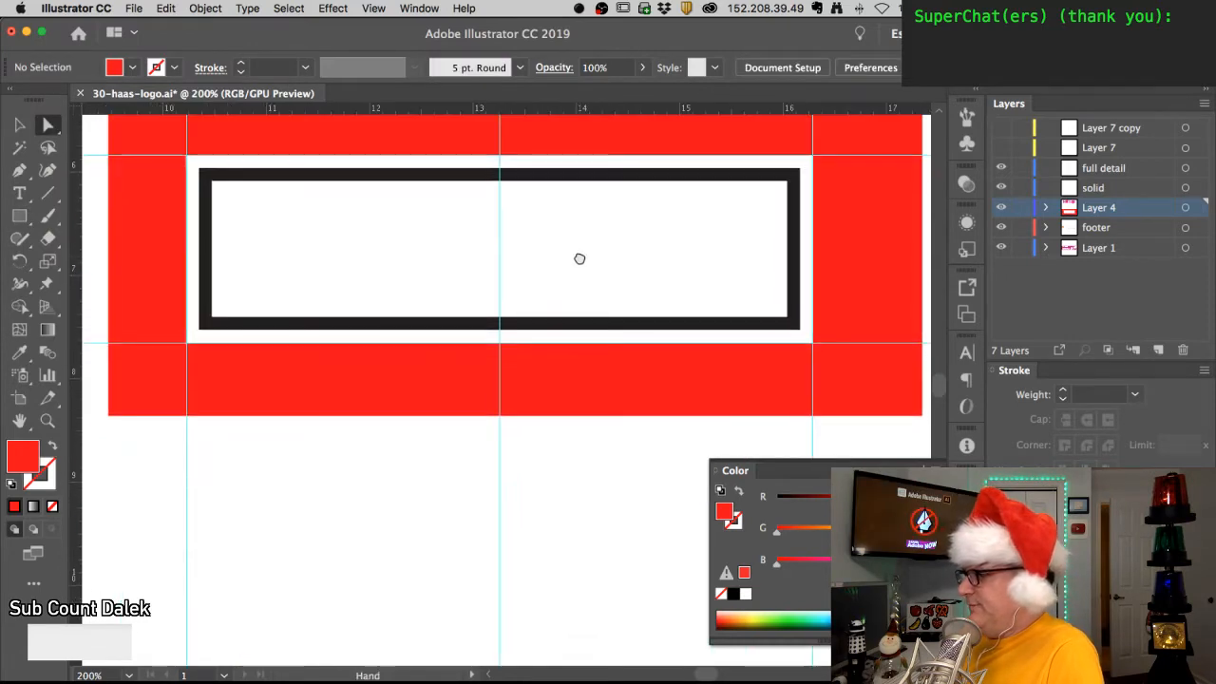
click(411, 262)
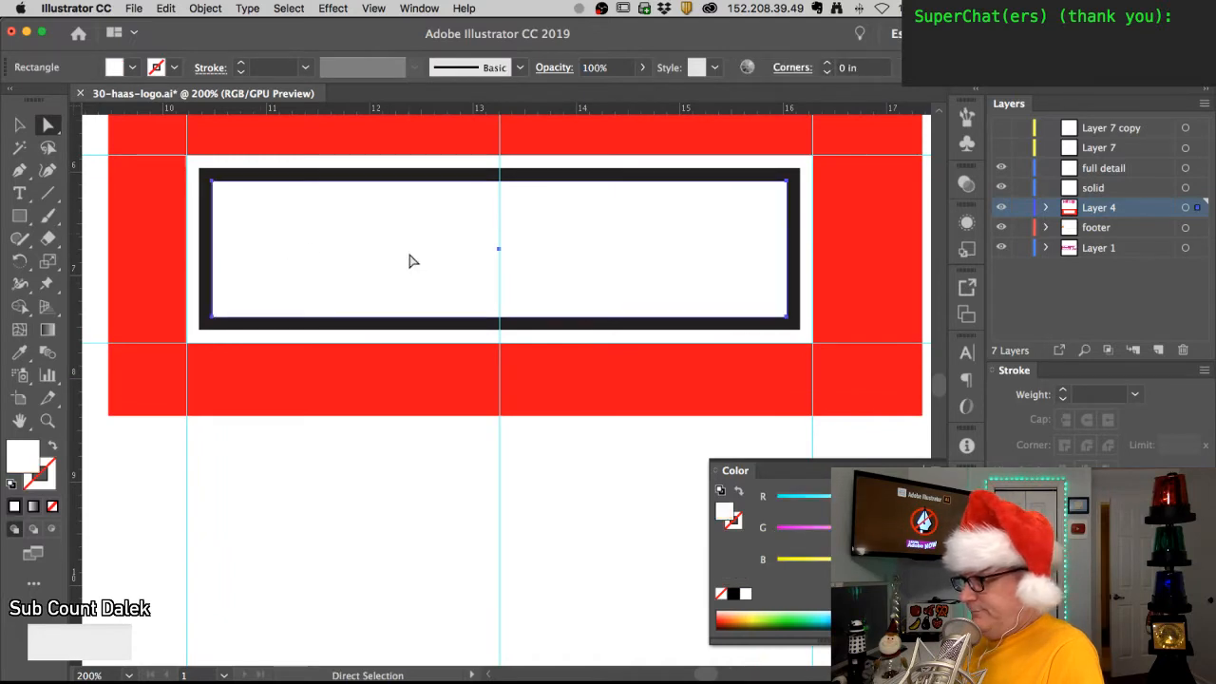
shift+click(205, 316)
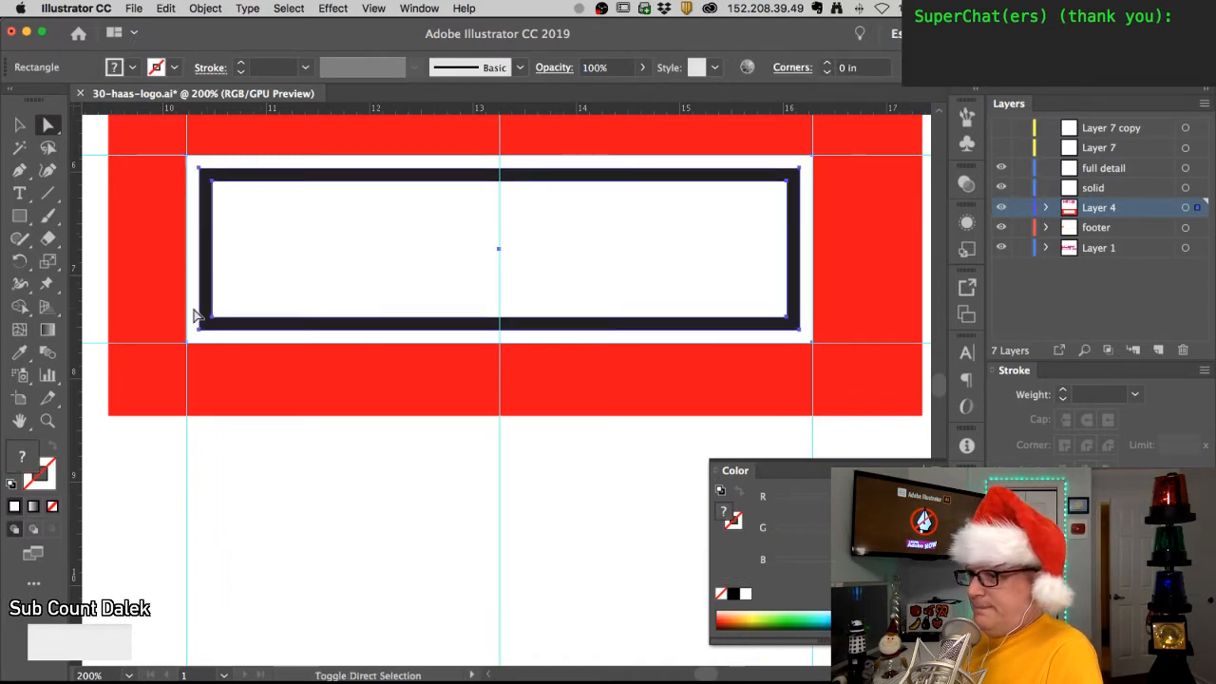
shift+click(173, 315)
click(205, 7)
mouse_move(228, 41)
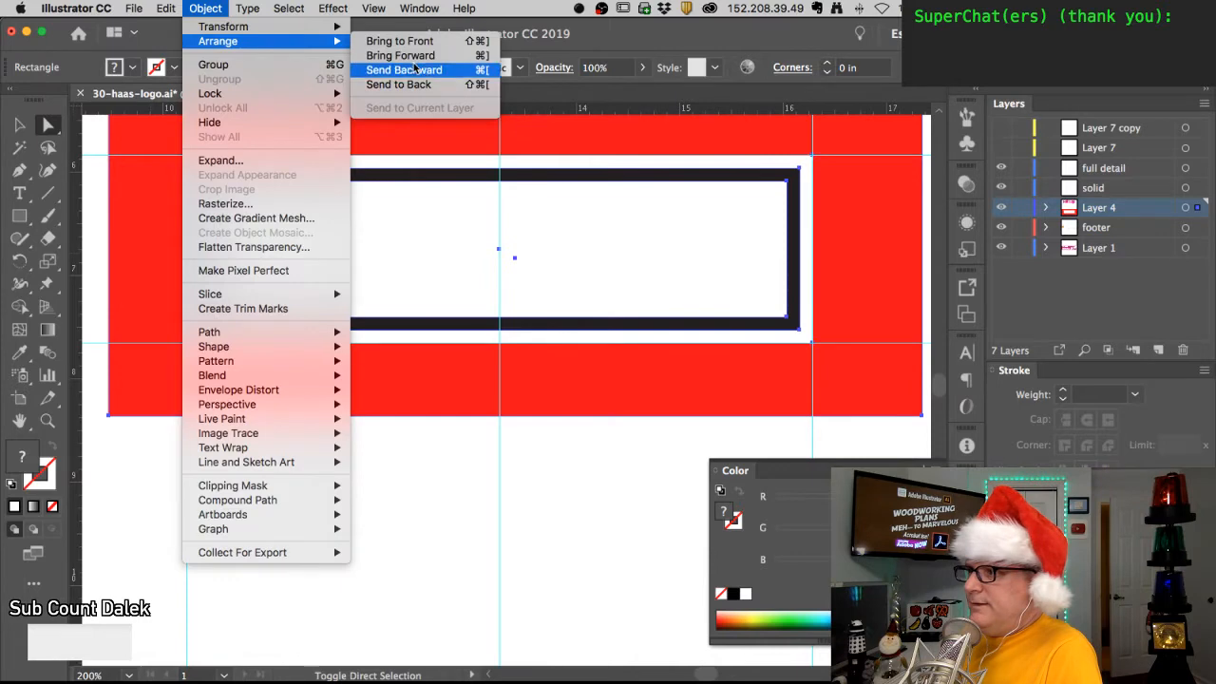
click(411, 85)
click(463, 470)
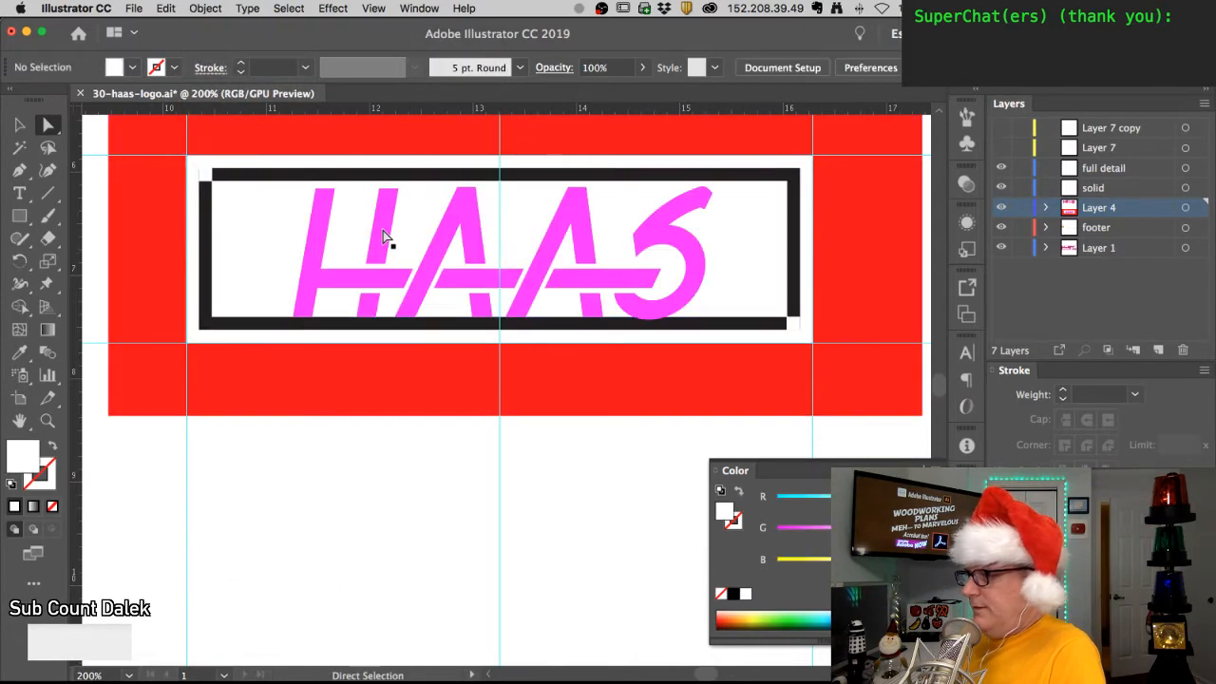
- Delete the small white helper squares at the opposite corners of the border and of the outer panel
click(206, 177)
click(208, 180)
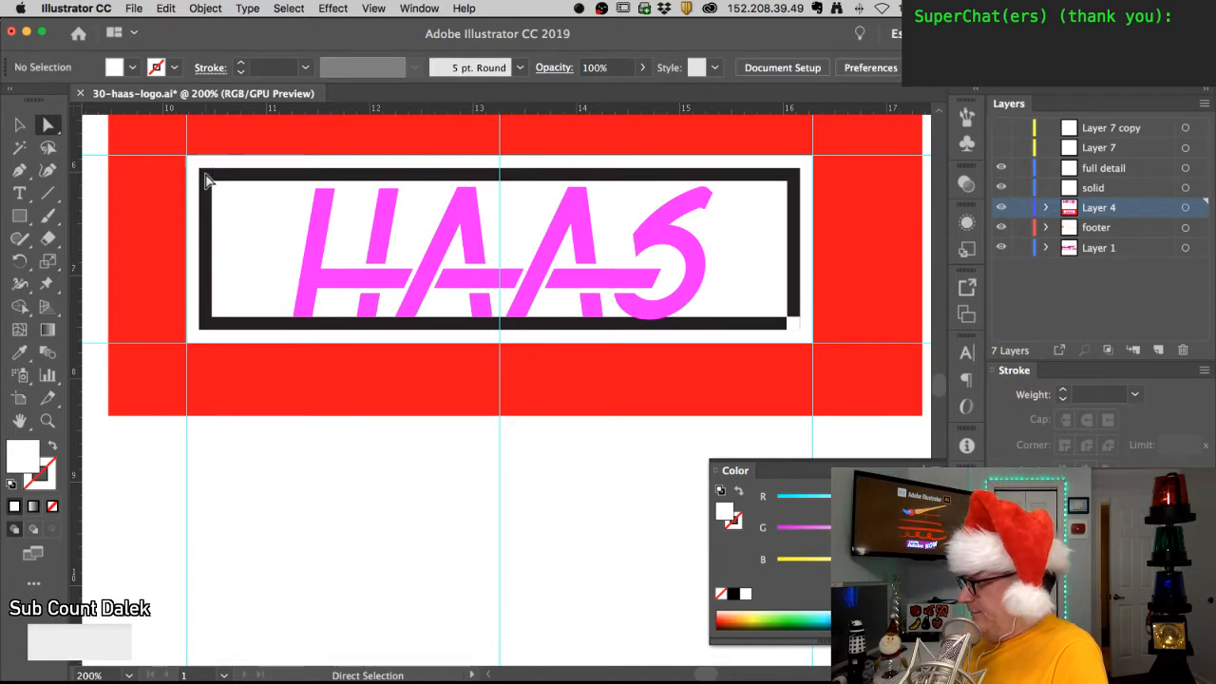
click(789, 323)
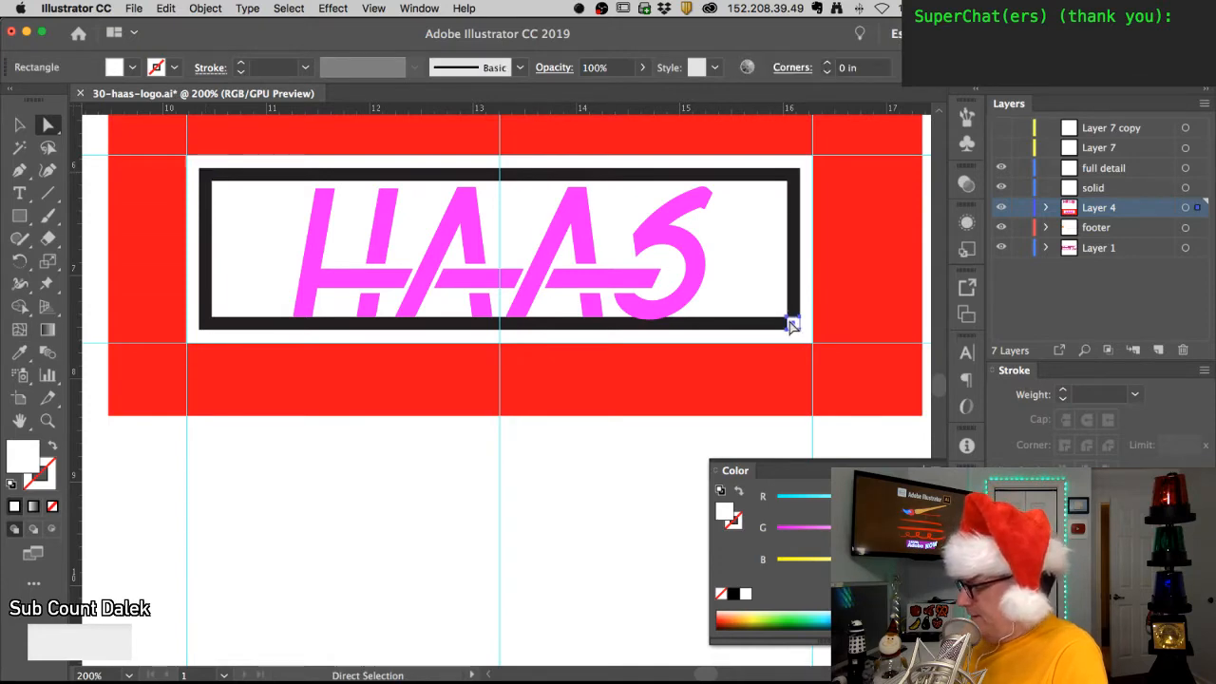
click(792, 326)
click(193, 164)
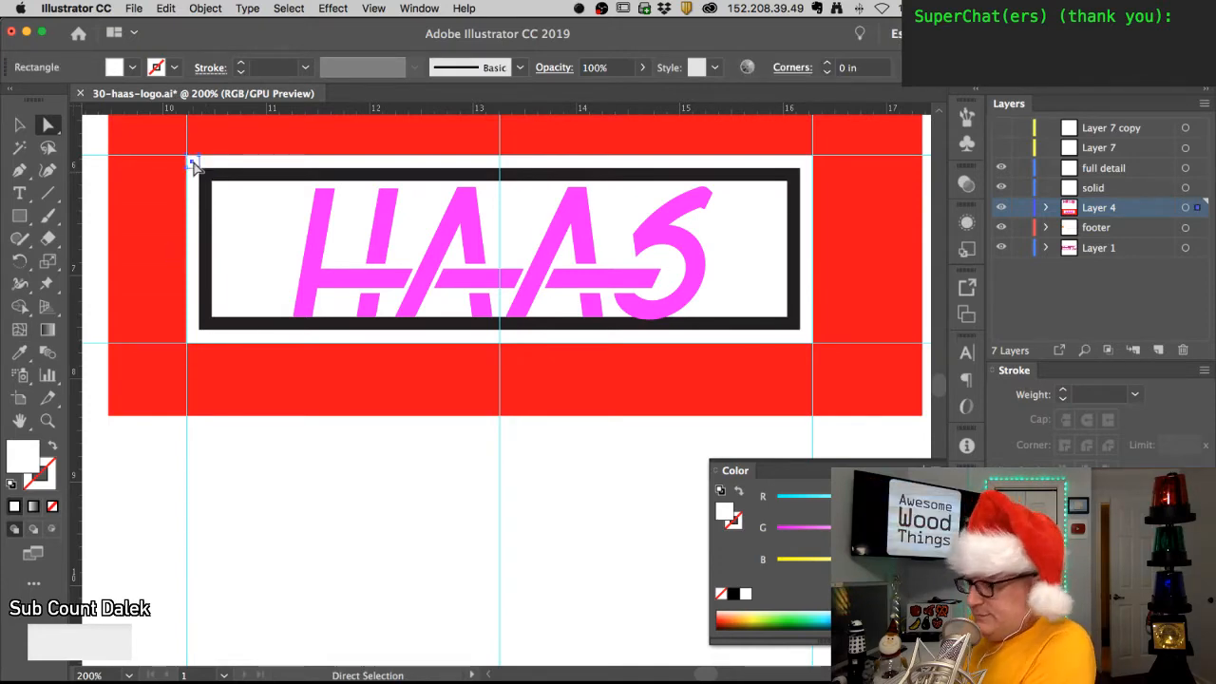
click(592, 366)
click(808, 344)
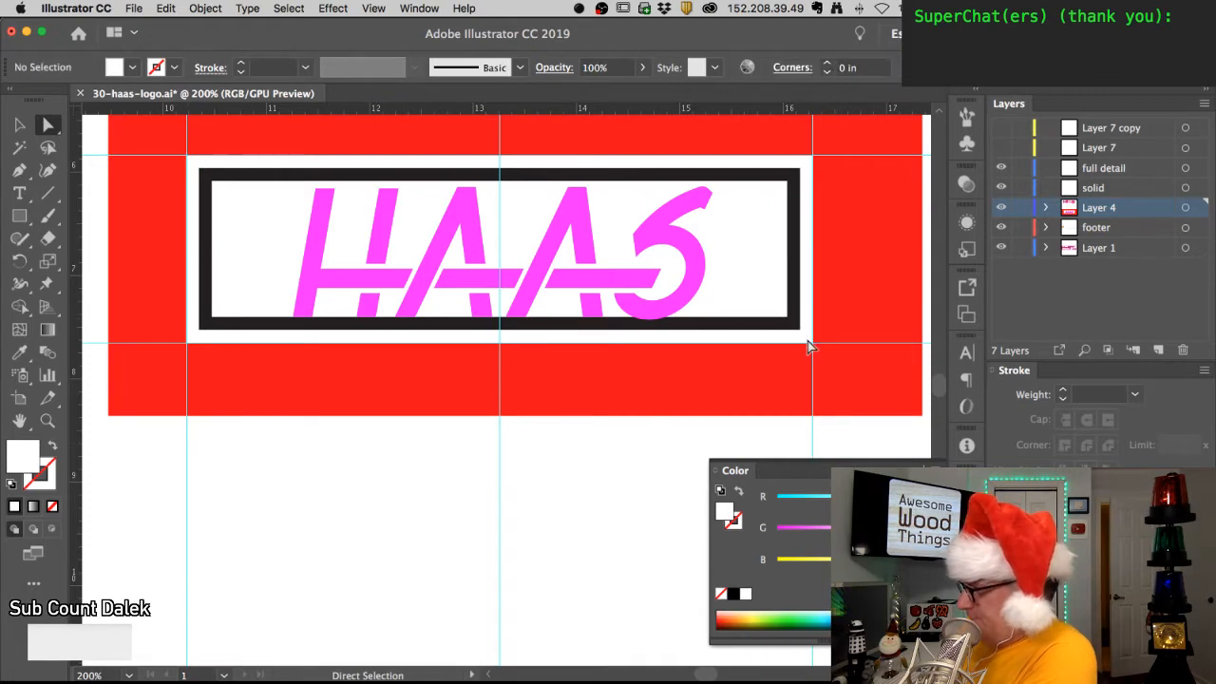
click(485, 546)
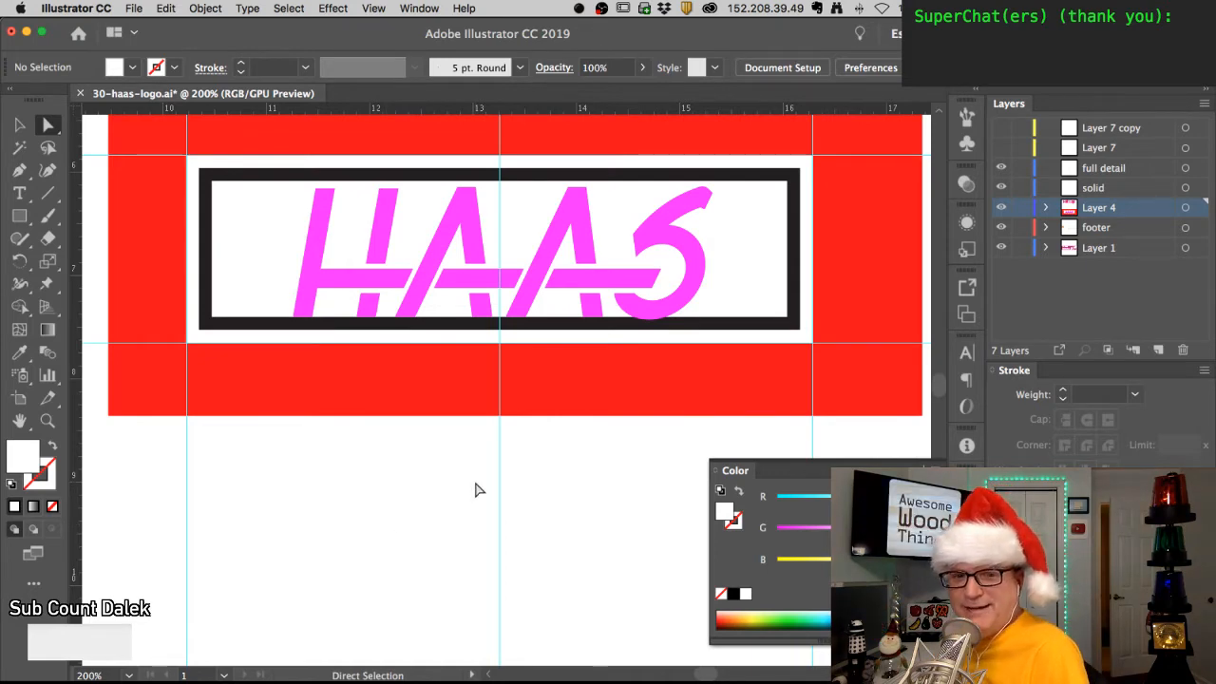
- Select every piece of the magenta HAAS lettering and scale it down slightly to leave clearance inside the black border
alt+super+click(504, 345)
scroll(498, 399, up, 3)
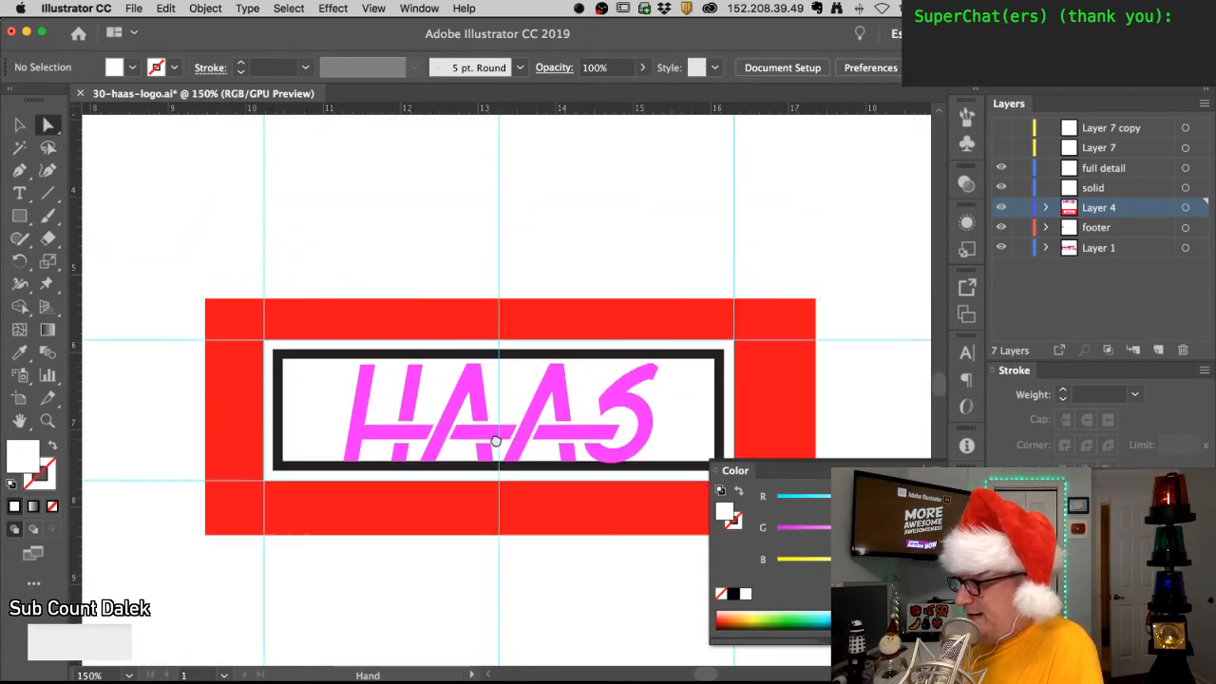
click(363, 423)
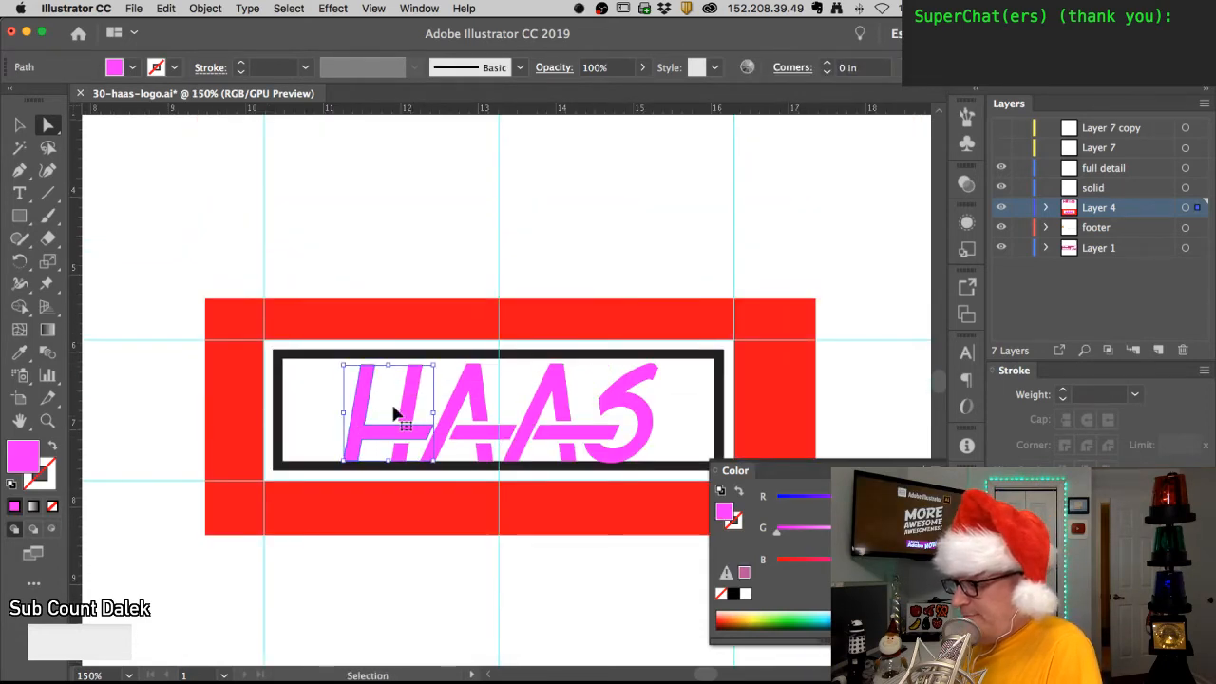
key(a)
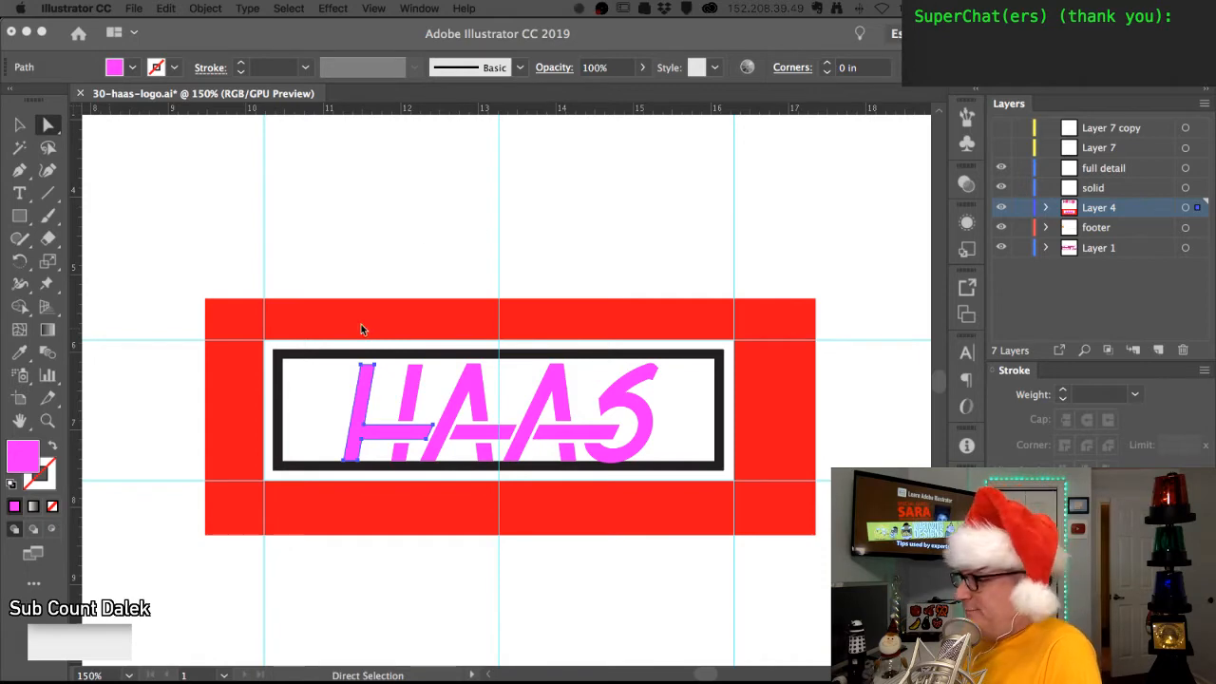
key(F6)
click(532, 409)
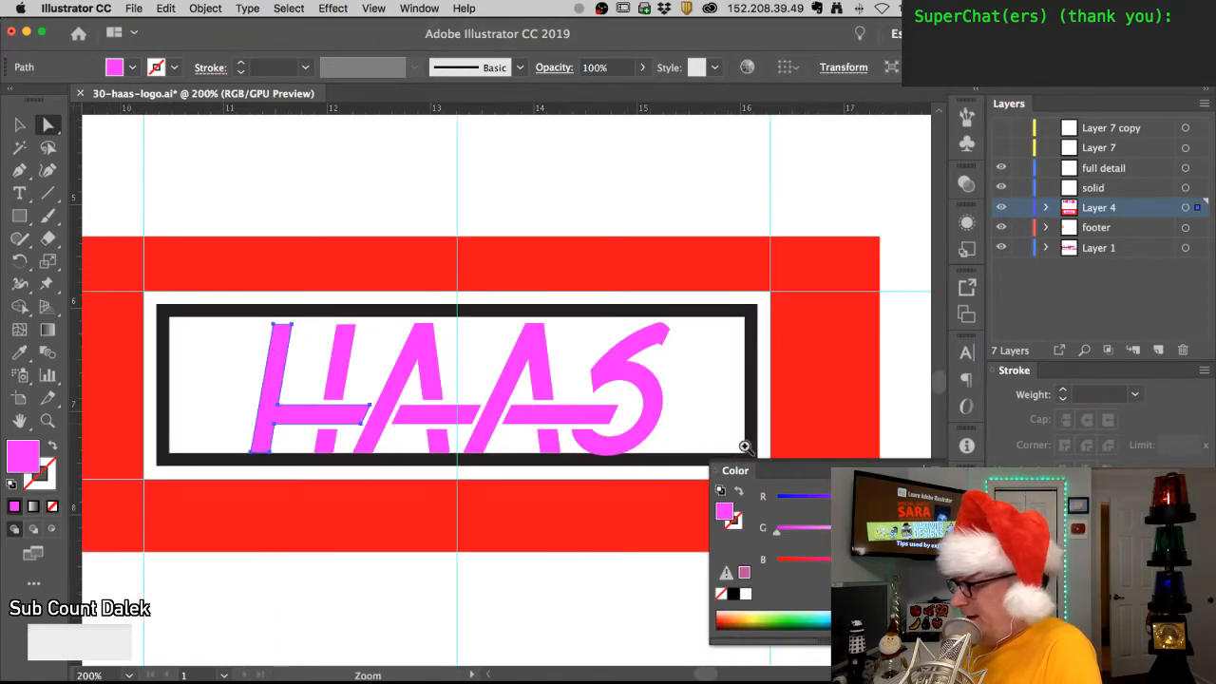
key(F6)
shift+click(337, 391)
shift+click(328, 441)
shift+click(373, 439)
shift+click(447, 414)
shift+click(439, 441)
shift+click(487, 429)
shift+click(523, 419)
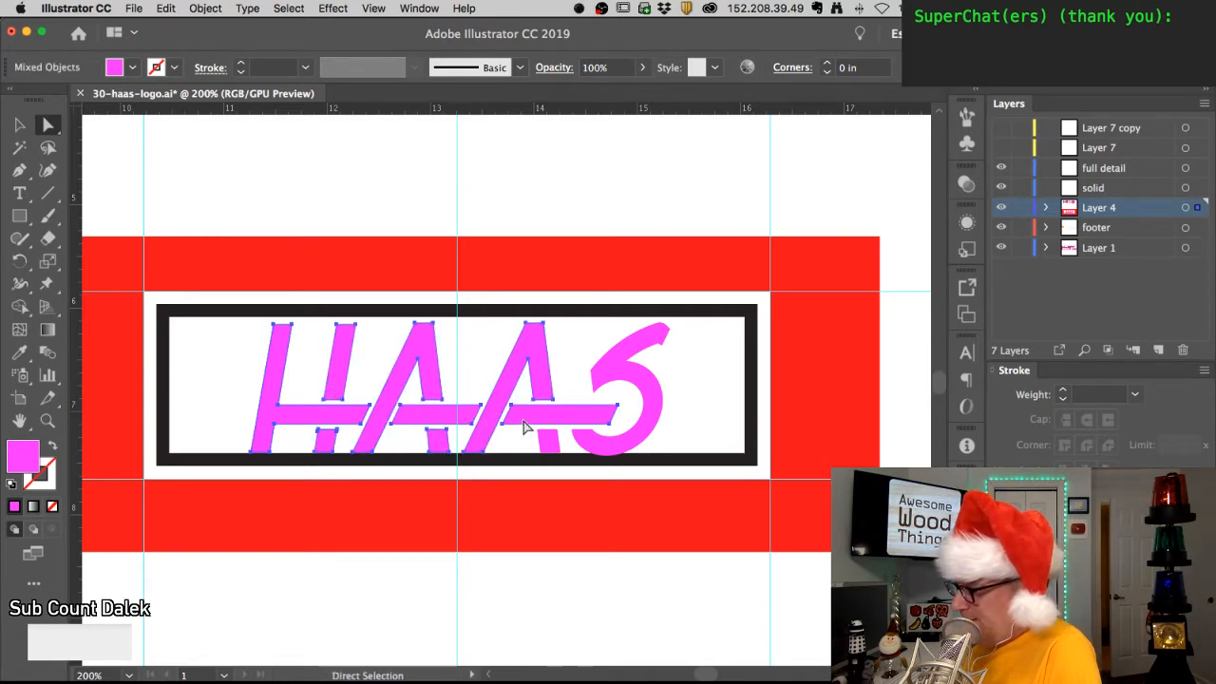
shift+click(551, 446)
shift+click(592, 441)
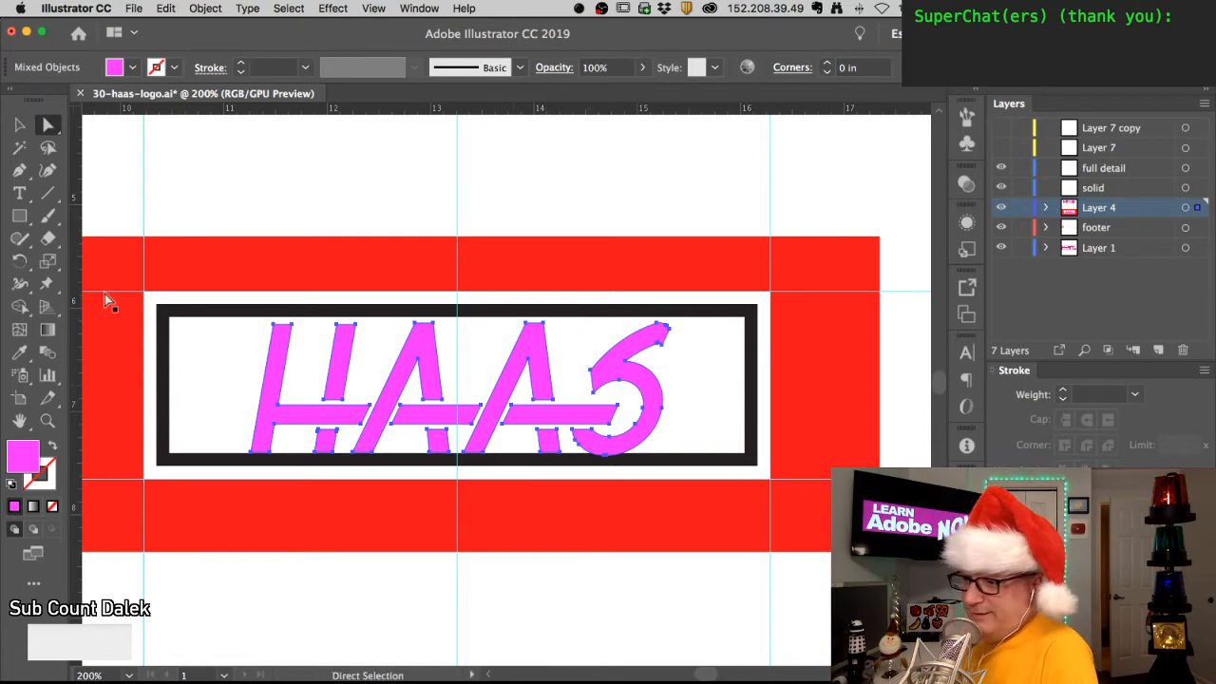
click(48, 262)
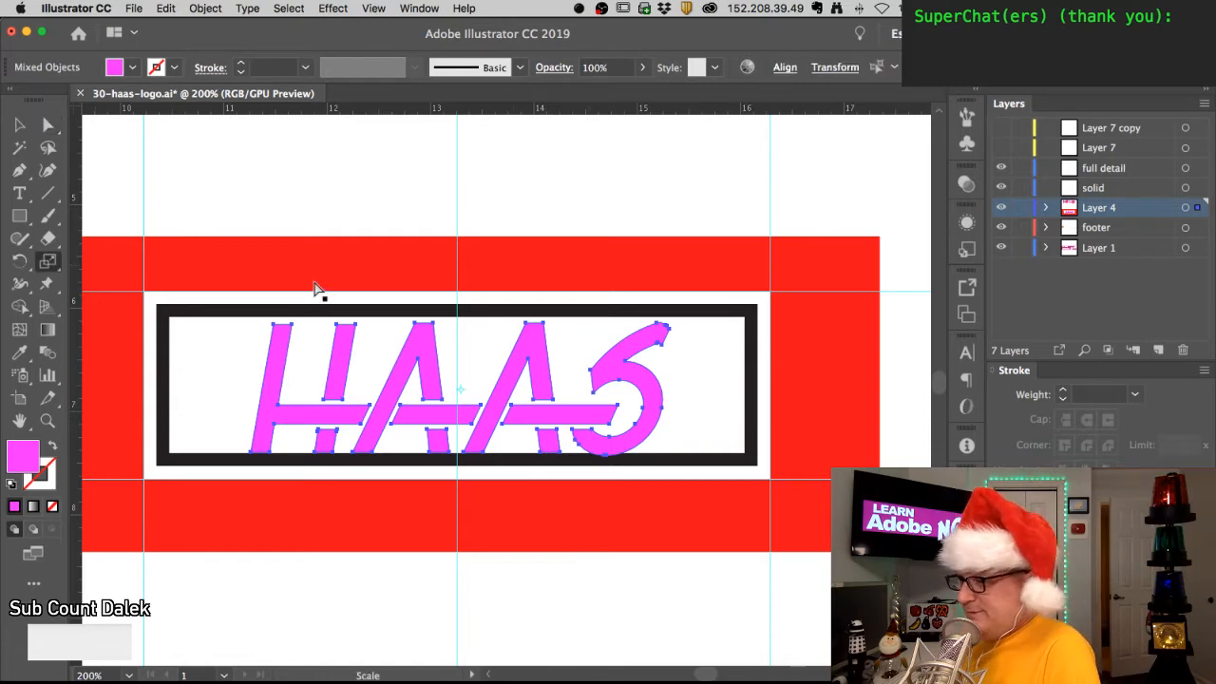
double_click(48, 262)
key(Return)
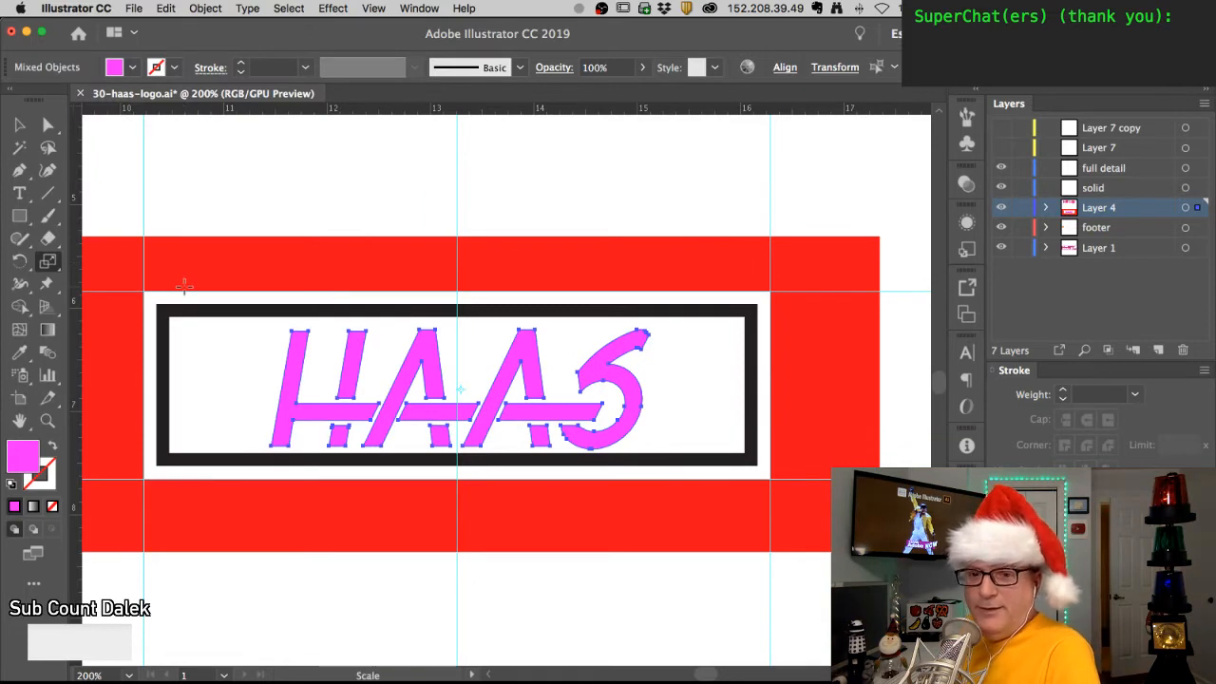
- Try moving the scaled HAAS lettering slightly upward inside the border and undo the move
click(47, 124)
drag(433, 354, 427, 353)
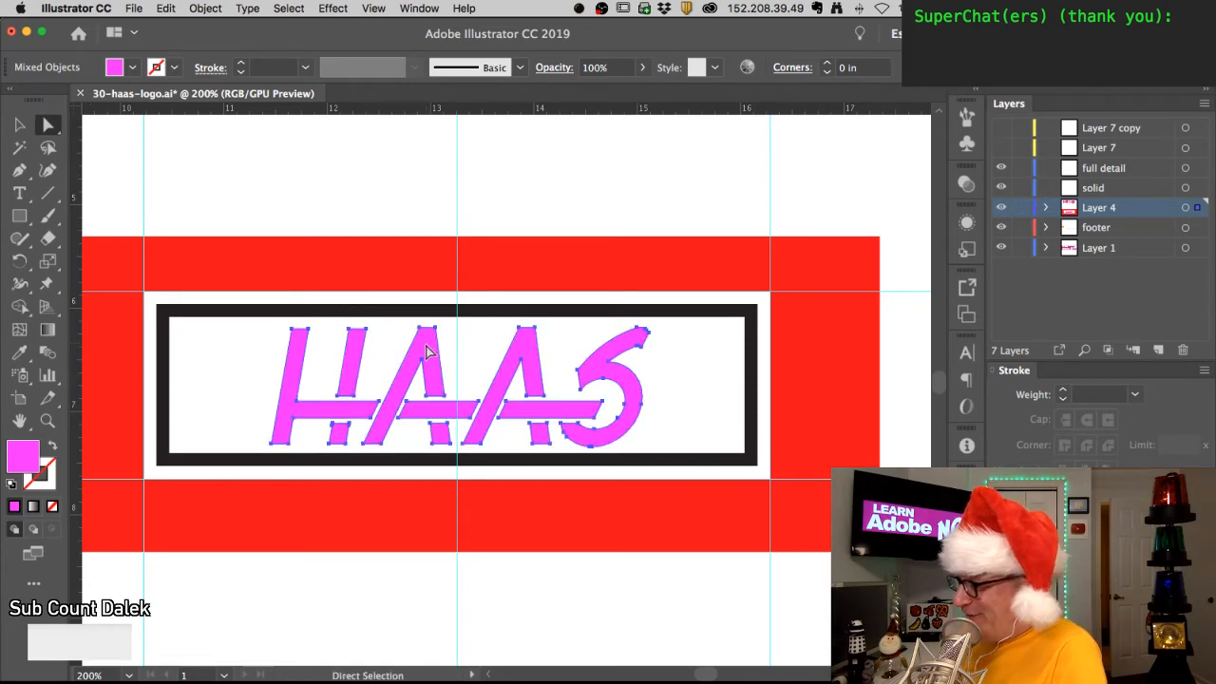
click(305, 203)
key(space)
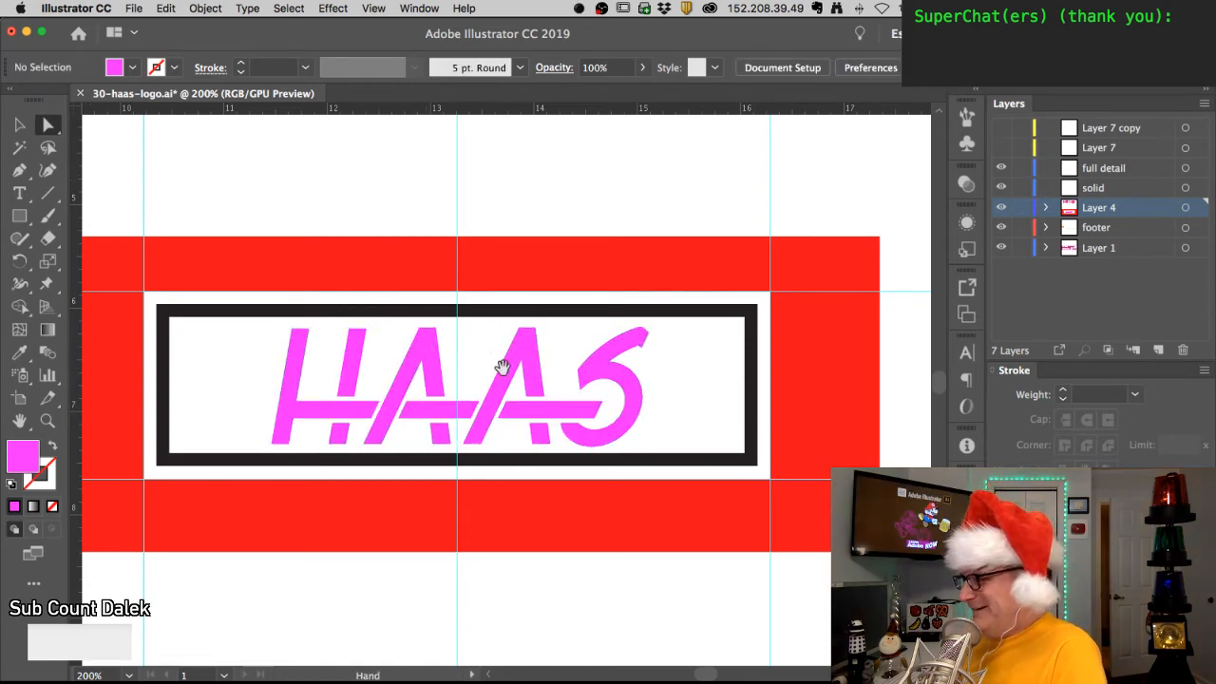
key(super+a)
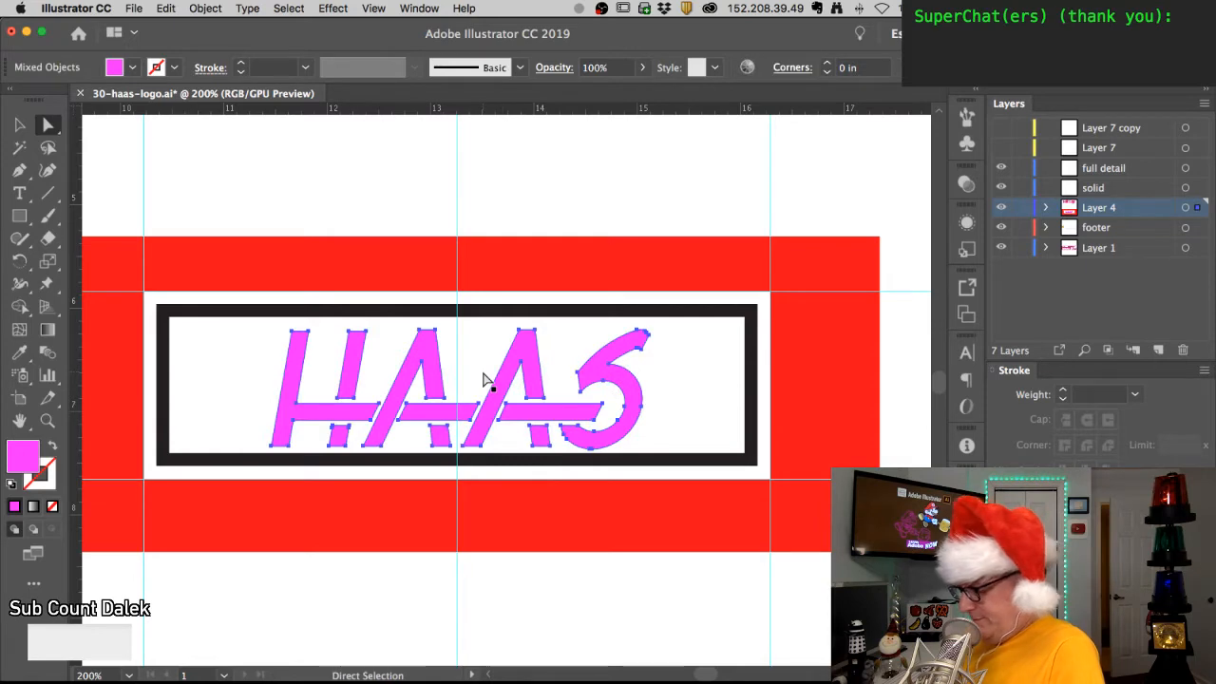
- Recolor the HAAS lettering with the background's red using the Eyedropper, move it slightly upward and deselect it
click(19, 351)
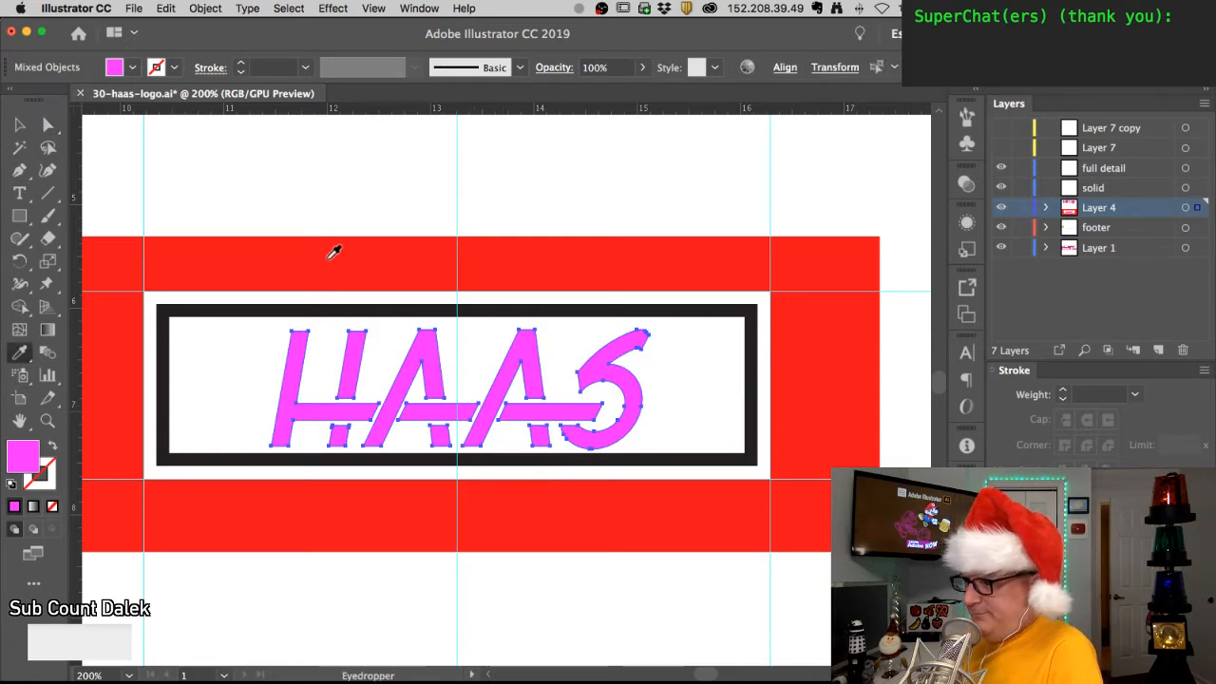
click(329, 260)
click(48, 124)
drag(293, 387, 293, 383)
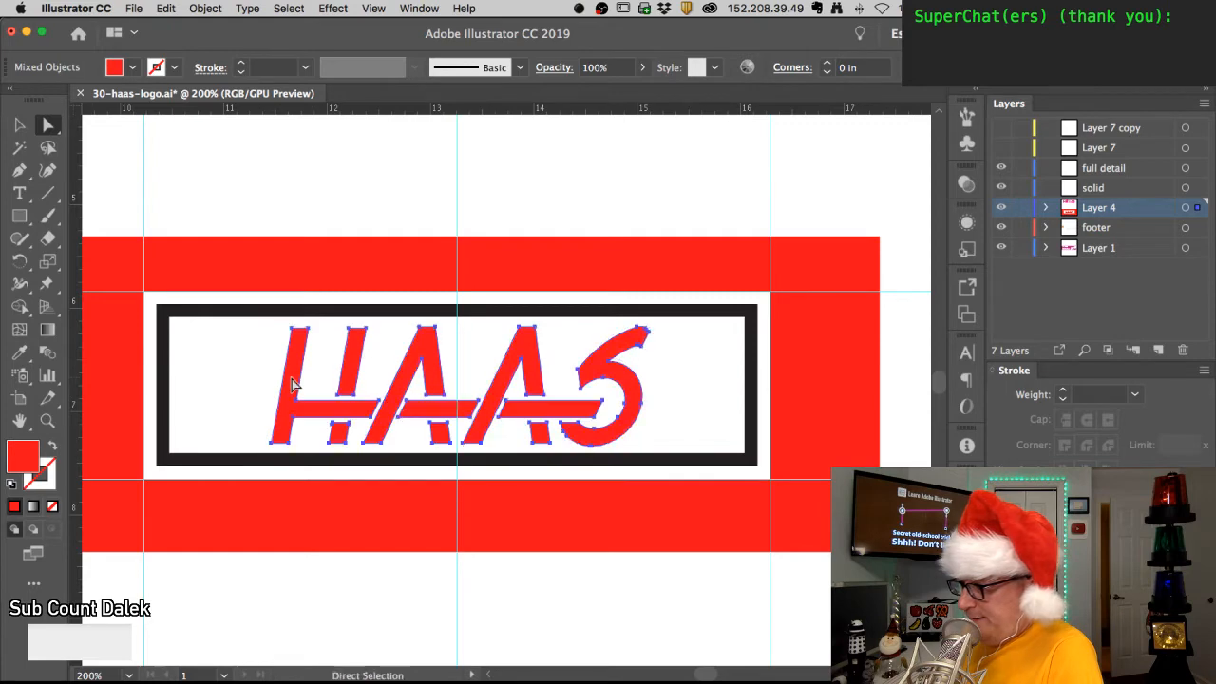
click(304, 197)
alt+super+click(451, 320)
drag(435, 355, 402, 302)
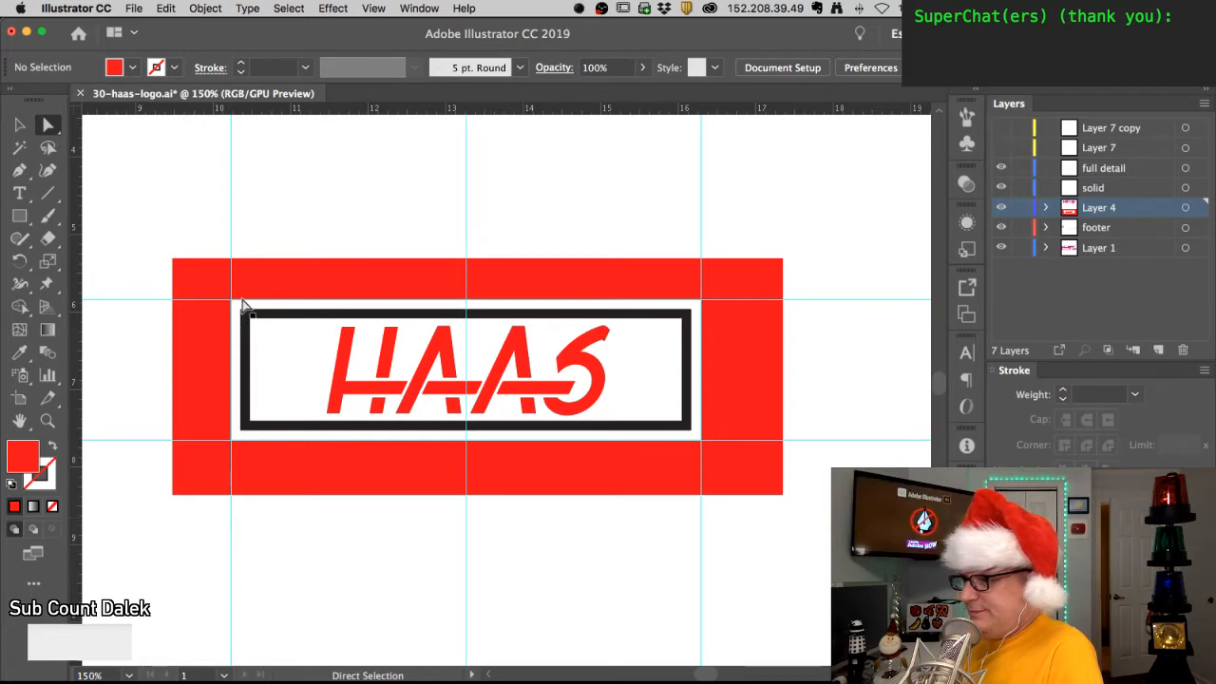
- Give the inner and outer panel rectangles a solid black fill with no stroke
click(265, 332)
click(270, 342)
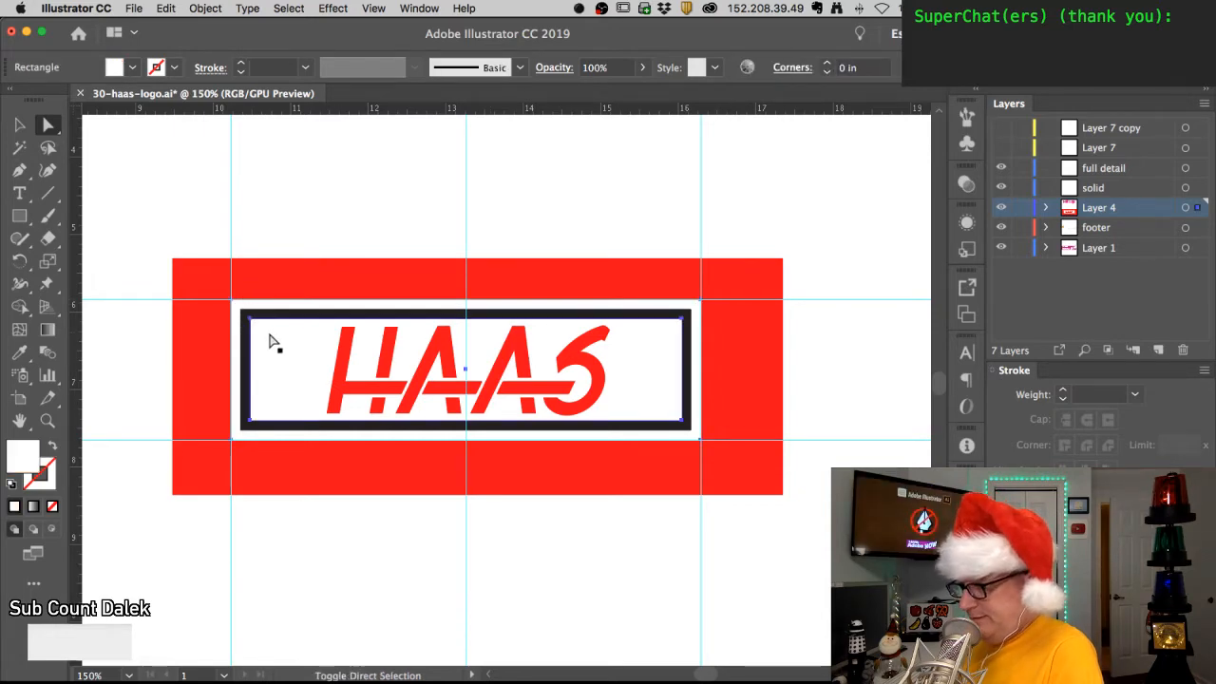
click(13, 485)
click(53, 453)
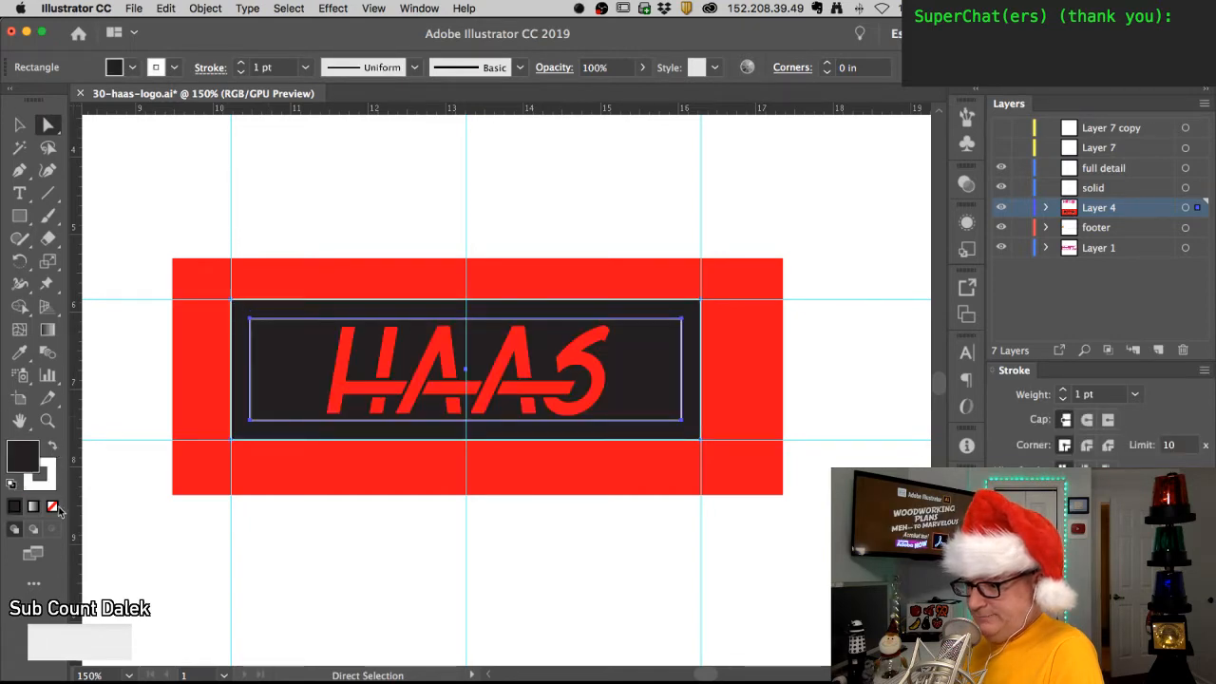
click(53, 508)
- Fill the middle border rectangle with white ffffff and deselect it
click(243, 332)
double_click(29, 450)
text(ffffff)
click(475, 84)
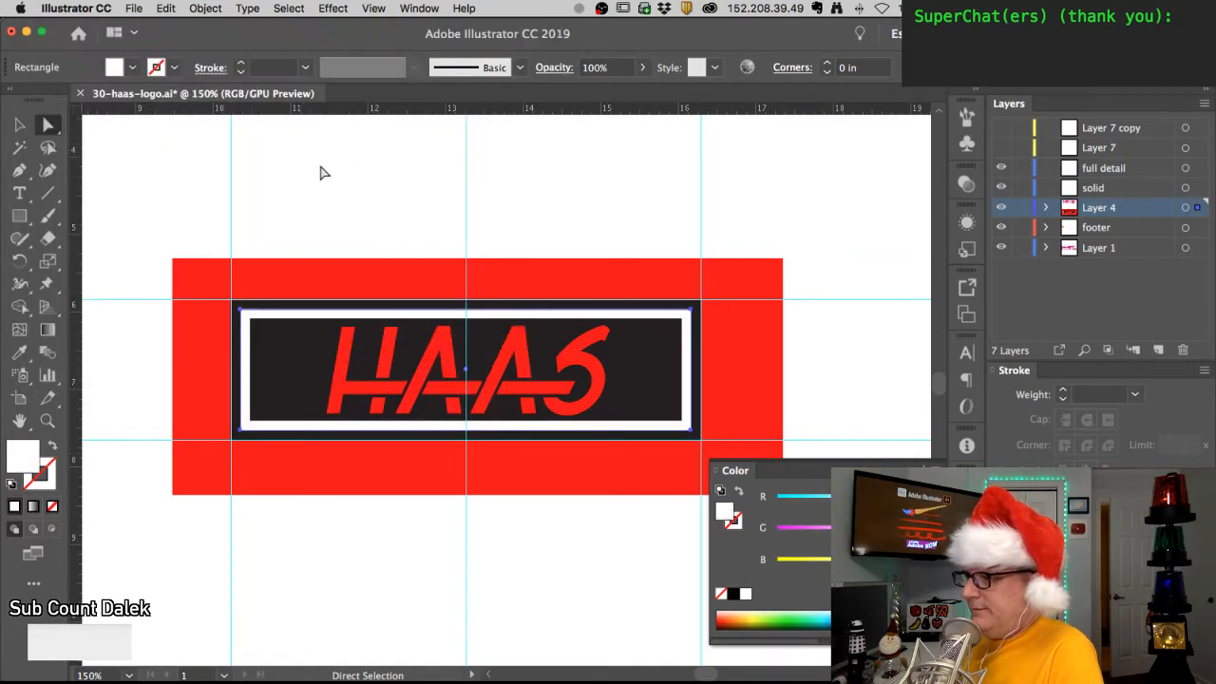
click(284, 208)
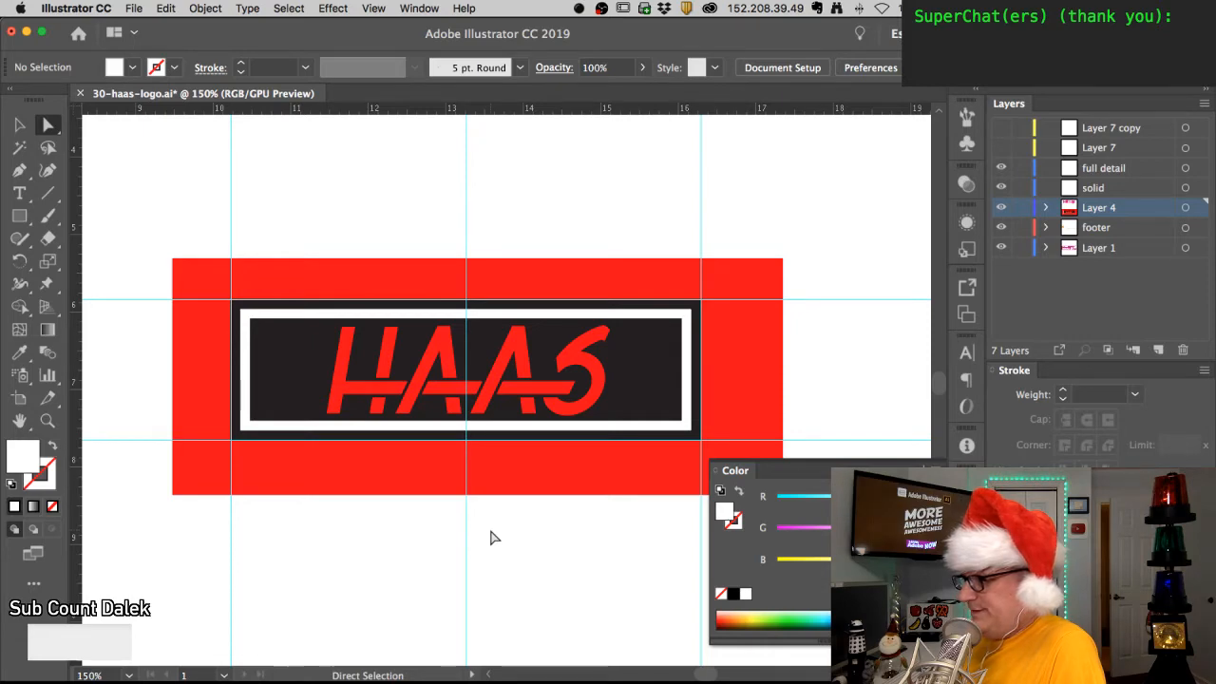
- Fill the outer panel rectangle with white
click(356, 306)
double_click(25, 455)
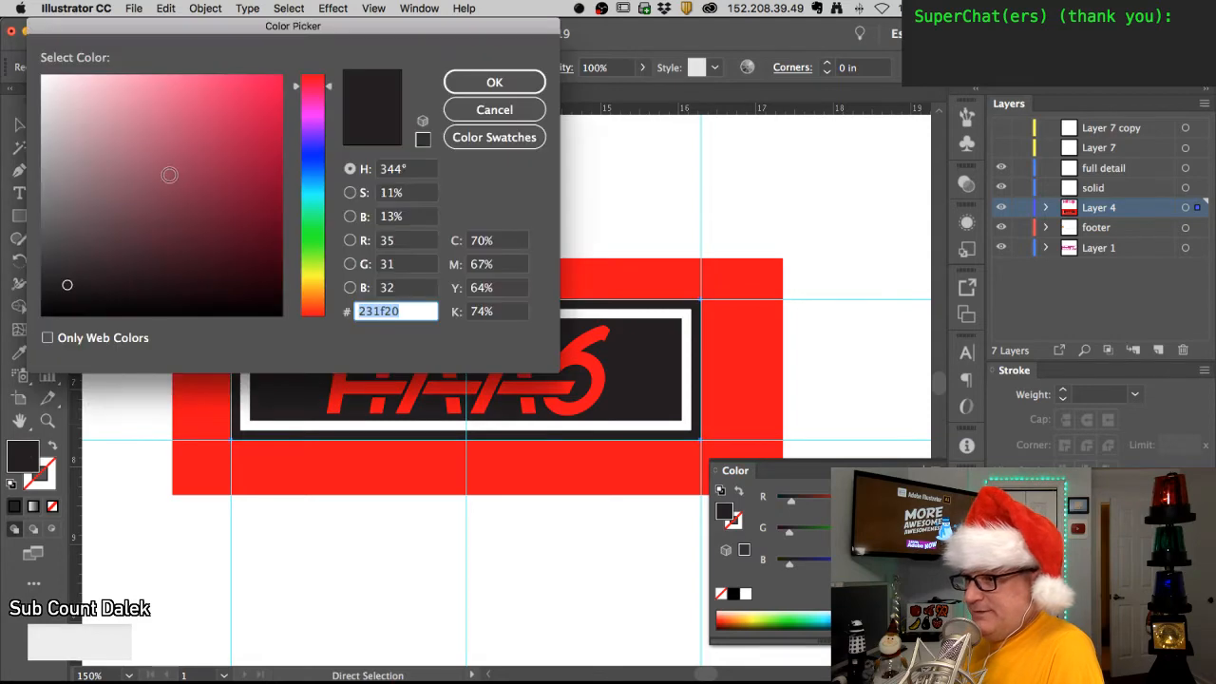
drag(75, 129, 31, 65)
click(516, 82)
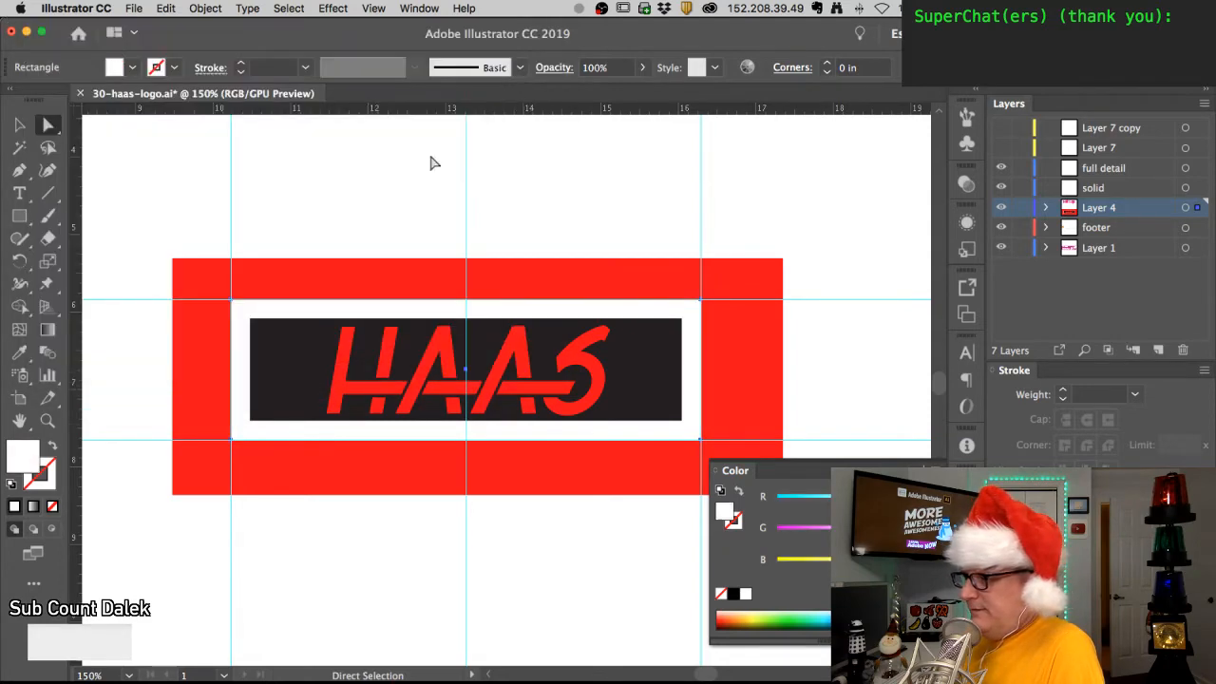
- Fill the middle border rectangle with the background's red using the Eyedropper
double_click(34, 456)
key(Escape)
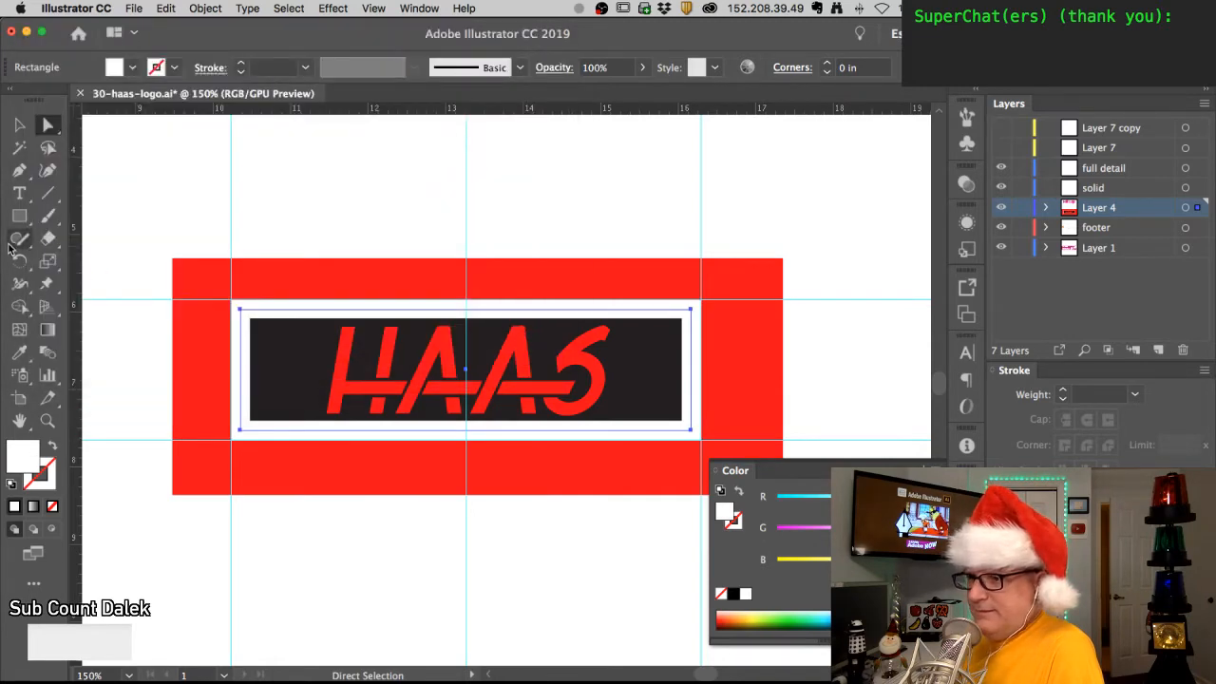
click(19, 352)
click(216, 265)
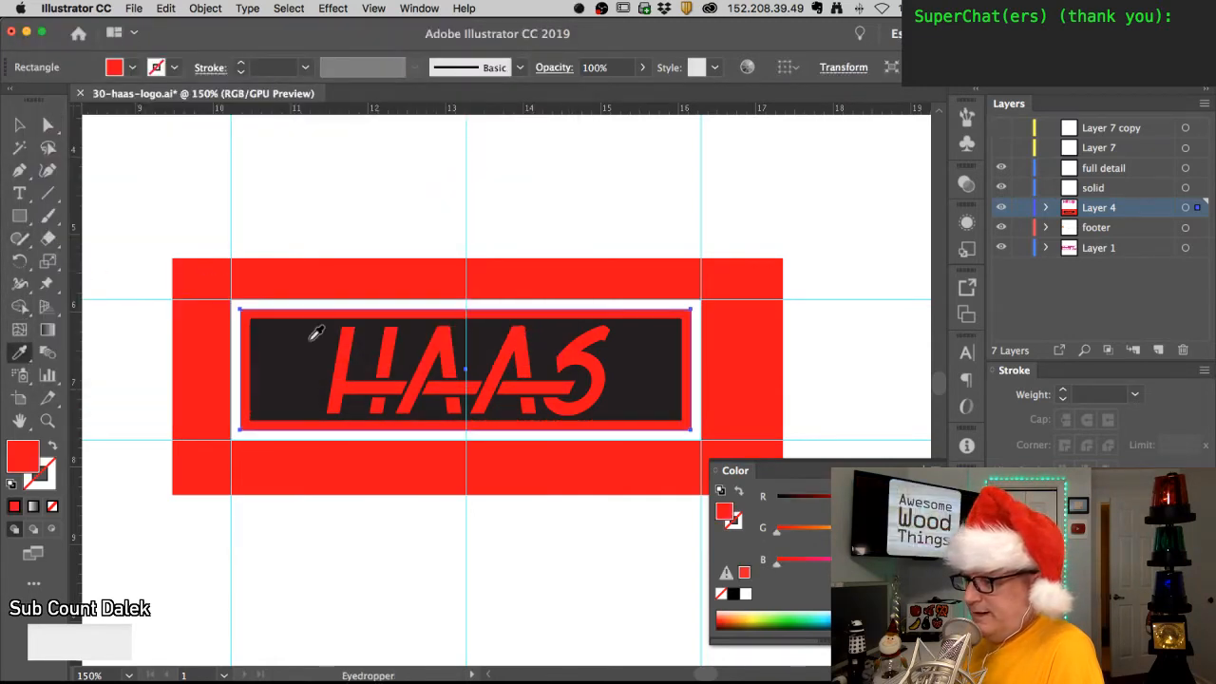
- Select all the red letter shapes of the HAAS lettering and group them
key(super)
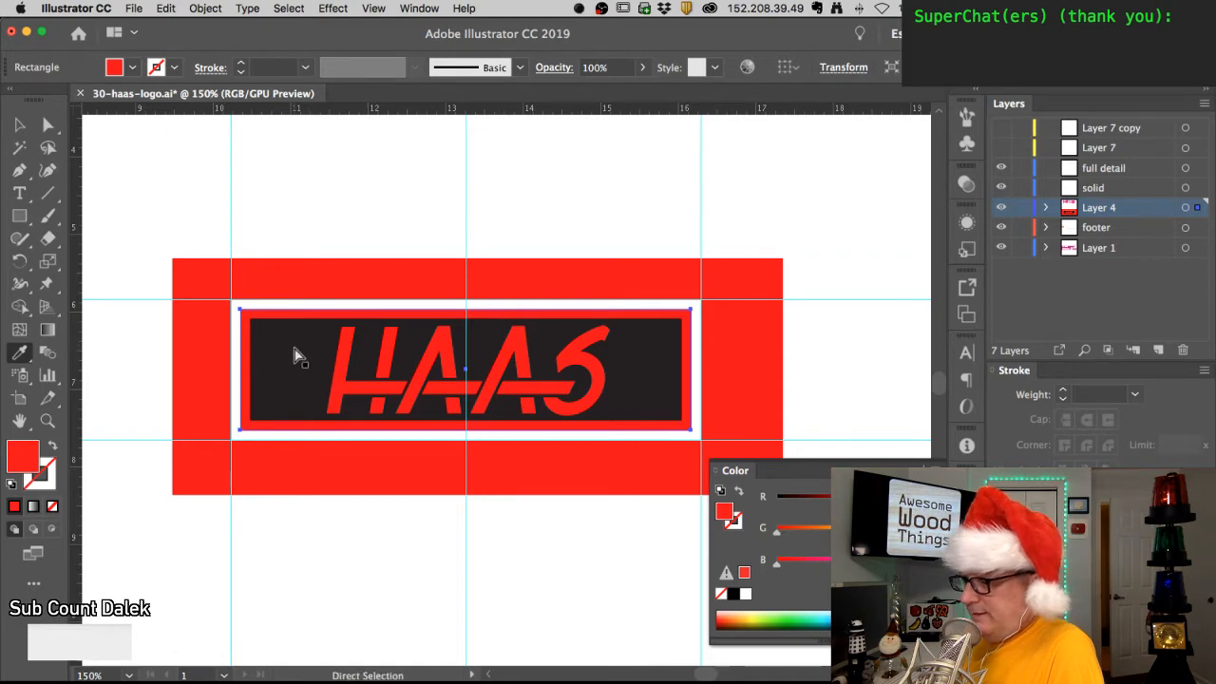
super+click(295, 355)
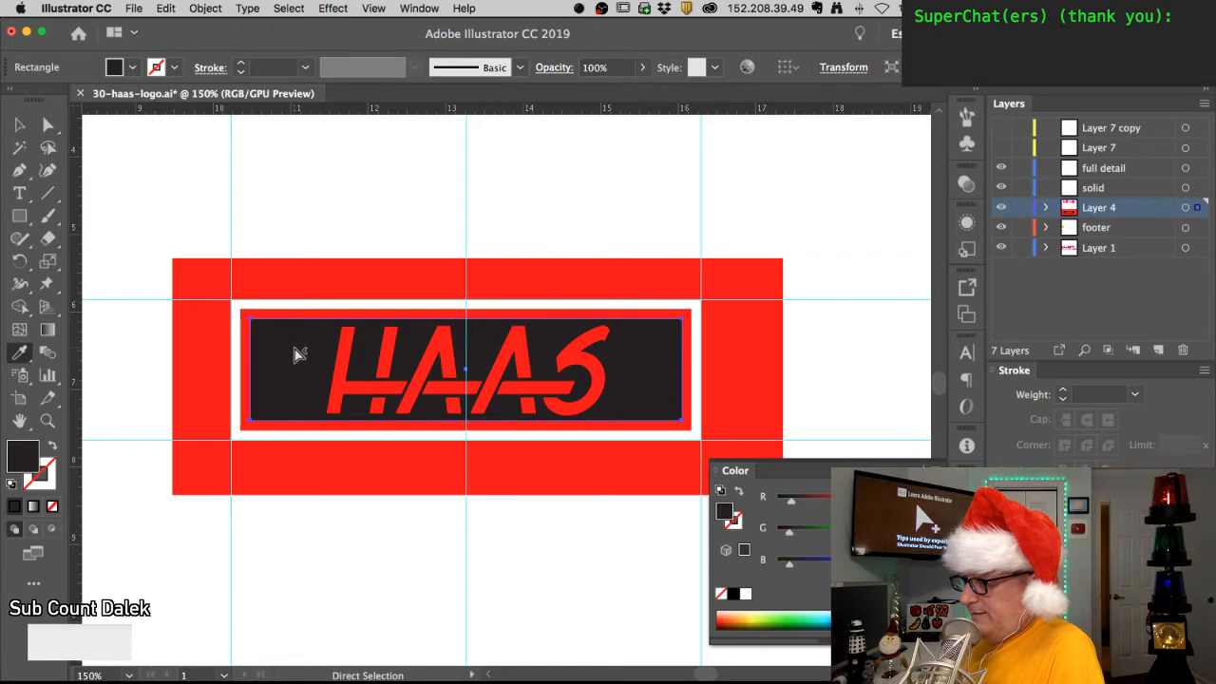
super+click(352, 362)
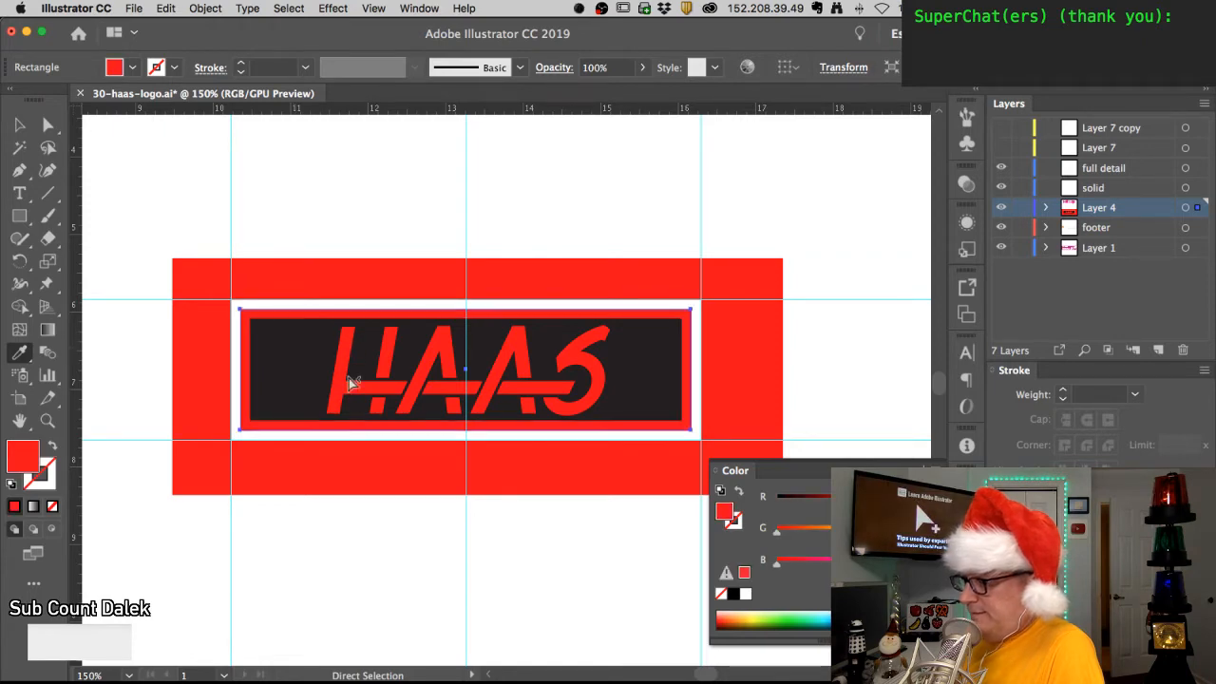
key(v)
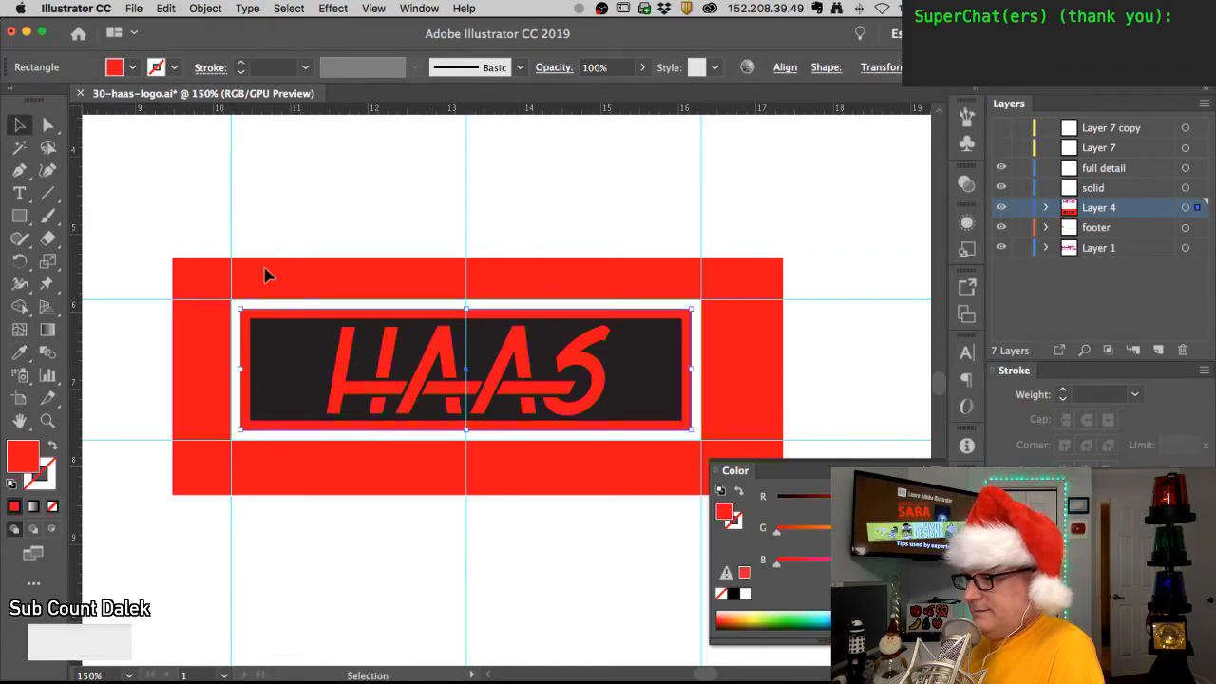
click(352, 357)
shift+click(390, 365)
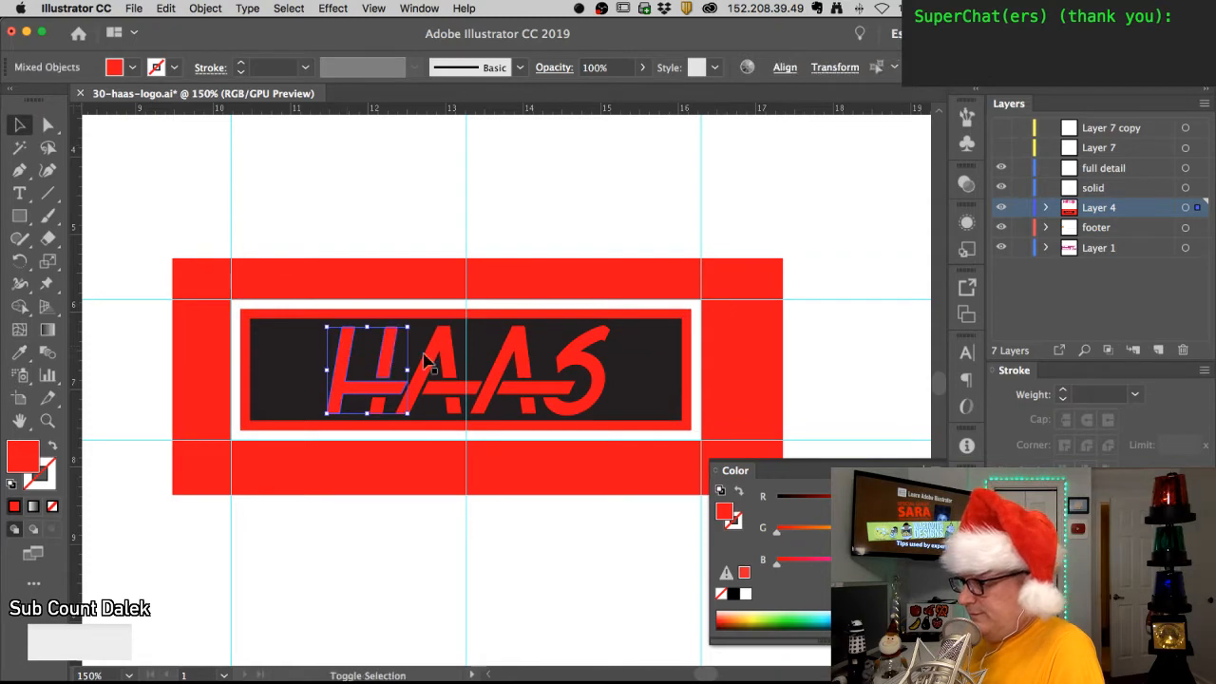
shift+click(449, 406)
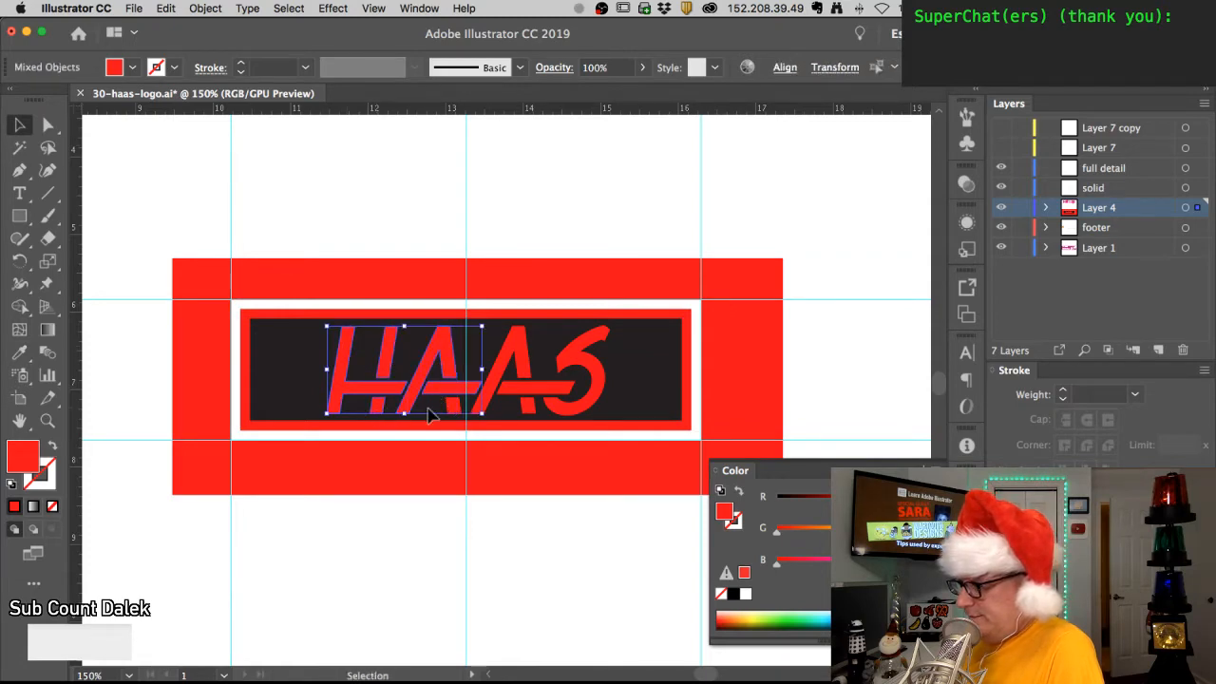
shift+click(508, 380)
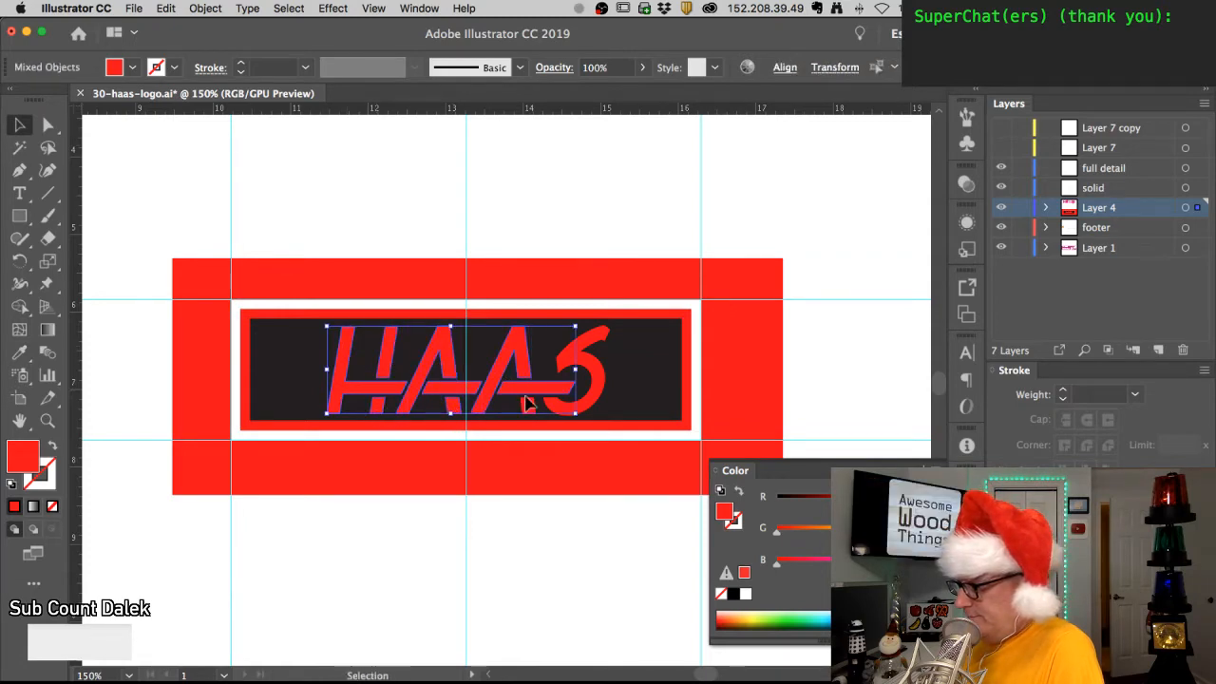
shift+click(564, 412)
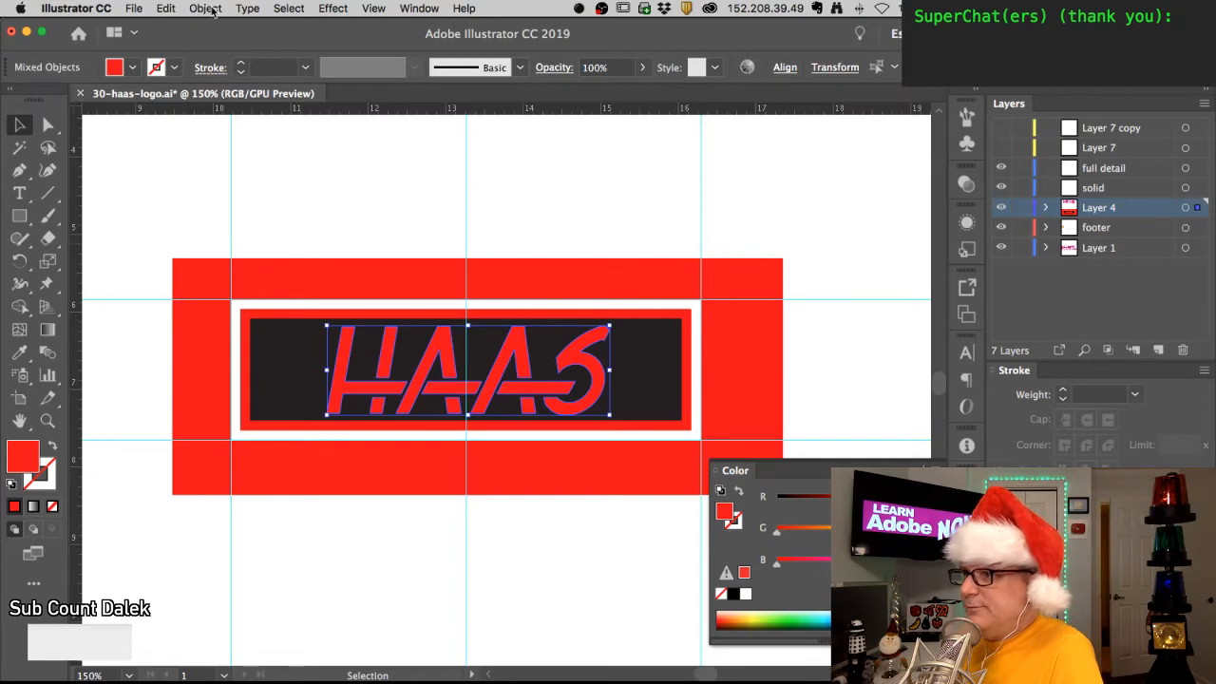
click(207, 9)
mouse_move(241, 335)
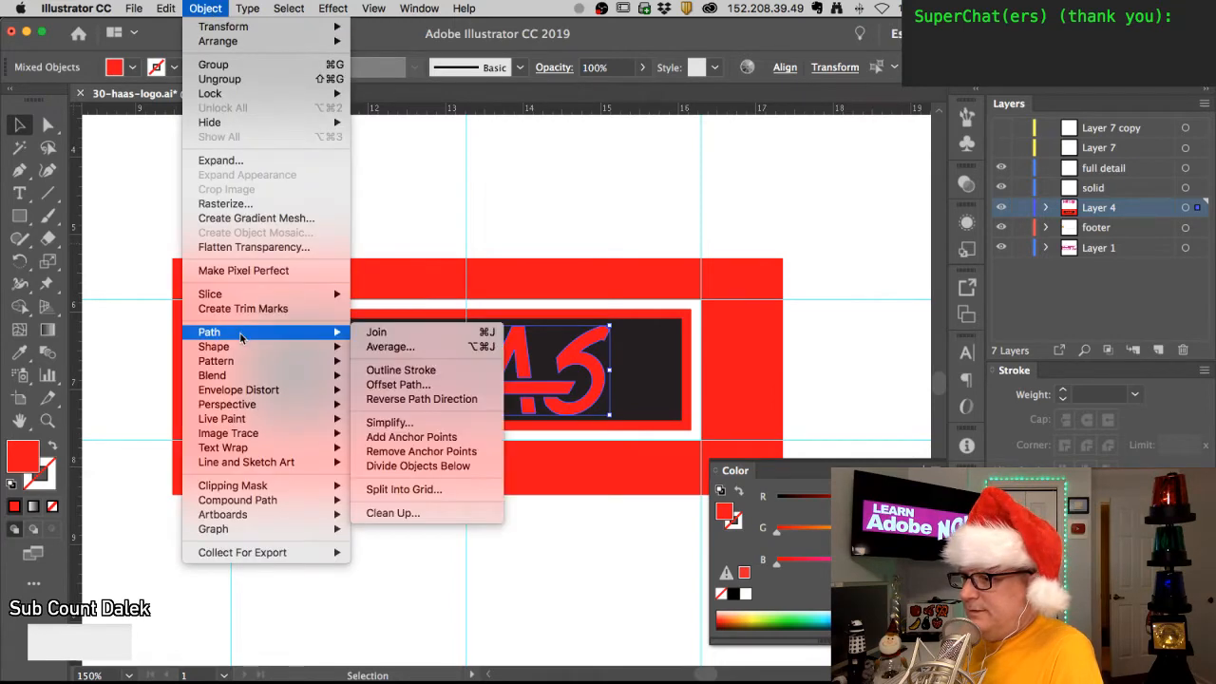
click(236, 63)
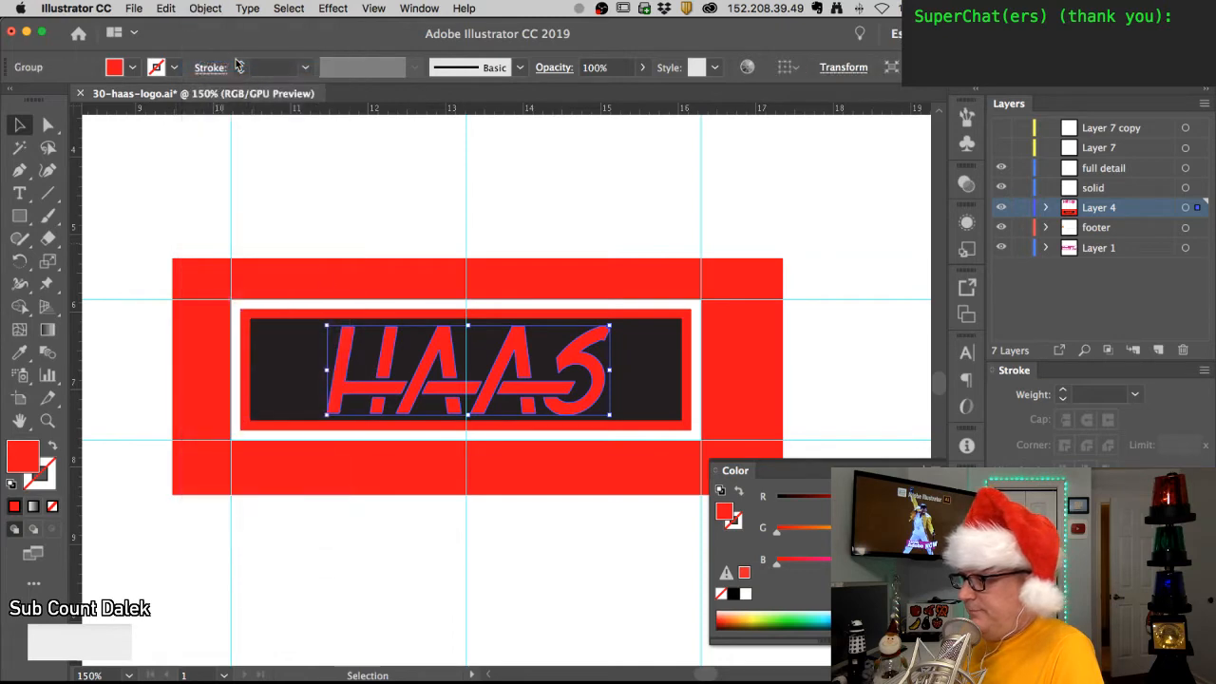
- Test the grouped HAAS lettering by moving it up and left, and undo the move
click(321, 227)
drag(345, 356, 267, 247)
key(super+z)
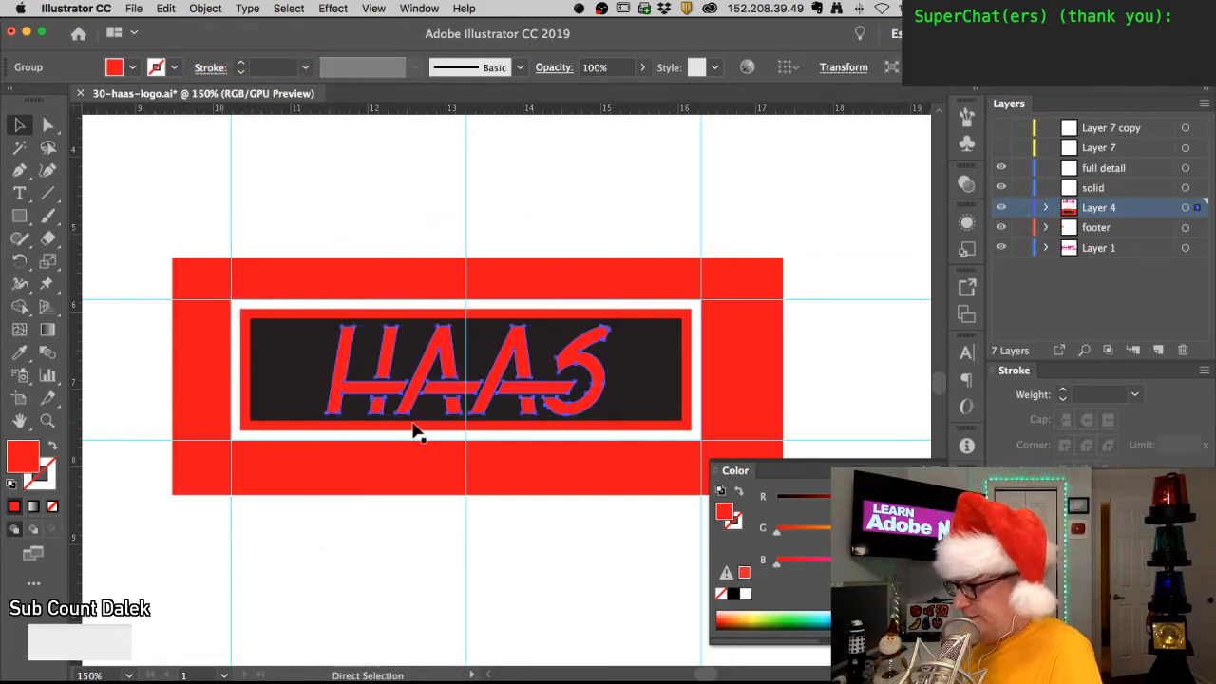
- Fill the grouped HAAS lettering with white ffffff
double_click(28, 450)
drag(280, 169, 40, 68)
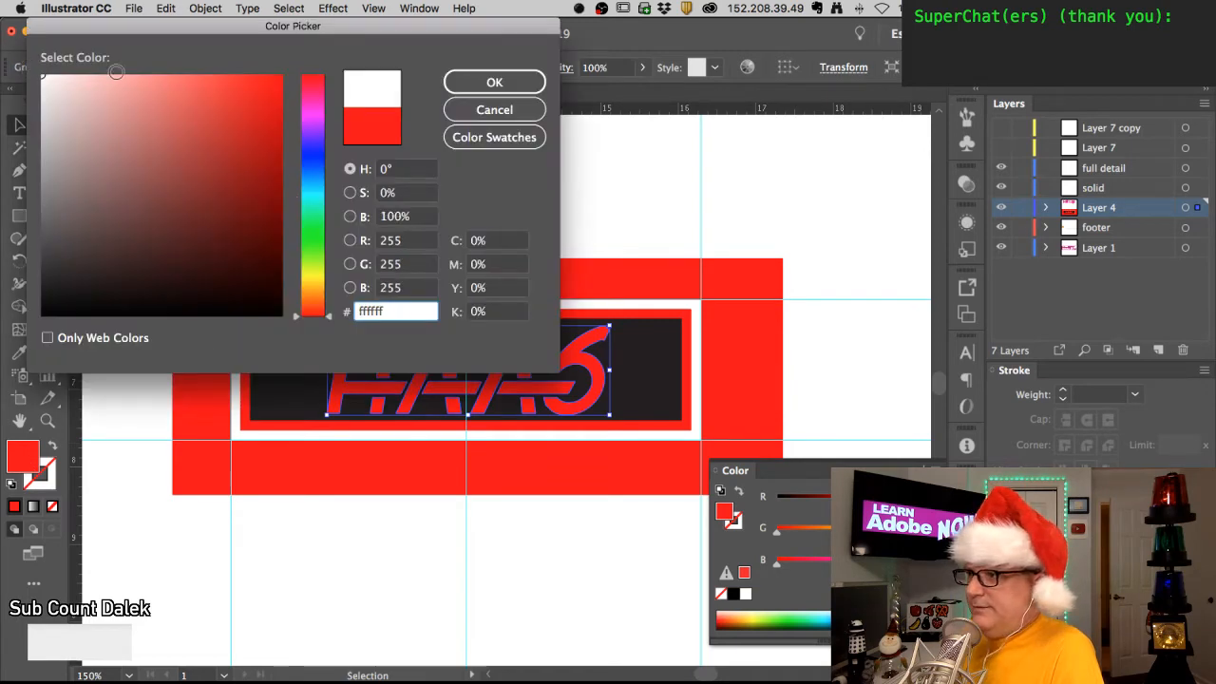
click(494, 82)
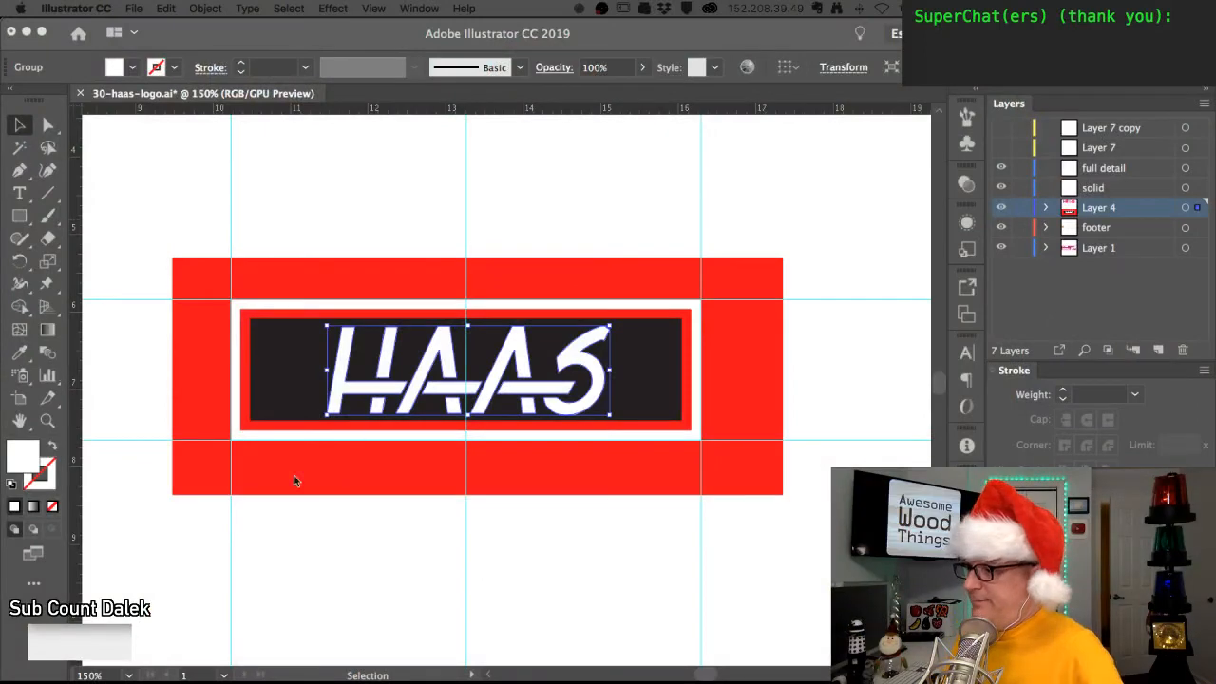
- Fill the HAAS lettering with the background's red using the Eyedropper and deselect it
key(F6)
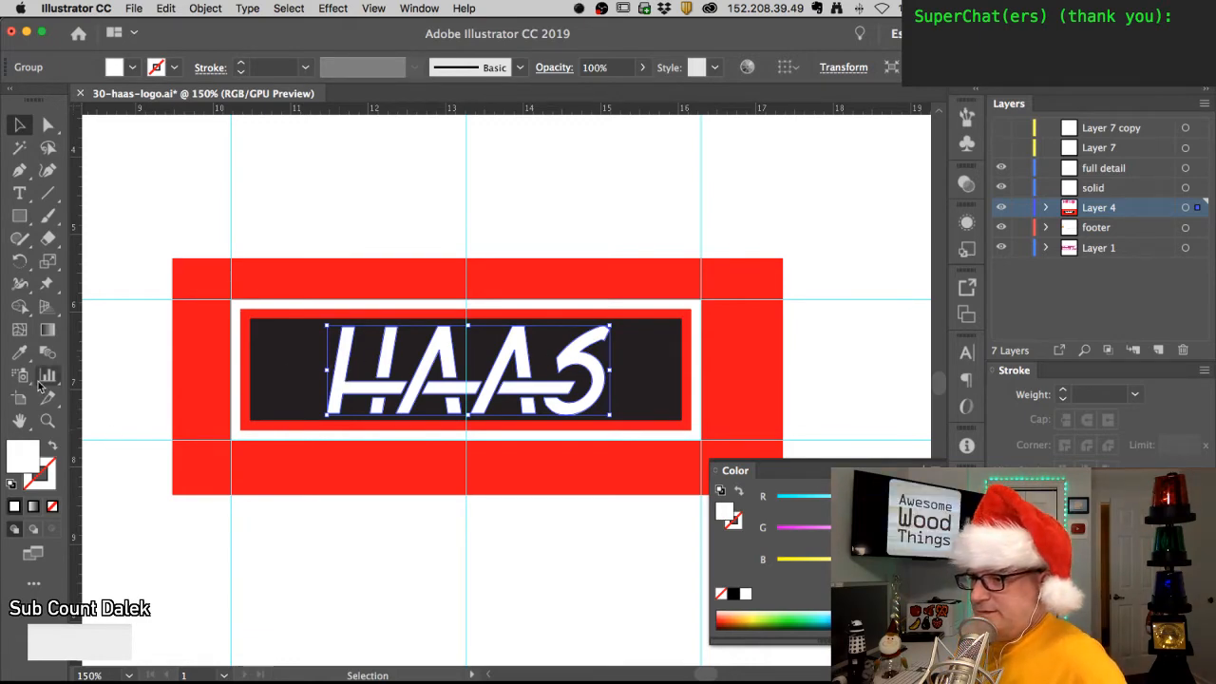
click(19, 353)
click(211, 266)
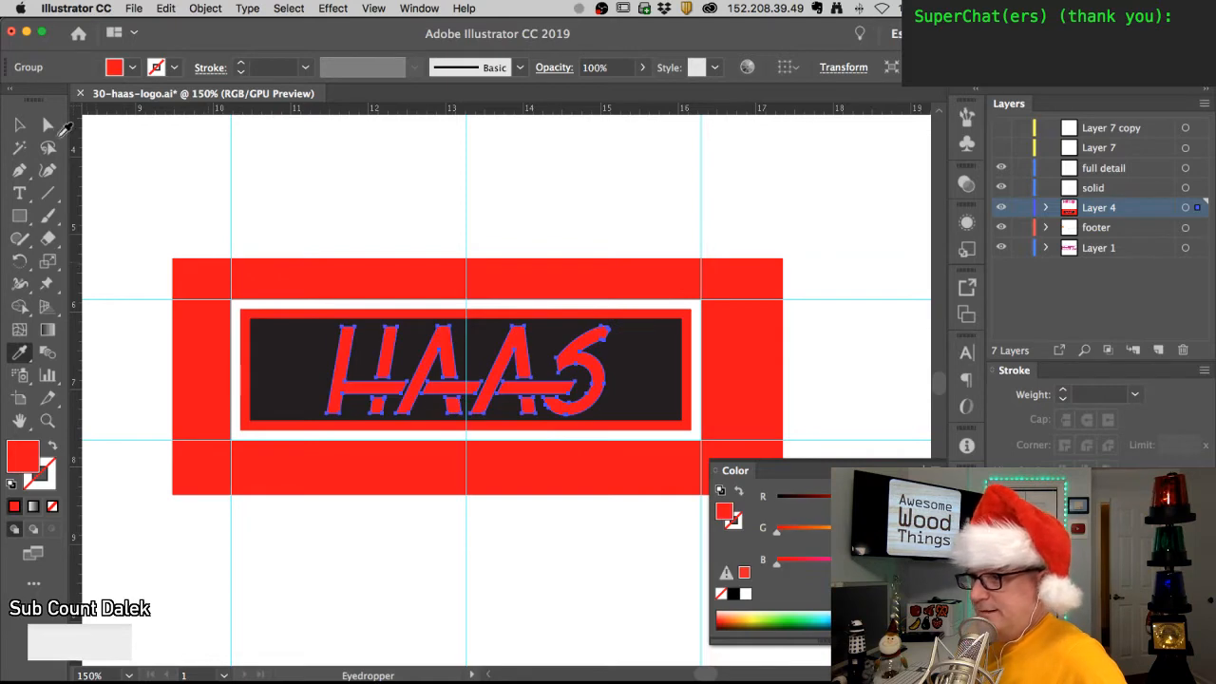
key(a)
key(super+shift+a)
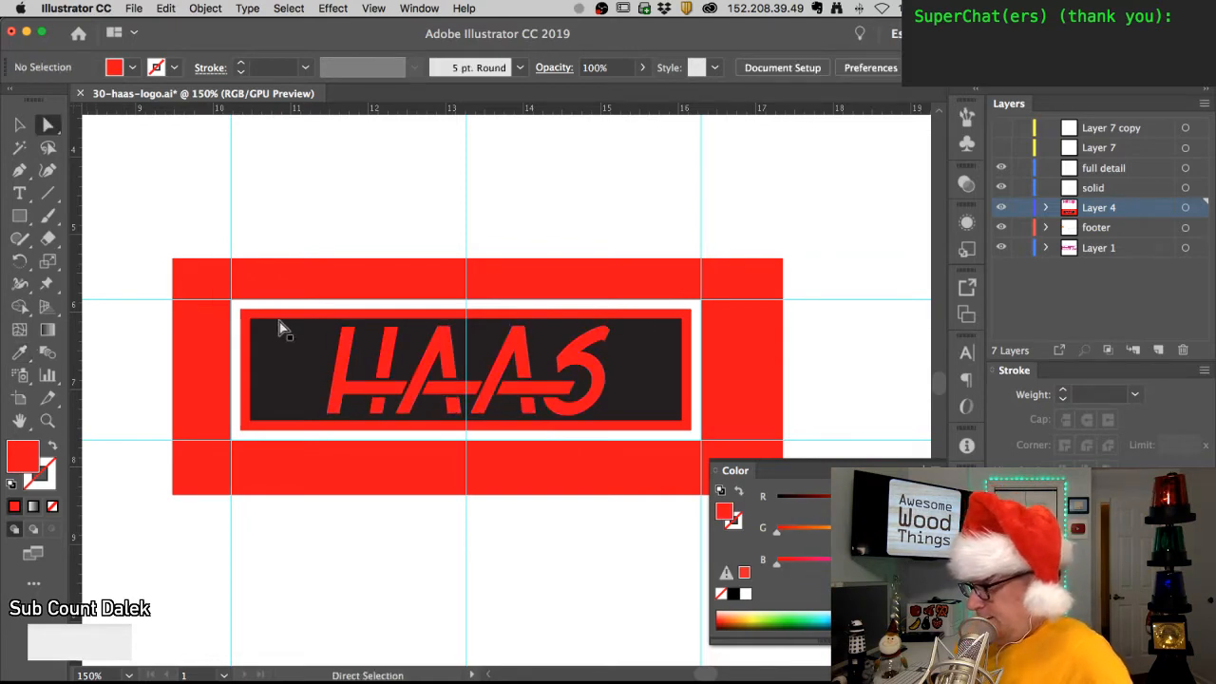
- Fill the inner panel rectangle behind the lettering with the outer panel's white using the Eyedropper
click(300, 351)
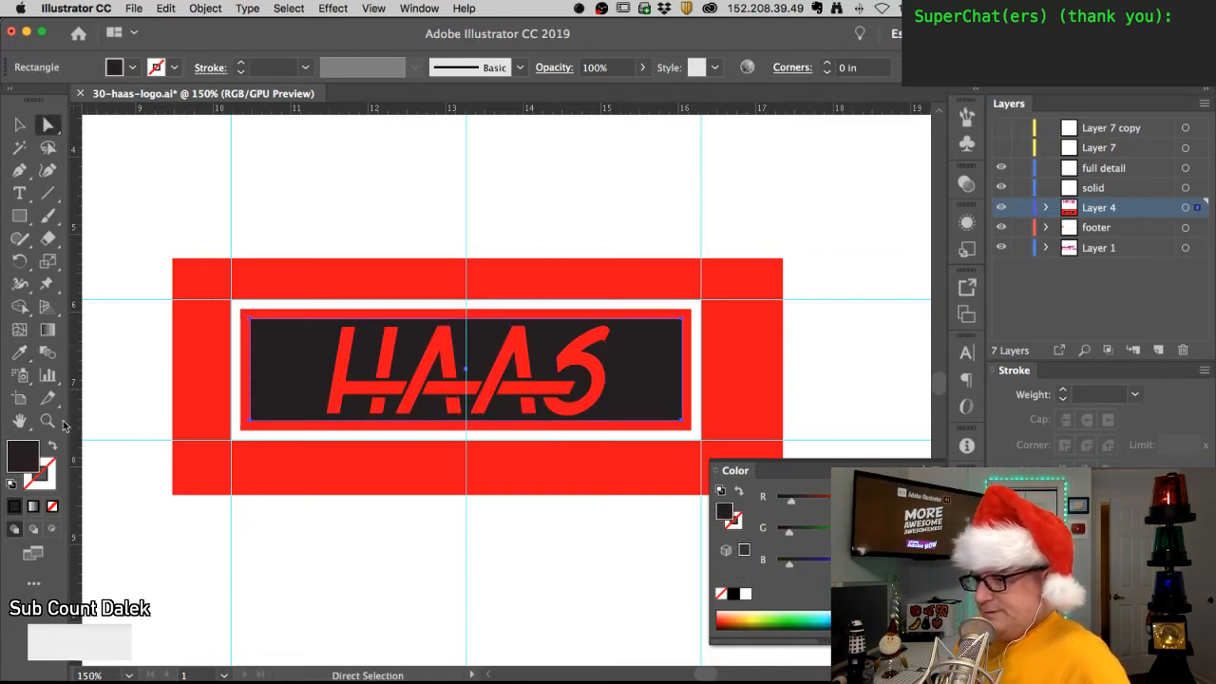
click(19, 353)
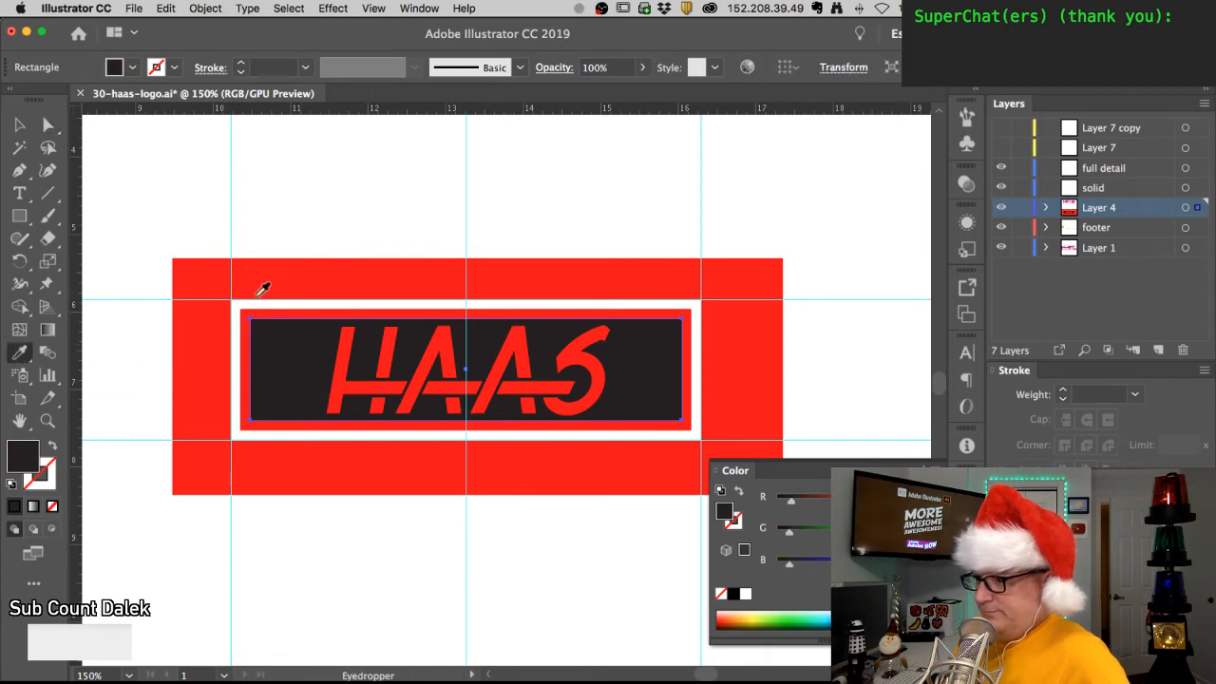
click(255, 301)
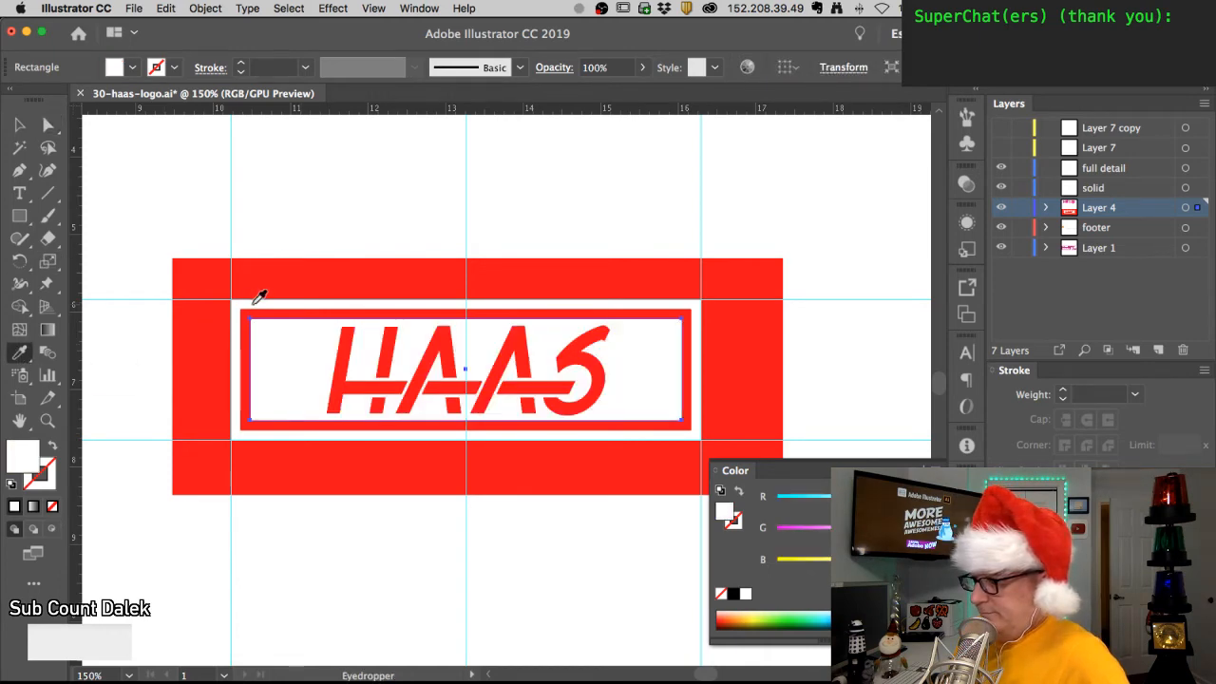
- Fill the middle border rectangle with black 000000 and deselect it
click(48, 124)
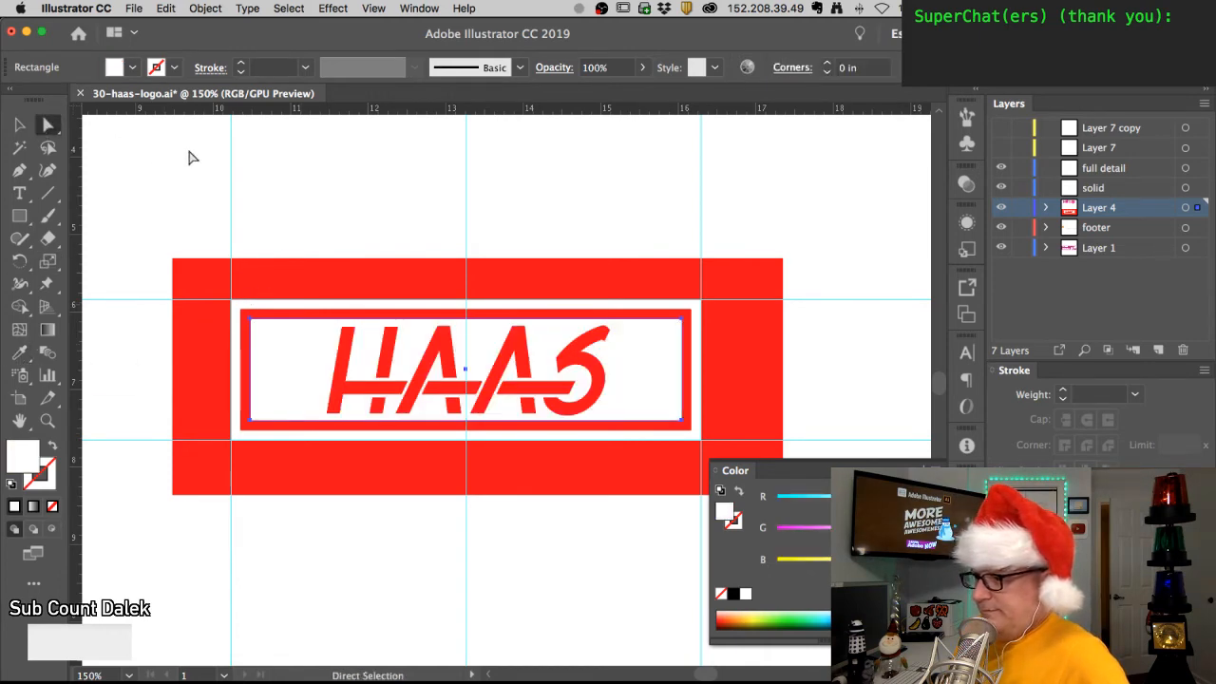
click(260, 318)
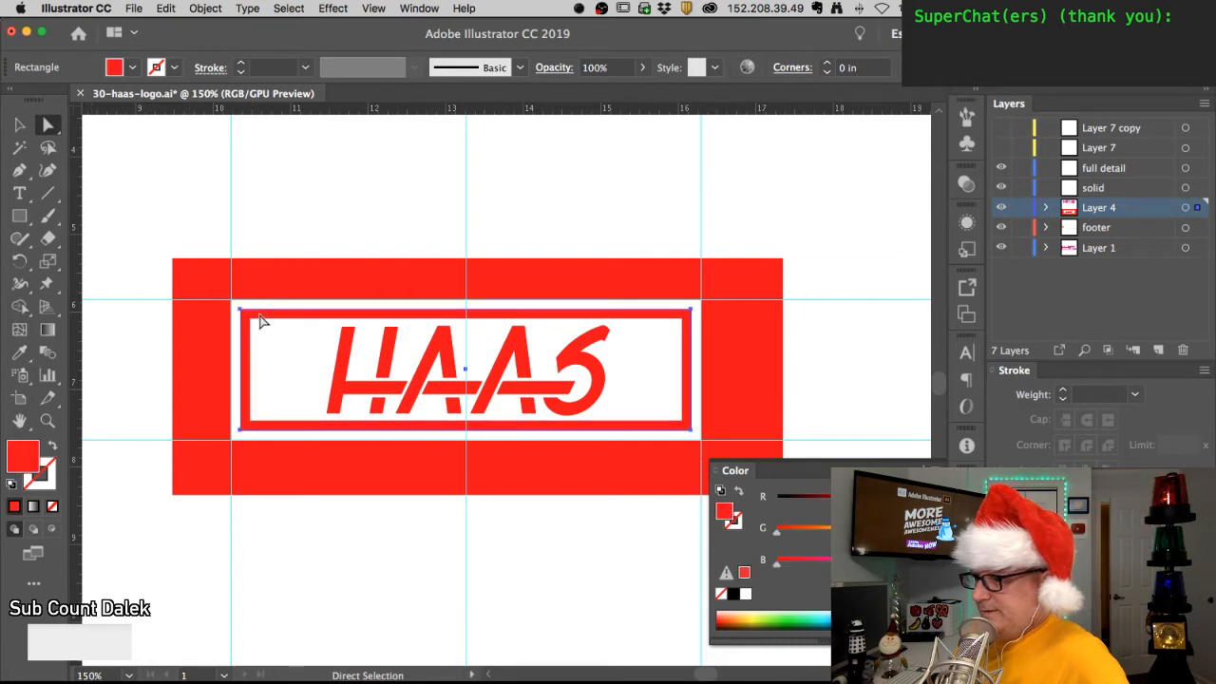
double_click(29, 465)
drag(219, 233, 42, 315)
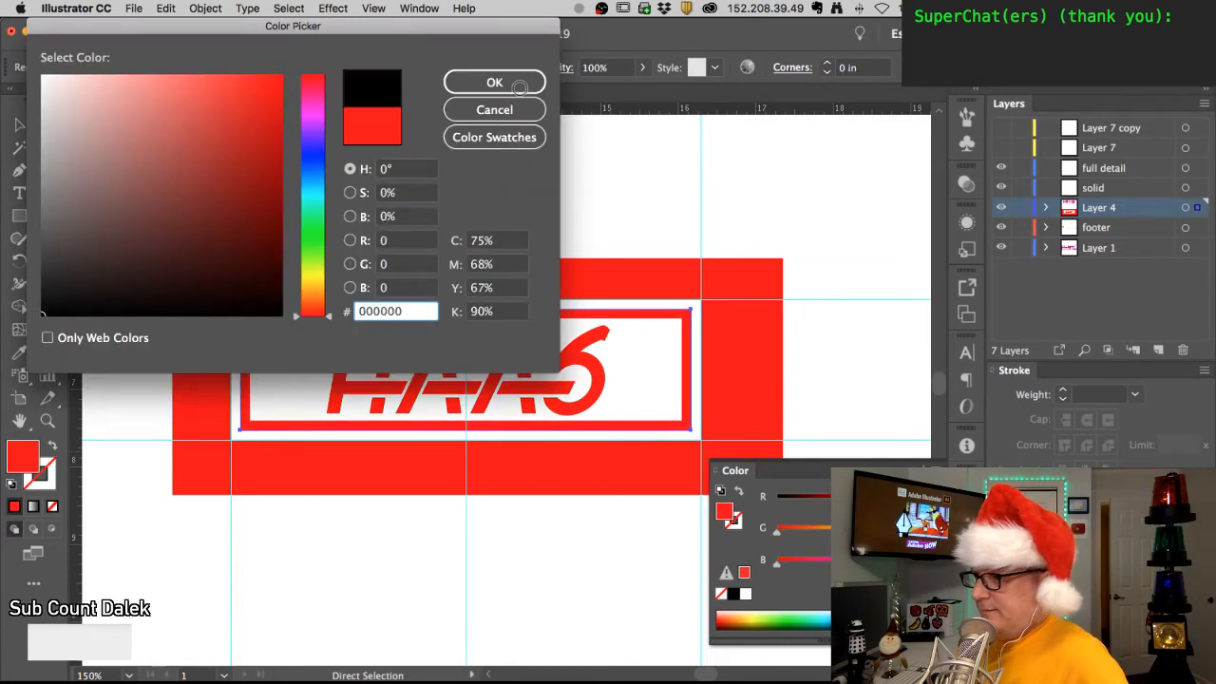
click(523, 82)
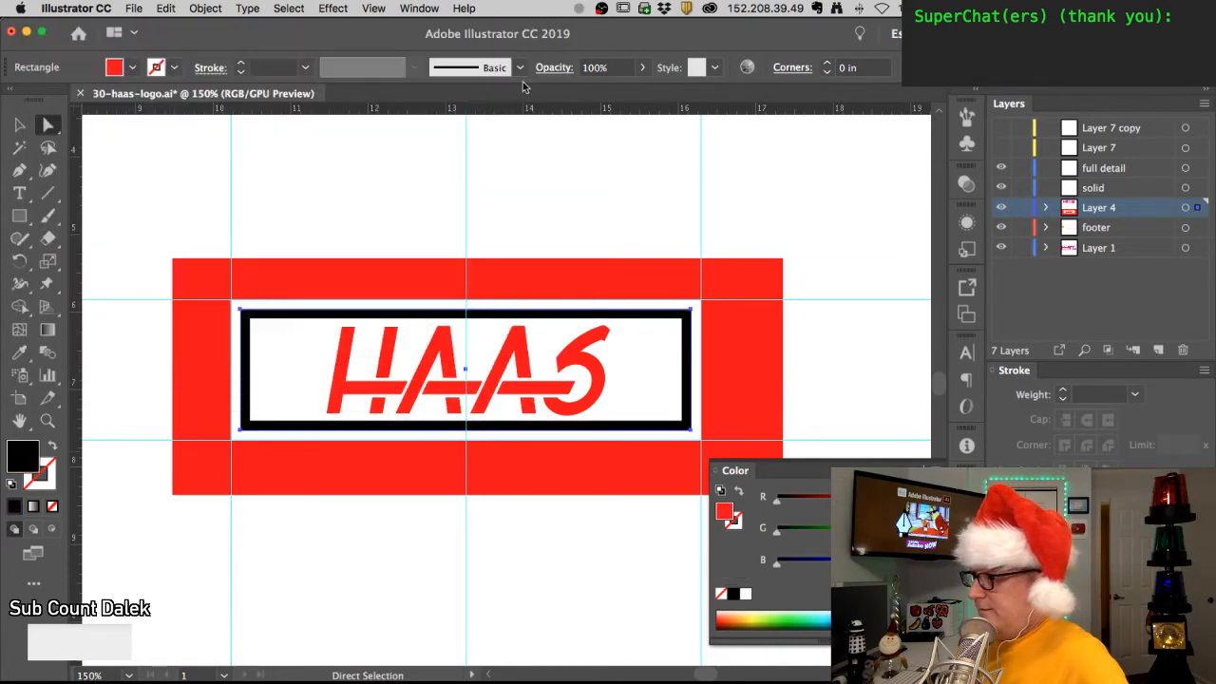
click(120, 144)
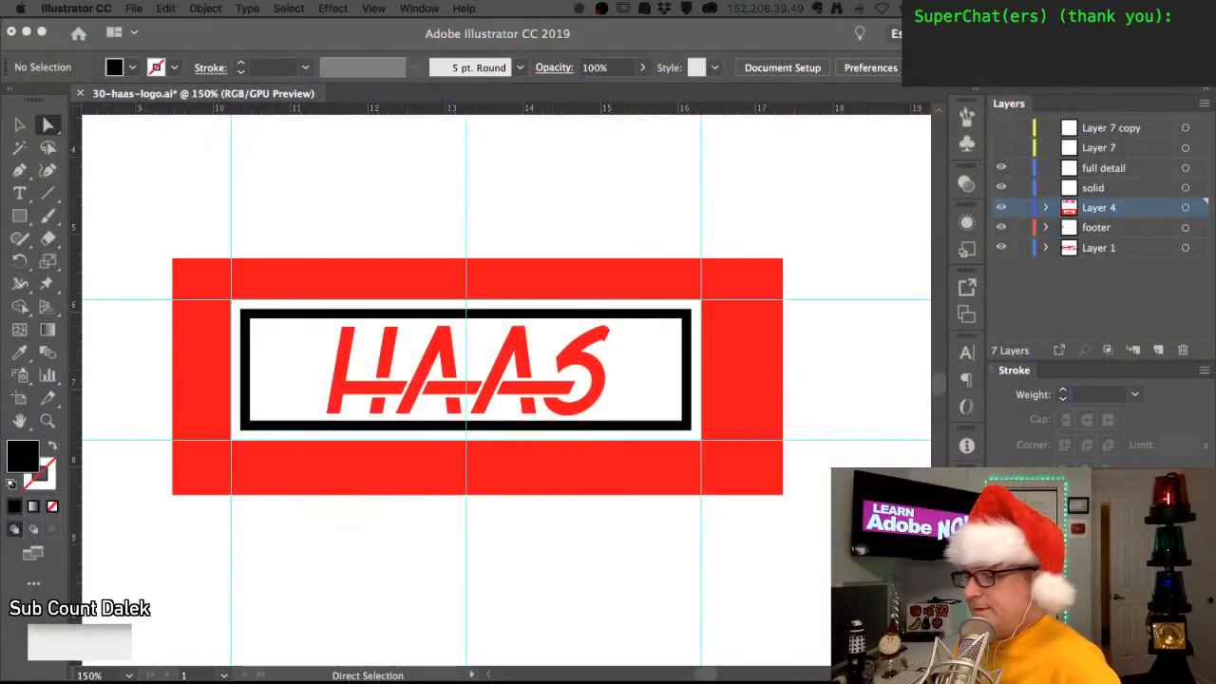
- Move the red background rectangle slightly up and left, and stretch its right edge outward until it is about 10.02 in wide
key(F6)
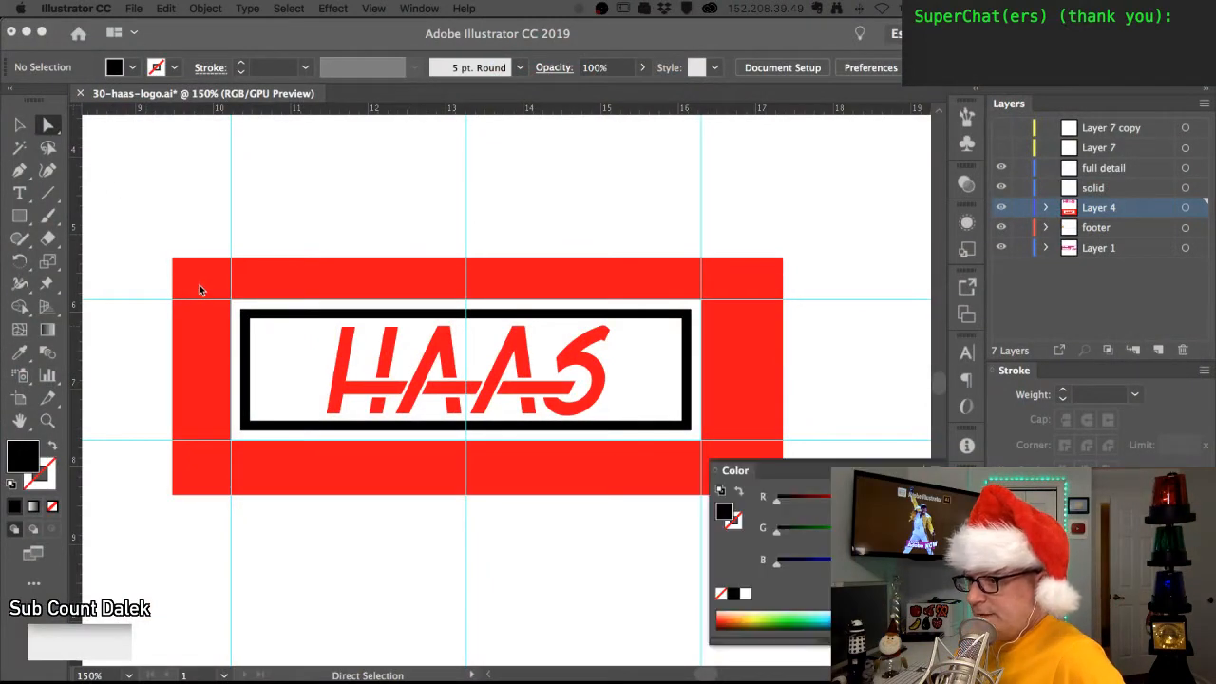
click(197, 272)
drag(196, 273, 177, 272)
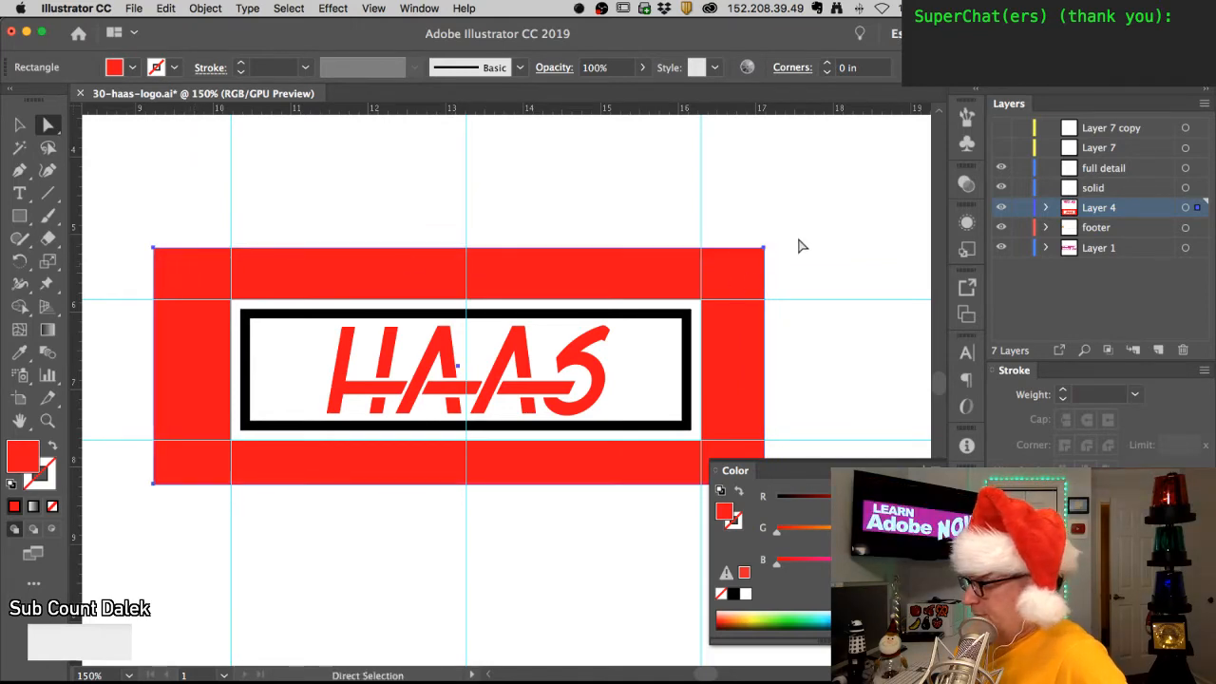
click(769, 279)
drag(763, 275, 922, 271)
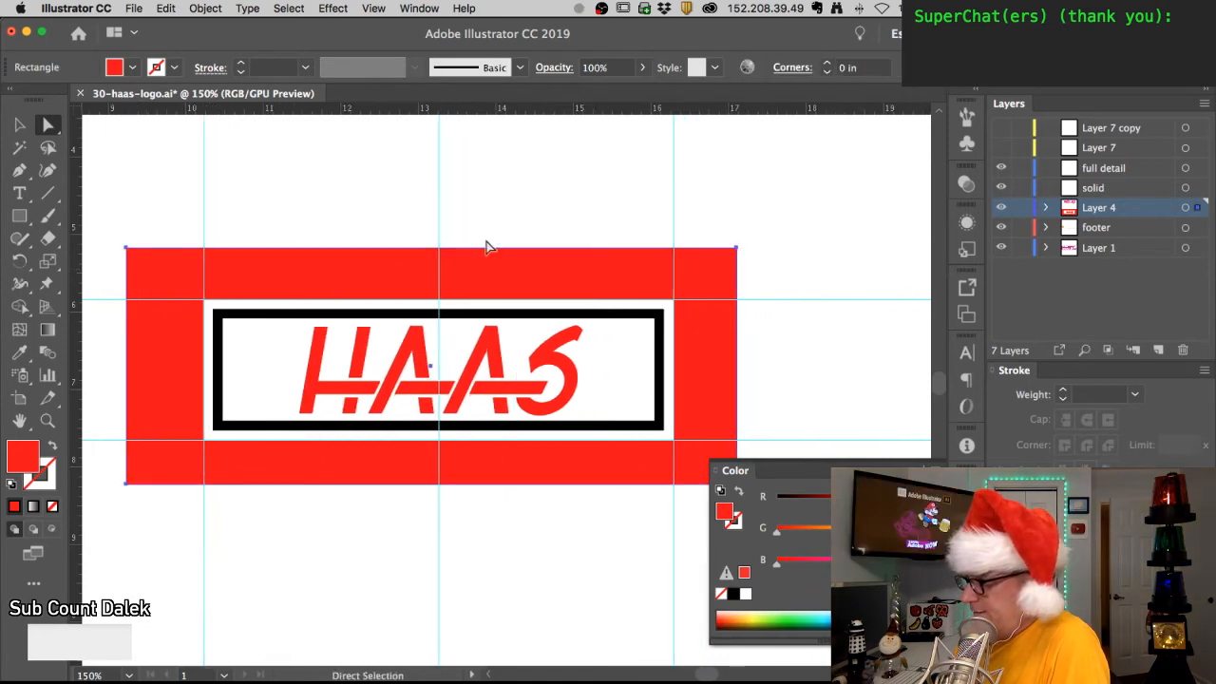
click(741, 275)
click(738, 272)
click(742, 277)
drag(739, 278, 904, 274)
scroll(541, 205, right, 3)
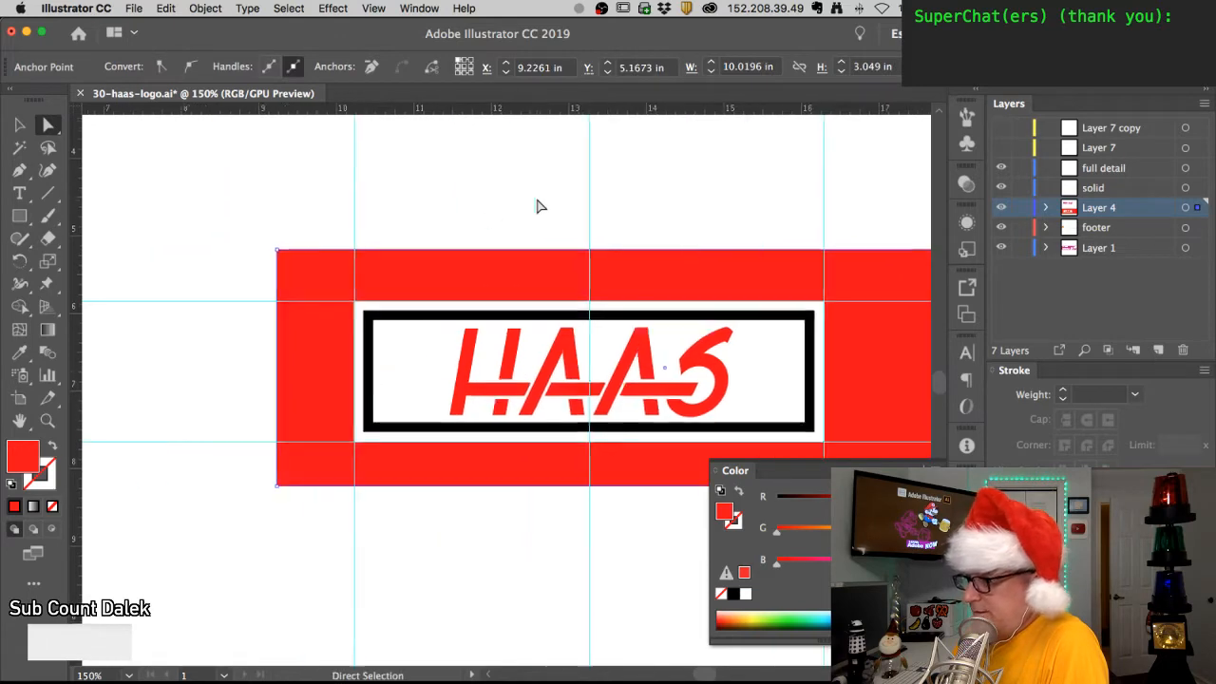
- Stretch the left edge of the red background rectangle farther outward and deselect it
click(270, 371)
drag(281, 369, 109, 365)
click(373, 201)
drag(557, 253, 408, 260)
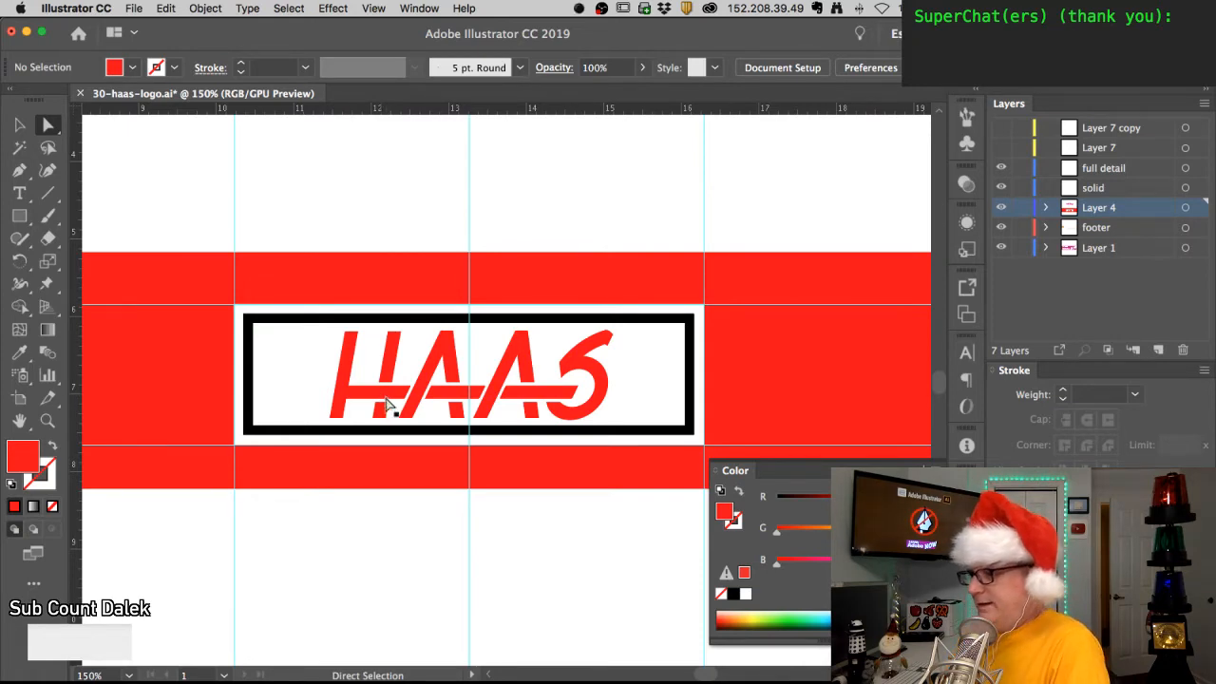
- Draw a block about 3.6 in wide and 3.9 in tall with a chamfered upper corner against the red bar's right end, using the Pen tool
alt+click(478, 416)
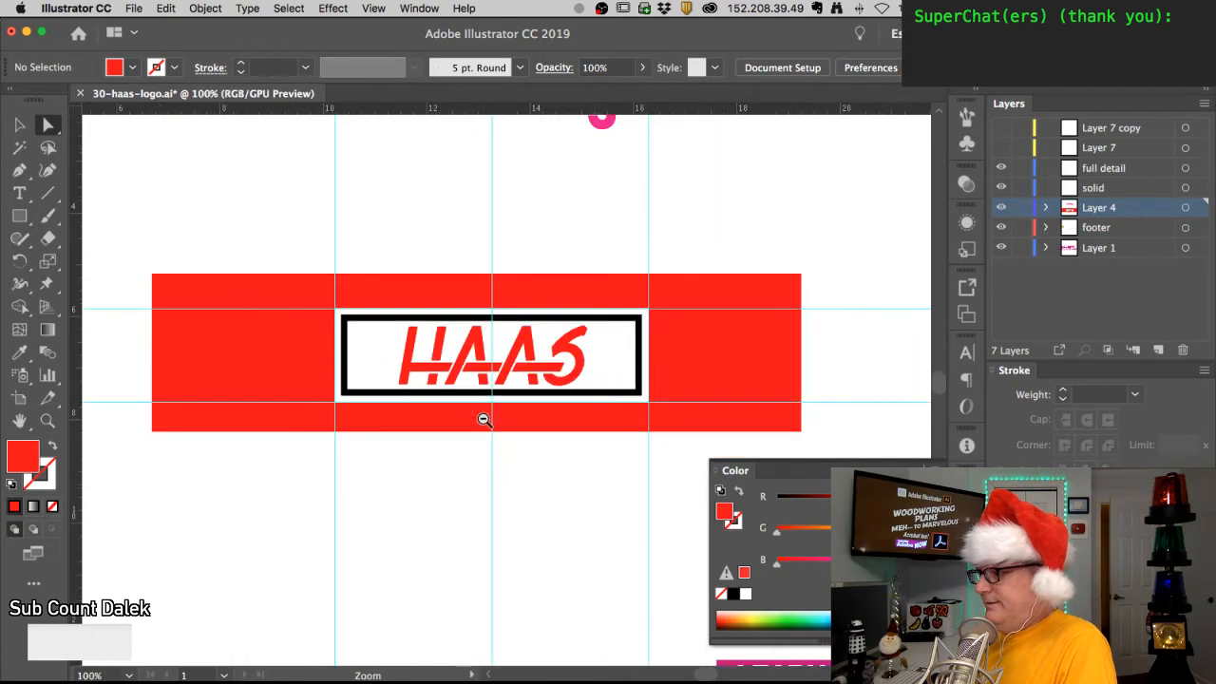
alt+click(484, 419)
drag(386, 409, 353, 399)
click(19, 215)
click(19, 169)
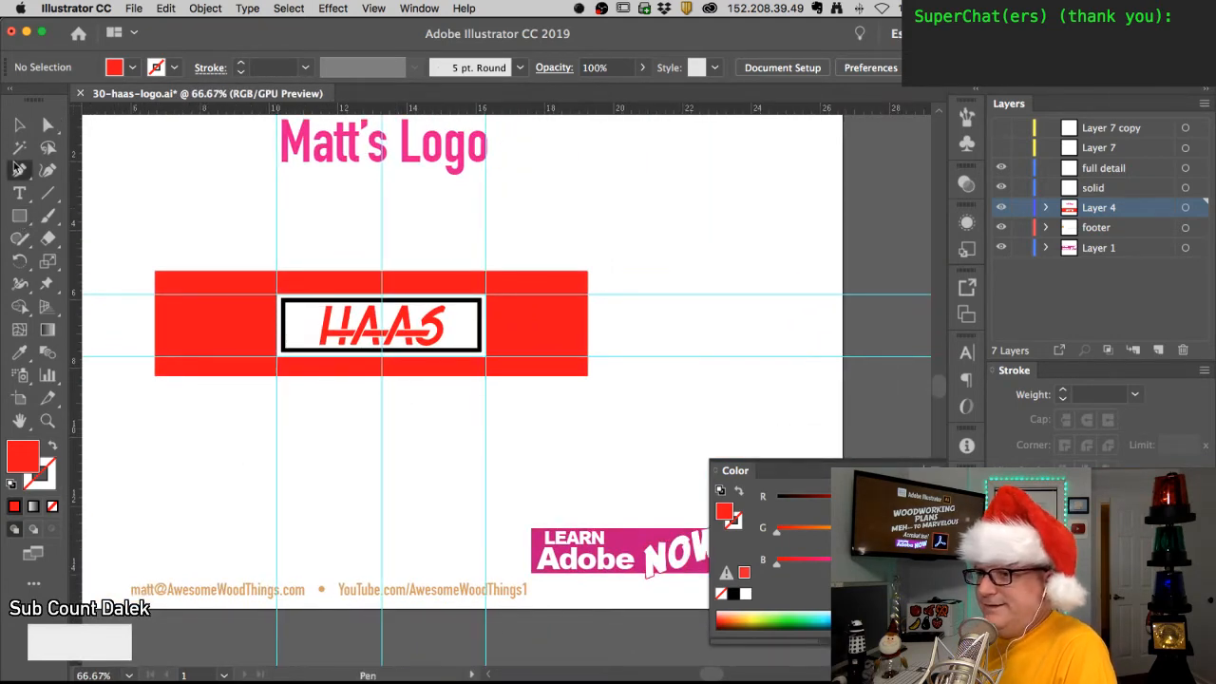
click(587, 271)
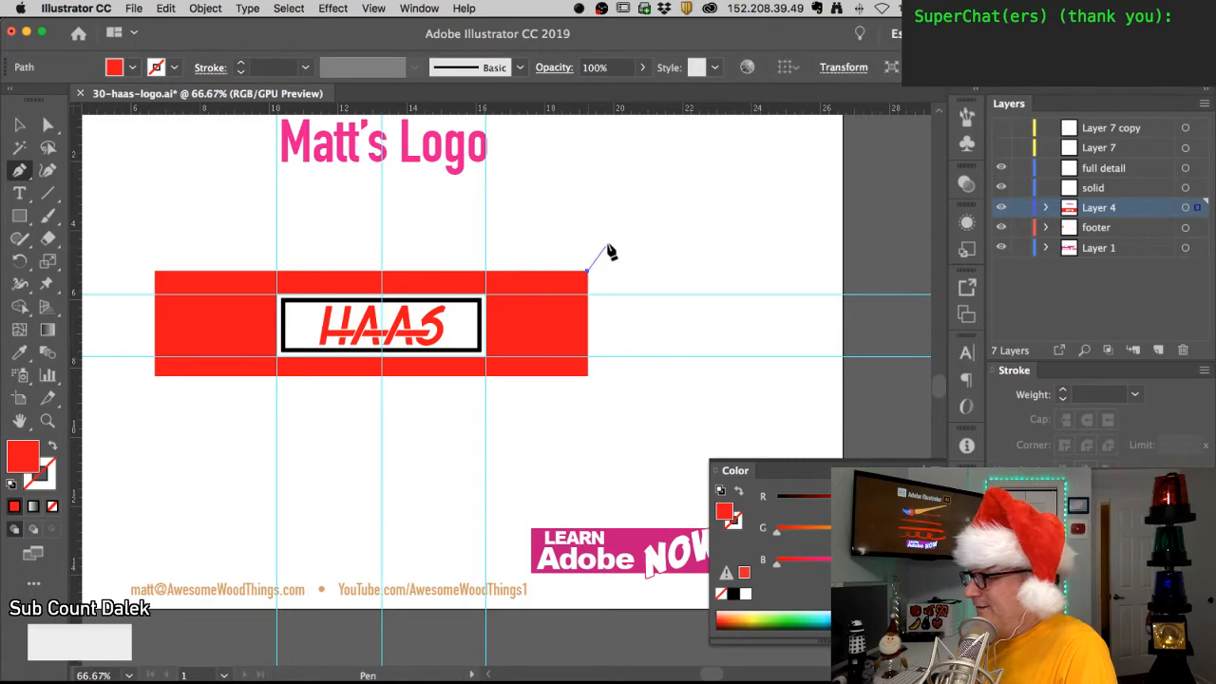
click(711, 252)
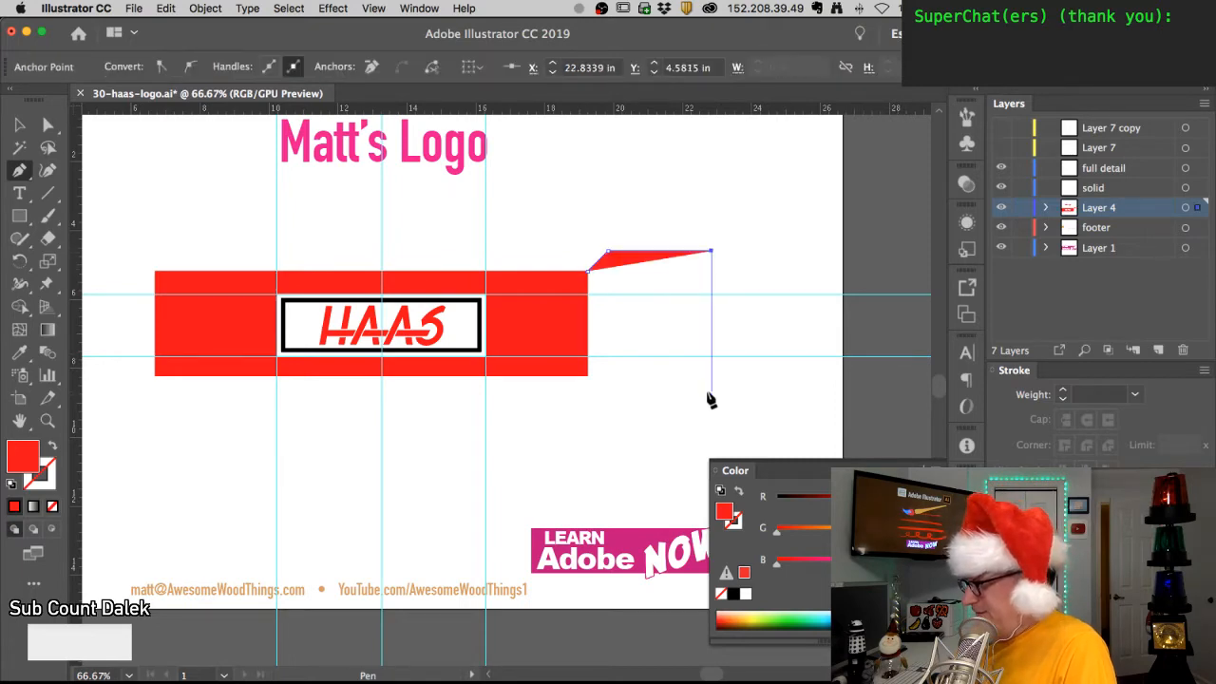
click(712, 384)
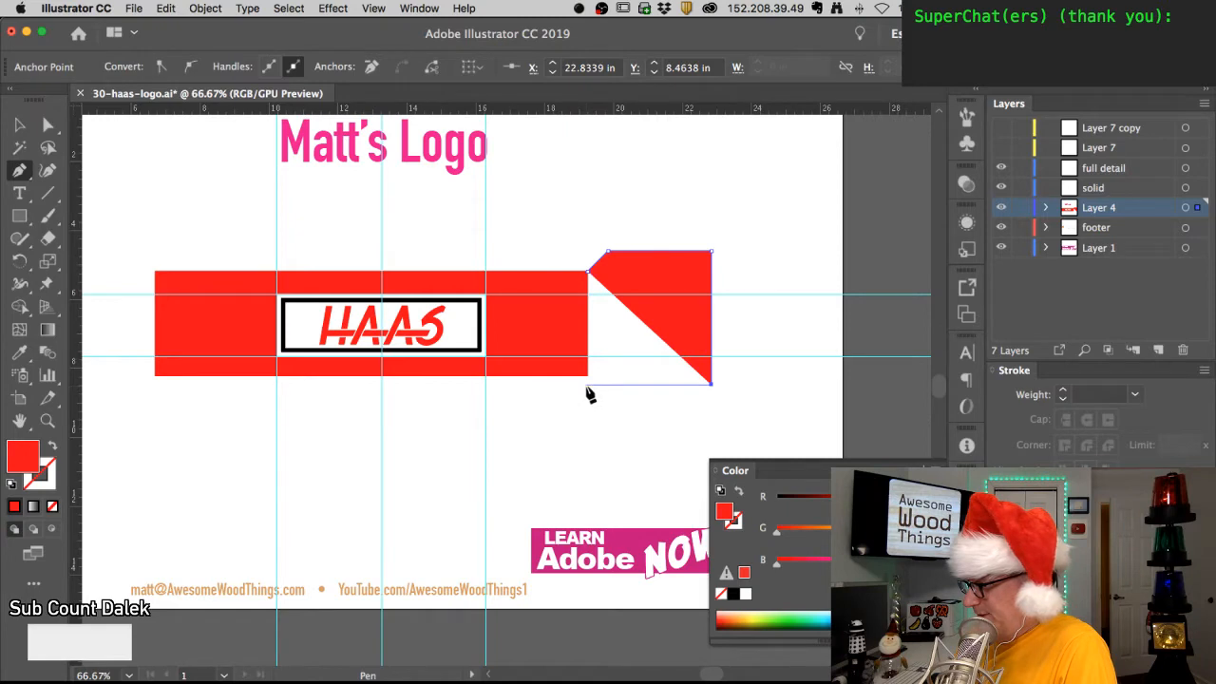
click(589, 384)
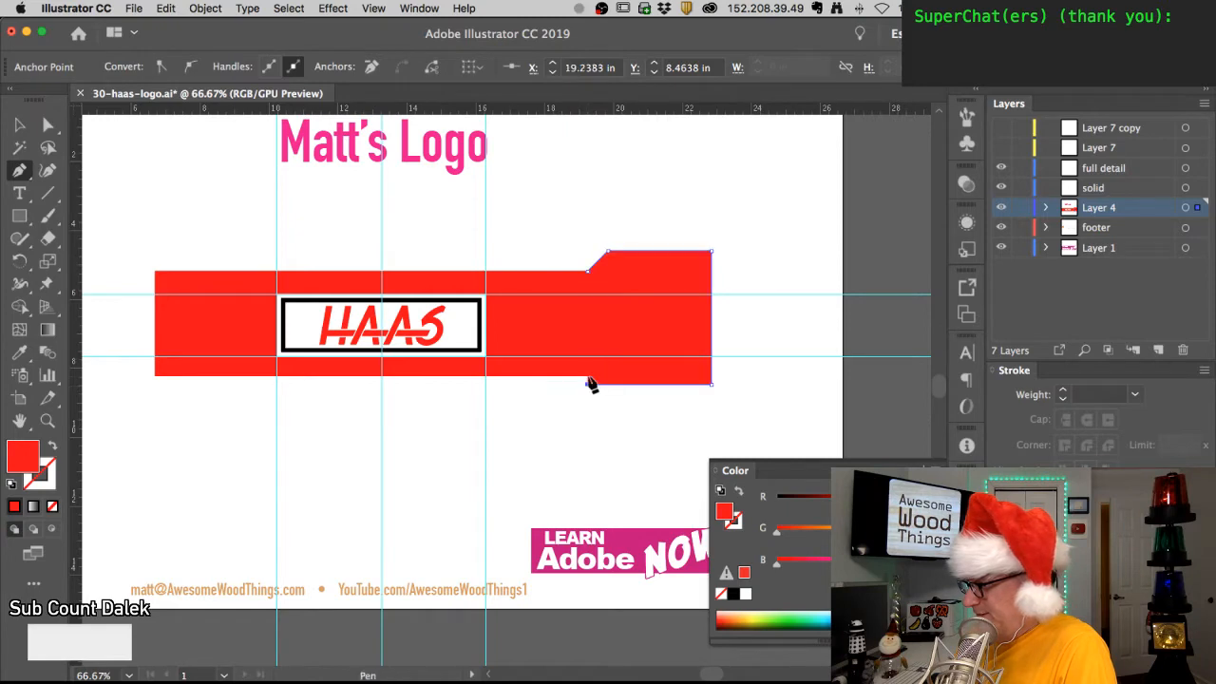
click(588, 277)
key(super+shift+a)
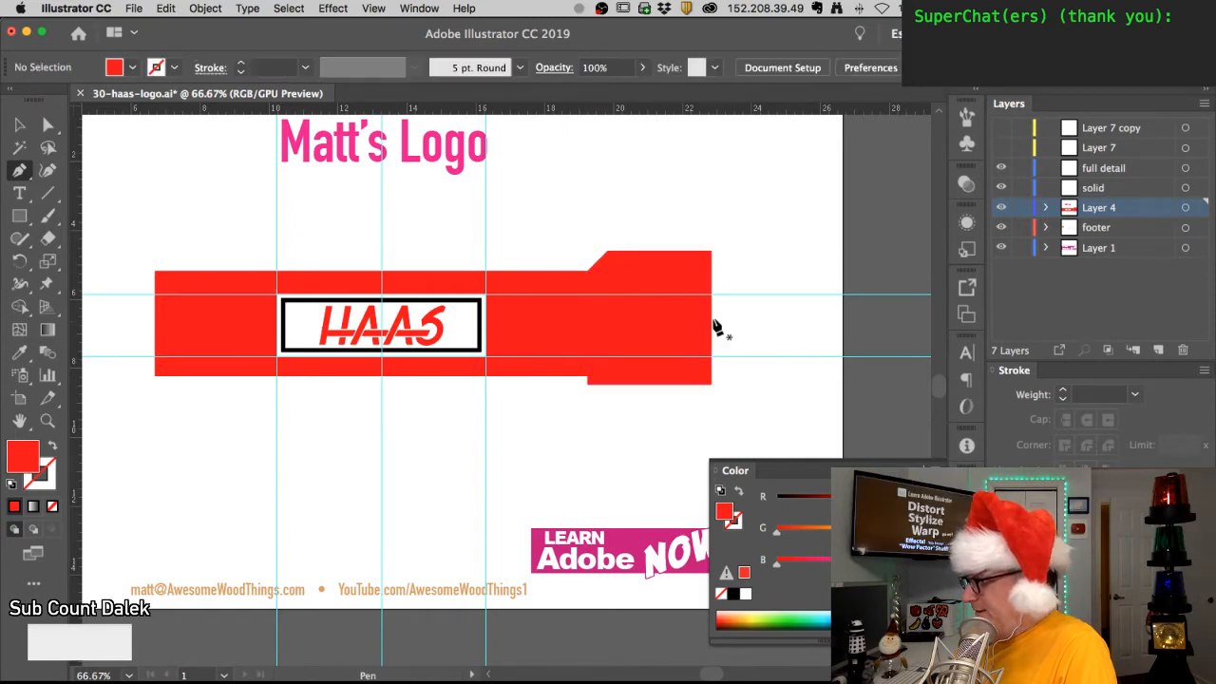
- Draw a small collar about 0.6 in wide and 1.5 in tall with a sloped top on the end block's outer edge
drag(711, 302, 730, 312)
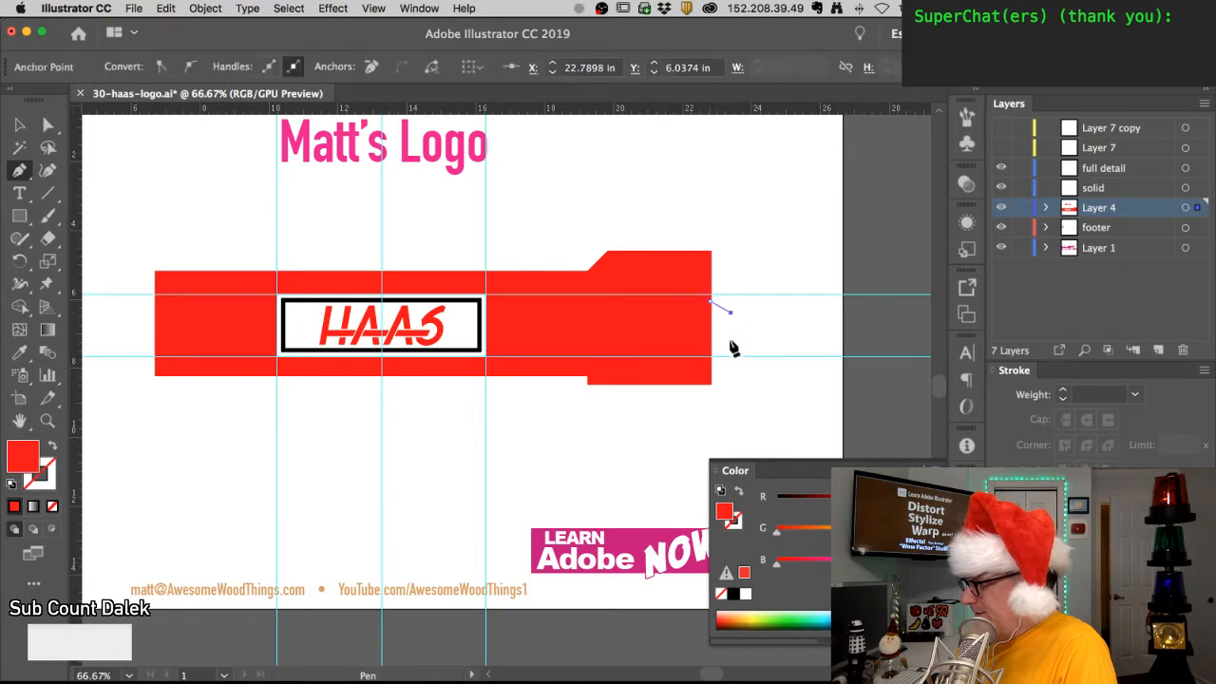
click(732, 334)
click(711, 351)
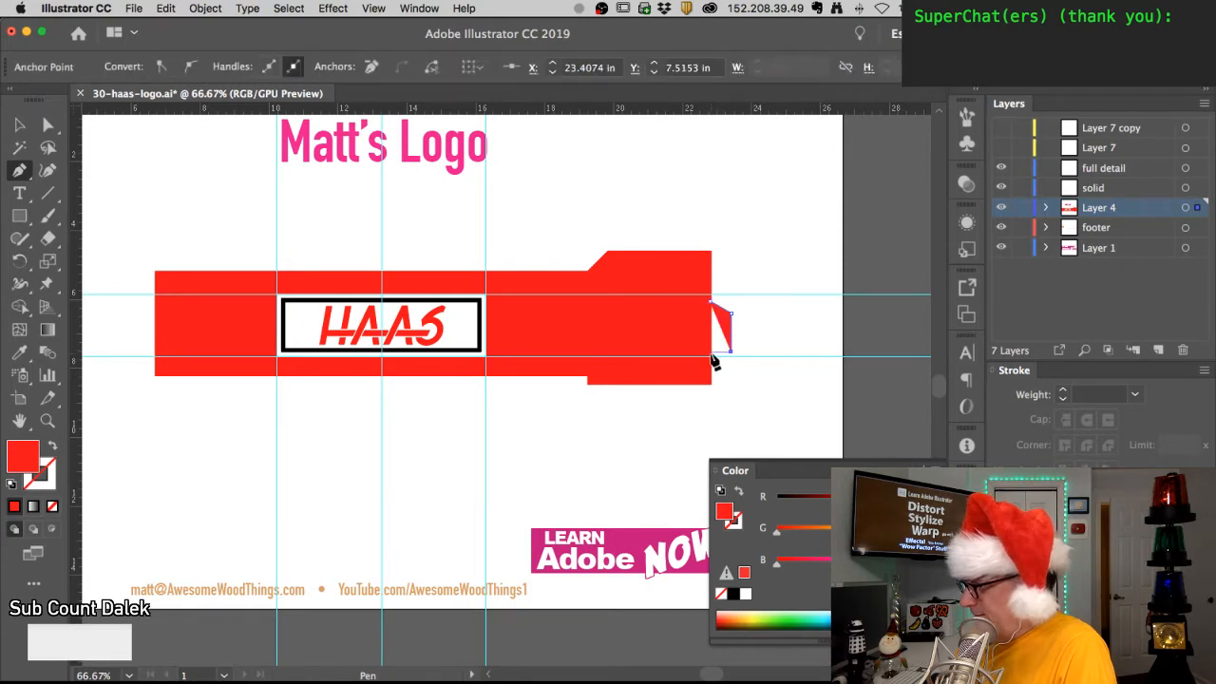
ctrl+click(731, 321)
- Draw a tapered nozzle about 2.6 in long with a short flanged tip, extending outward from the small collar
click(731, 319)
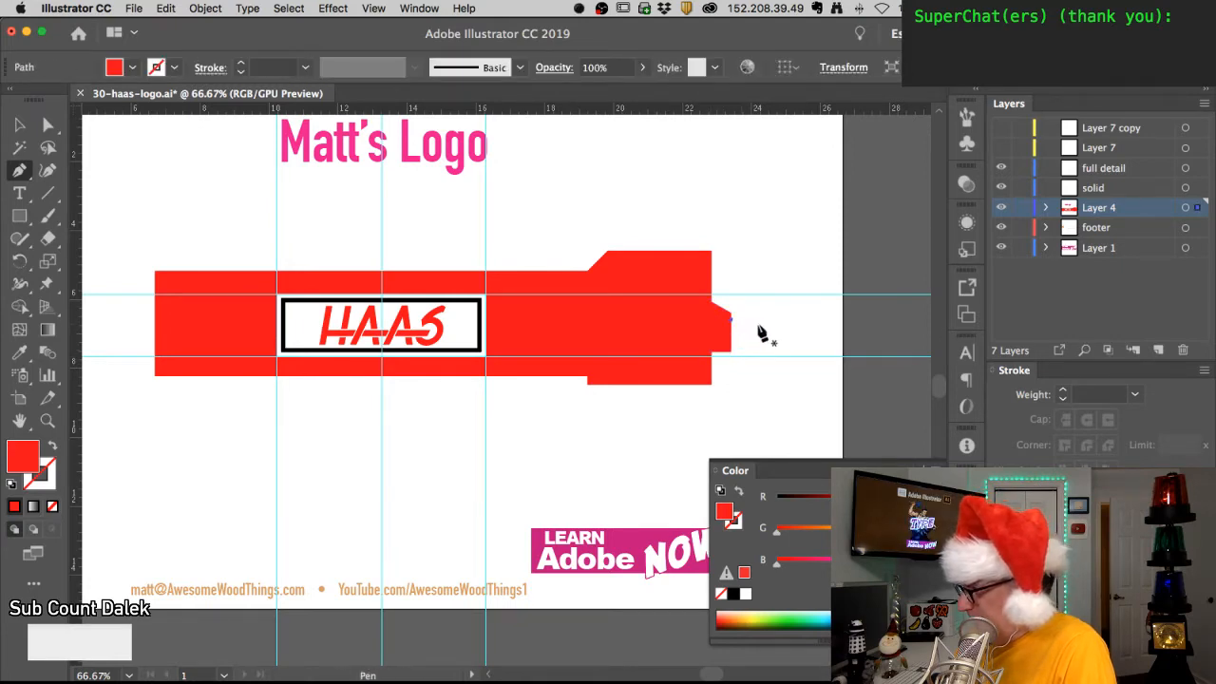
click(813, 341)
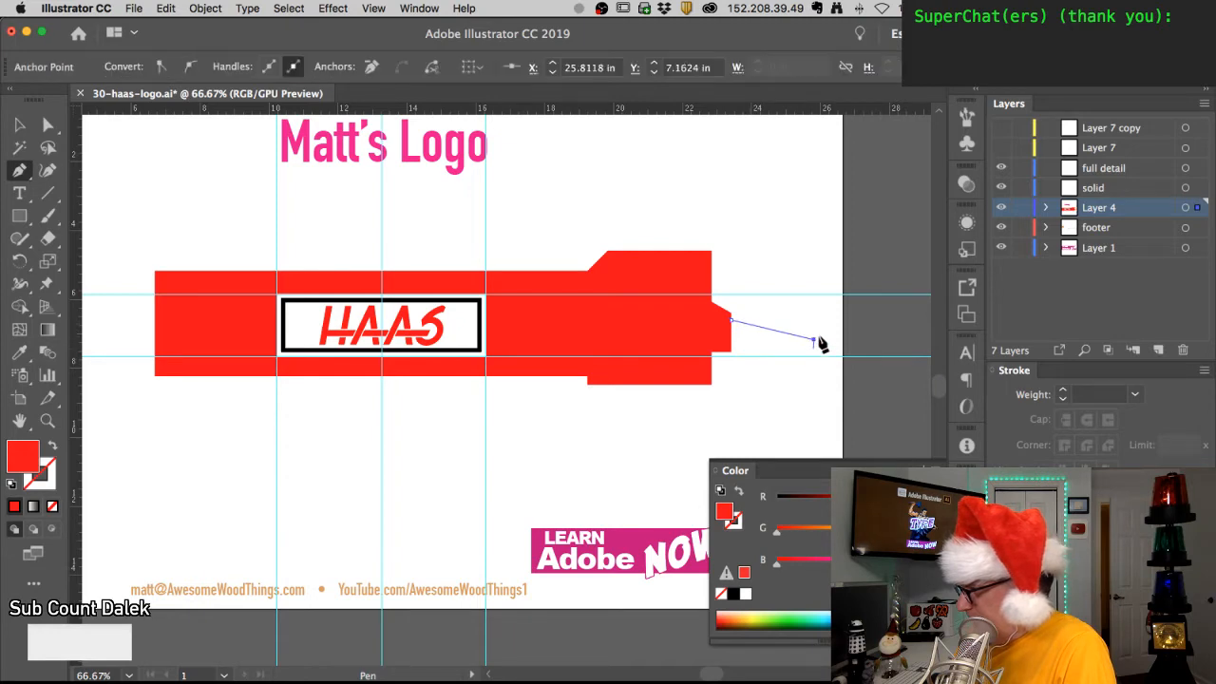
click(814, 331)
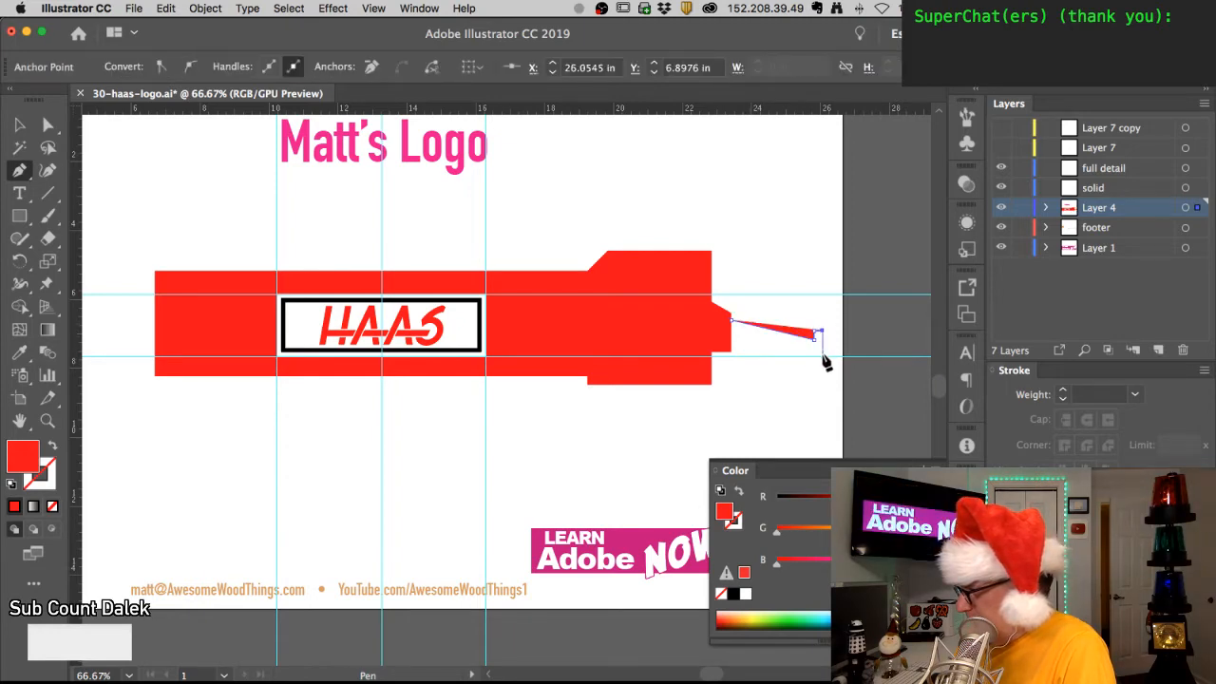
shift+click(815, 356)
click(806, 354)
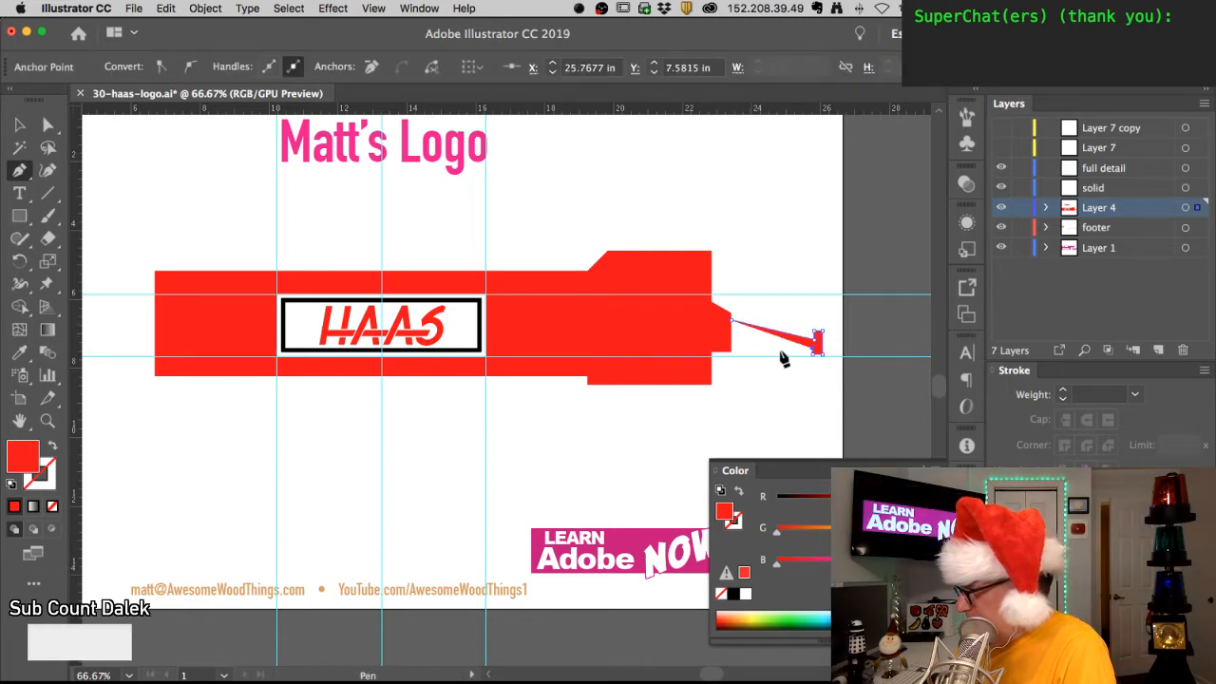
click(733, 351)
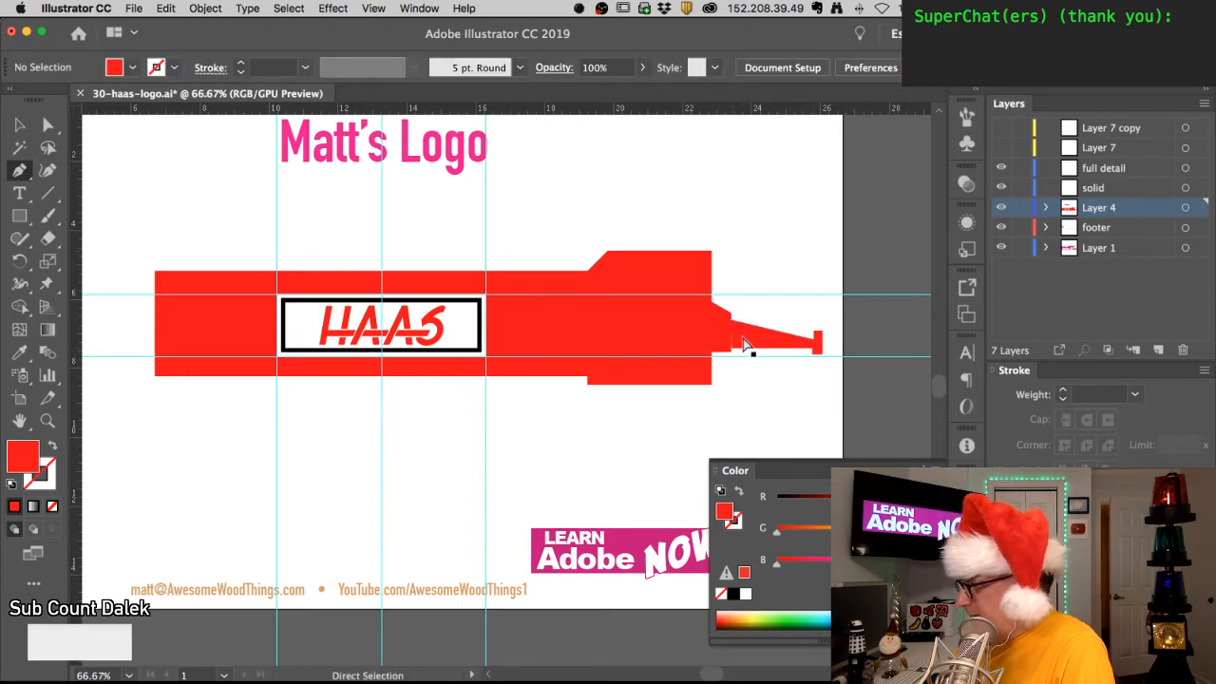
- Fill the tapered nozzle with black 000000
double_click(26, 461)
drag(152, 237, 42, 317)
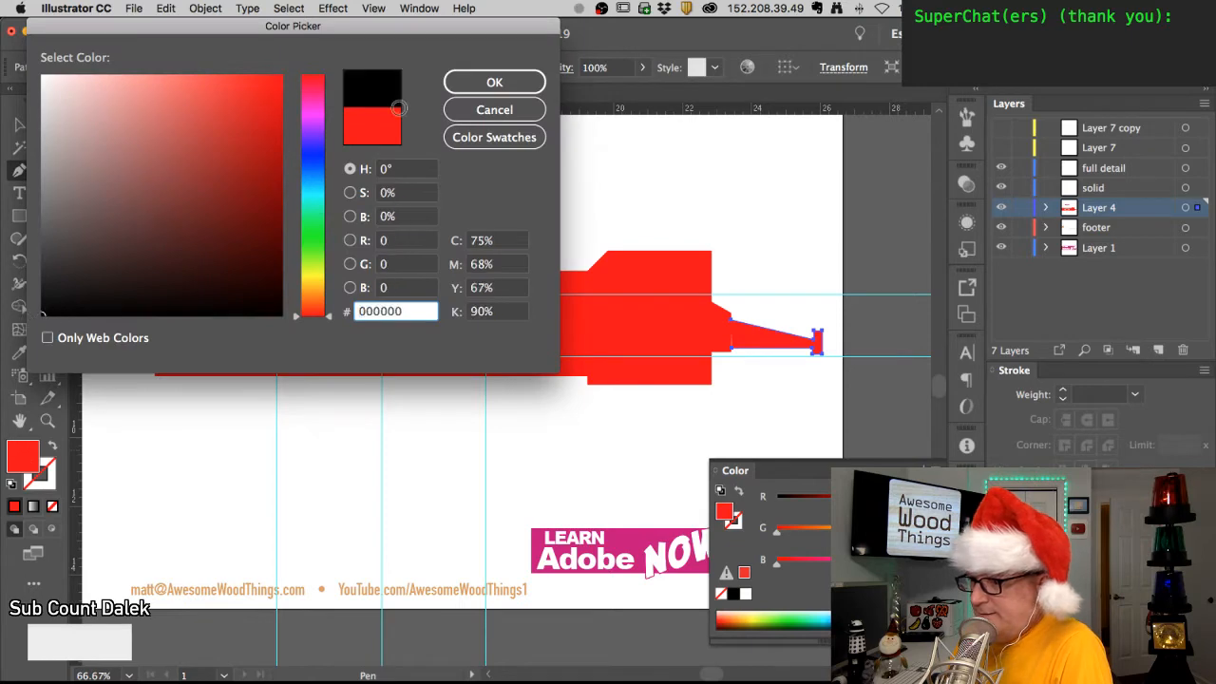
click(518, 83)
- Fill the small collar between the end block and the nozzle with medium gray
super+click(719, 342)
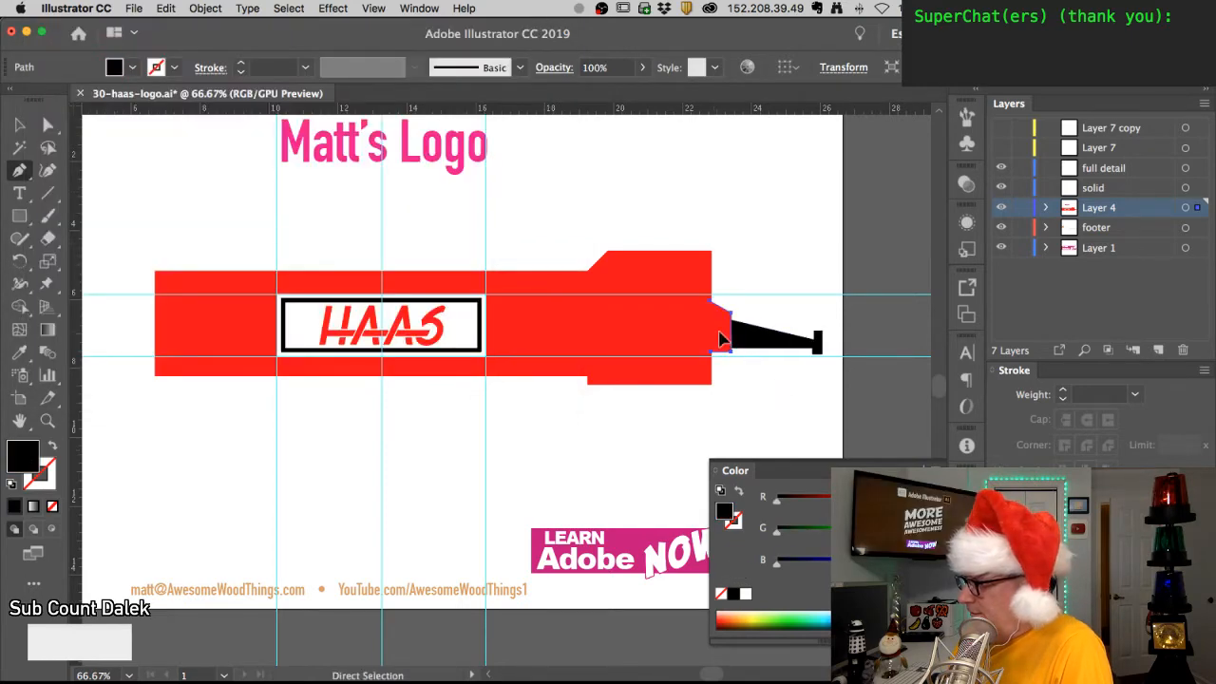
double_click(19, 461)
drag(79, 291, 42, 215)
click(463, 83)
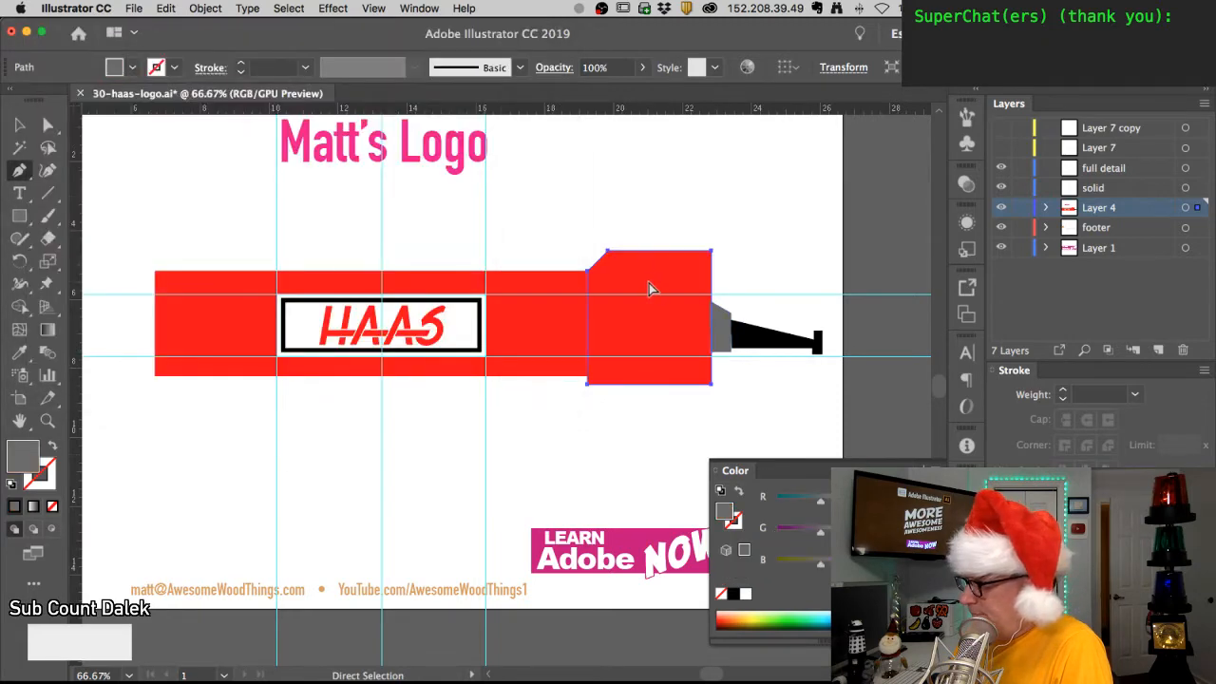
- Fill the chamfered end block with near-black
double_click(19, 463)
drag(108, 218, 44, 306)
click(491, 81)
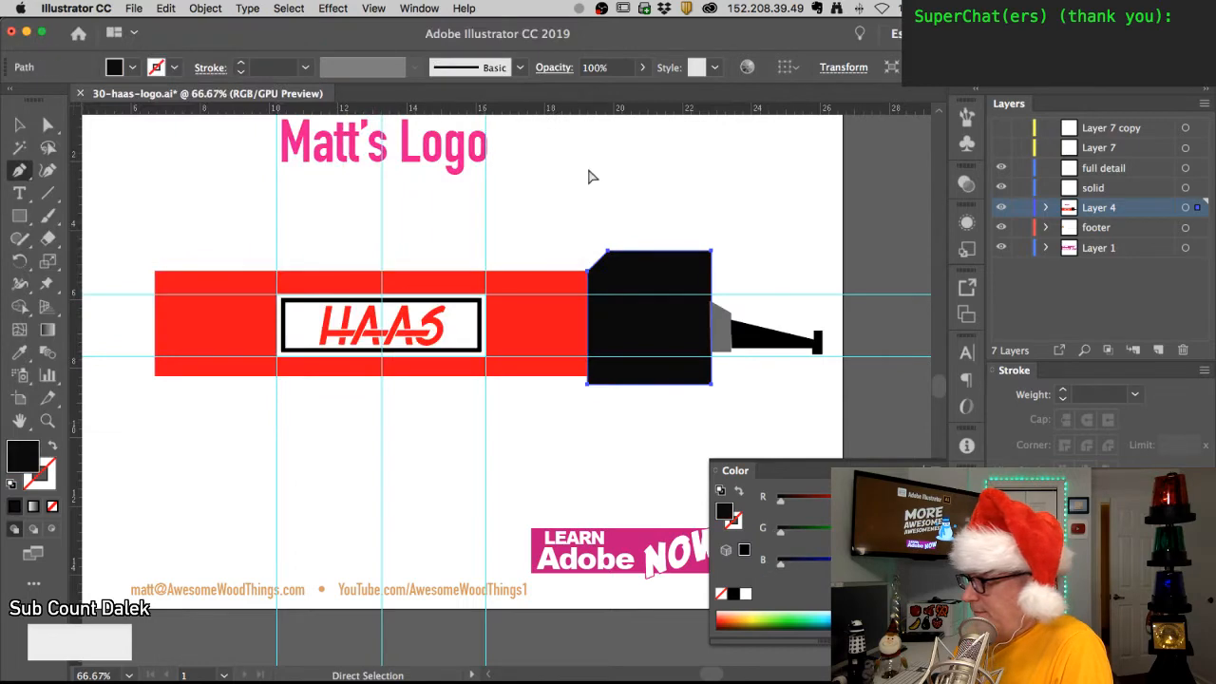
- Pick up the red bar's fill color for new shapes, undoing the anchor deletion at its lower-left corner, and deselect it
key(z)
alt+click(470, 342)
scroll(470, 342, down, 5)
scroll(427, 333, down, 3)
scroll(418, 301, up, 1)
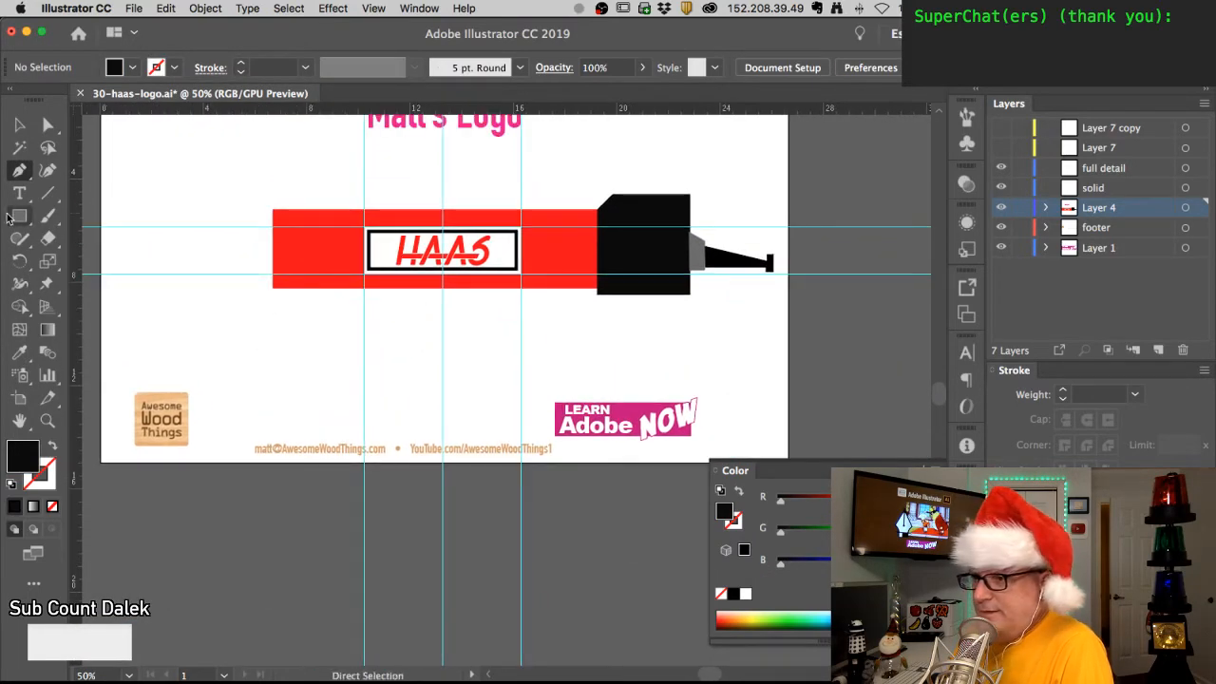
super+click(273, 287)
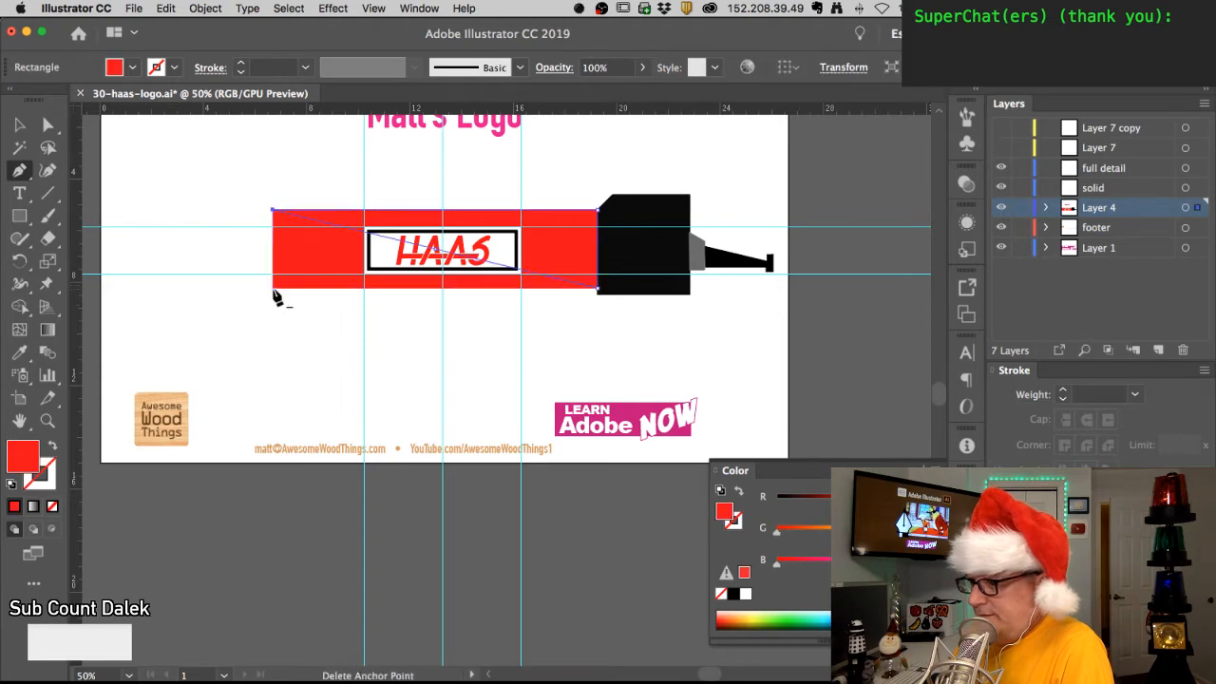
click(273, 287)
key(super+z)
super+click(266, 304)
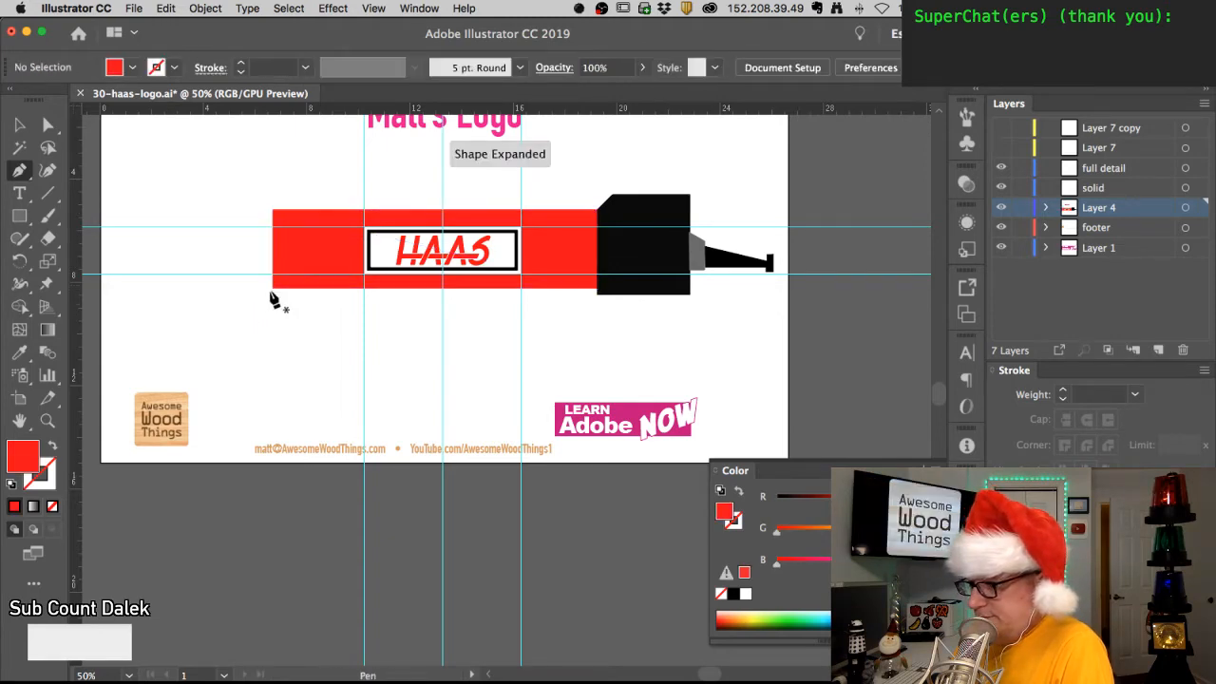
- Draw a red frame about 7.6 in wide and 9.1 in tall from the bar's left end, with a slanted back and a foot extending underneath
click(270, 290)
drag(247, 378, 321, 385)
click(321, 378)
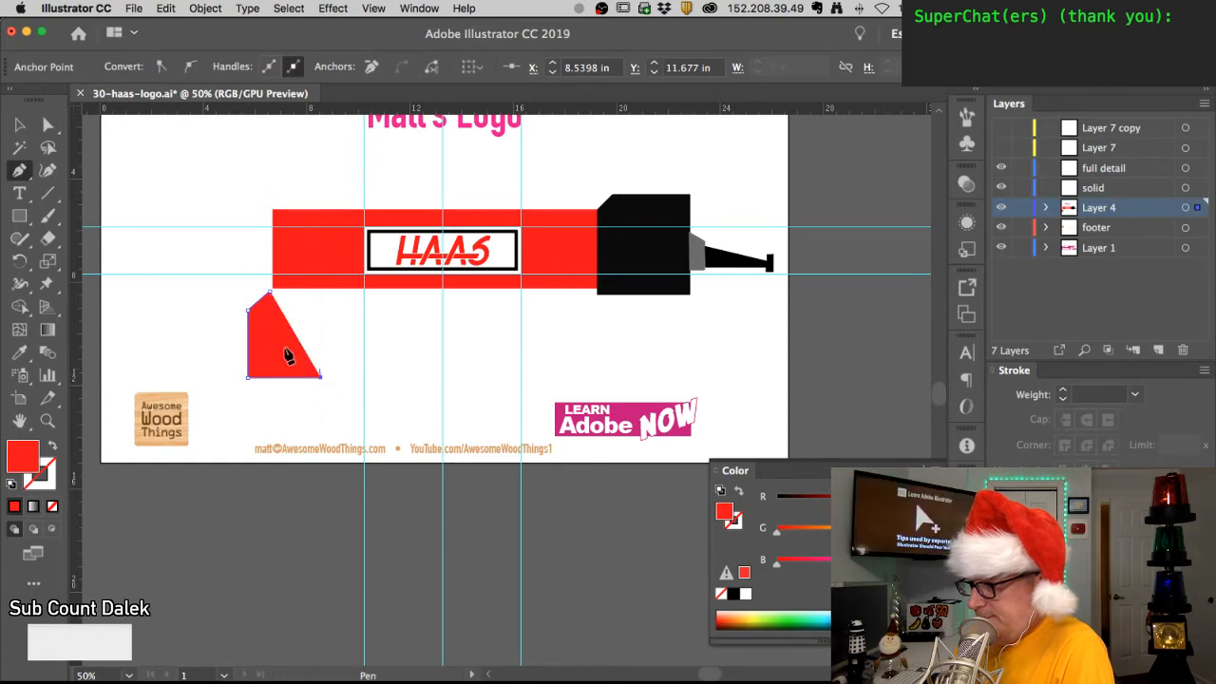
click(321, 434)
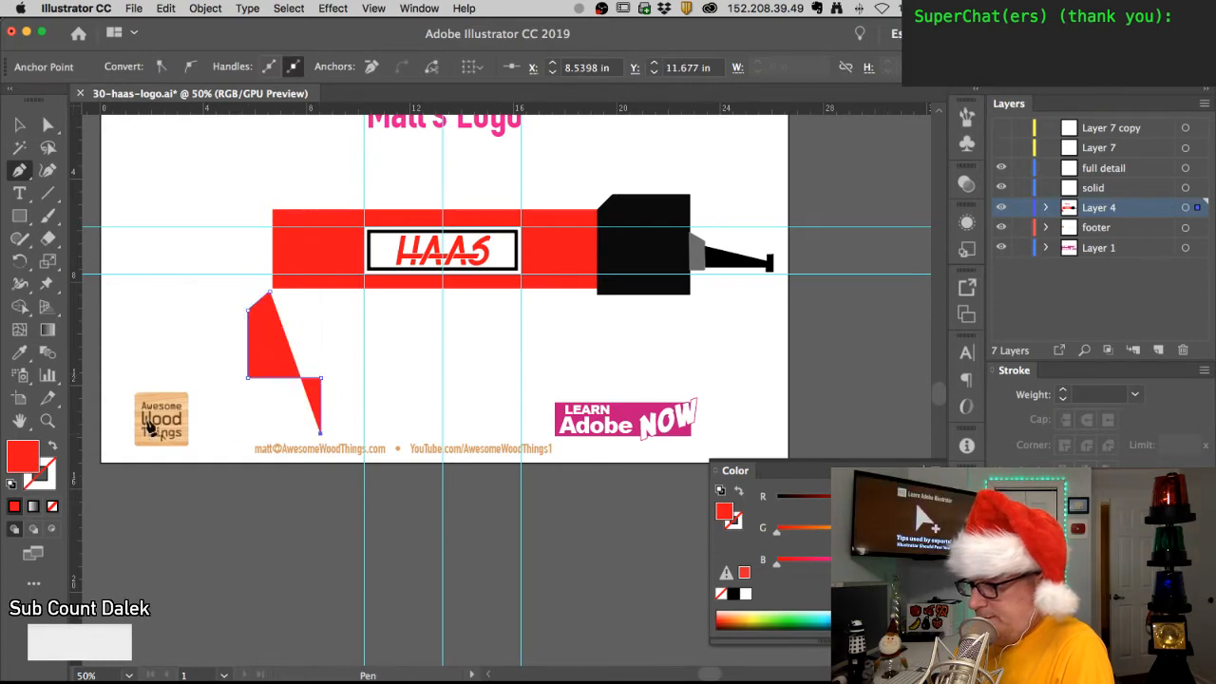
click(122, 434)
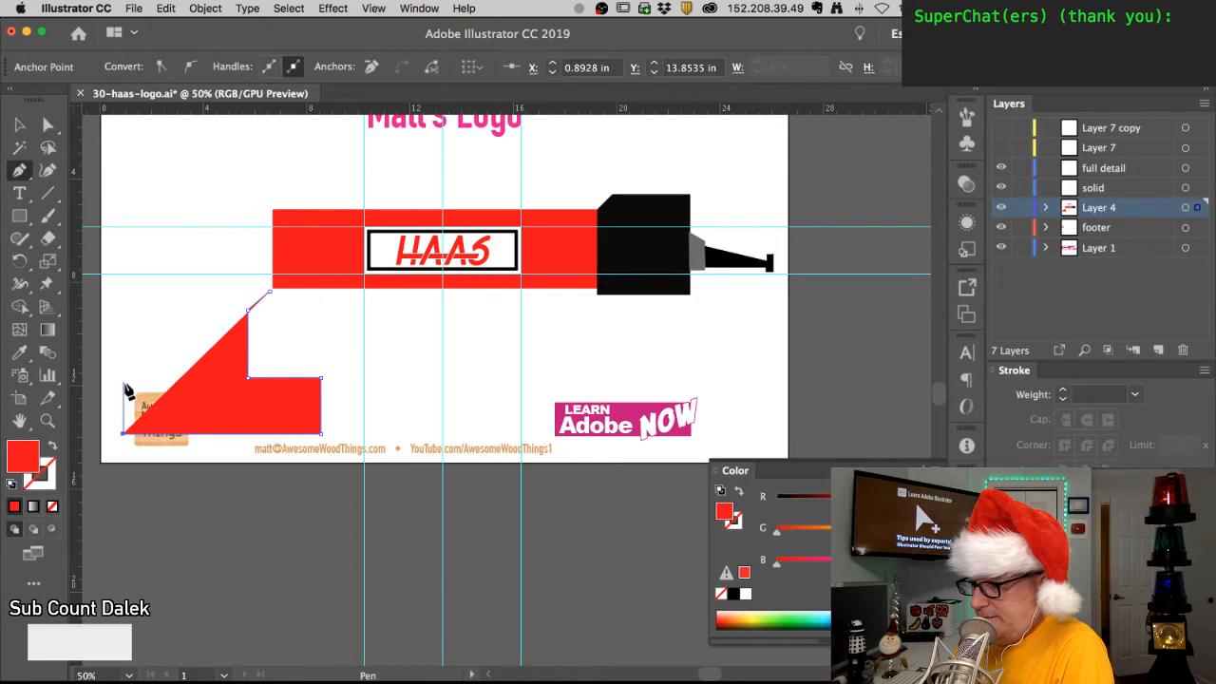
click(122, 380)
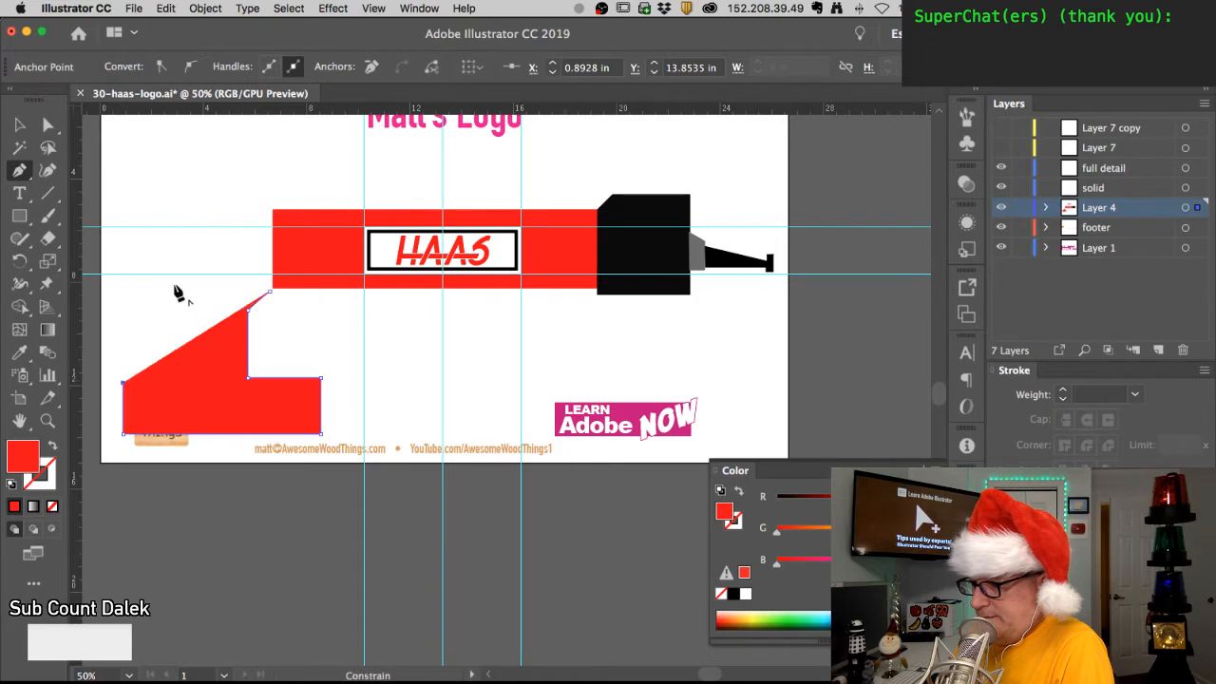
click(180, 198)
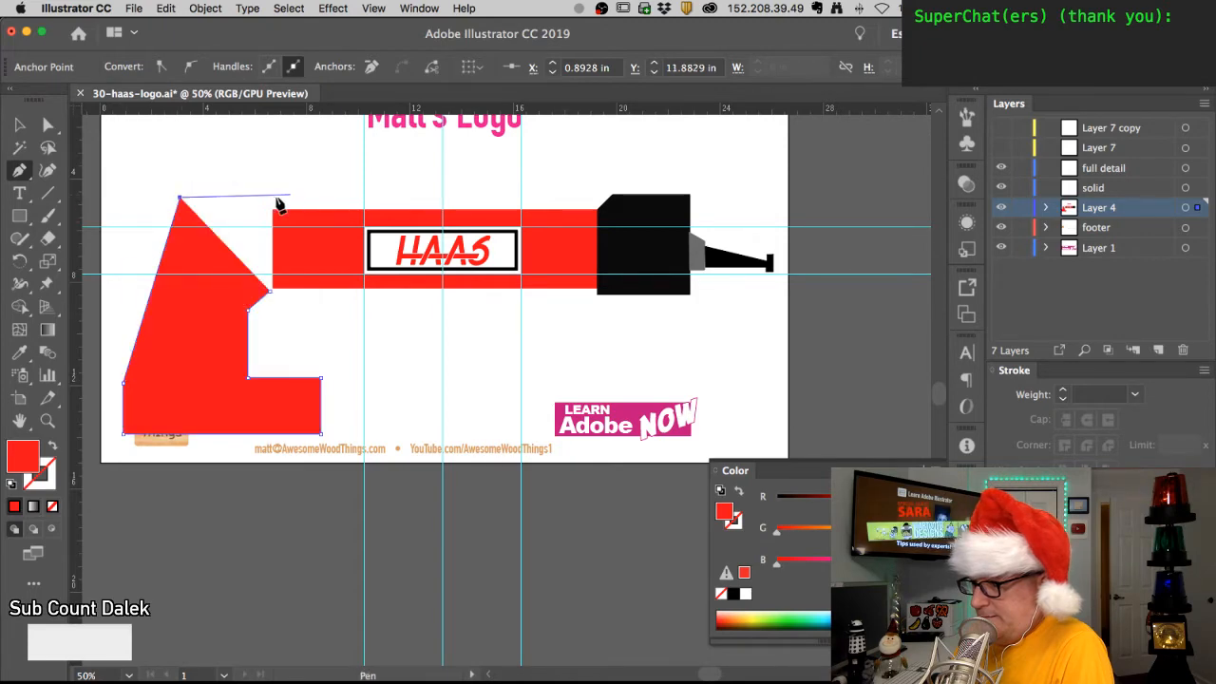
click(264, 198)
click(271, 208)
click(273, 290)
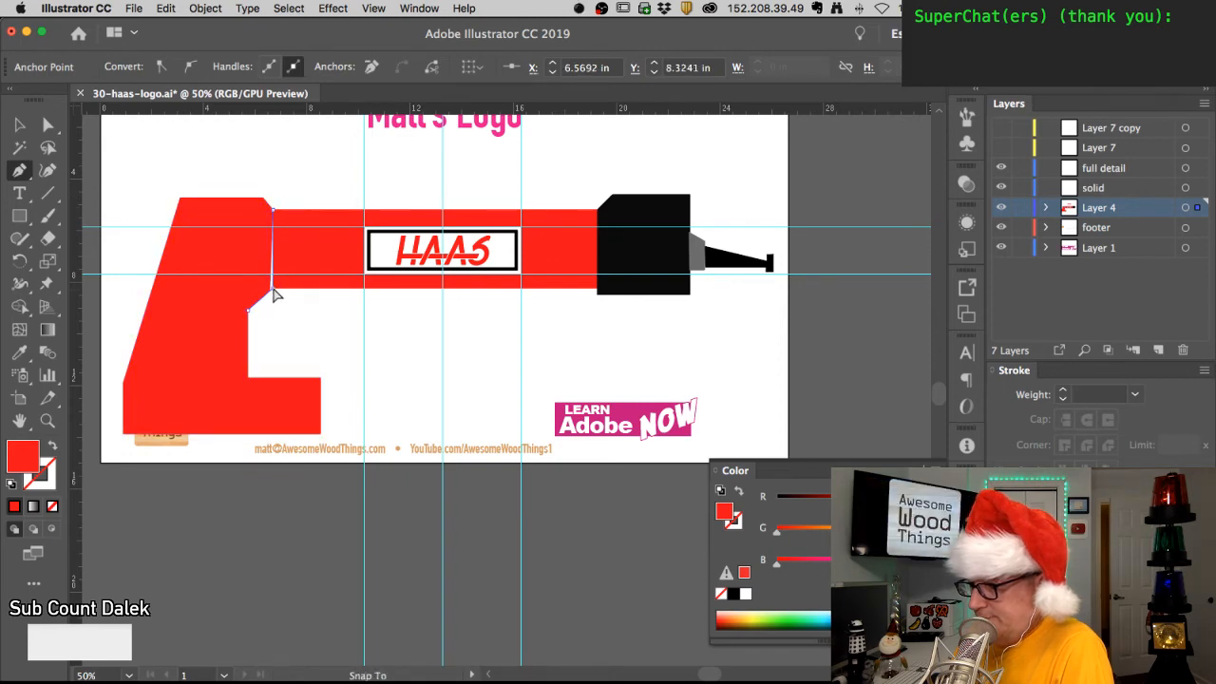
super+click(291, 181)
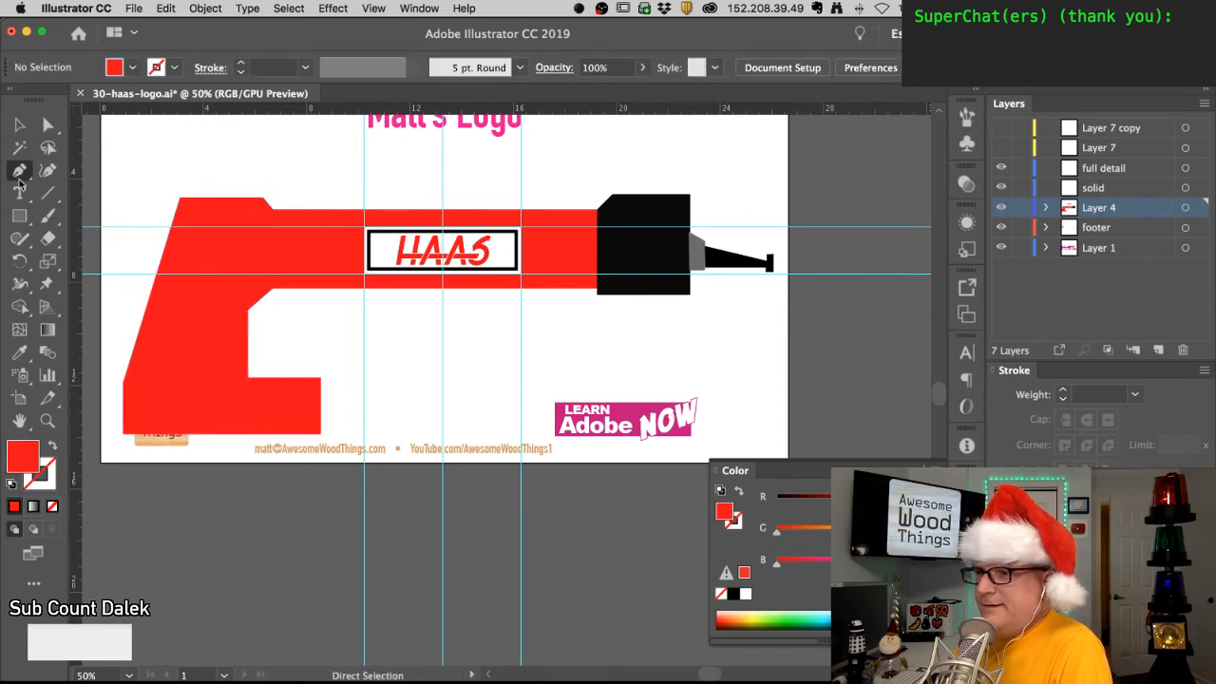
- Draw a long, thin rectangle in the end block's near-black between the red bar and the foot, reaching past the artboard's right edge
super+click(618, 261)
super+click(284, 353)
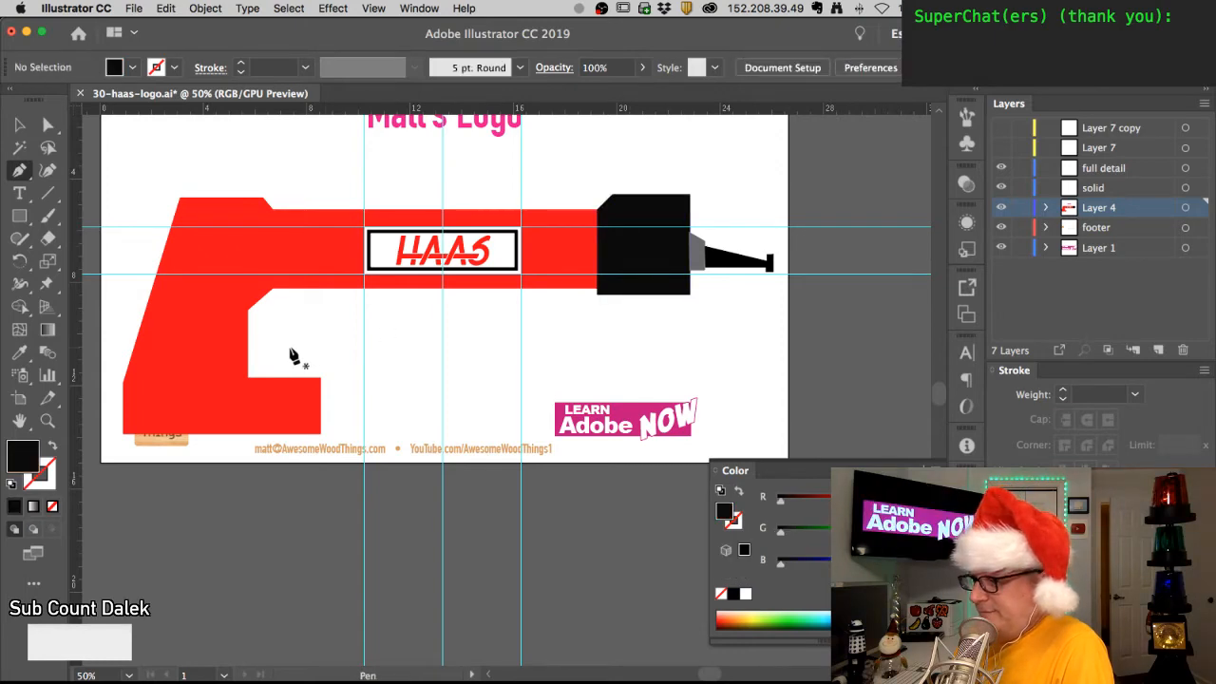
click(20, 216)
drag(302, 352, 898, 366)
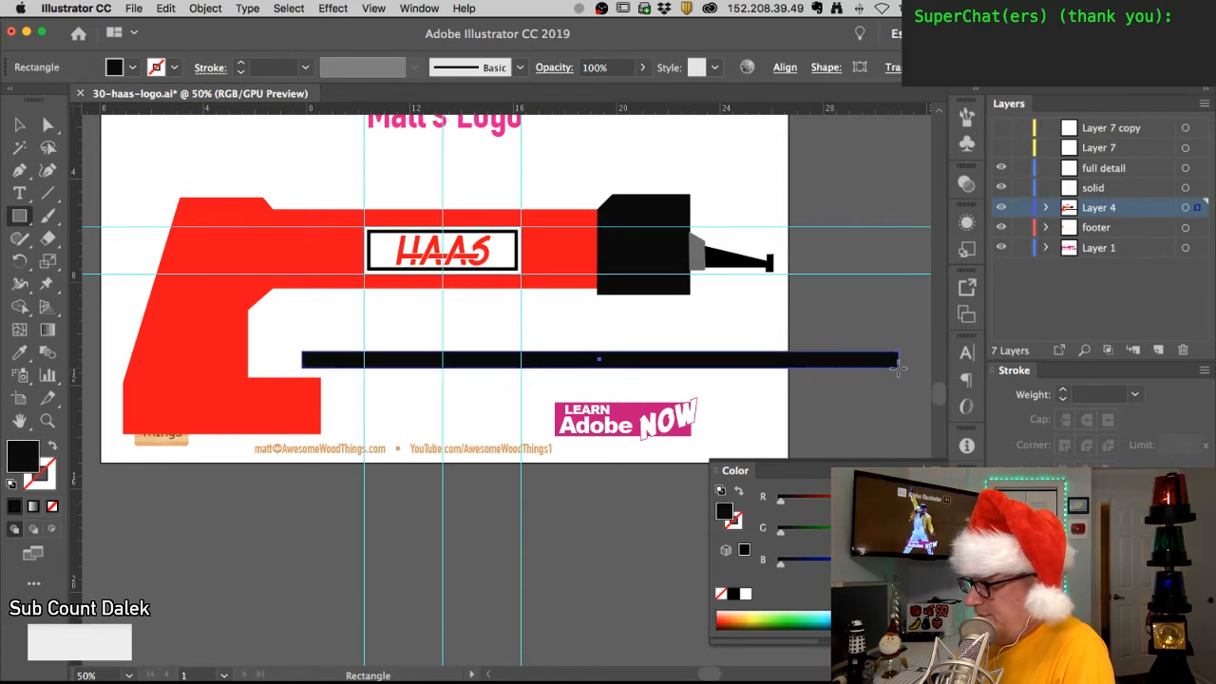
- Stretch the red frame's foot to the right until the frame is about 15.76 in wide
super+click(330, 399)
drag(323, 407, 530, 393)
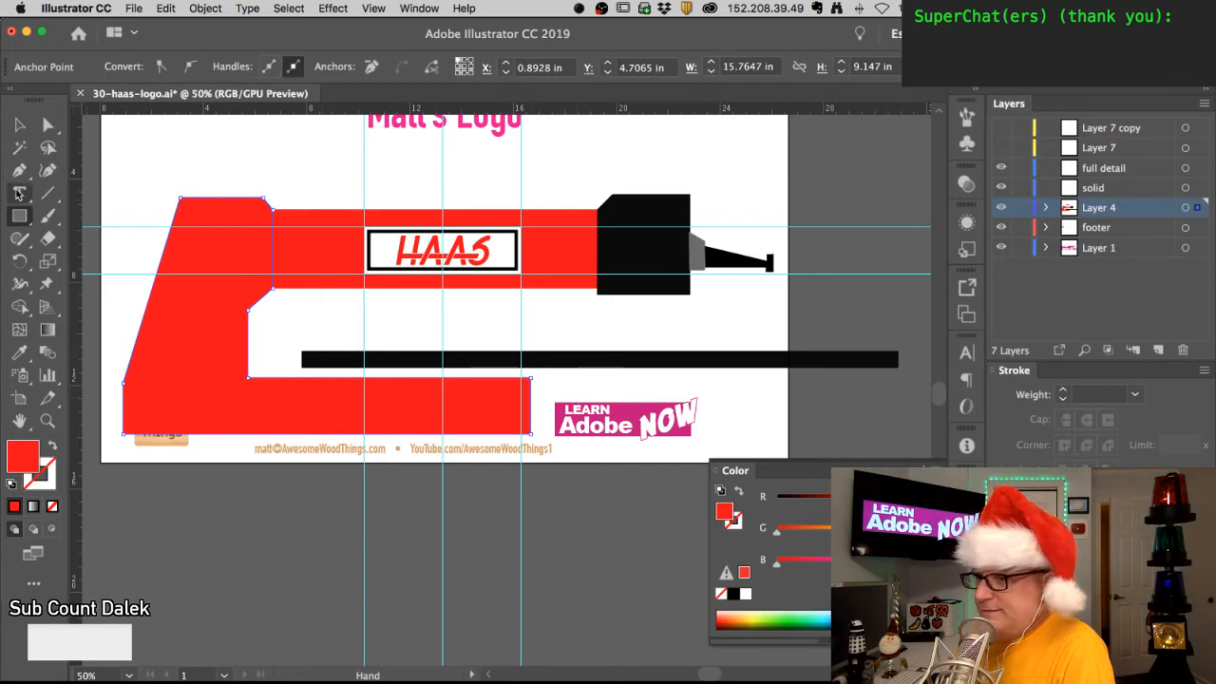
click(742, 217)
- Draw a near-black block about 3.3 in tall with a slanted left edge at the end of the red foot, and deselect it
click(19, 170)
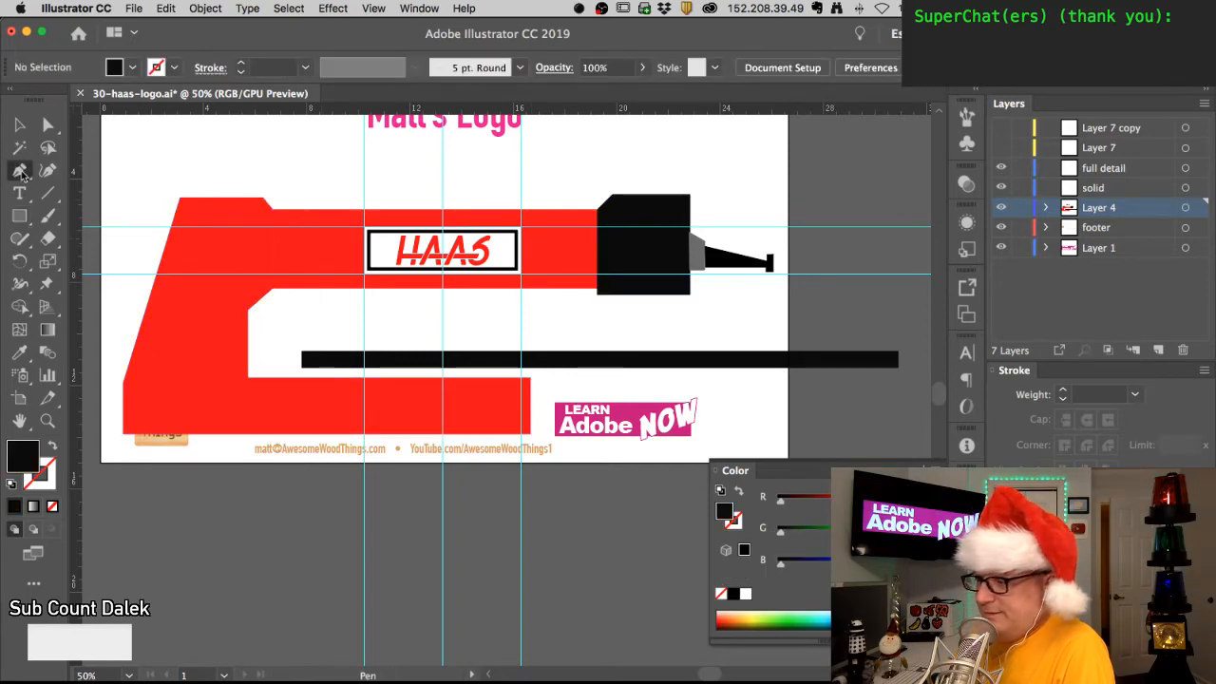
click(508, 461)
click(703, 375)
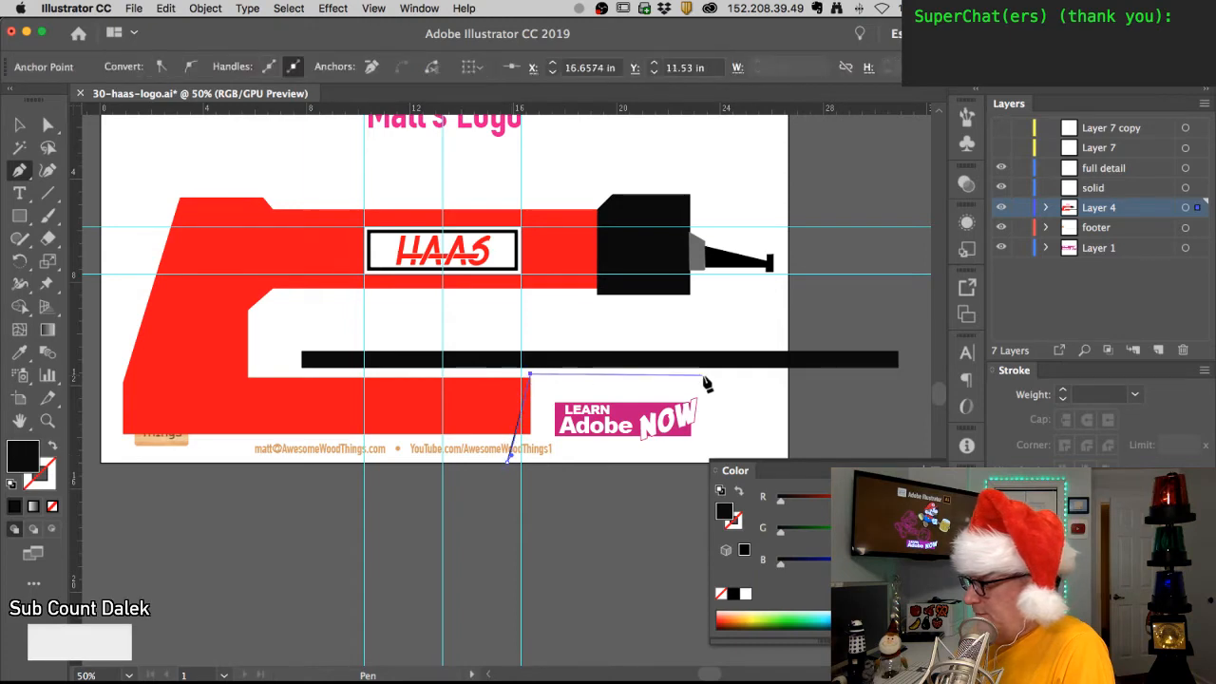
click(703, 460)
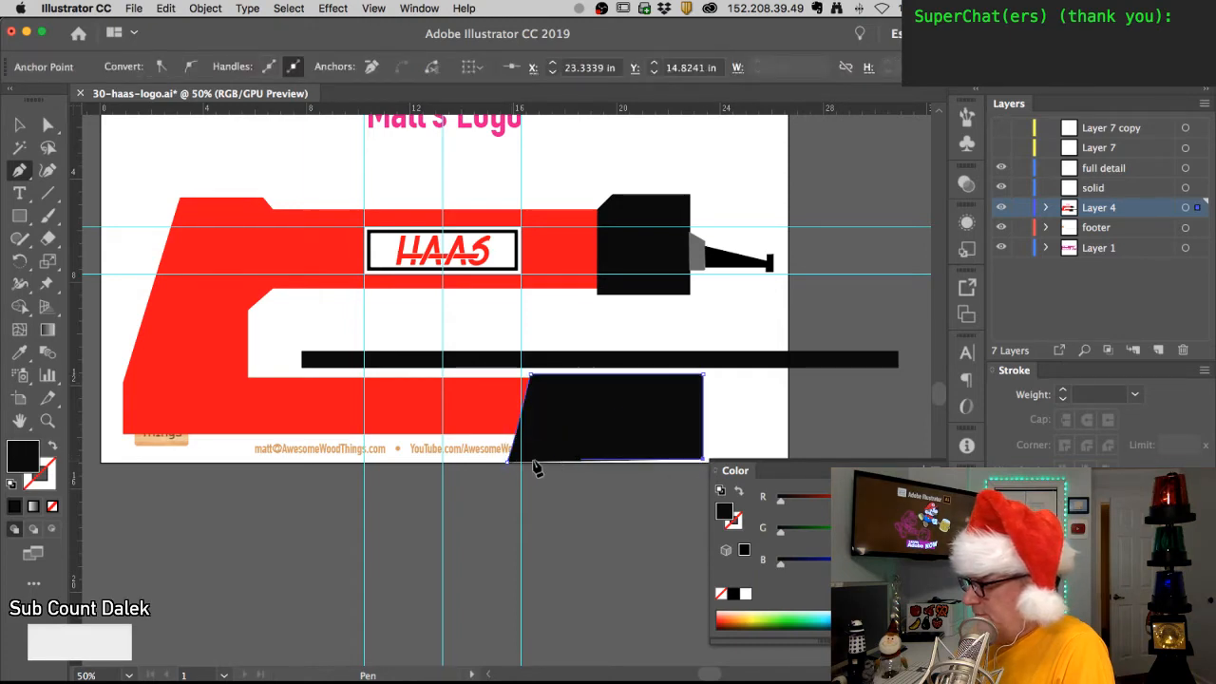
click(511, 464)
super+click(421, 326)
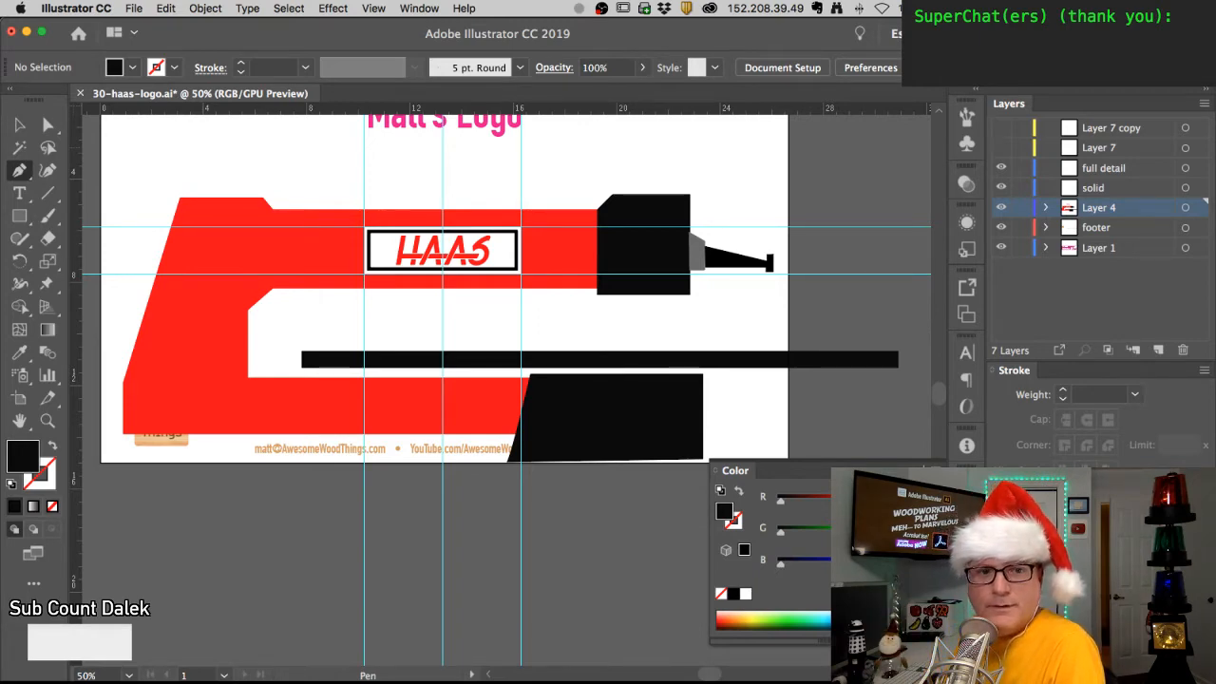
- Examine the HAAS sign's lettering, black border and white panel up close and against the whole machine
click(43, 128)
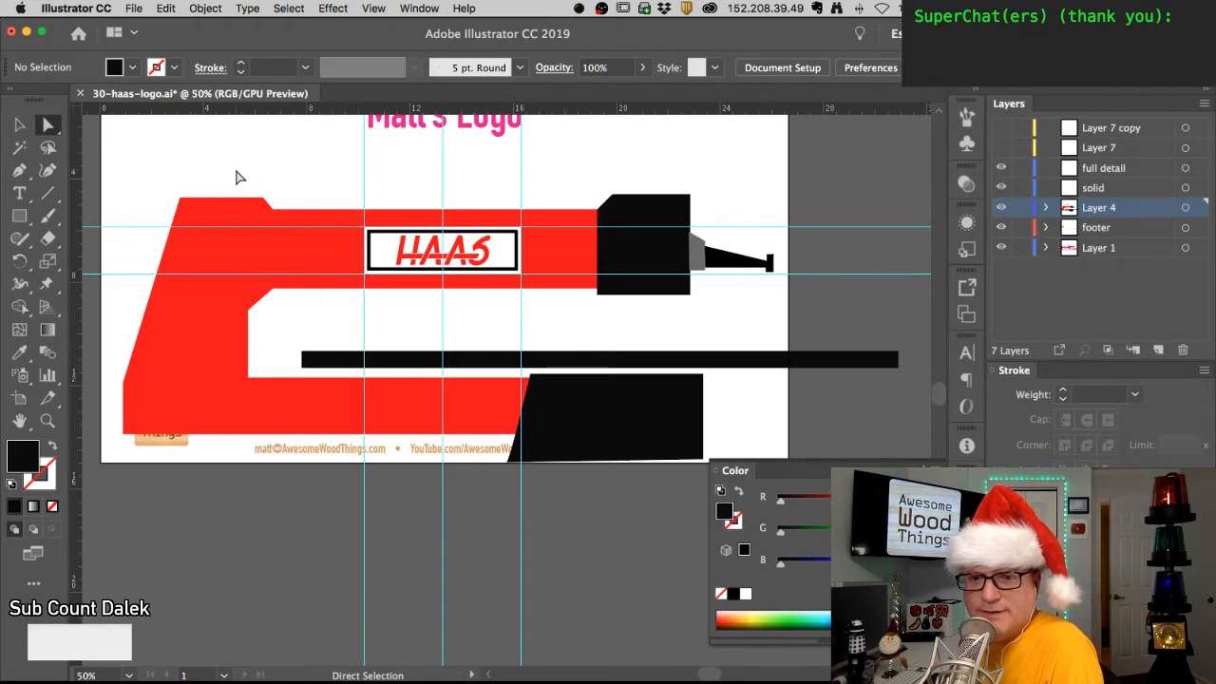
click(443, 272)
click(491, 337)
click(516, 402)
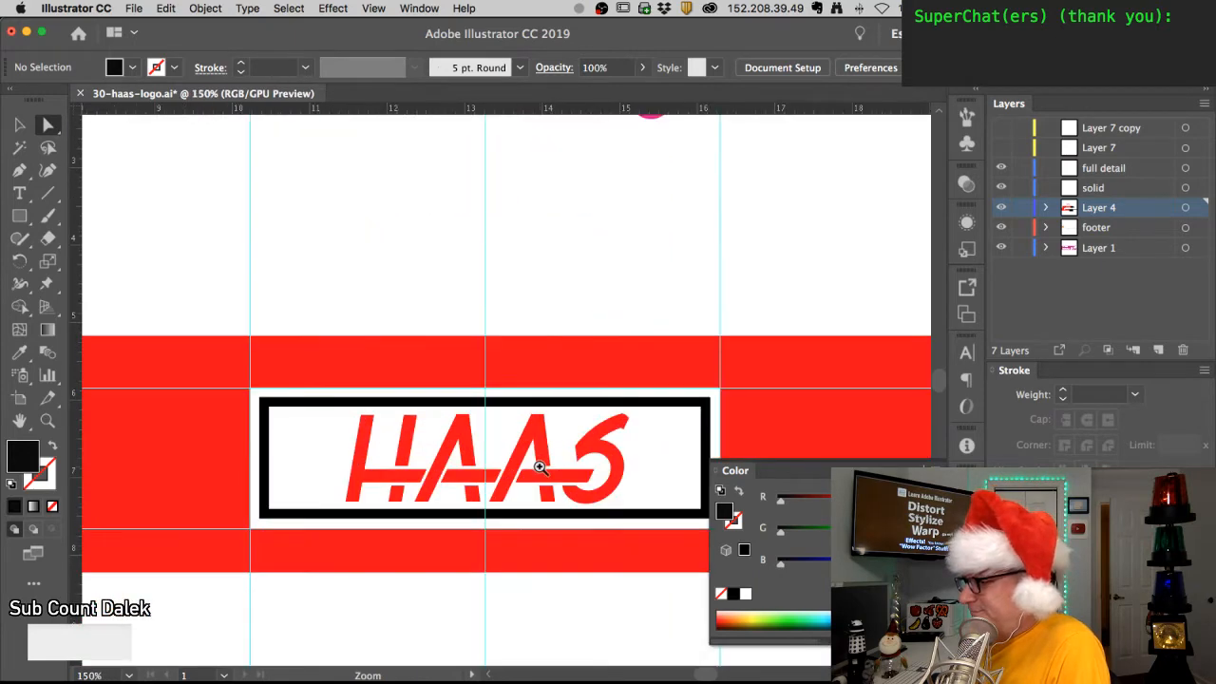
click(540, 468)
mouse_move(500, 451)
mouse_down()
mouse_move(427, 450)
mouse_move(477, 446)
mouse_up()
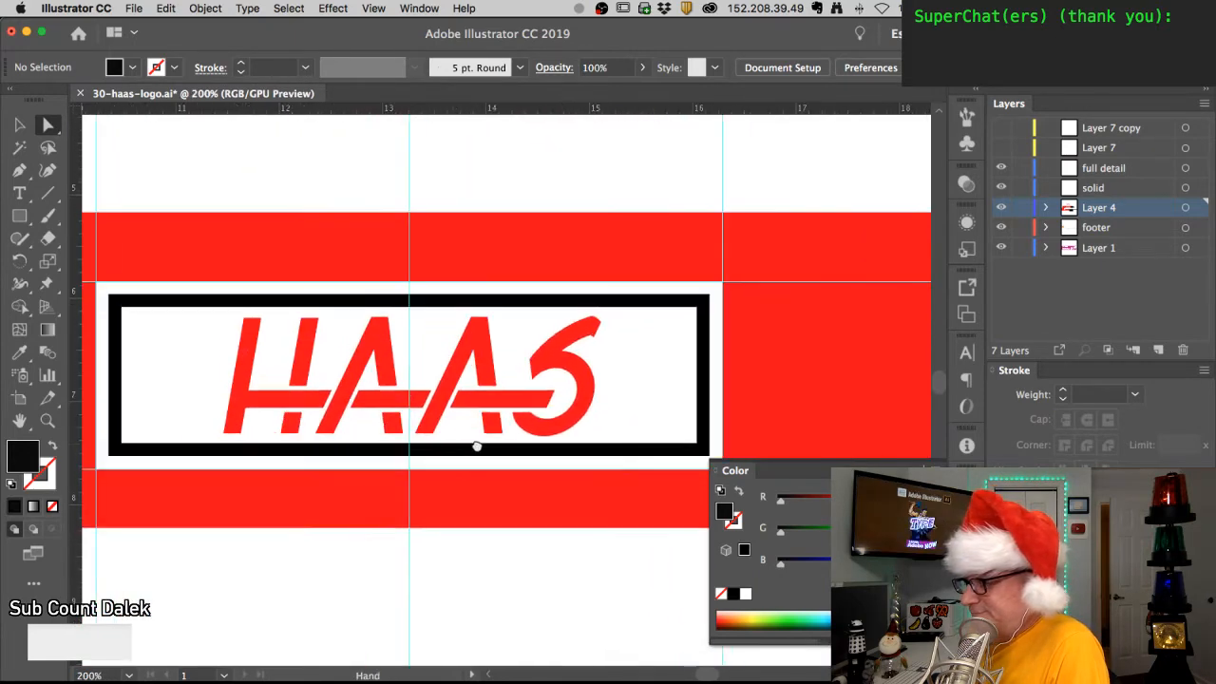
click(440, 390)
alt+click(427, 387)
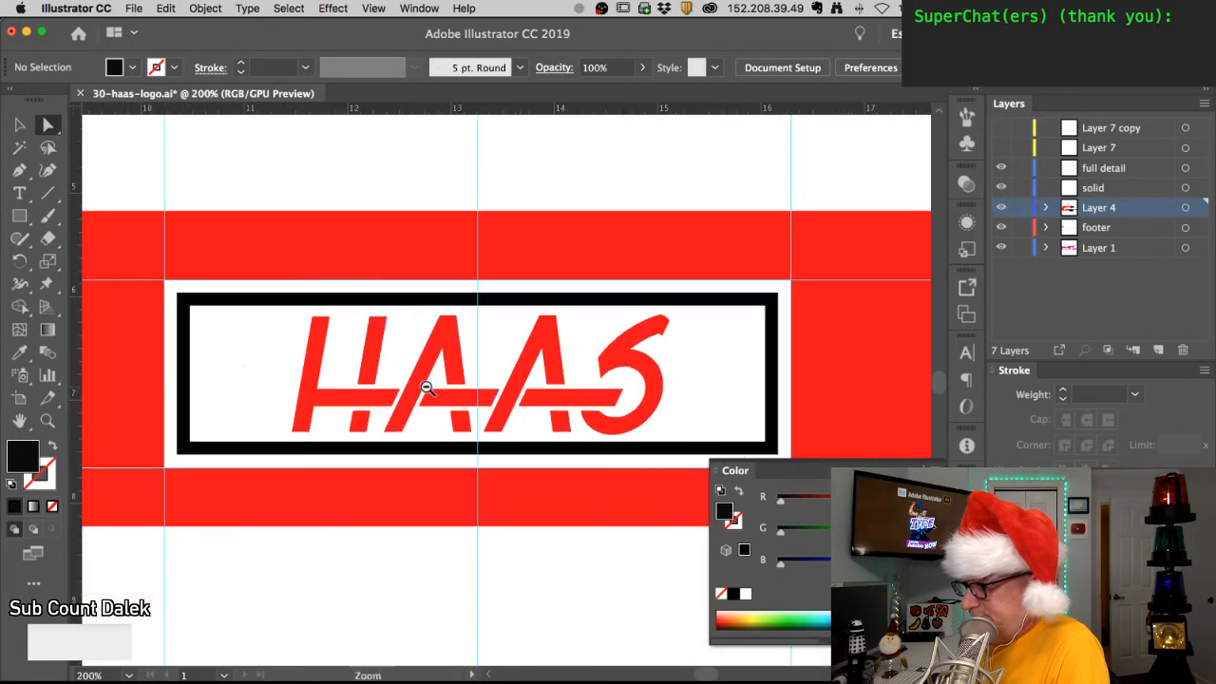
scroll(426, 388, right, 2)
alt+click(420, 384)
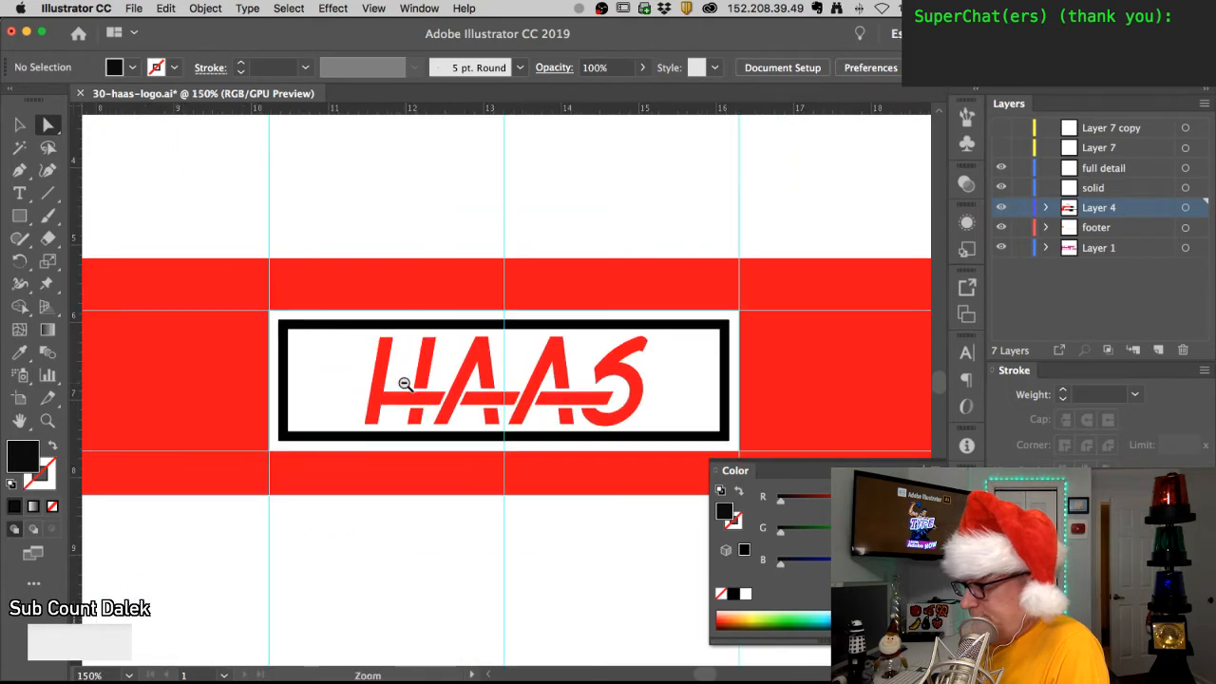
drag(424, 381, 293, 365)
alt+click(394, 376)
alt+click(399, 375)
key(space)
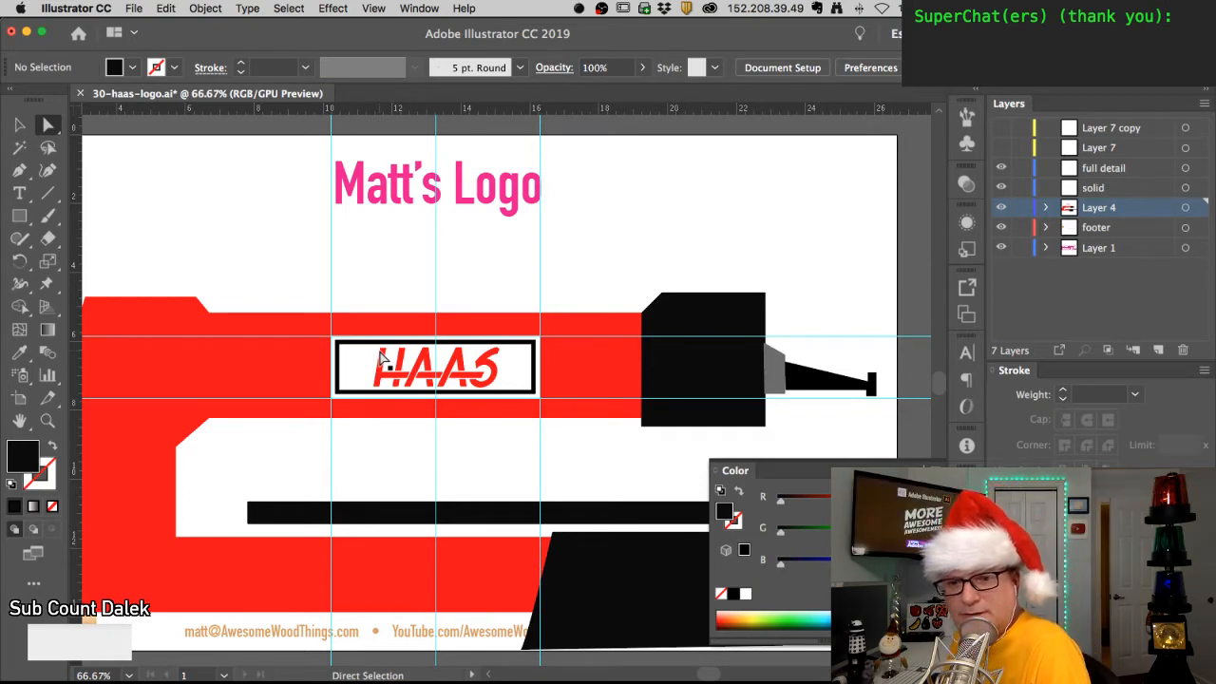
key(super+minus)
drag(465, 359, 425, 354)
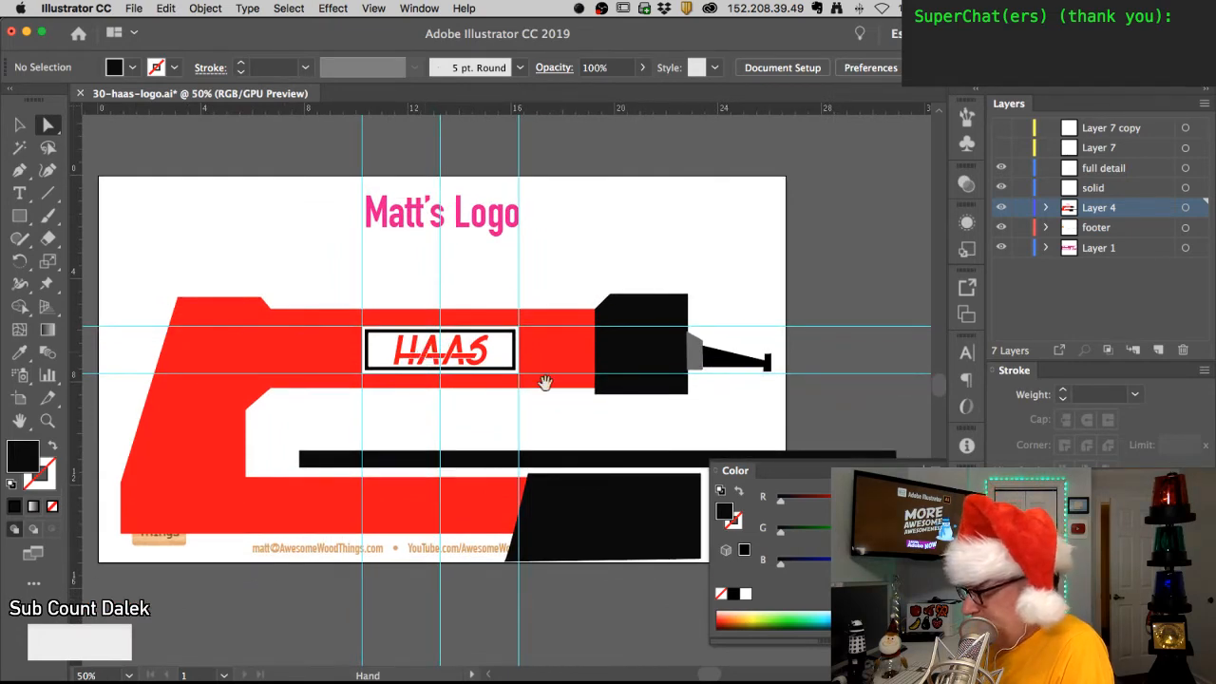
- Reflect a vertically mirrored copy of the upper arm's grey mount and tapered black guide onto the lower black block, and deselect it
click(731, 425)
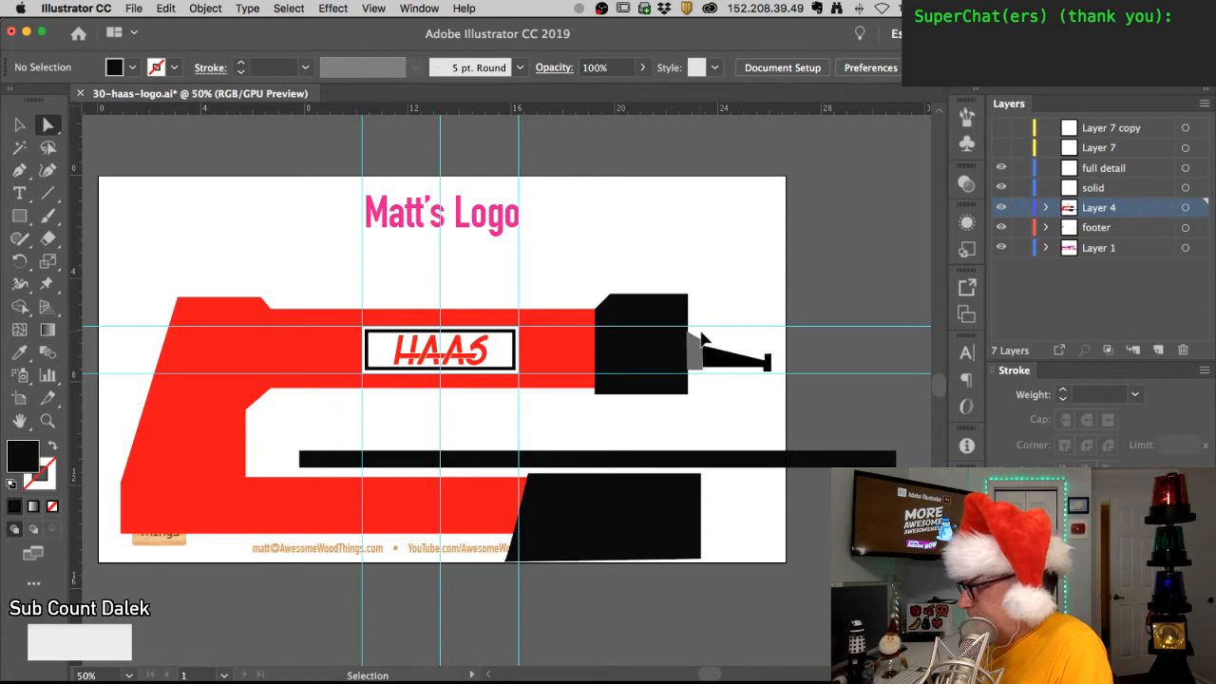
click(768, 364)
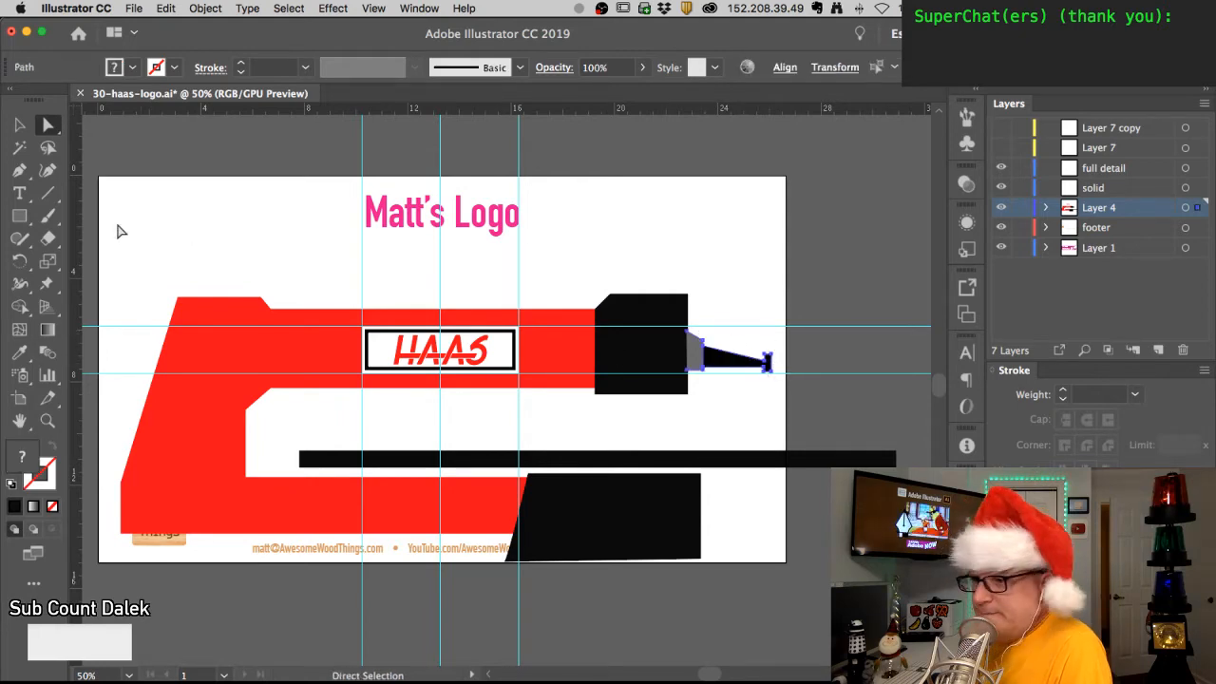
drag(19, 261, 104, 282)
click(686, 430)
drag(688, 435, 760, 489)
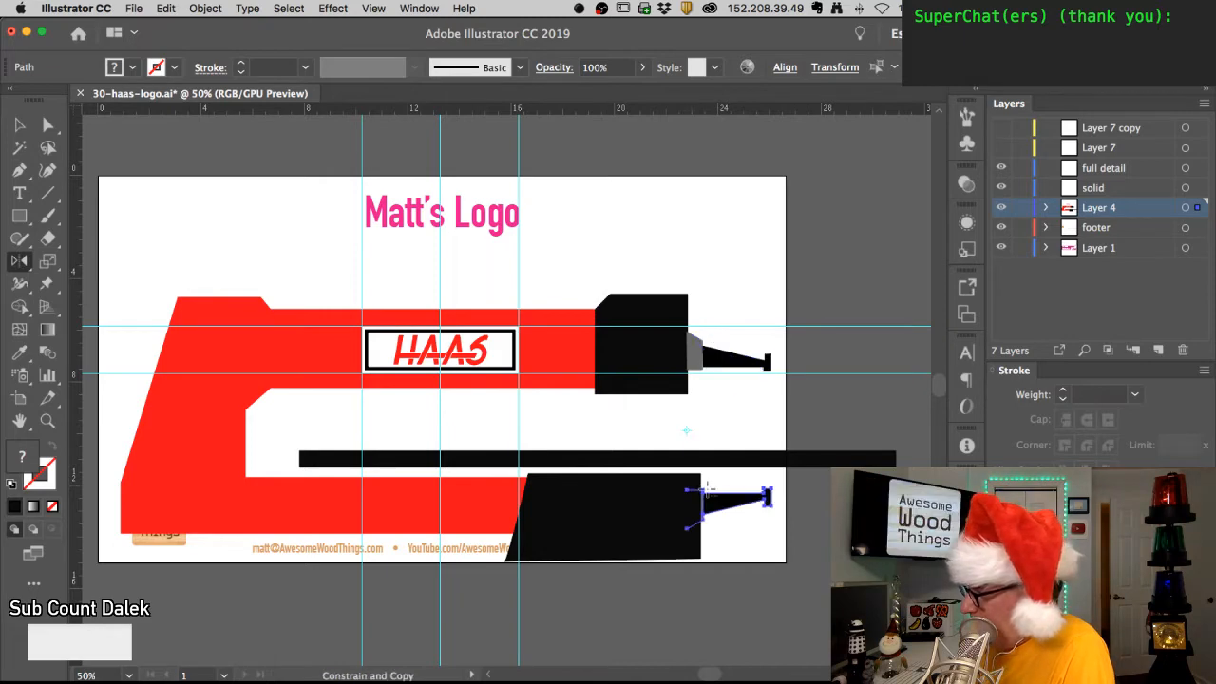
key(a)
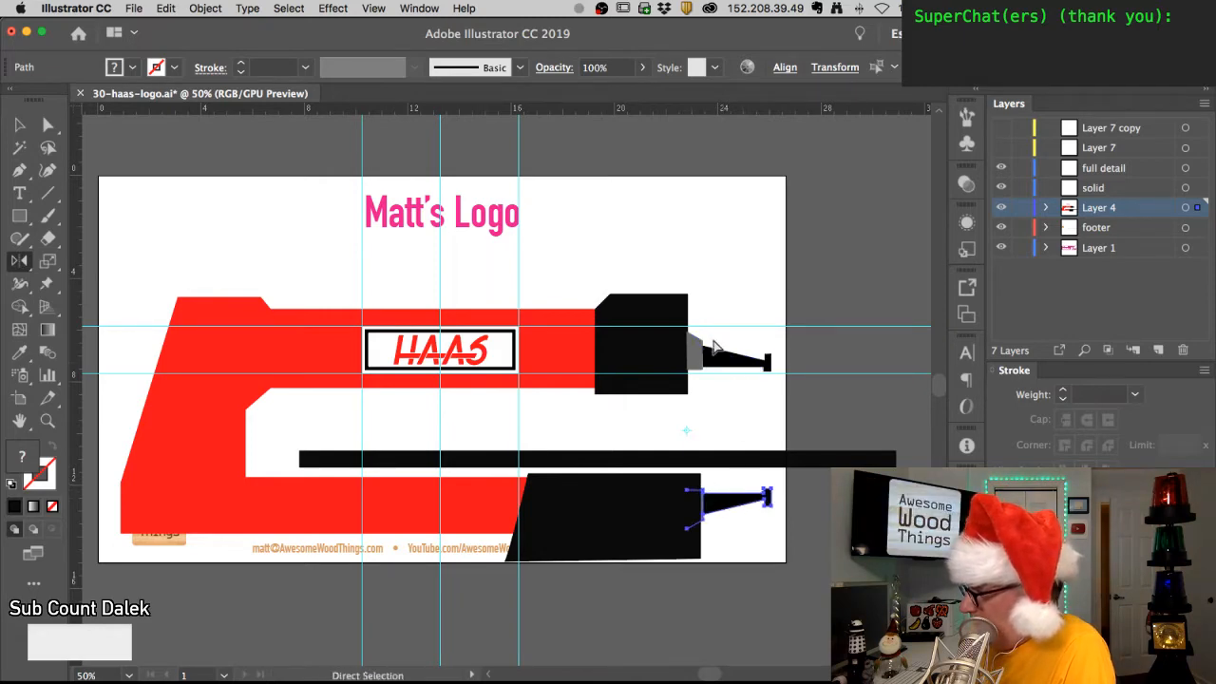
click(751, 373)
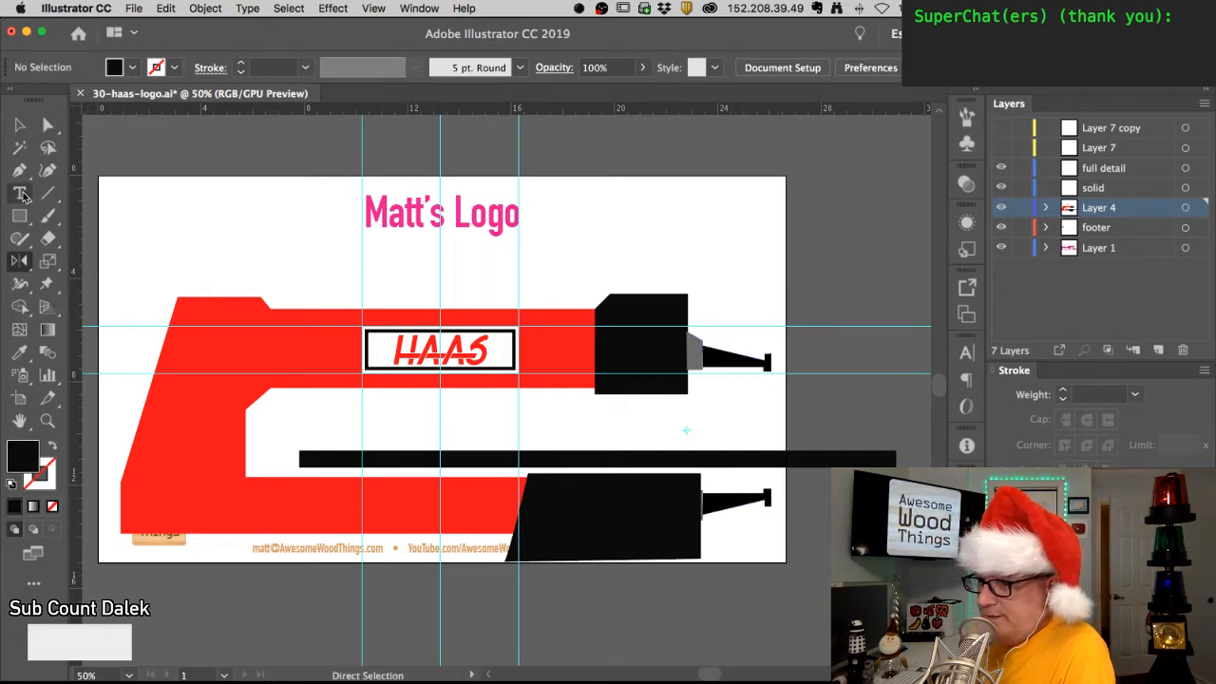
- Draw a very thin vertical rectangle joining the ends of the upper and lower guides, and nudge it right to line up with the tips
click(21, 173)
super+click(772, 365)
super+click(765, 341)
click(20, 218)
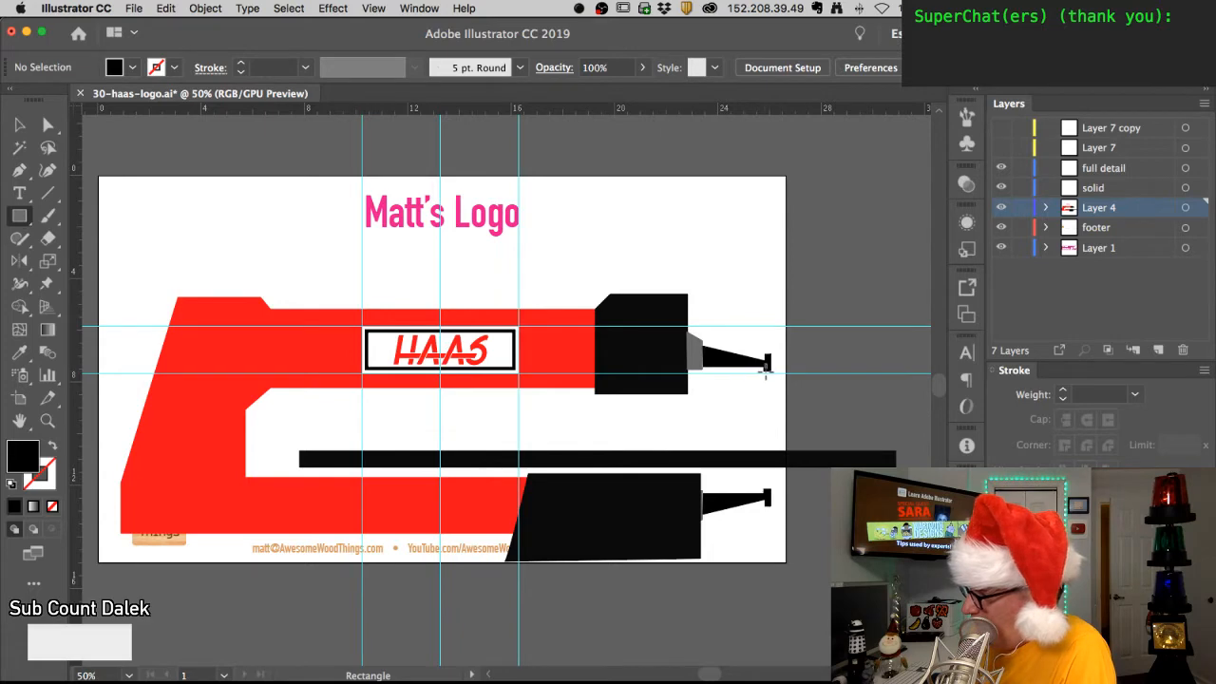
drag(766, 371, 767, 494)
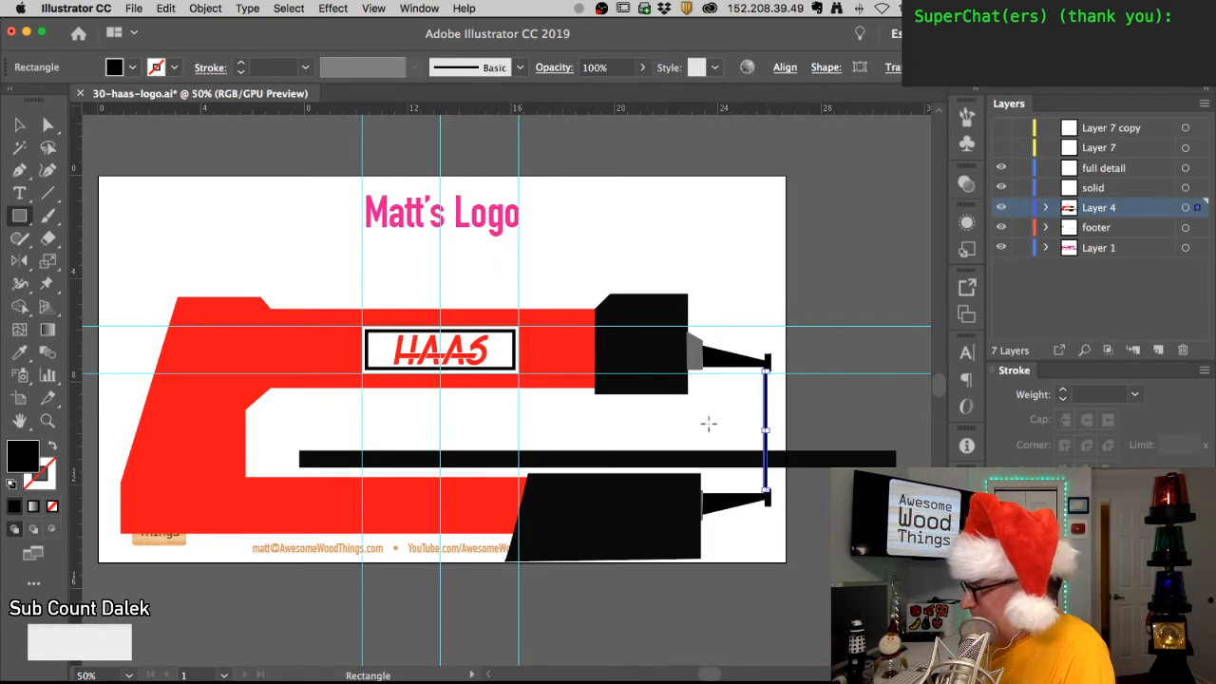
key(Right)
key(Right)
key(Right)
key(Right)
key(Right)
key(Right)
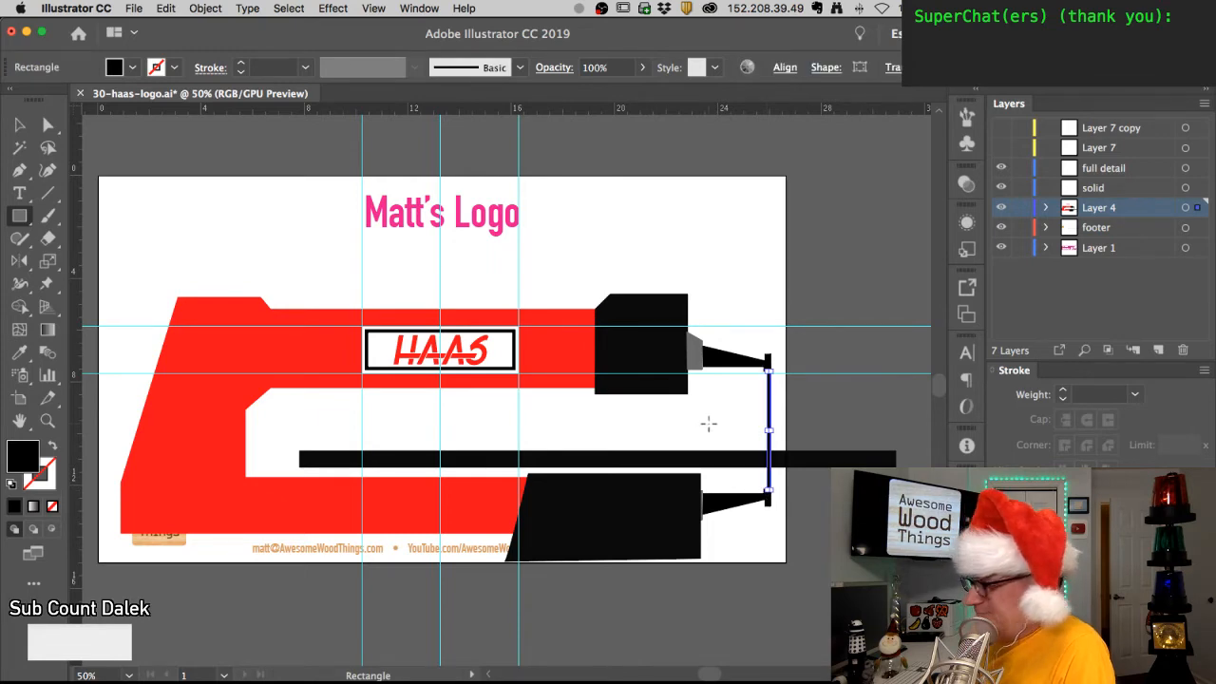
- Fill the thin vertical blade rectangle with light grey and deselect it
double_click(23, 457)
drag(76, 222, 42, 120)
click(495, 83)
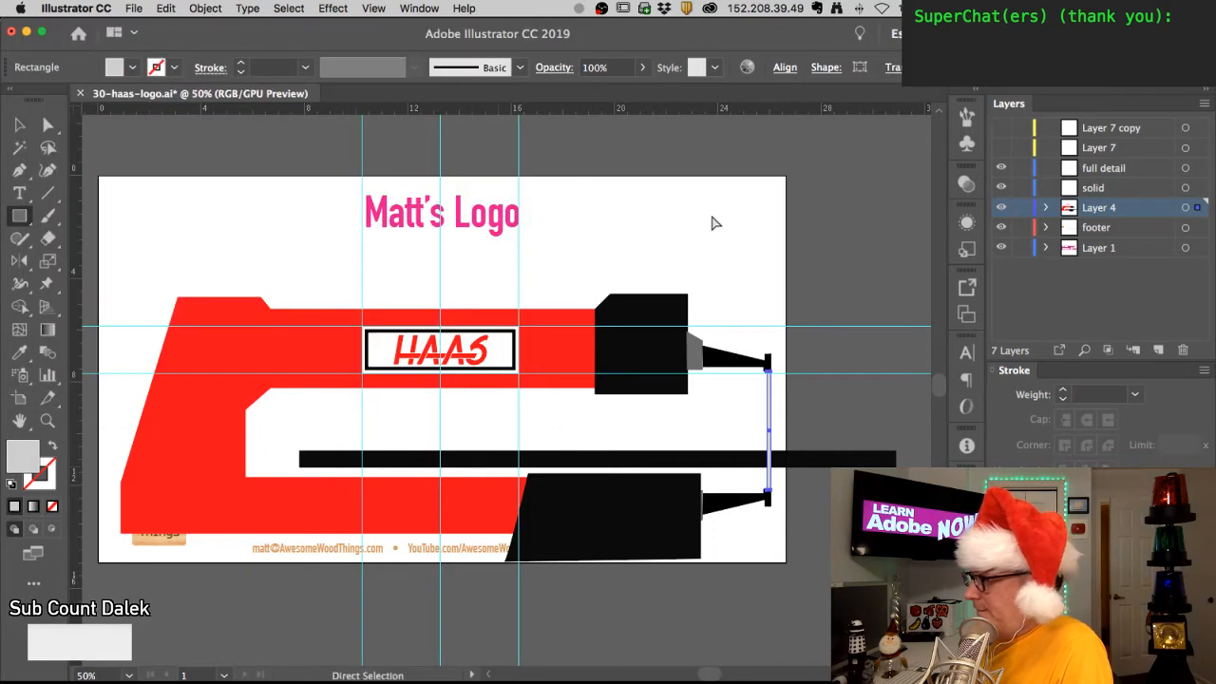
super+click(712, 228)
- Bring the long horizontal black bar to the front so it covers the grey blade, and deselect it
click(797, 463)
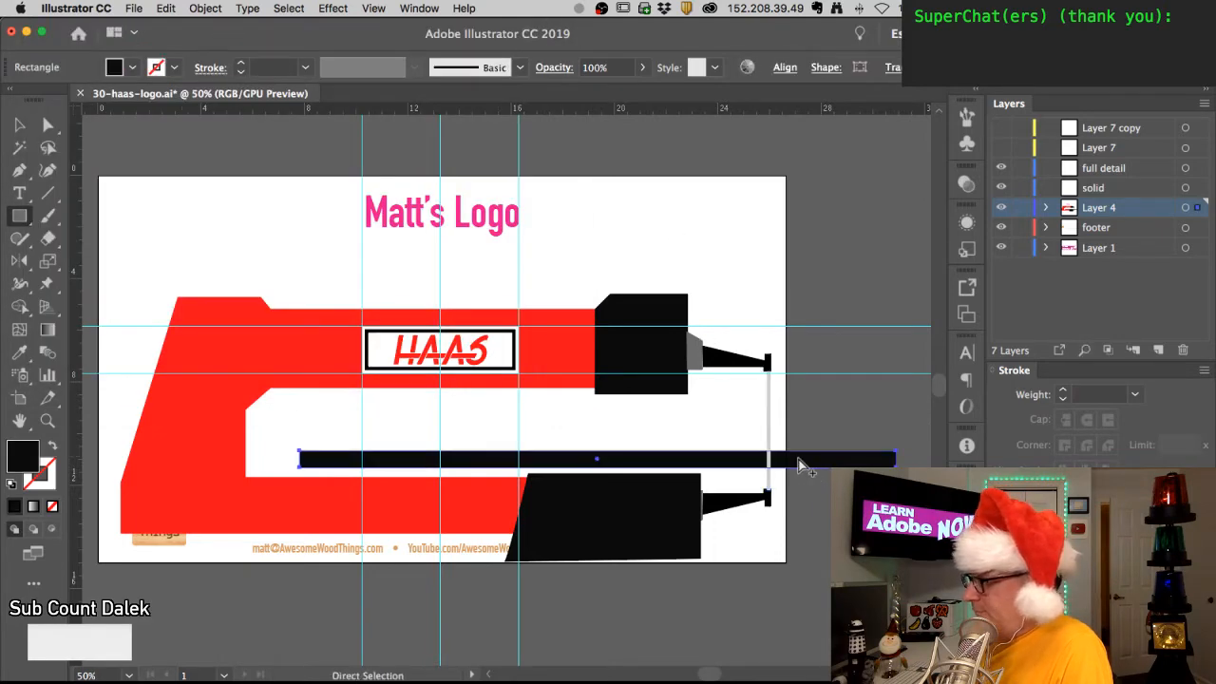
click(205, 7)
click(390, 41)
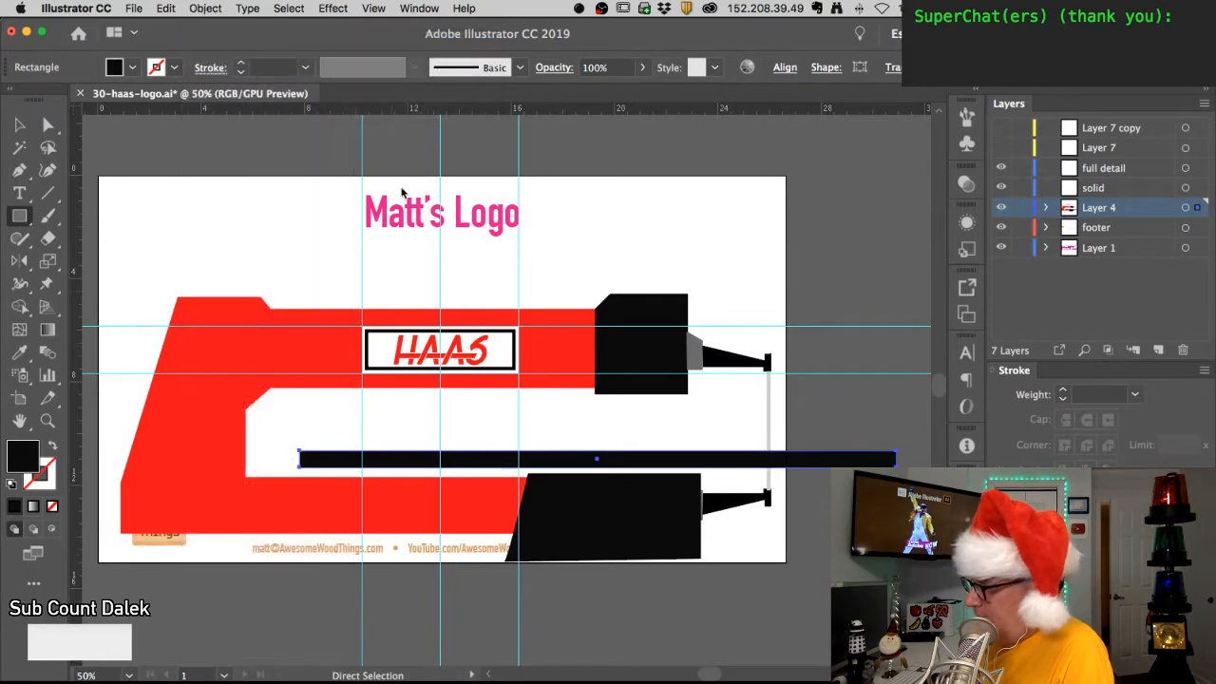
super+click(348, 285)
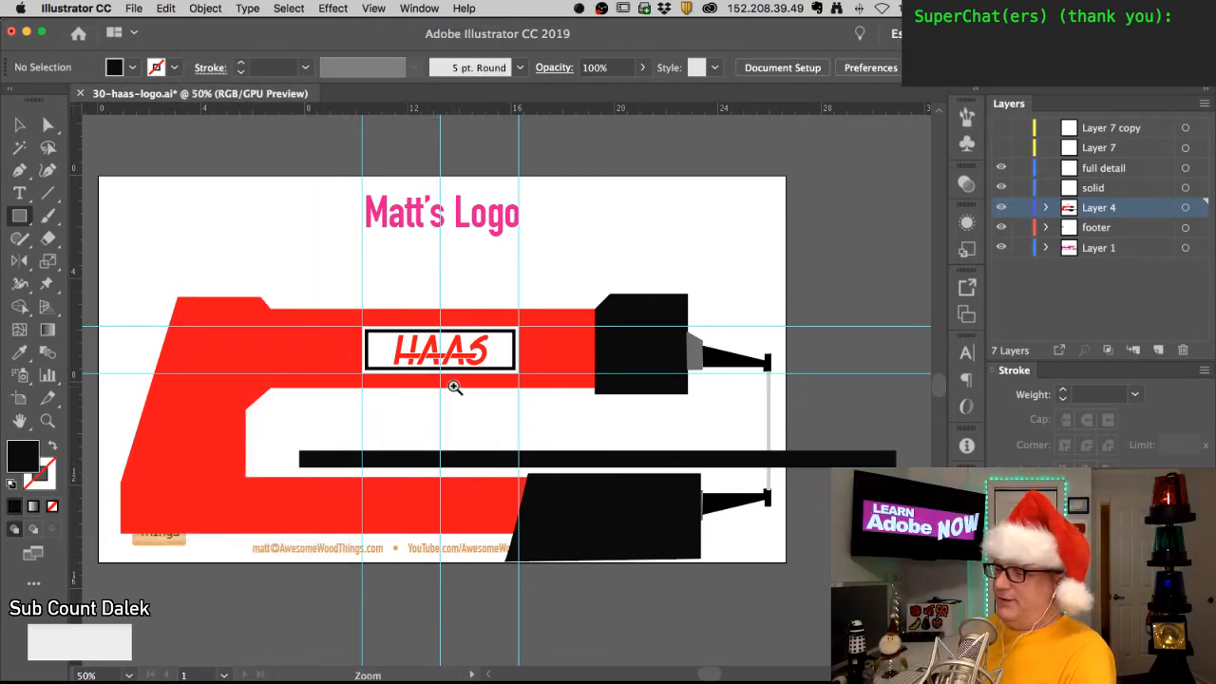
- Inspect the HAAS sign closely once more, and compare it with the complete machine mock-up
click(462, 369)
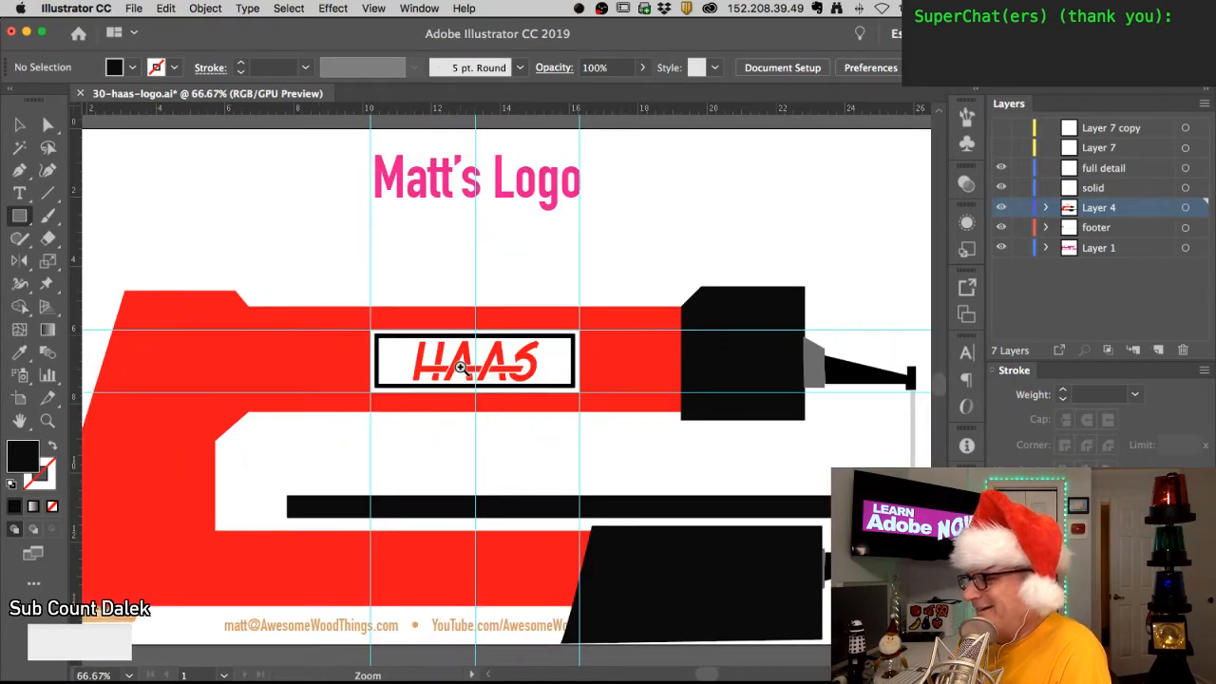
click(463, 369)
click(463, 370)
drag(504, 396, 364, 383)
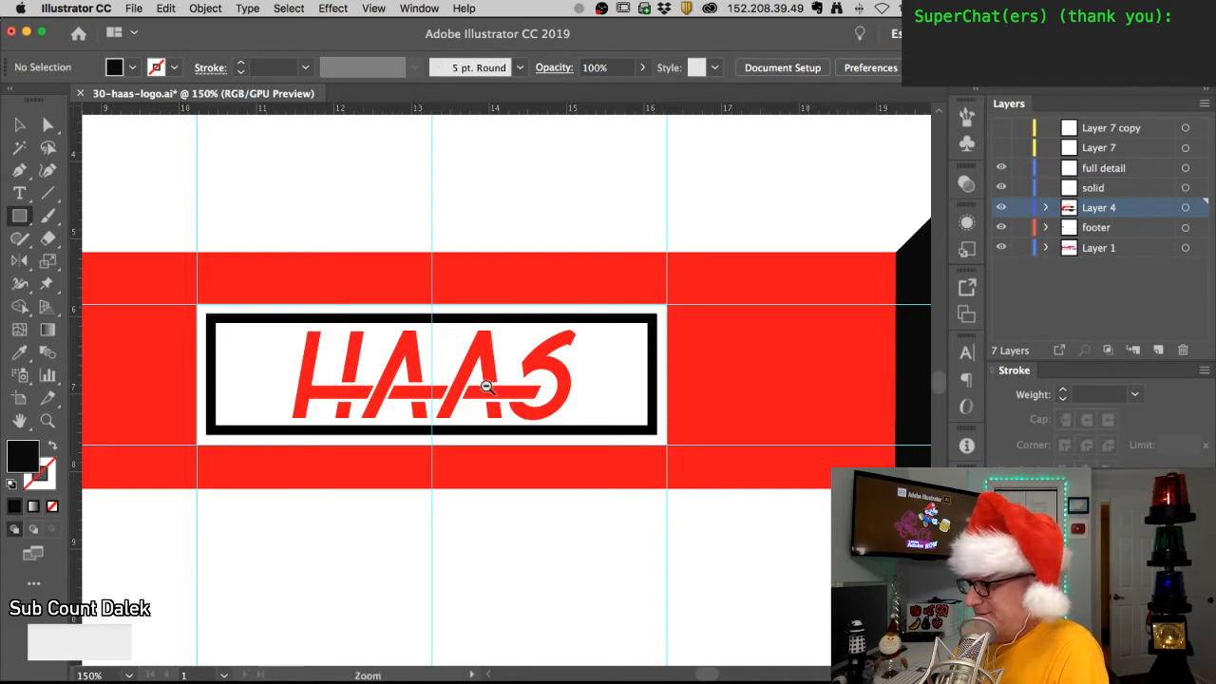
alt+click(485, 387)
alt+click(486, 387)
alt+click(486, 387)
alt+click(486, 386)
drag(486, 387, 491, 343)
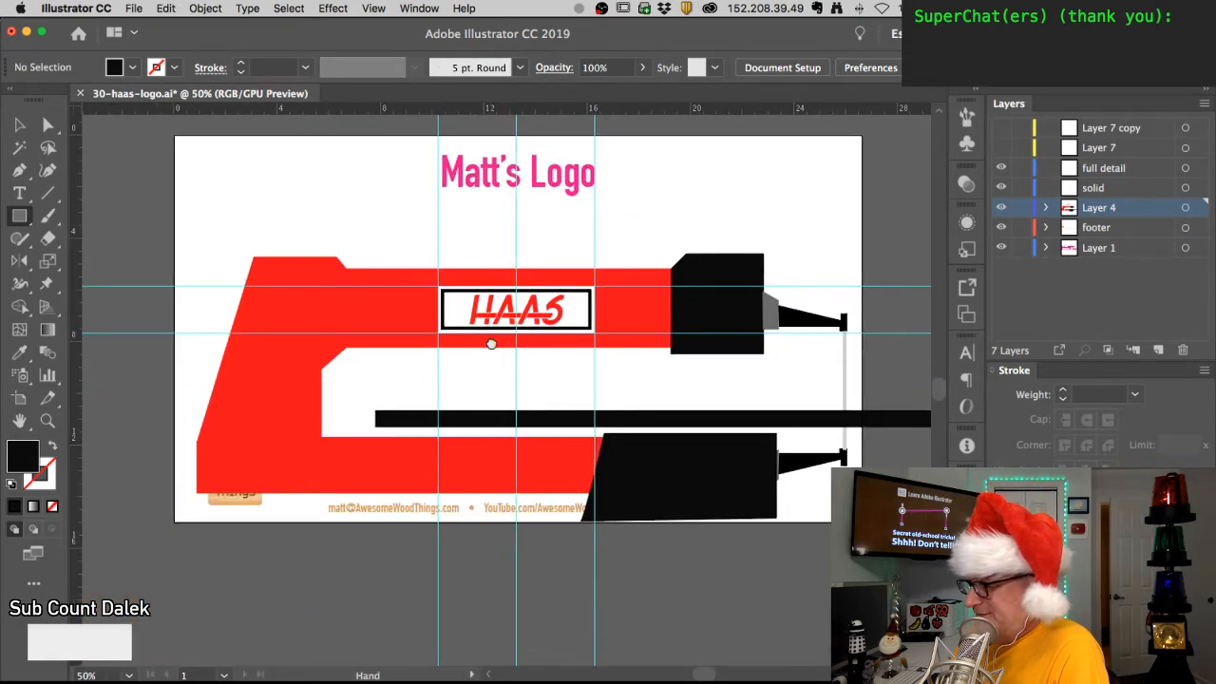
key(a)
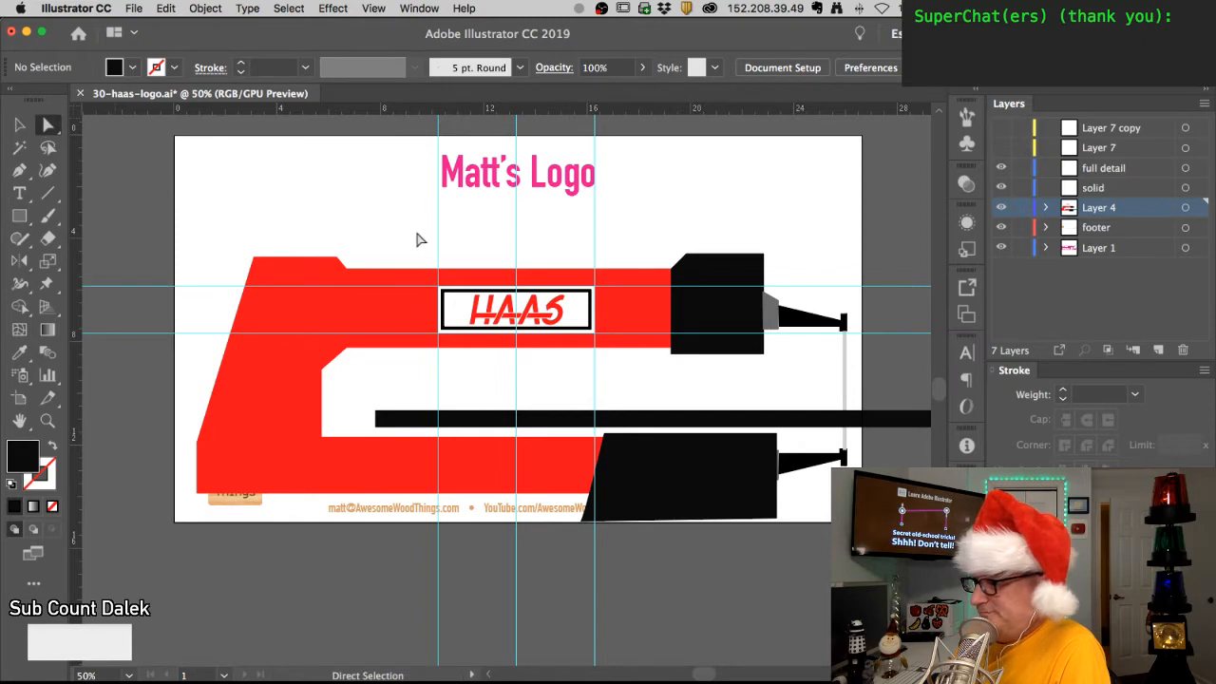
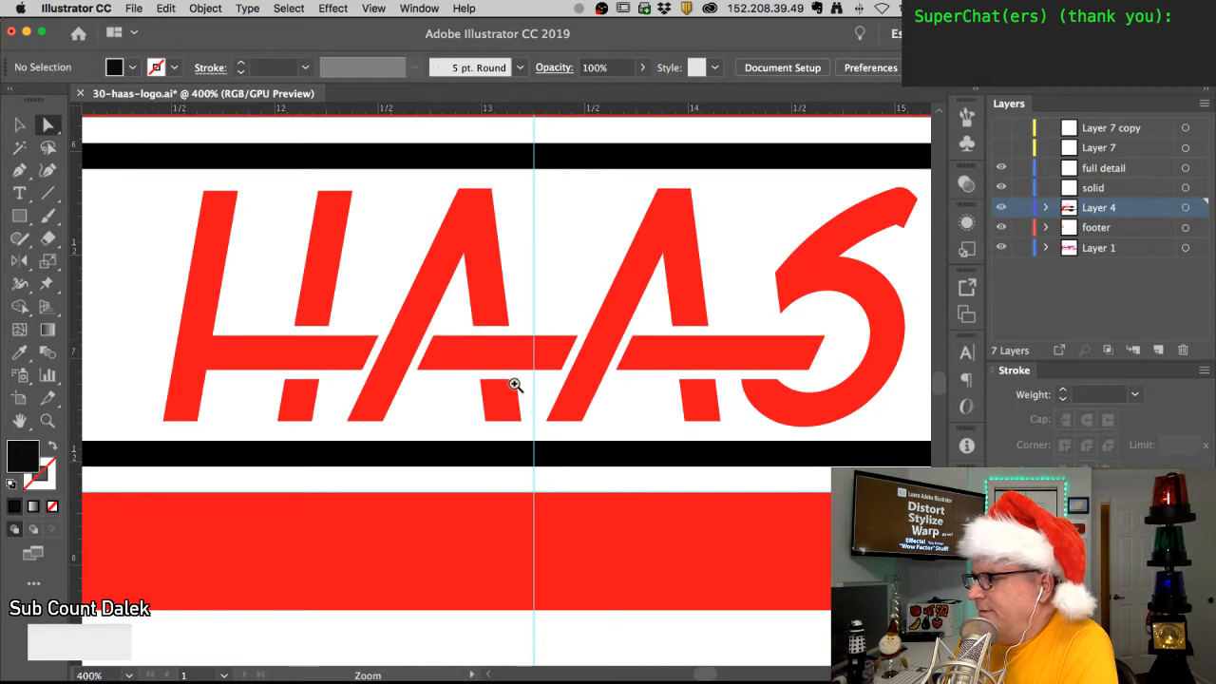
- Inspect the first A by selecting its red shape and the white shape bordering the lower end of its right leg
drag(527, 385, 472, 412)
click(46, 126)
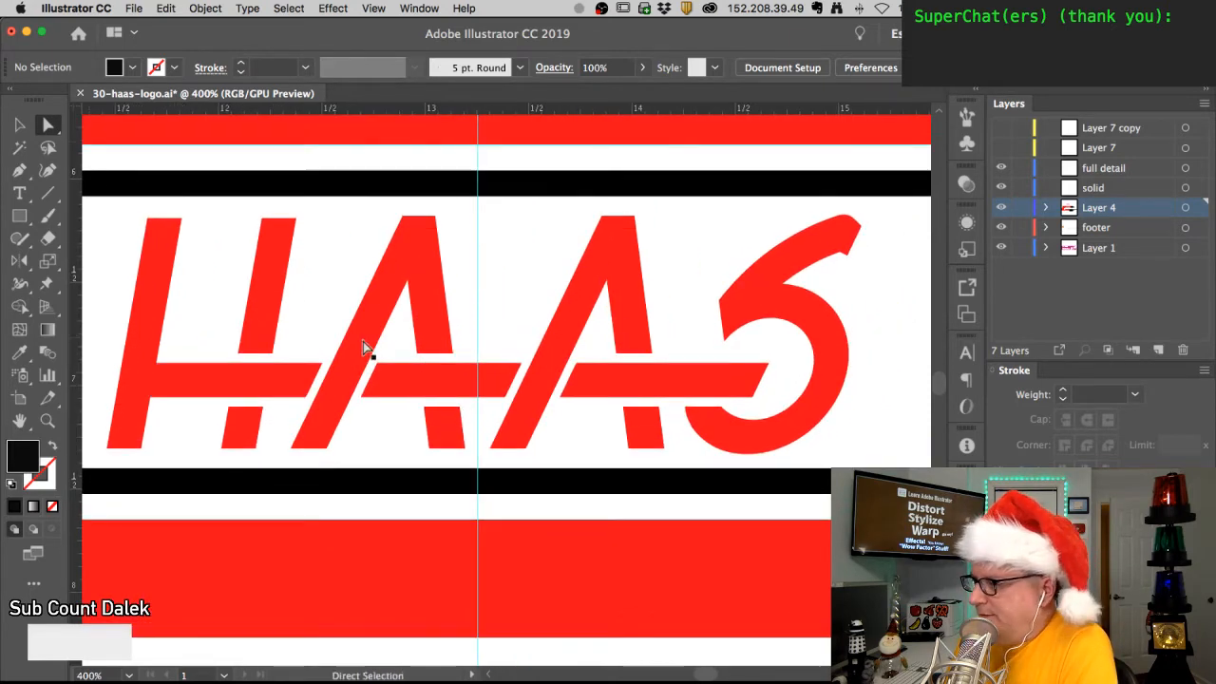
click(432, 369)
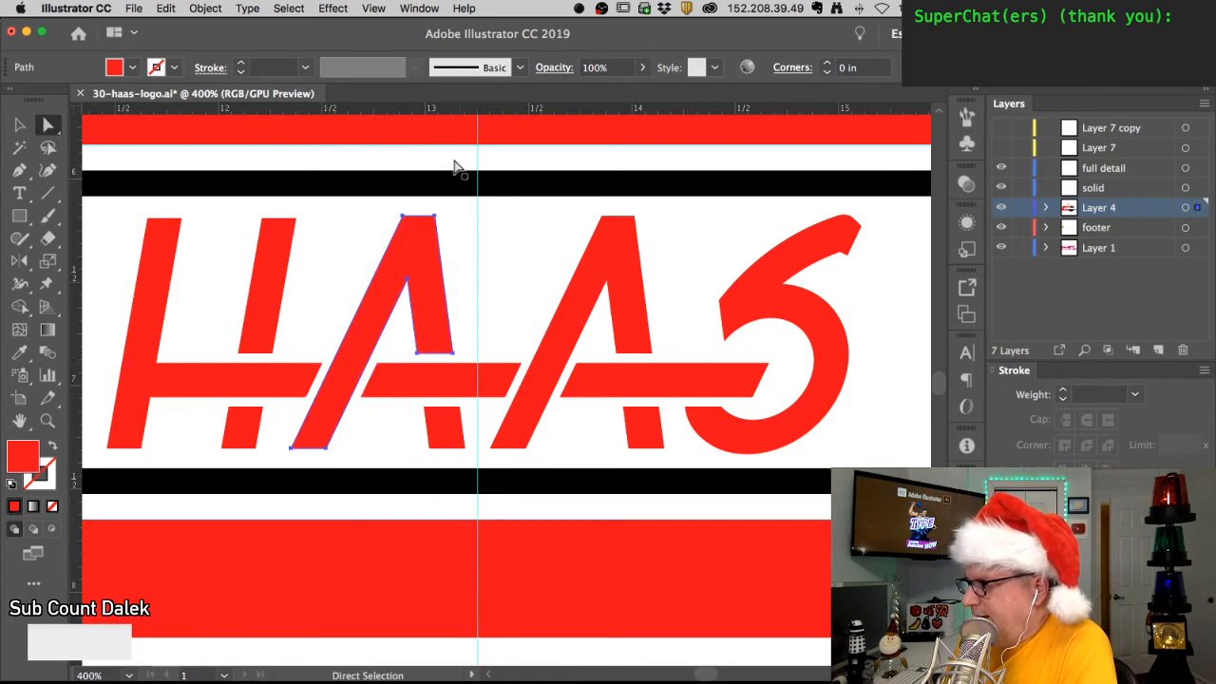
click(454, 166)
click(435, 355)
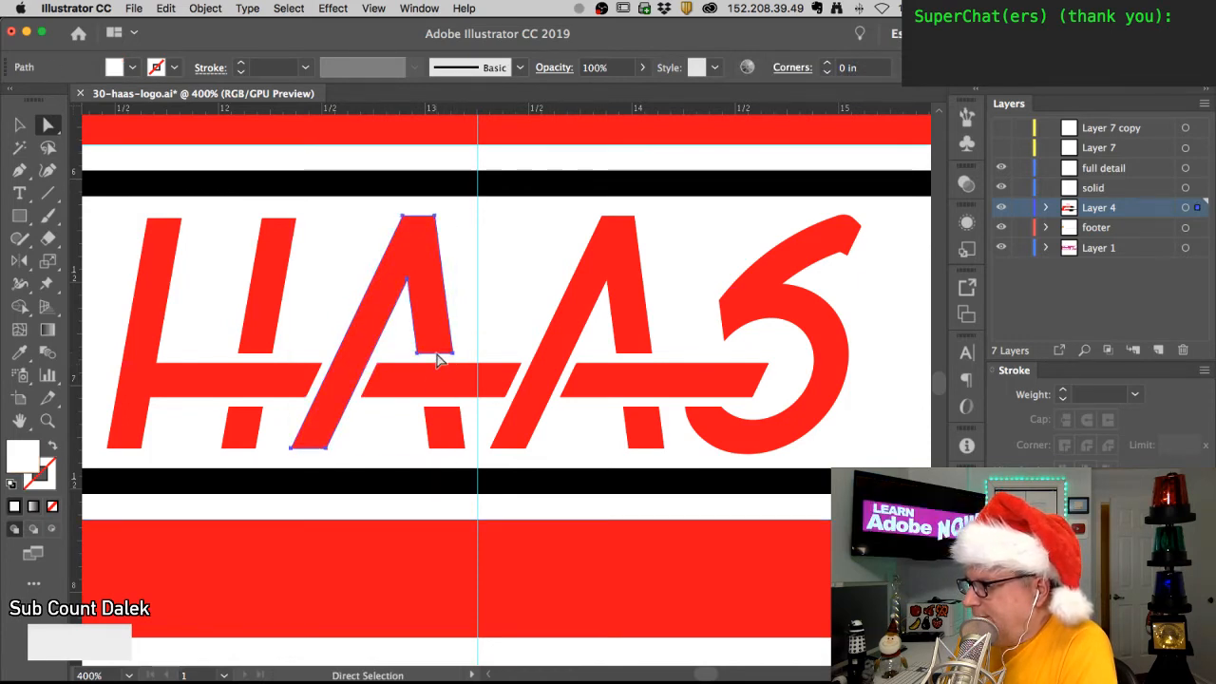
click(408, 355)
click(418, 354)
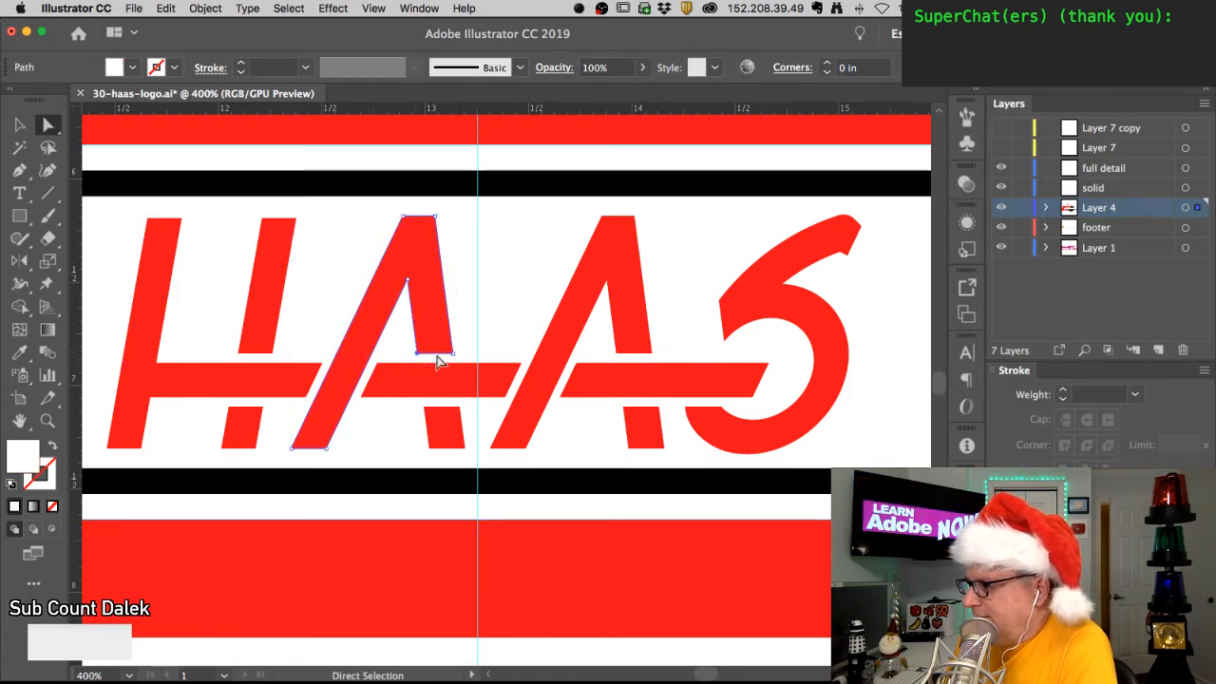
- Try to extend the first A's right leg down to the logo's crossbar
drag(455, 359, 455, 372)
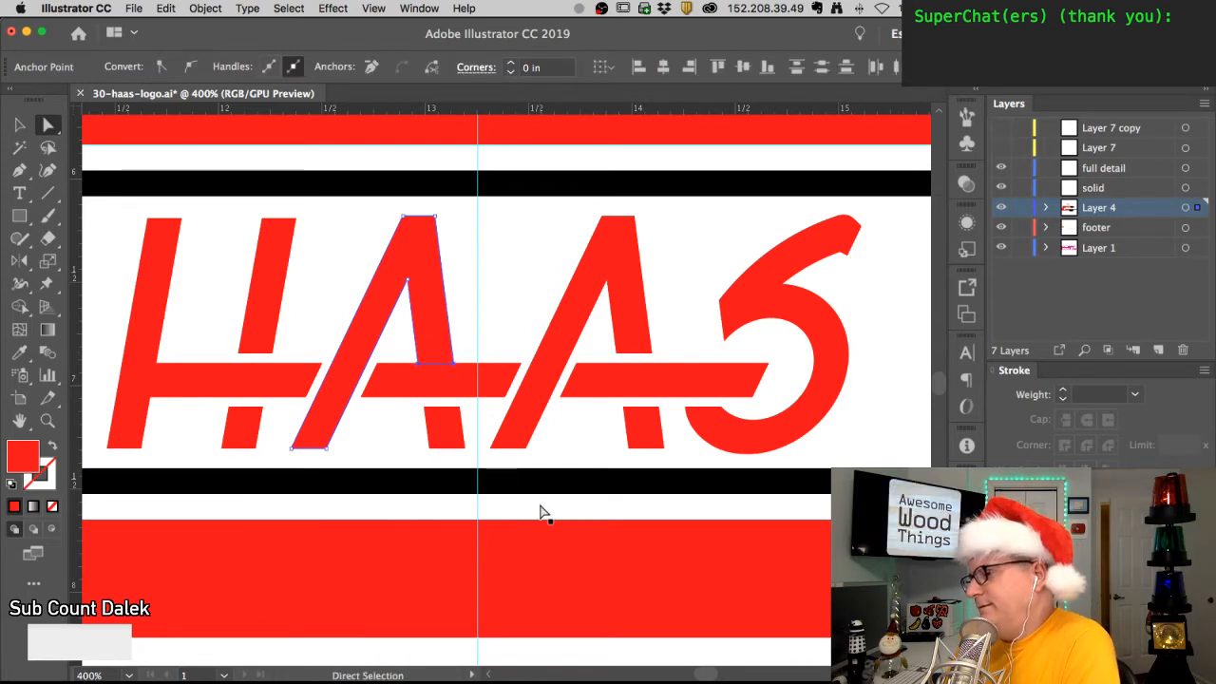
key(super)
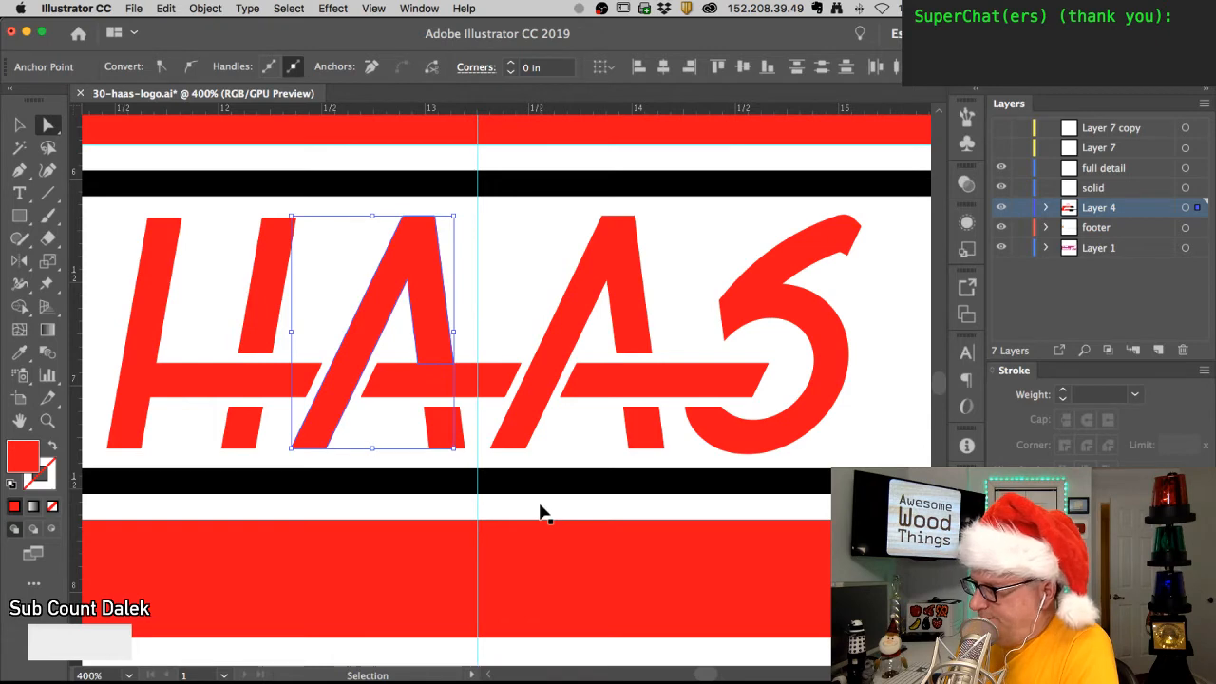
click(352, 161)
key(super+minus)
key(super+minus)
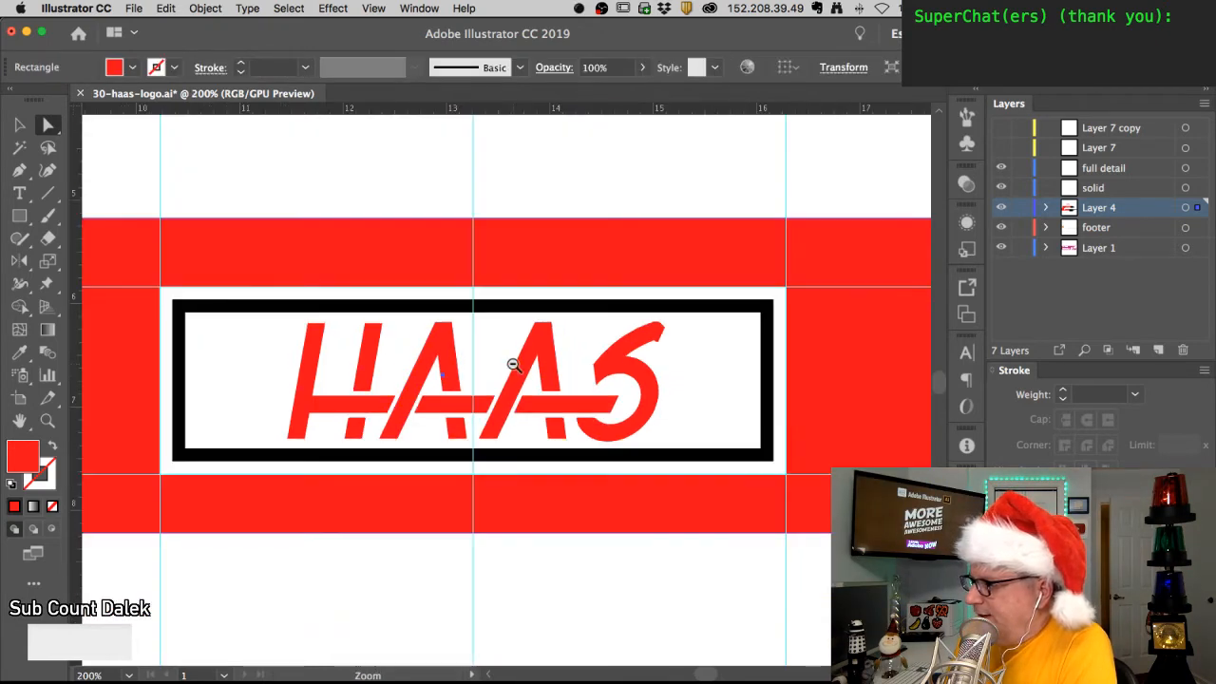
key(super+plus)
key(super+plus)
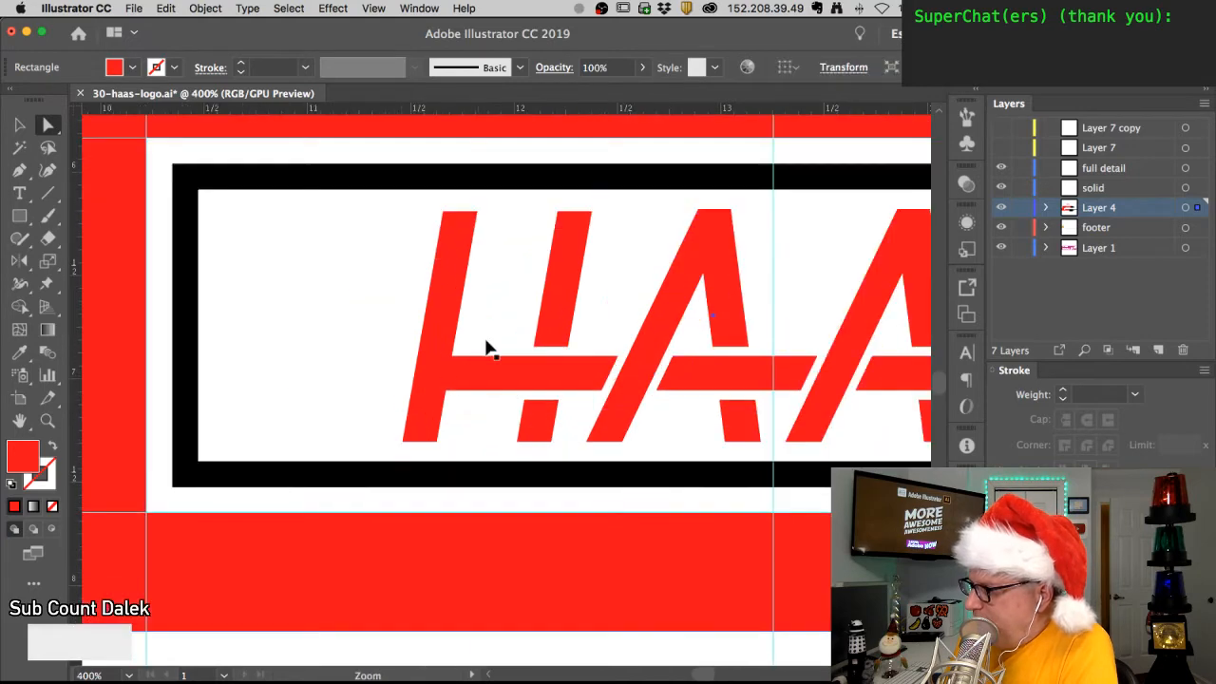
key(space)
drag(596, 352, 371, 360)
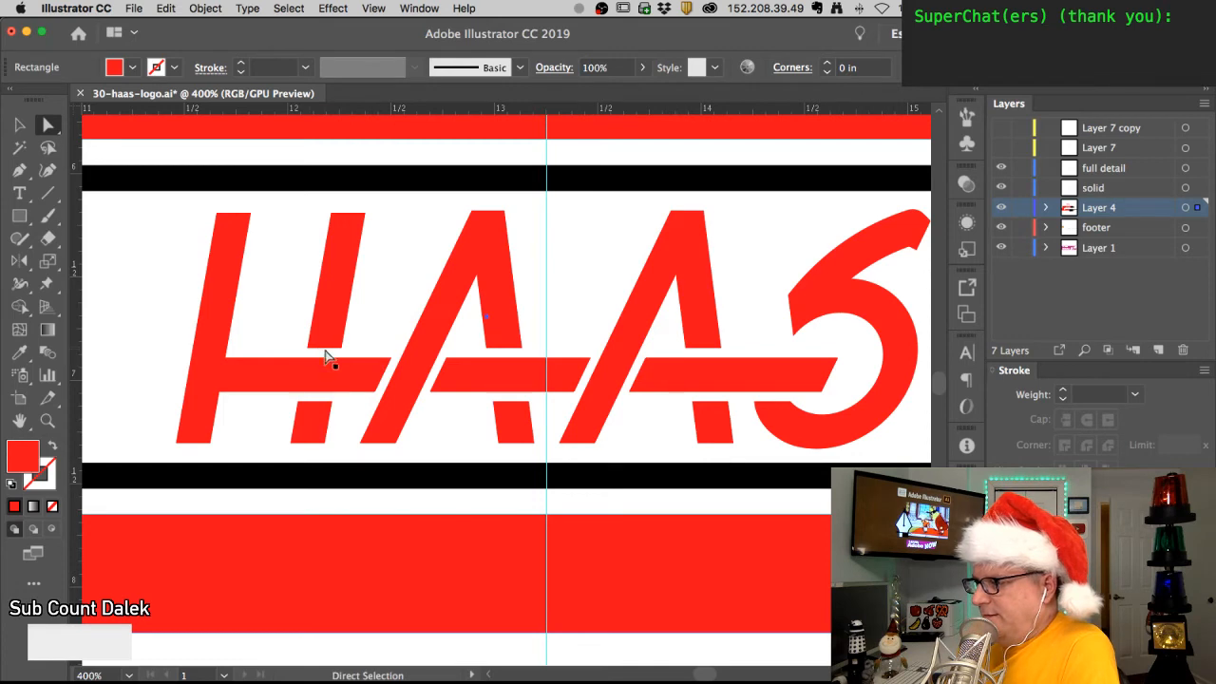
- Lower the bottom edge of the first A's right leg to the crossbar again, and move it back up to restore the gap
click(500, 355)
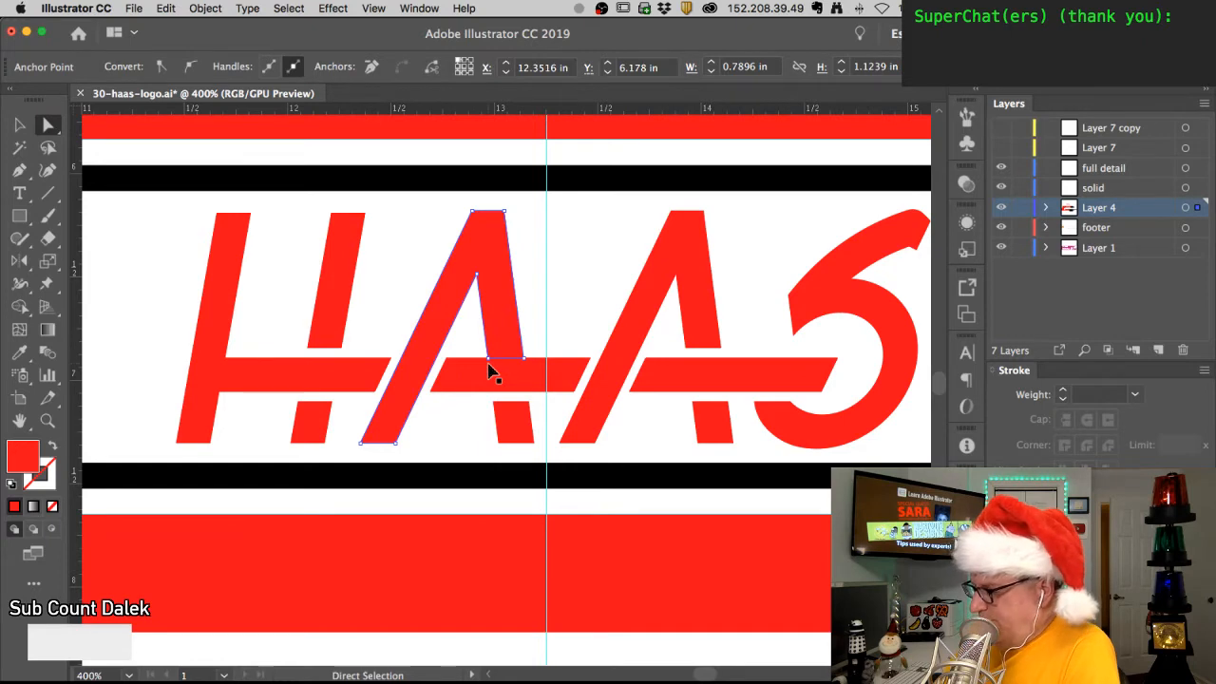
drag(488, 365, 487, 355)
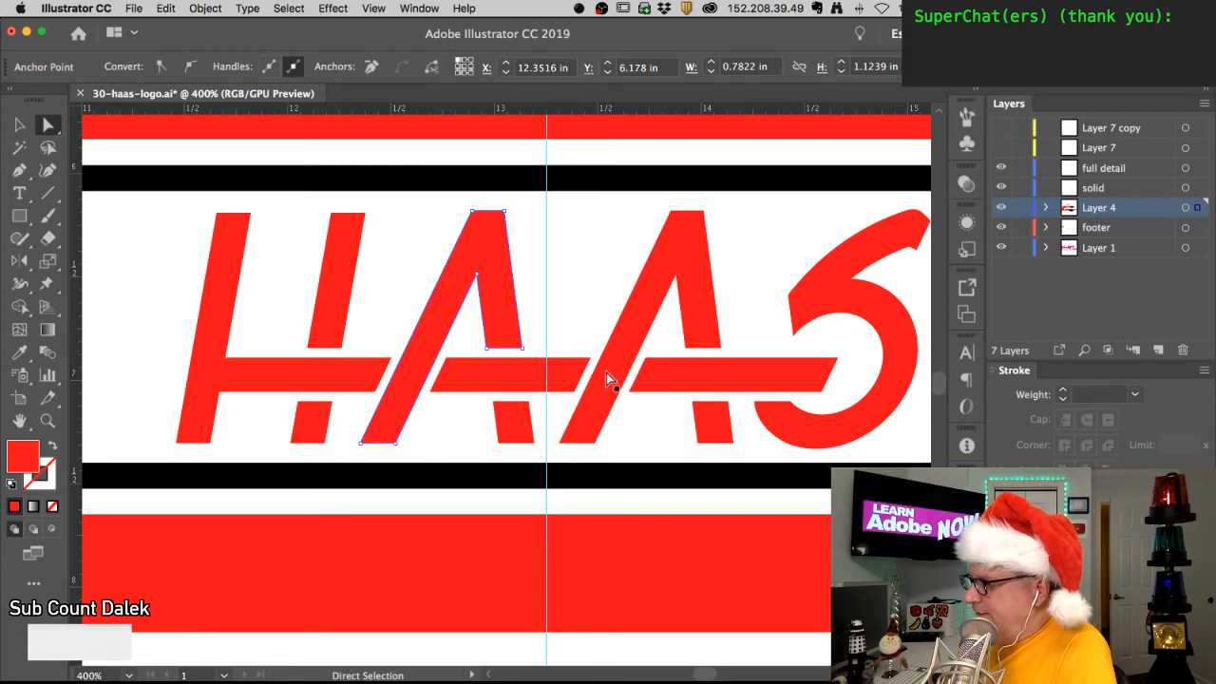
alt+super+click(536, 378)
alt+super+click(536, 378)
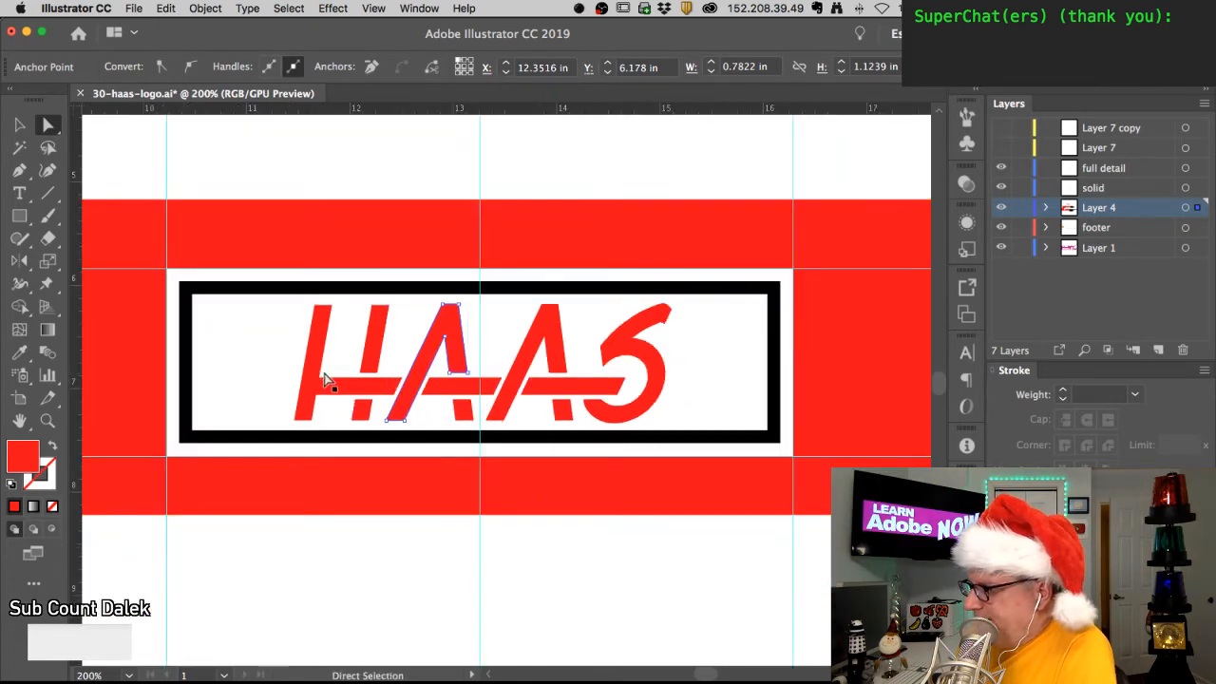
- Move the H's main stroke and crossbar piece upward, and undo the move
click(561, 176)
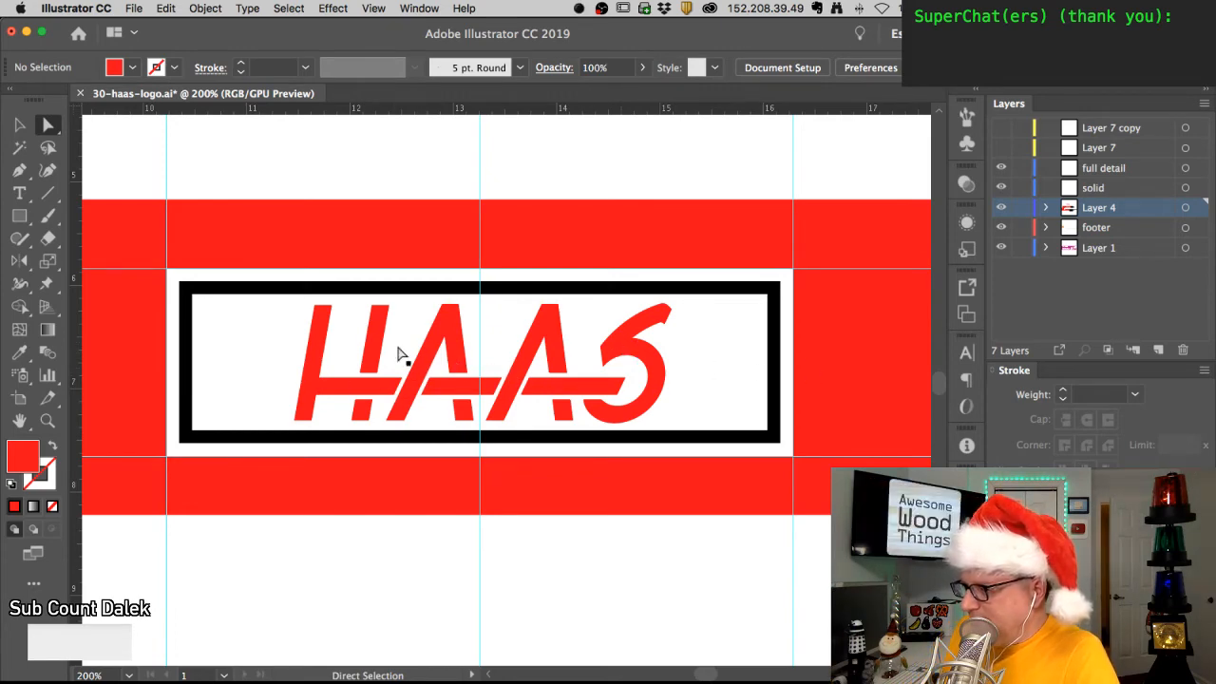
drag(333, 392, 332, 359)
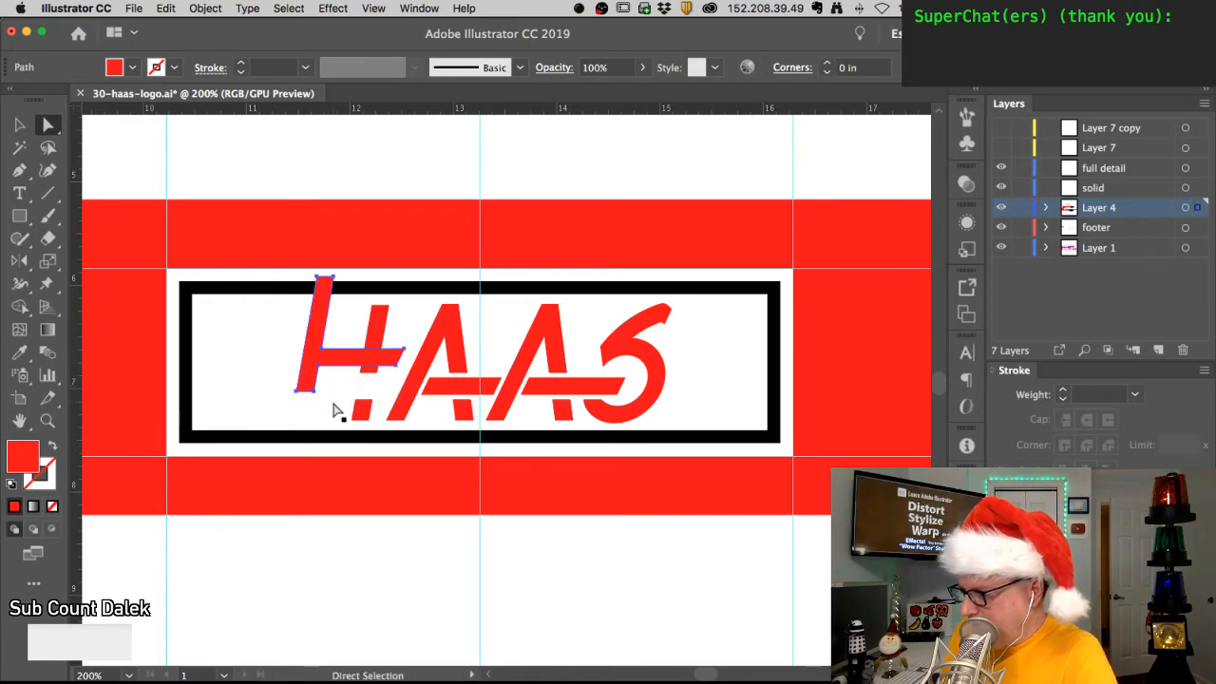
key(super+z)
key(super+shift+a)
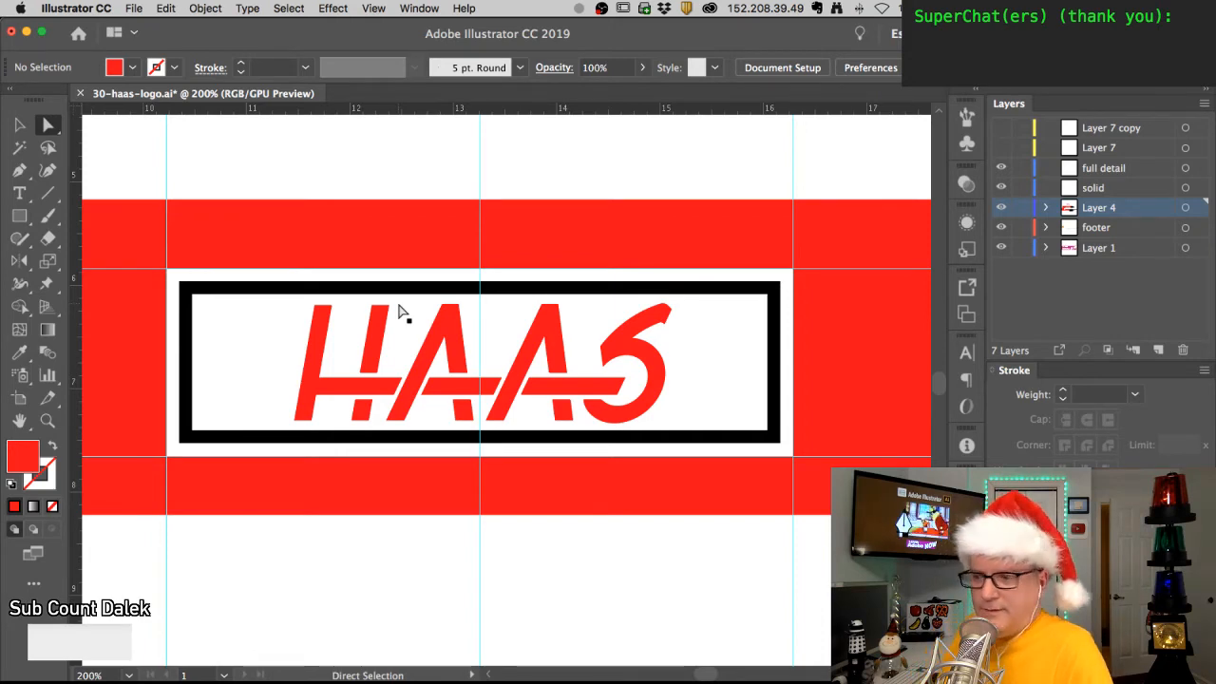
- Examine the HAAS lettering up close and within its framed plate on the red band
alt+super+click(525, 369)
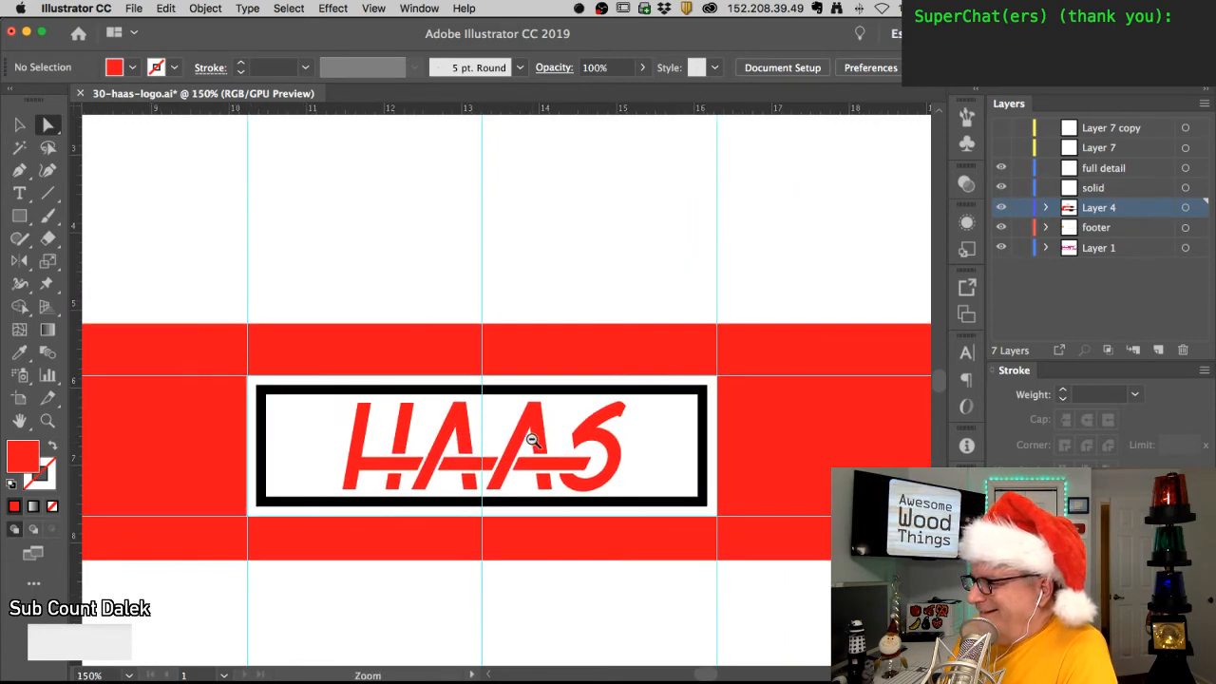
alt+super+click(532, 439)
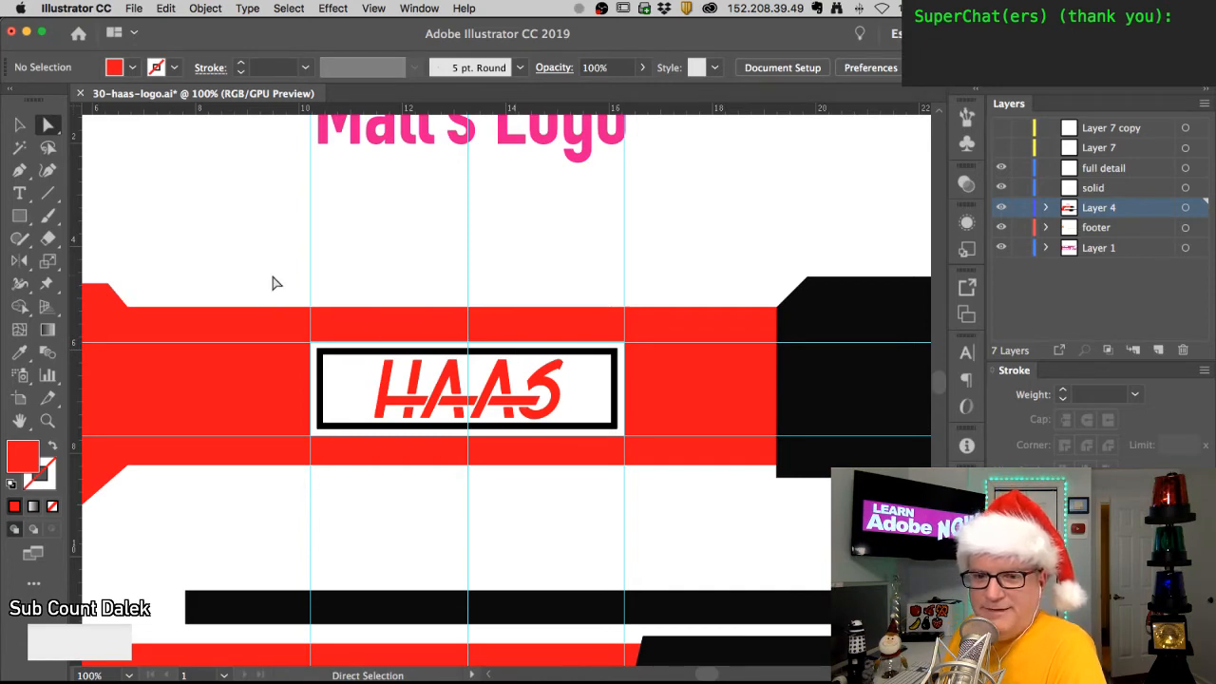
key(super+space)
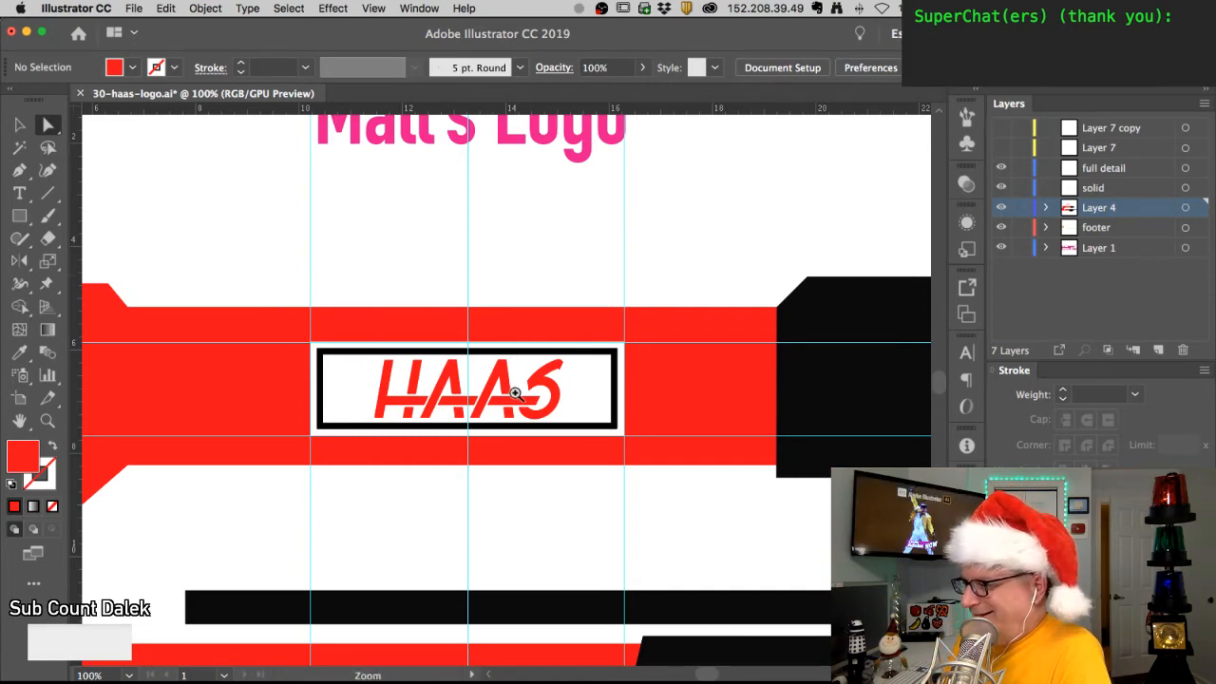
click(498, 396)
click(497, 397)
click(497, 398)
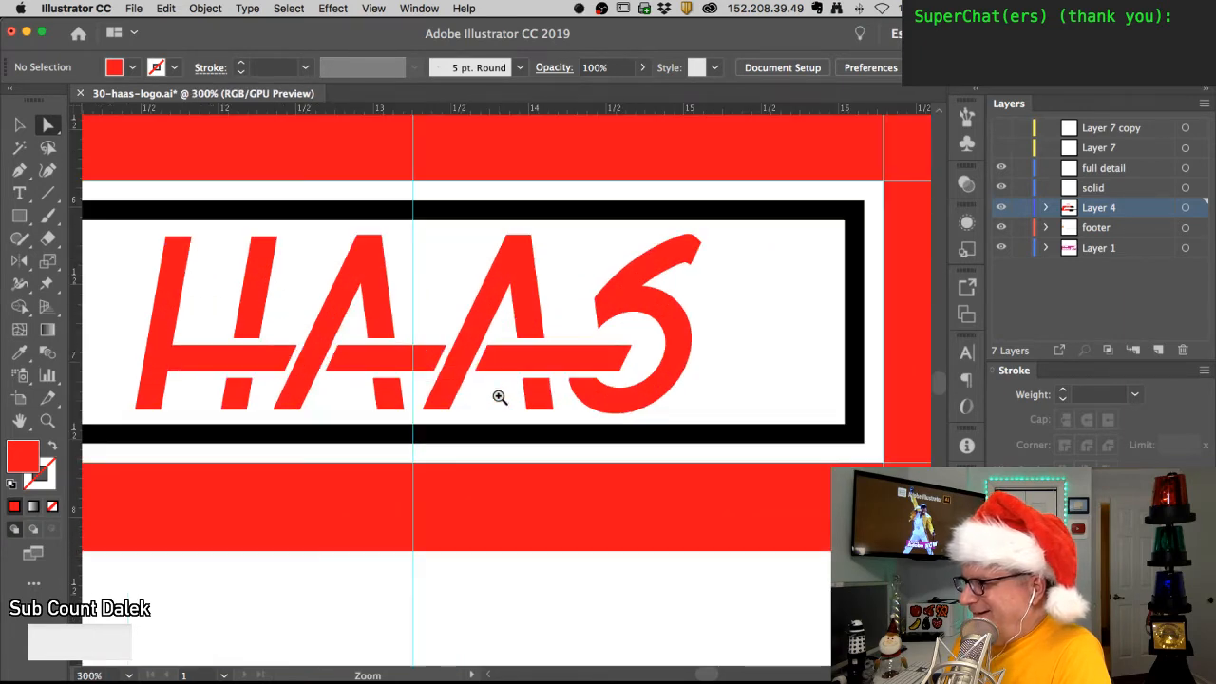
click(500, 396)
scroll(484, 387, up, 4)
scroll(483, 387, left, 5)
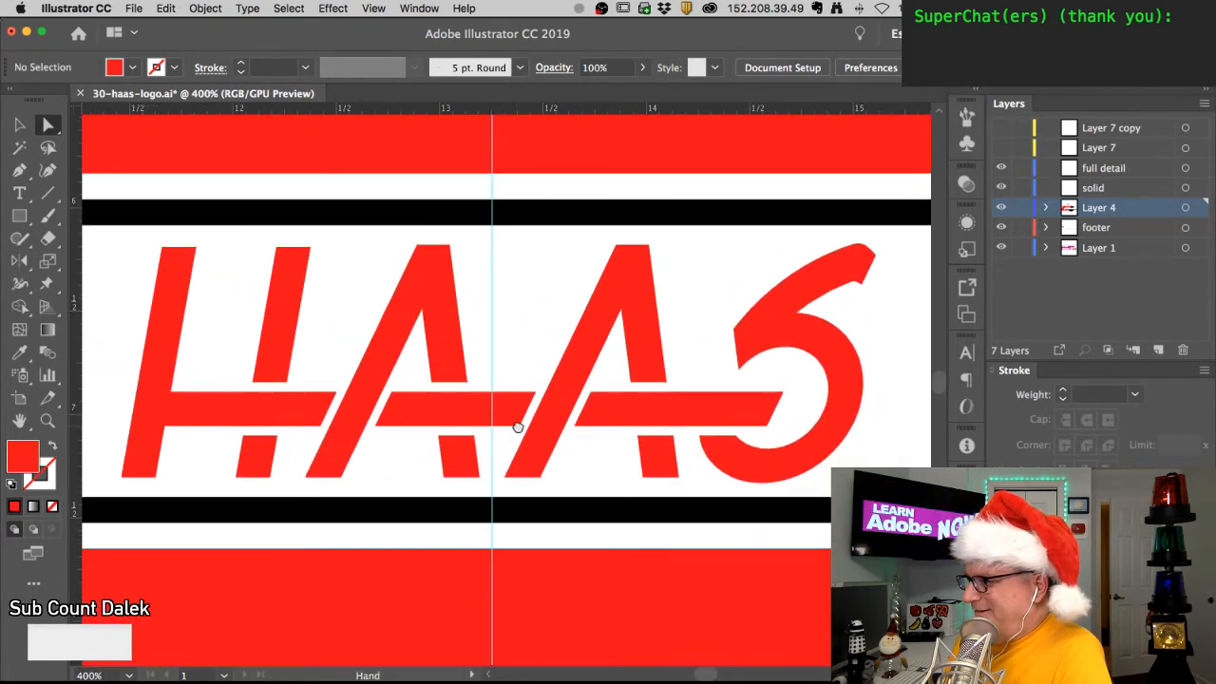
alt+click(538, 418)
alt+click(539, 419)
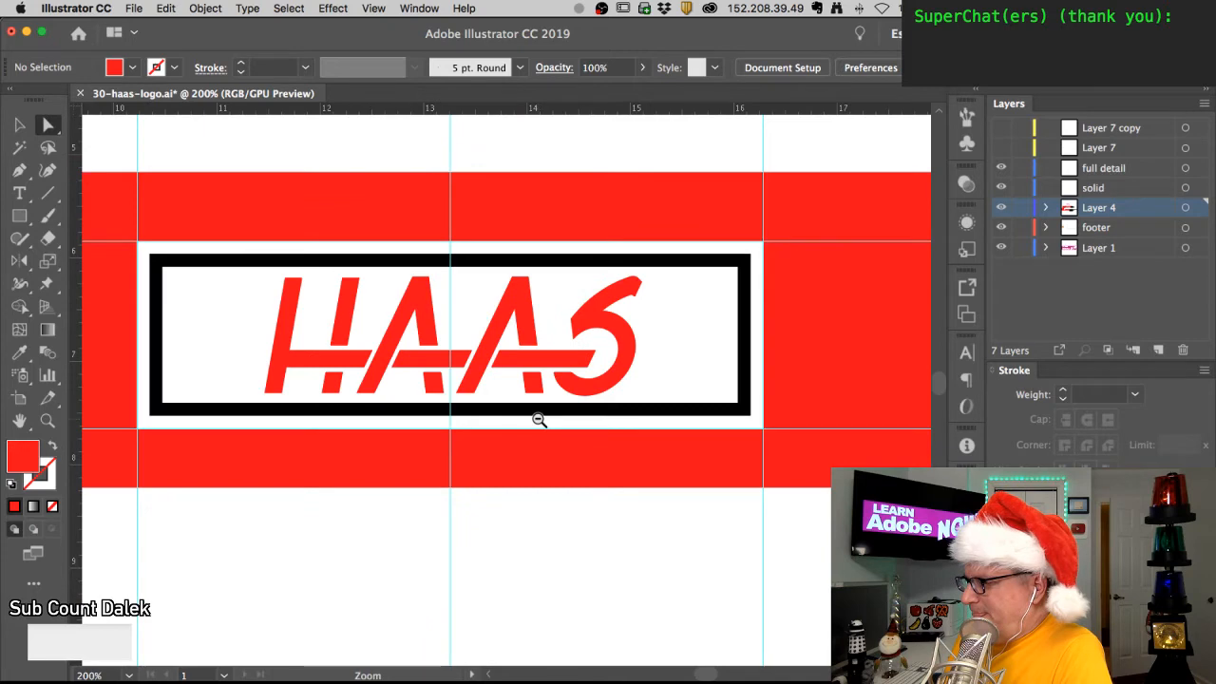
alt+click(539, 419)
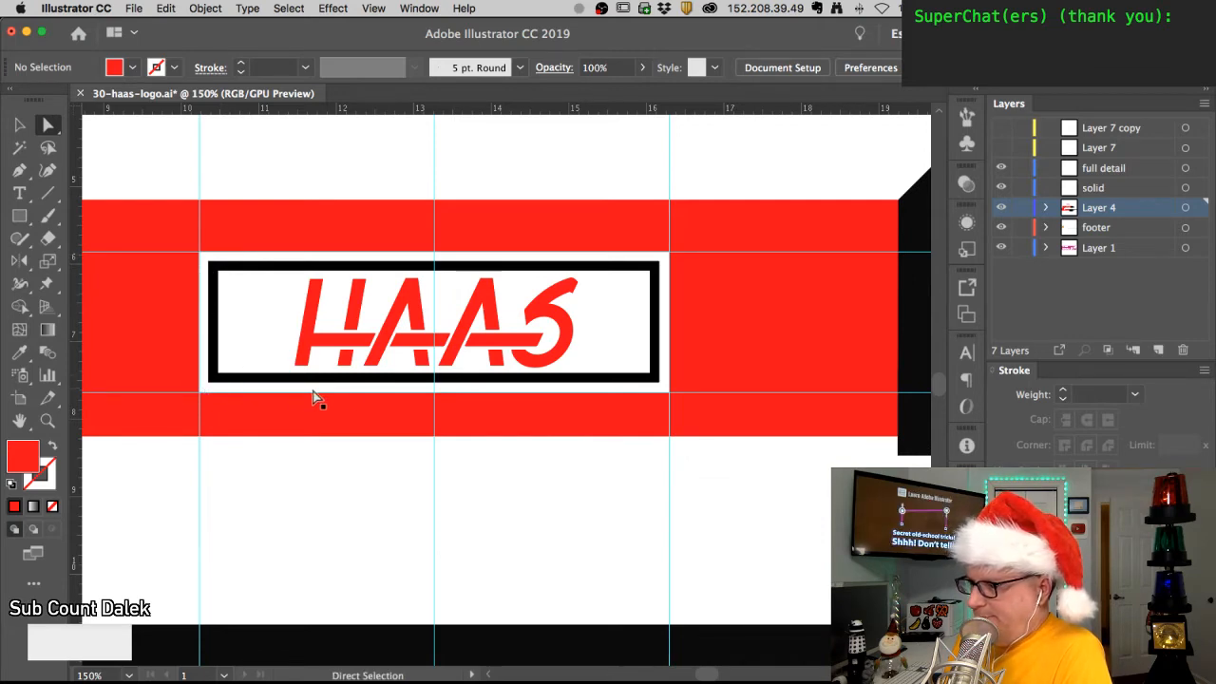
- Draw a closed parallelogram about 1.9 in wide and 0.7 in tall below the red band with the Pen tool
click(632, 391)
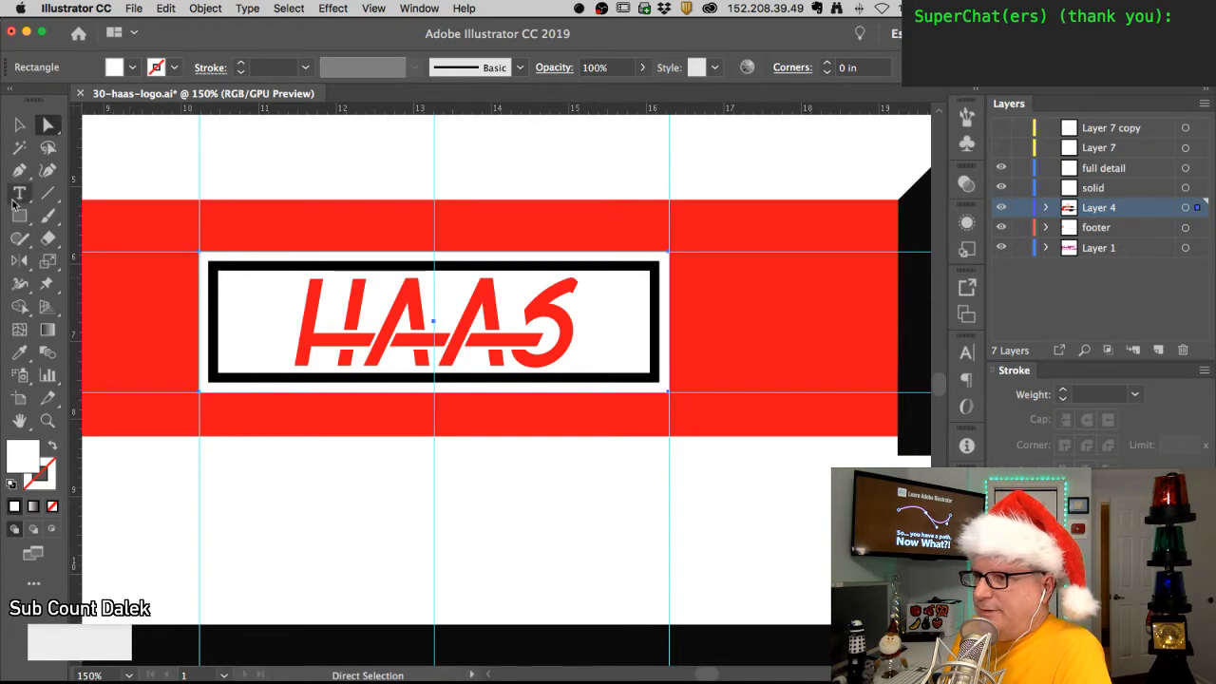
click(19, 170)
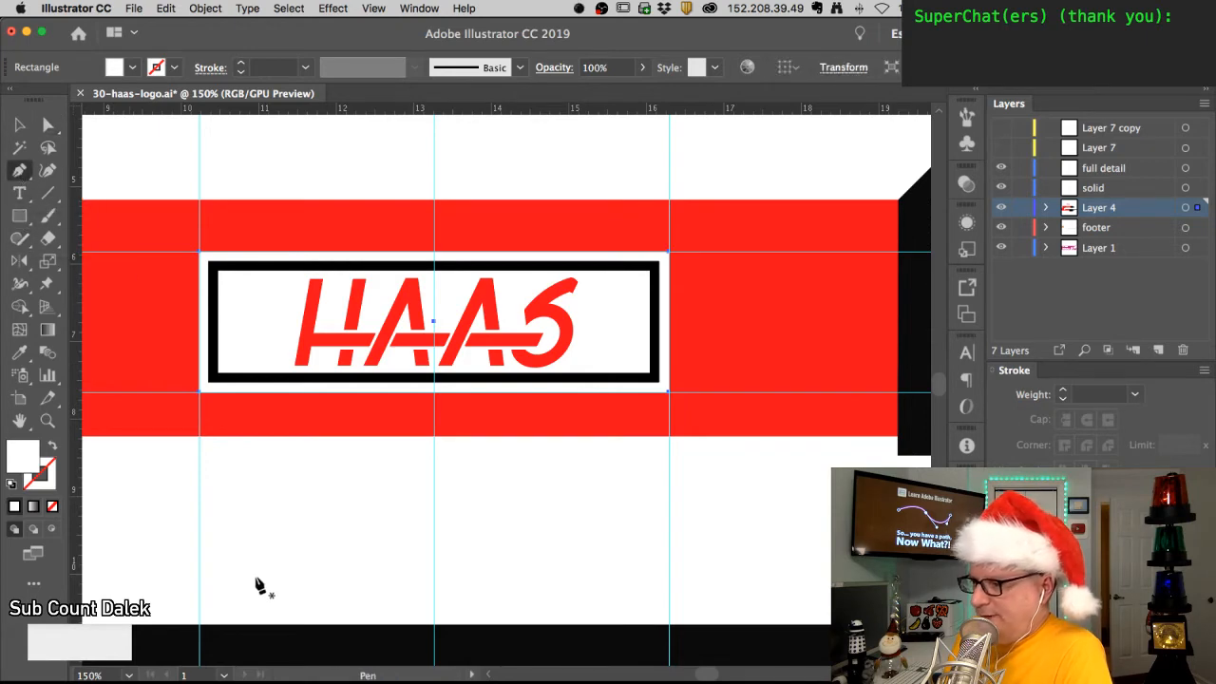
click(299, 485)
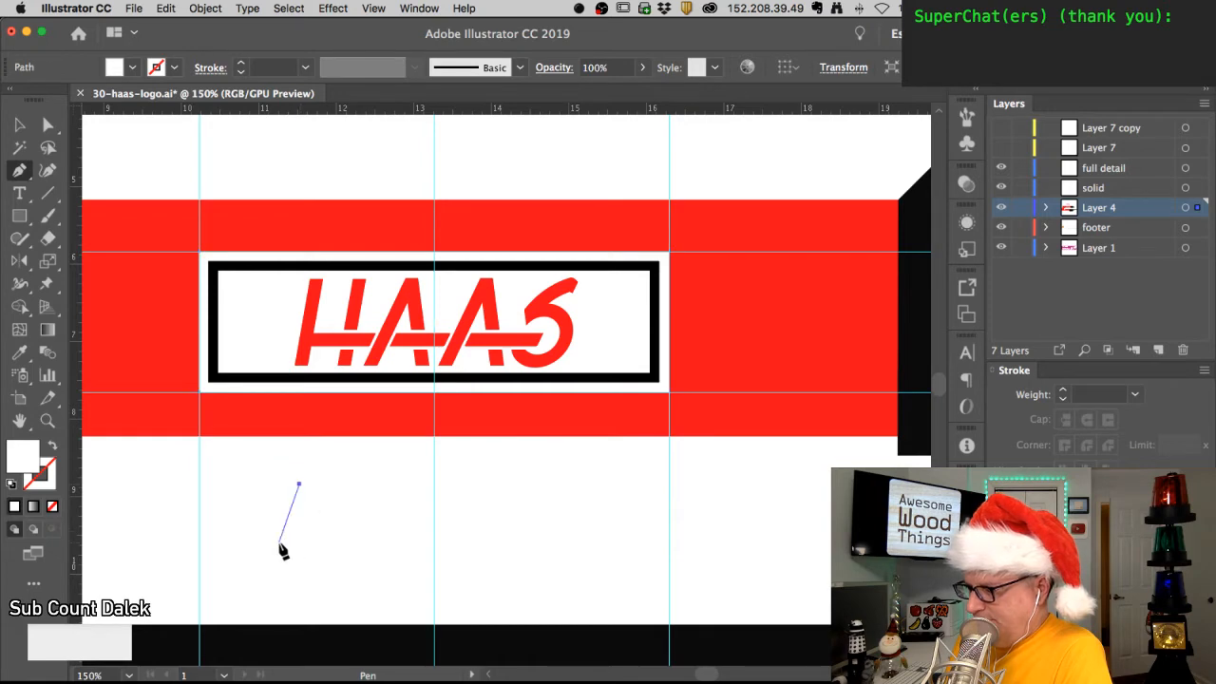
click(278, 543)
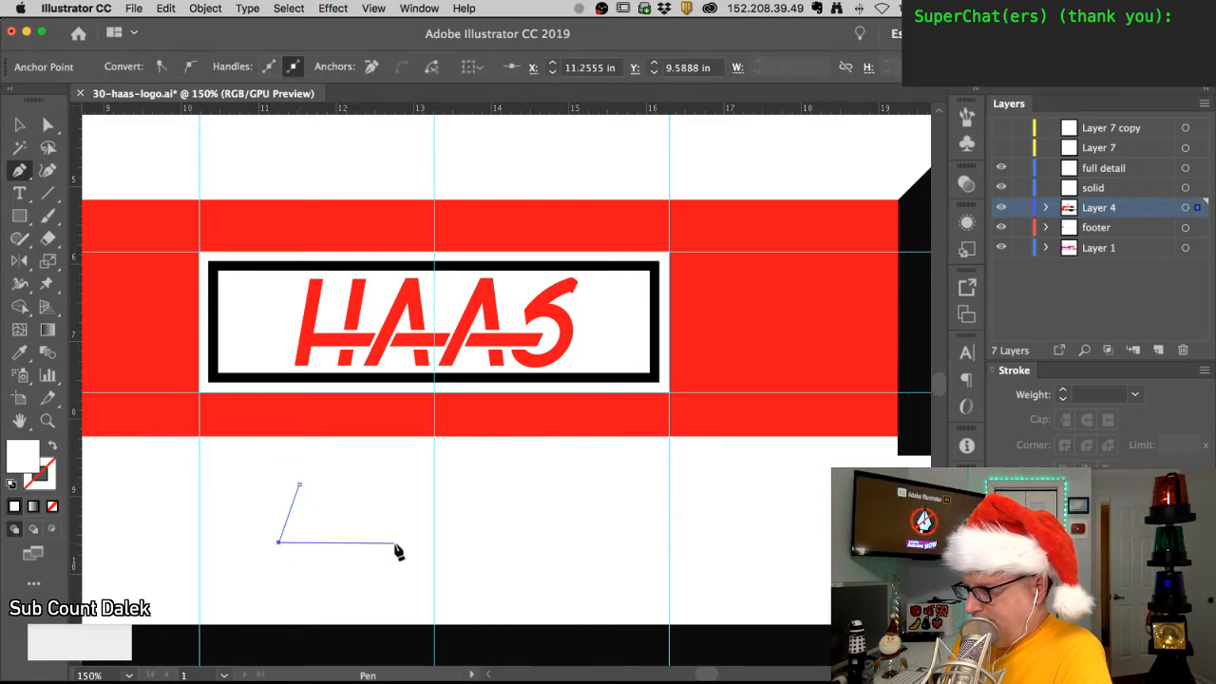
click(428, 487)
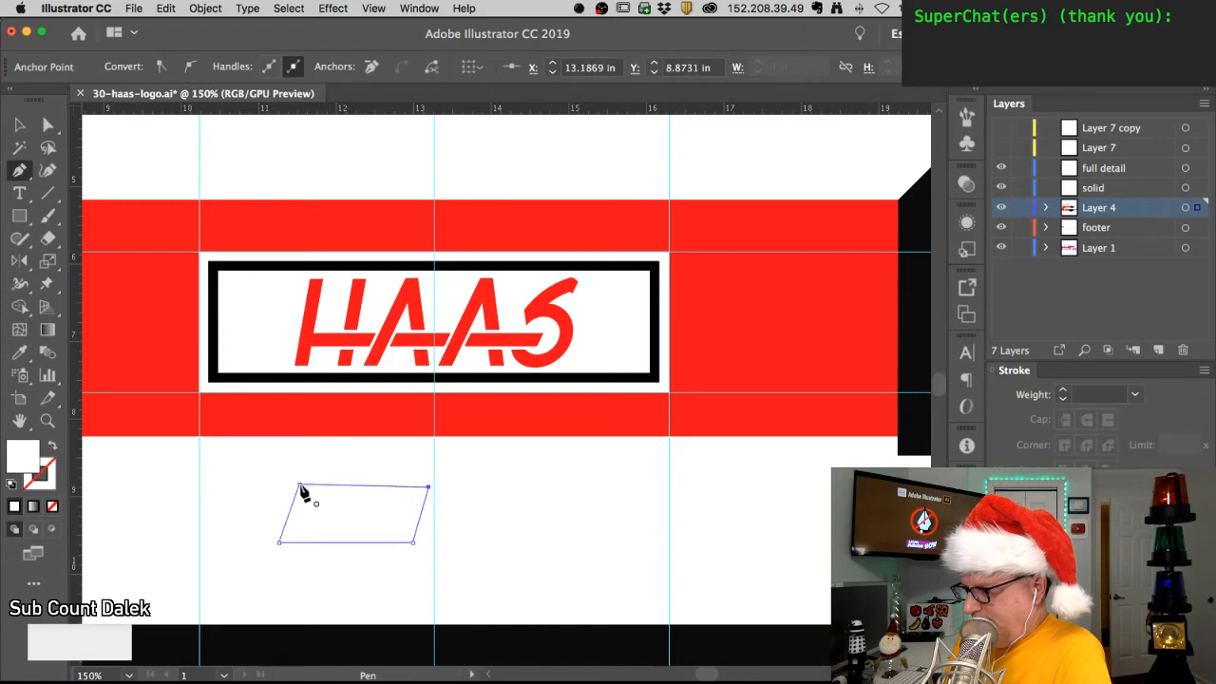
click(300, 488)
super+click(445, 494)
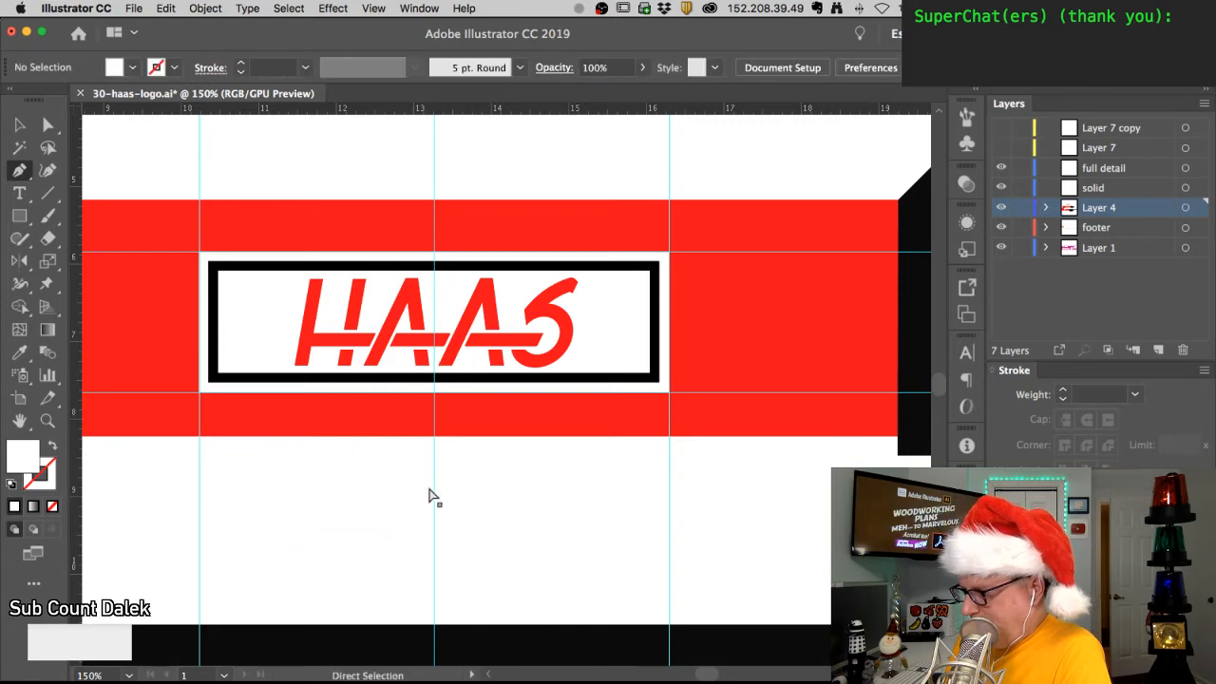
- Give the parallelogram a 1 pt black stroke and no fill
click(427, 479)
alt+click(151, 475)
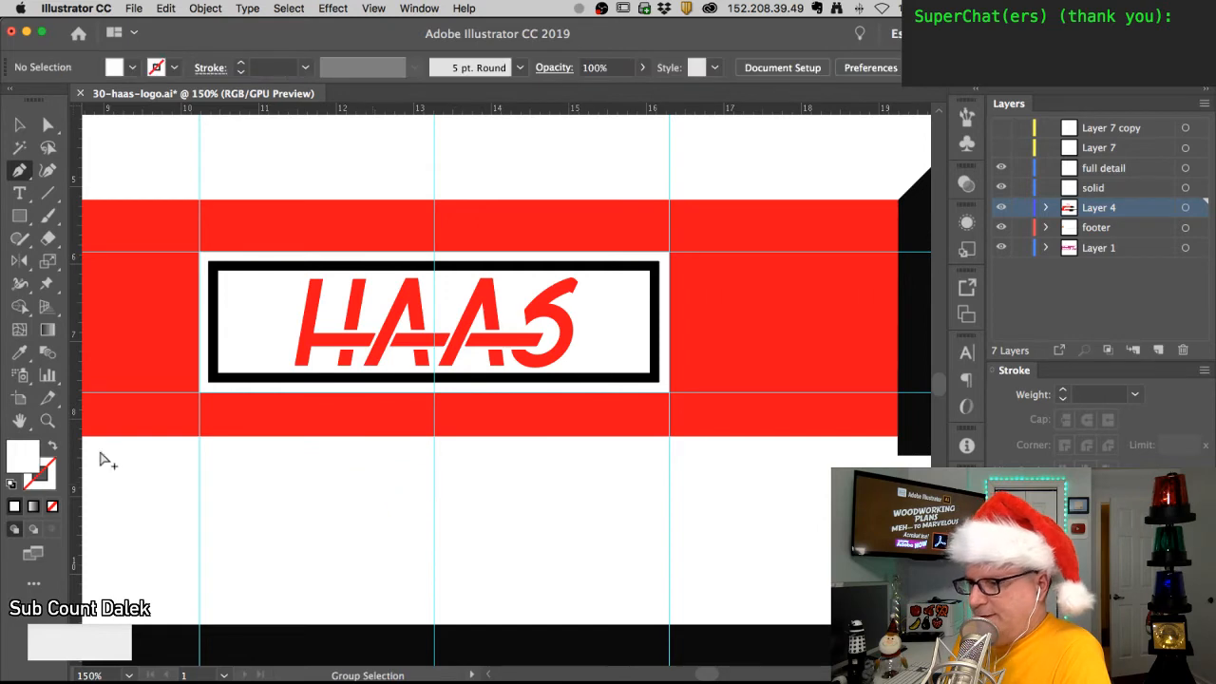
click(11, 482)
click(54, 447)
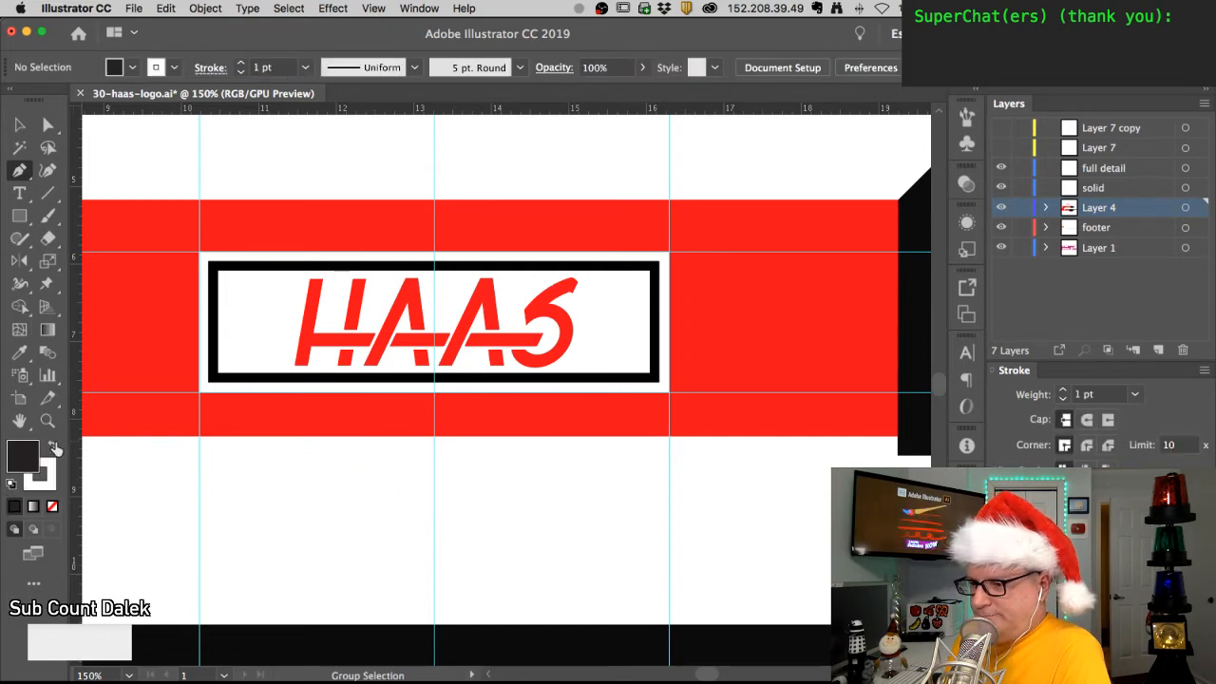
drag(253, 458, 296, 521)
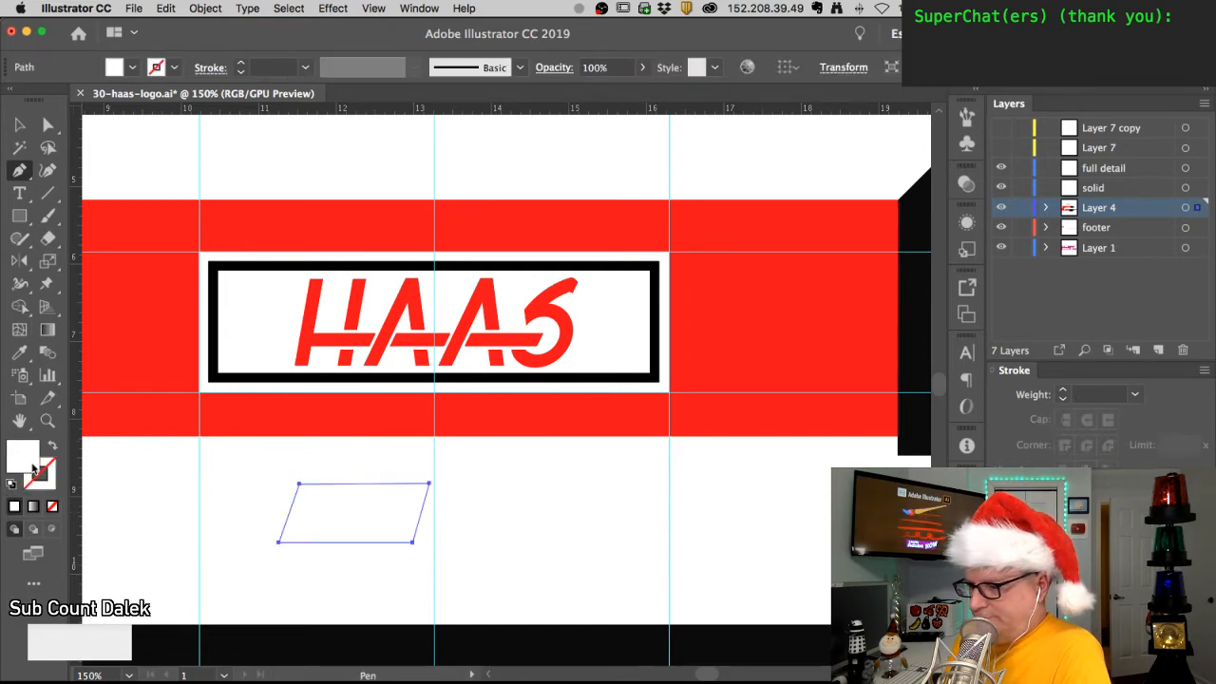
click(10, 484)
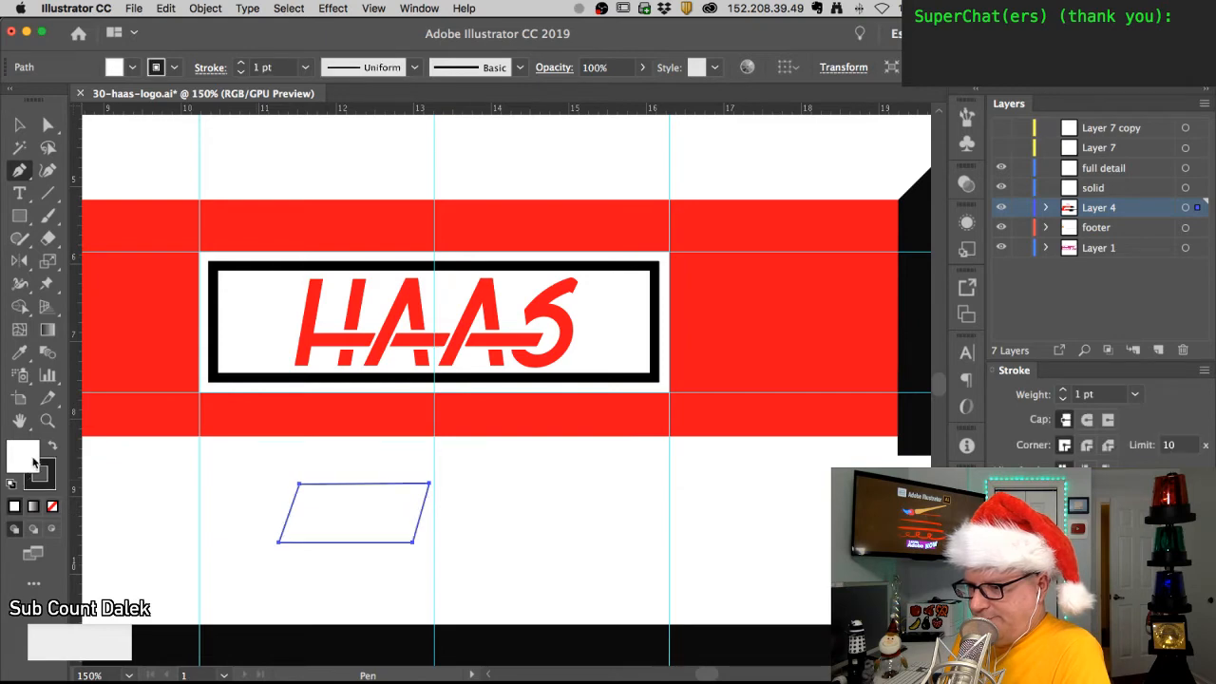
click(52, 507)
super+click(195, 513)
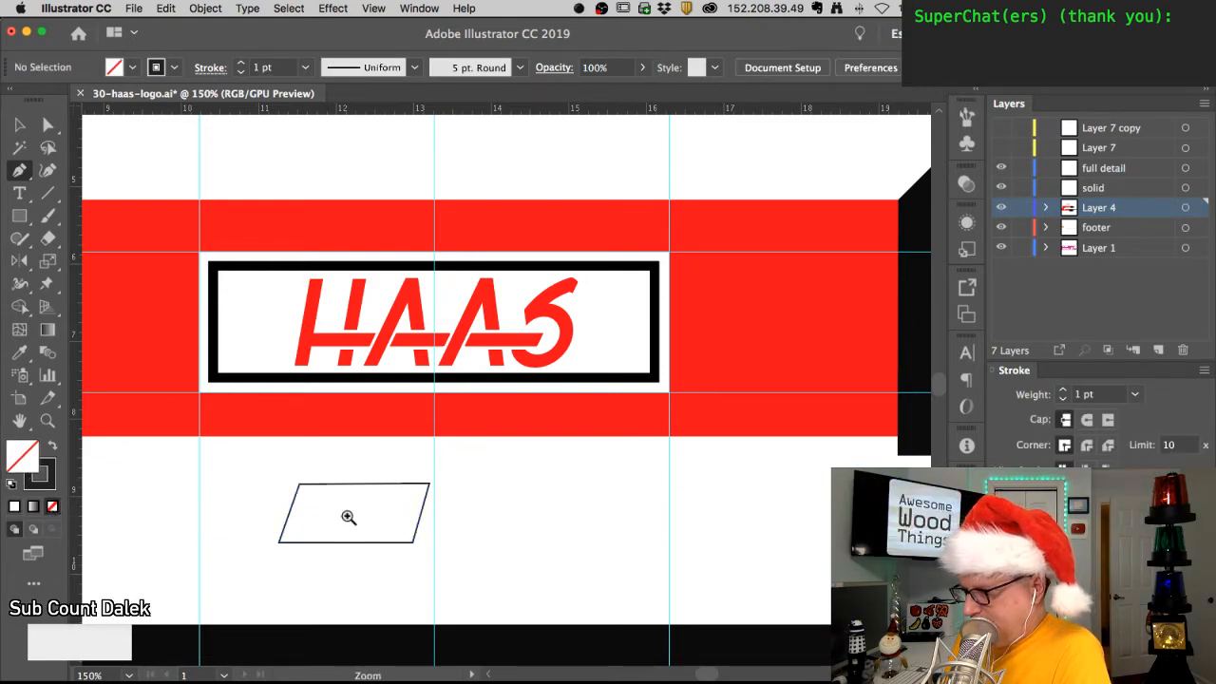
- Move the parallelogram's bottom edge left and slightly up so that its sides slant more strongly
super+click(348, 516)
super+click(489, 419)
drag(491, 367, 383, 421)
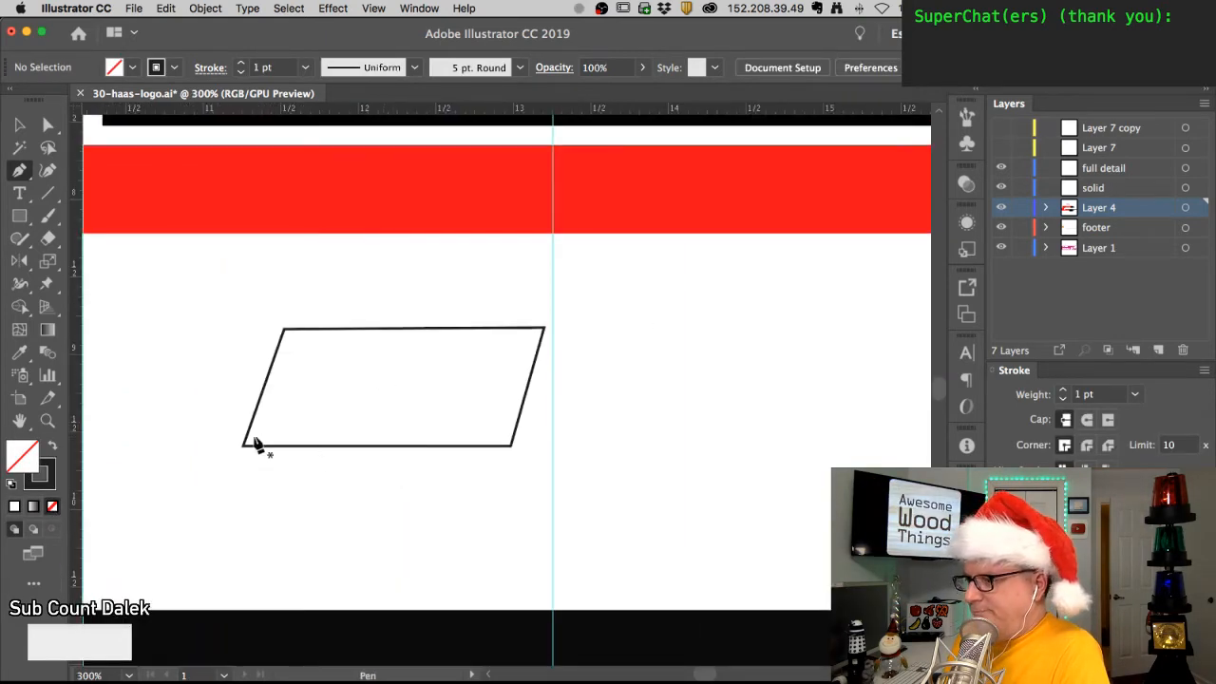
super+click(514, 449)
drag(506, 452, 455, 445)
super+click(372, 450)
- Draw a front face about 1.74 in wide and 0.29 in tall below the parallelogram's bottom edge with the Pen tool
click(19, 171)
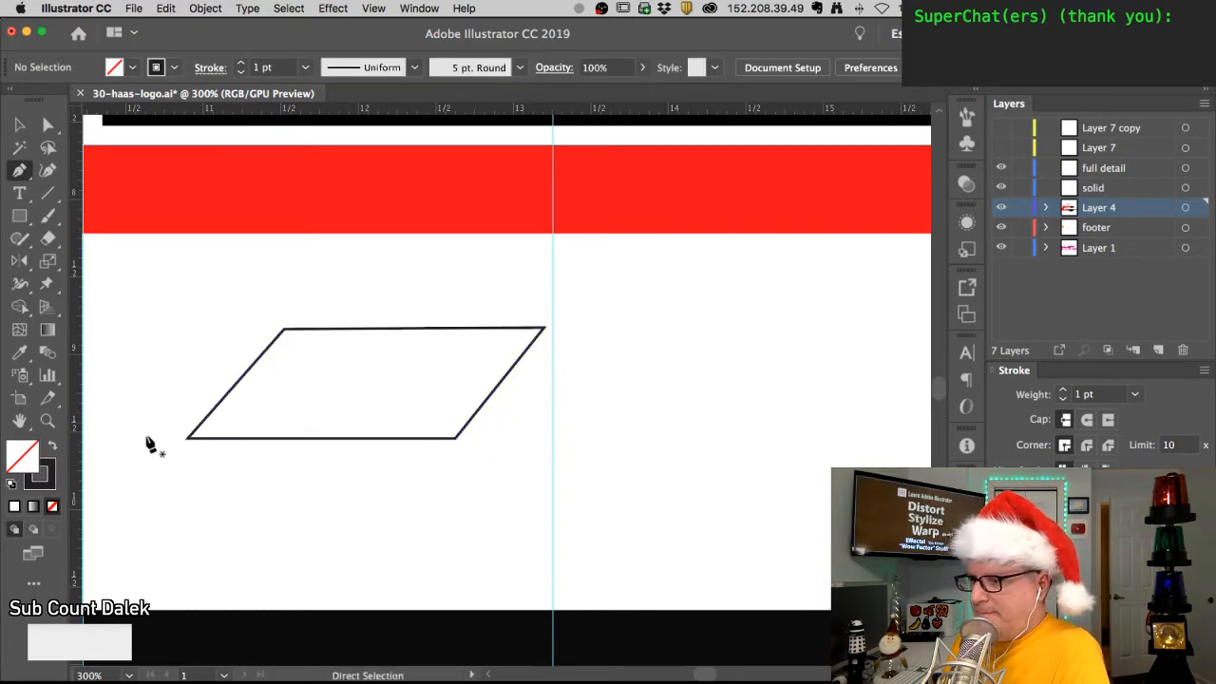
click(187, 440)
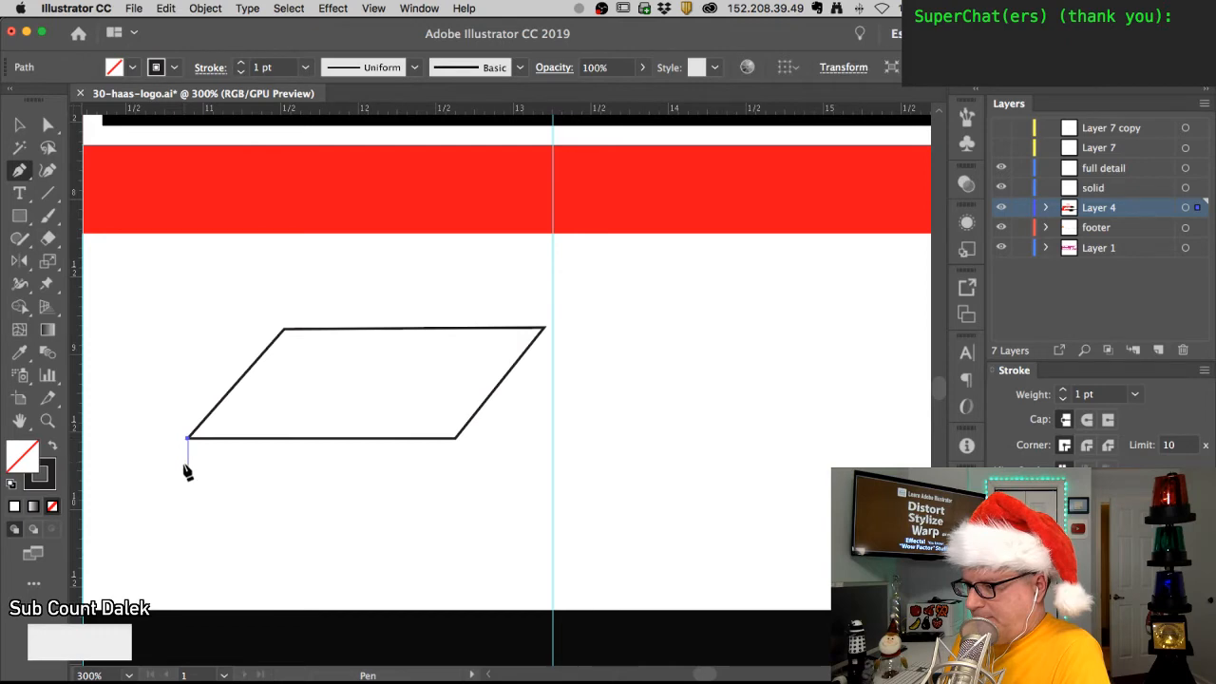
click(188, 482)
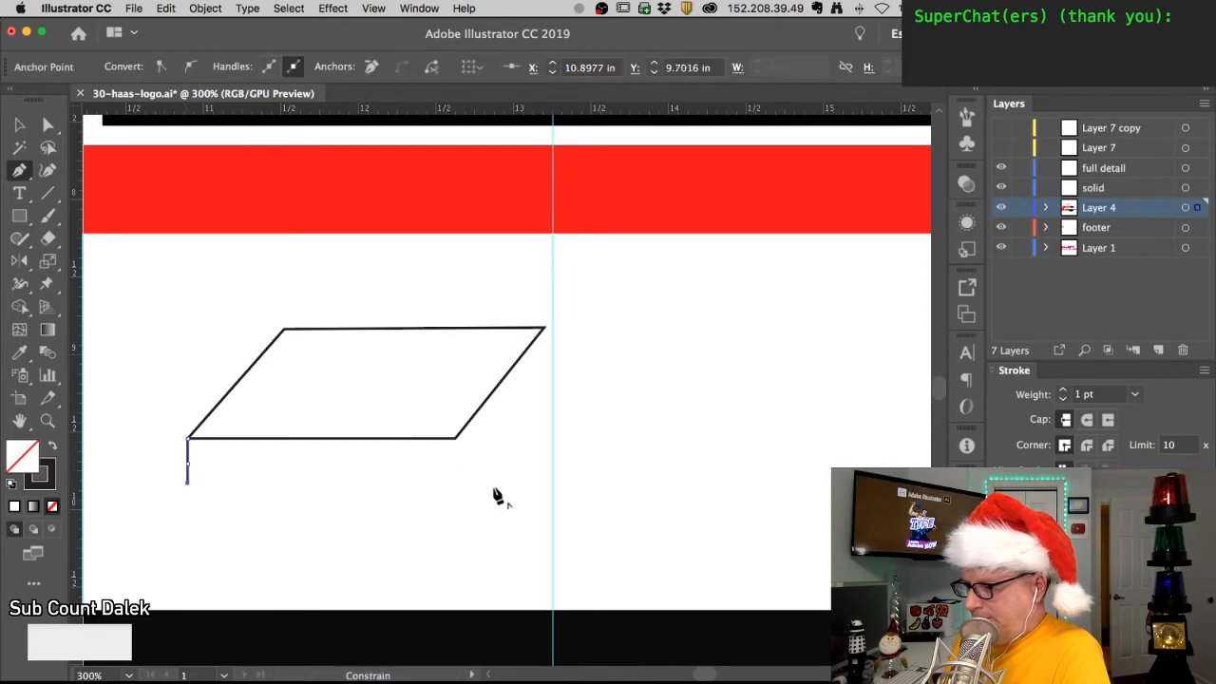
click(458, 483)
click(458, 439)
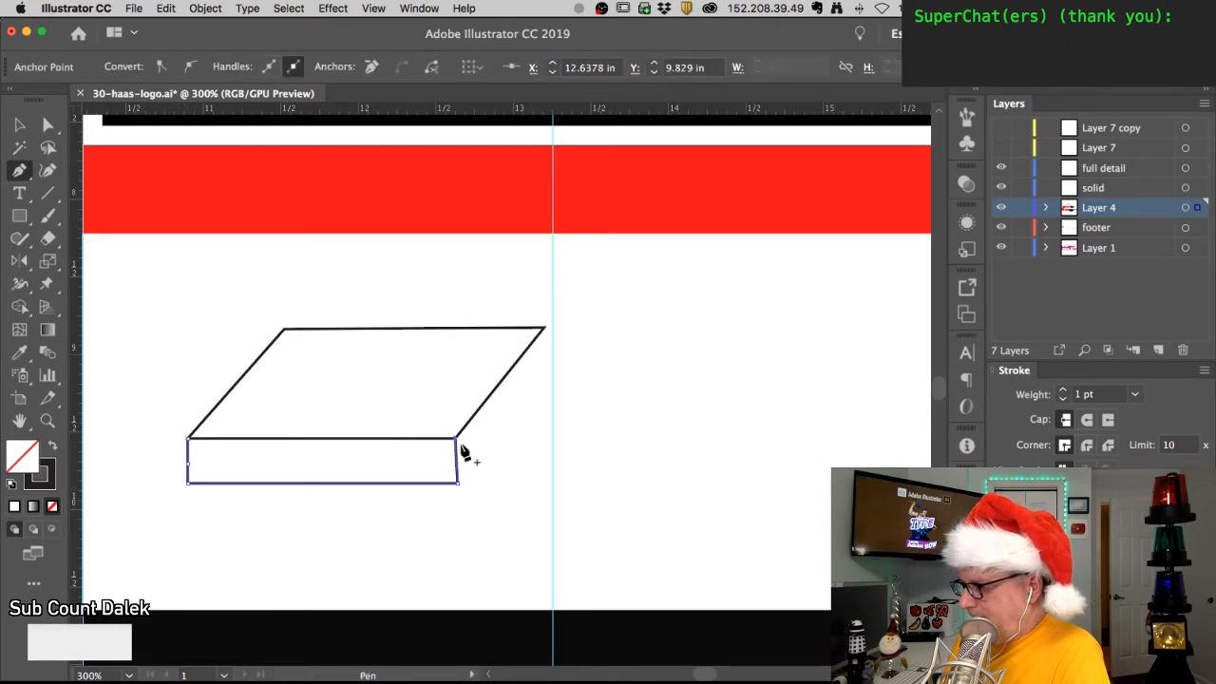
super+click(545, 334)
click(545, 332)
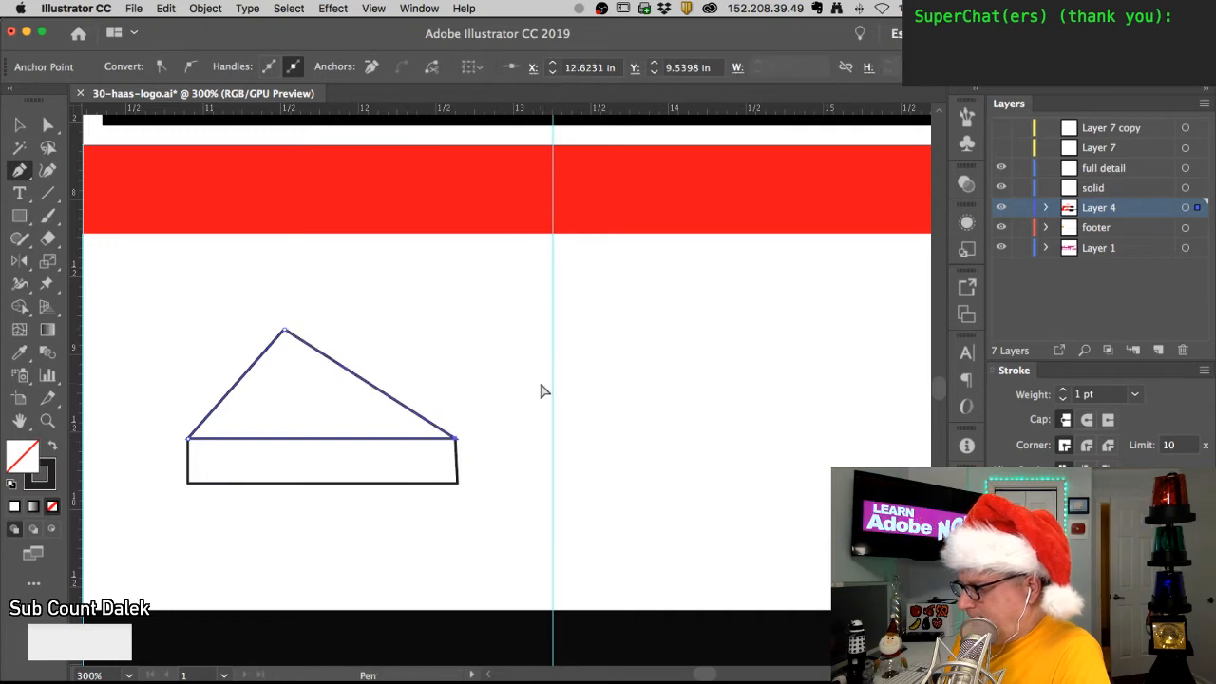
key(super+z)
- Draw the slab's right side face with the Pen tool, from the front face's lower corner up to the top face's back corner
super+click(485, 465)
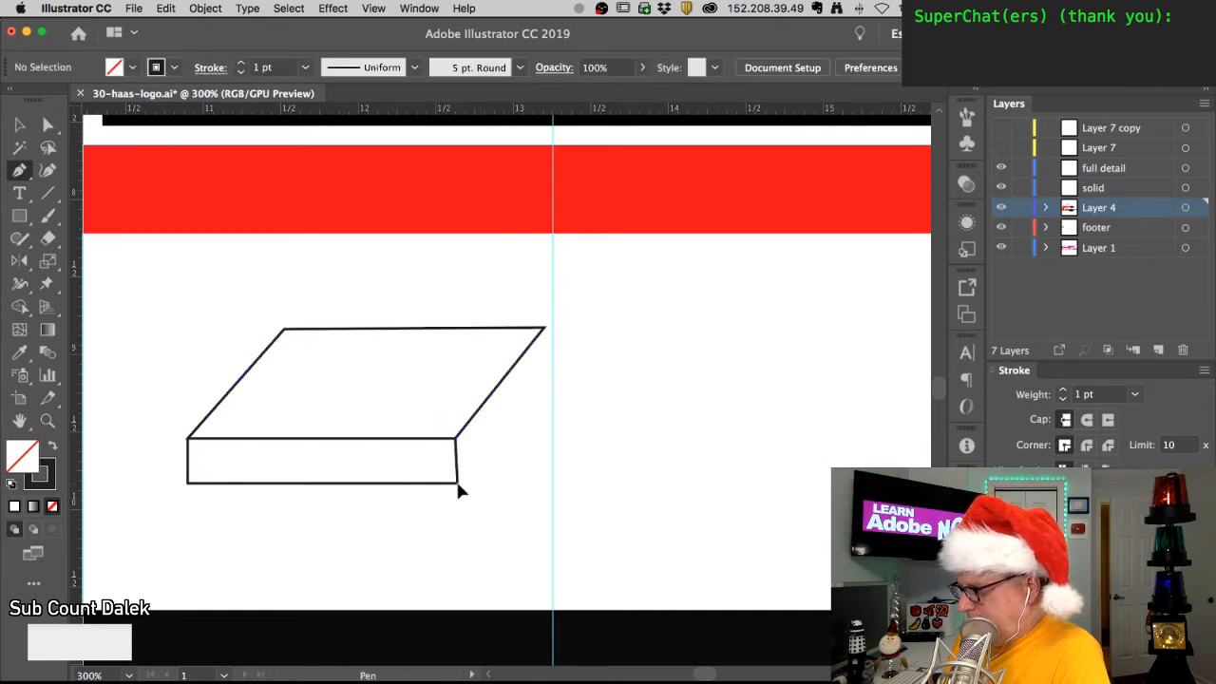
click(458, 484)
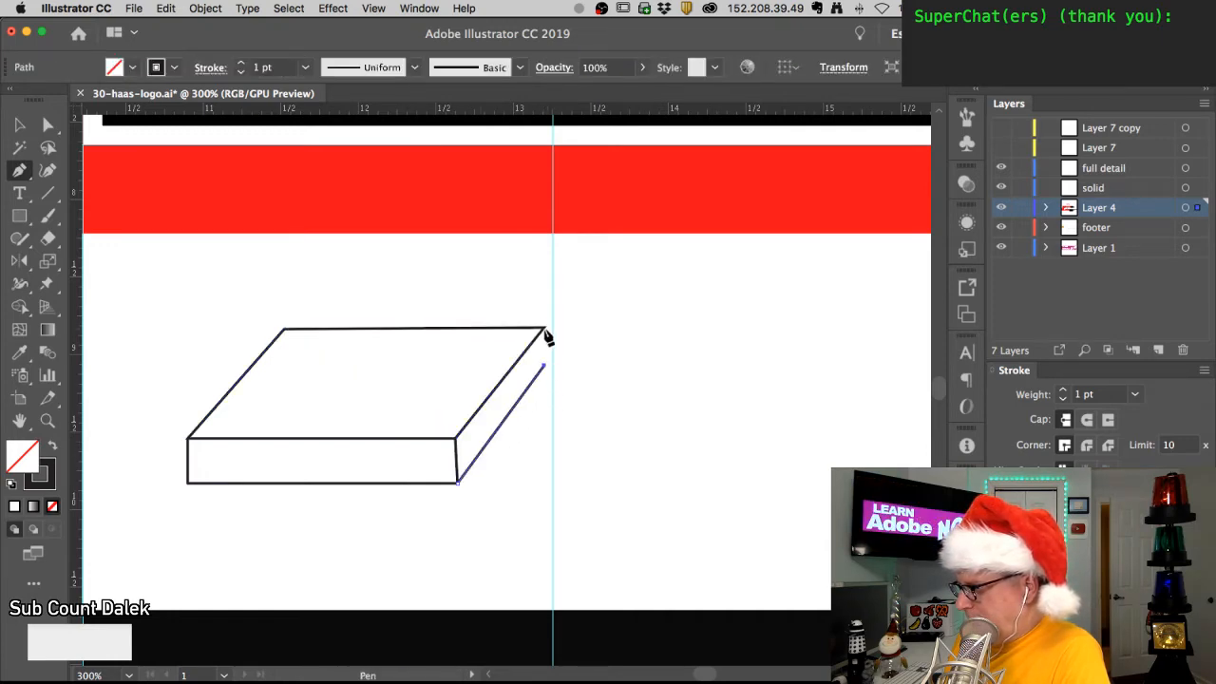
click(545, 332)
super+click(541, 314)
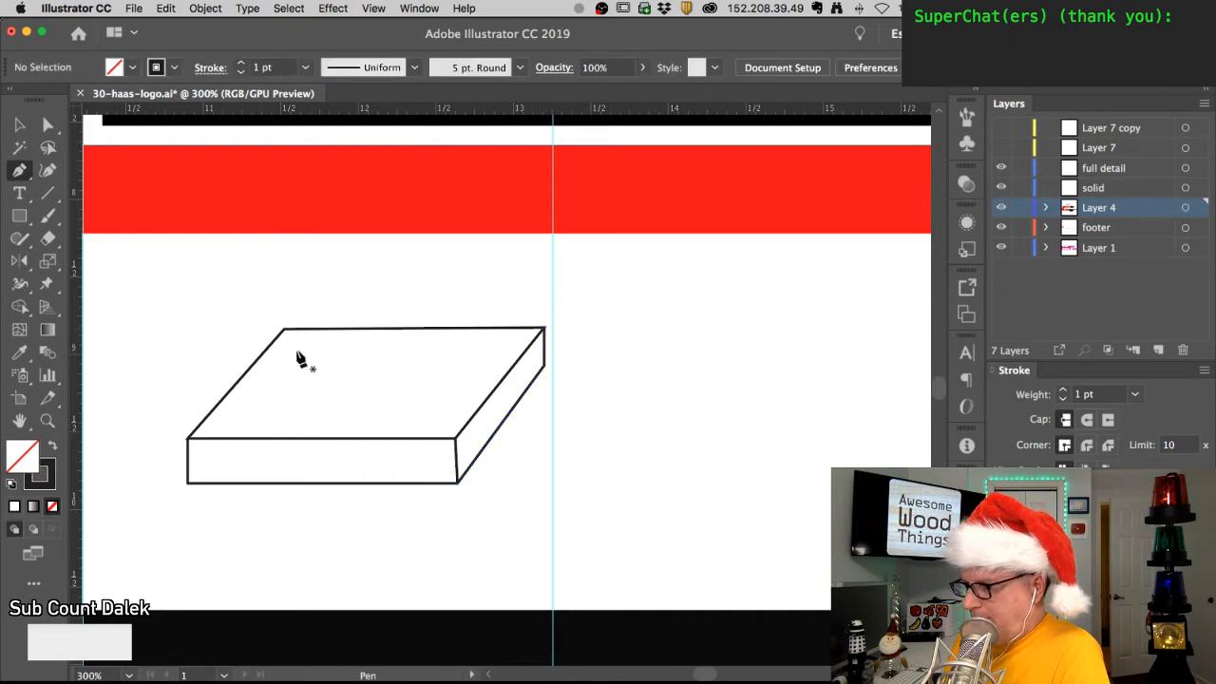
- Draw a closed inner parallelogram about 1.6 in wide and 0.45 in tall on the slab's top face with the Pen tool
click(296, 352)
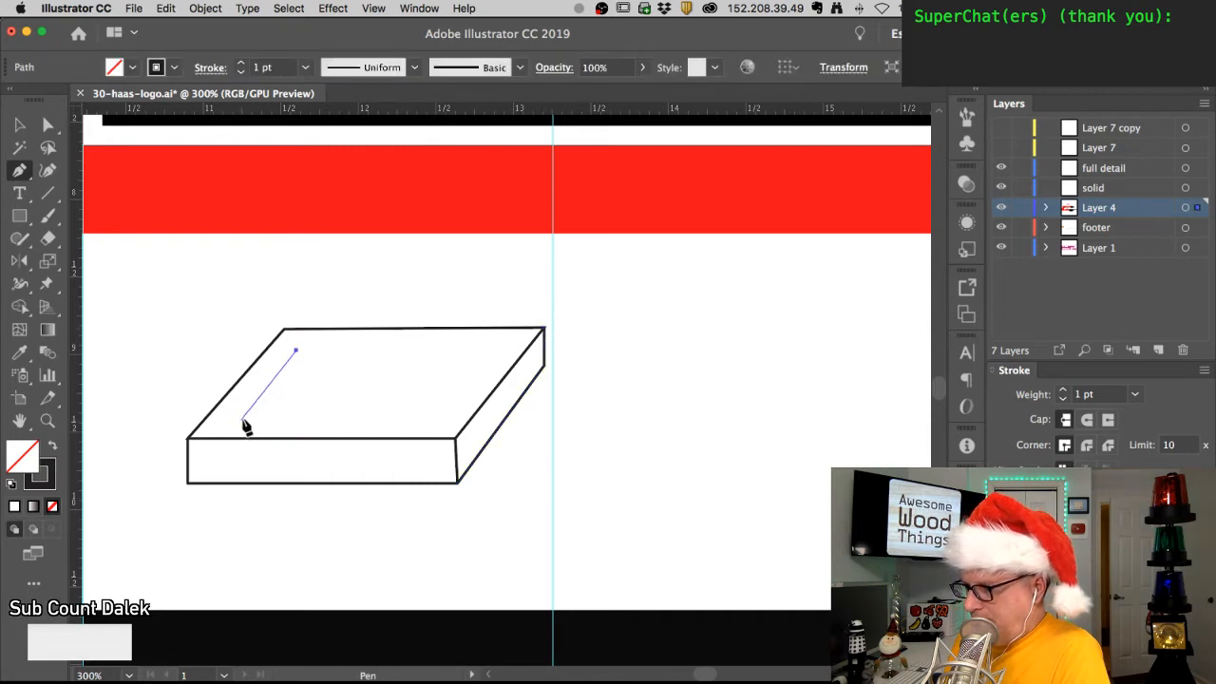
click(243, 418)
click(434, 418)
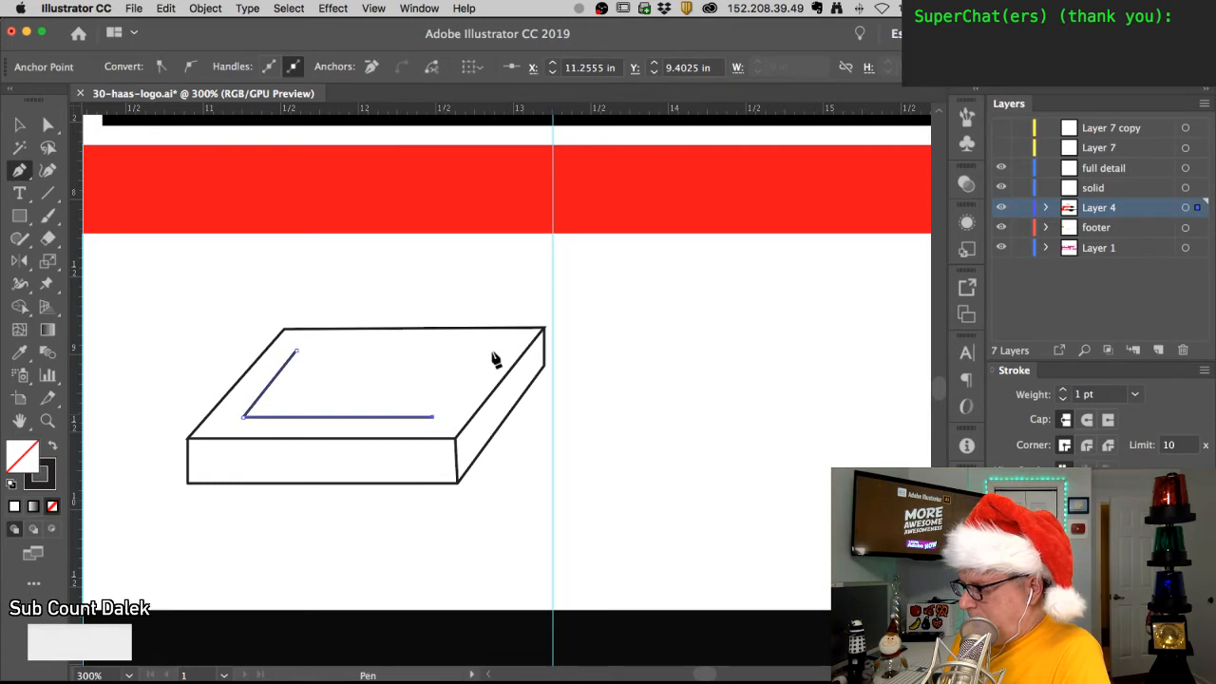
click(492, 349)
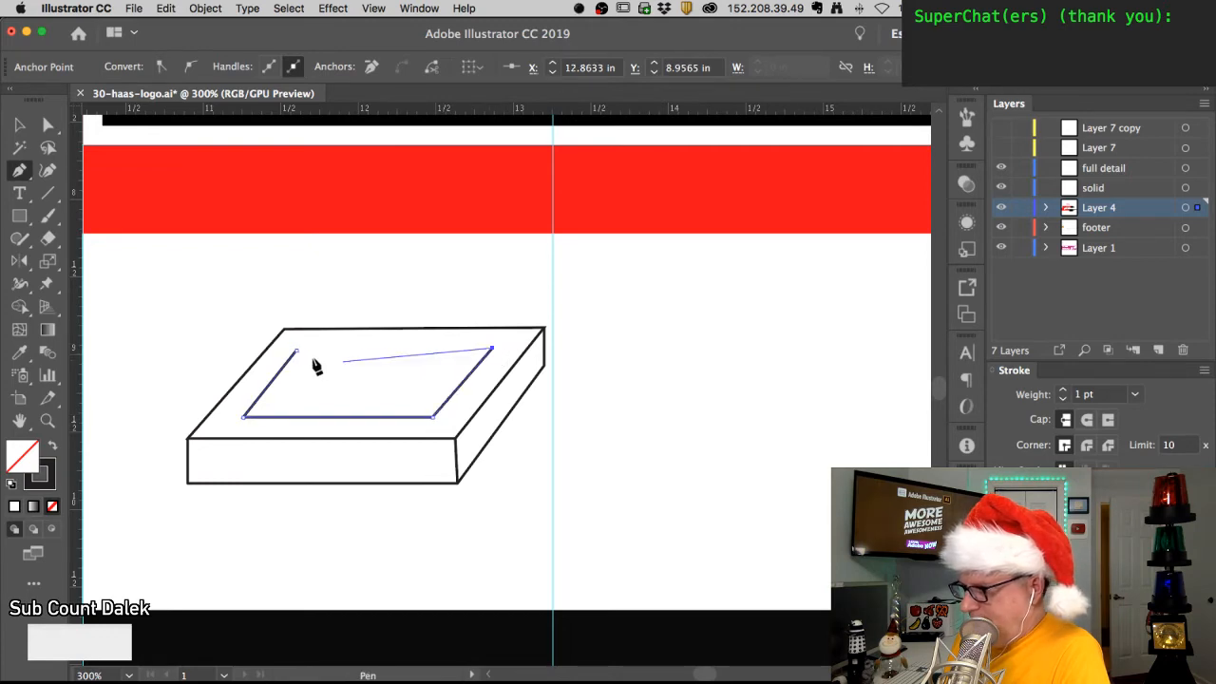
click(296, 351)
super+click(313, 306)
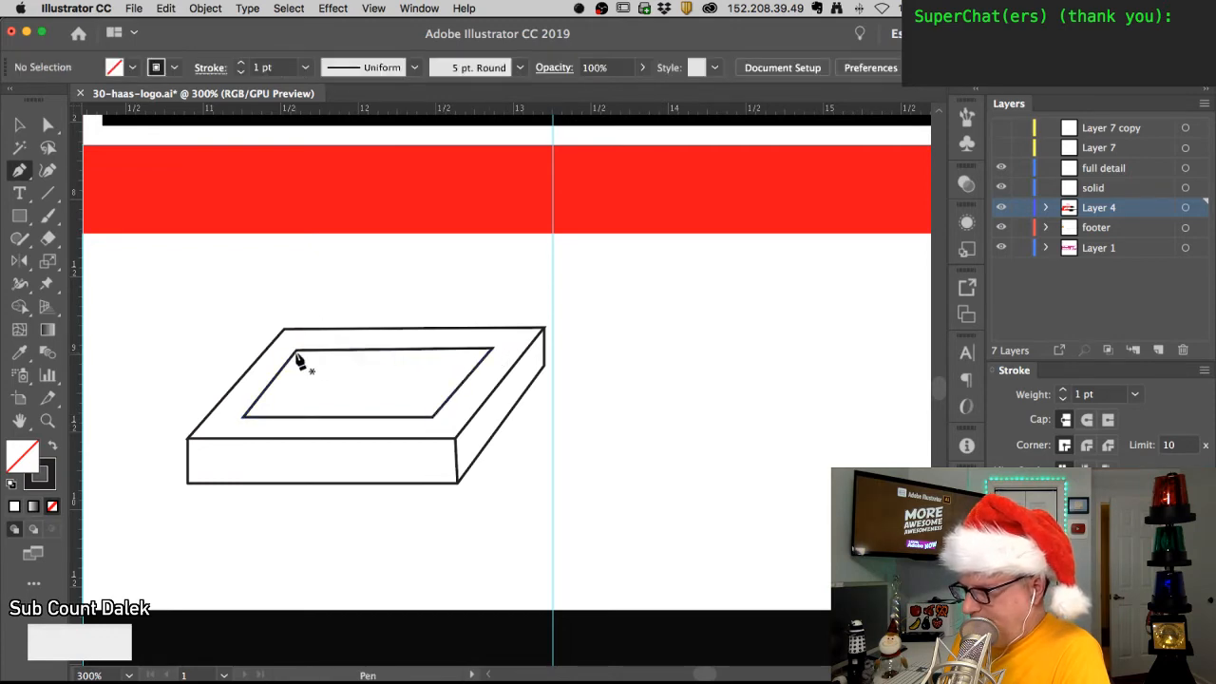
- Draw the recess's back-left corner edge and its sloping left and horizontal back floor edges inside the inner parallelogram with the Pen tool
click(295, 352)
click(297, 375)
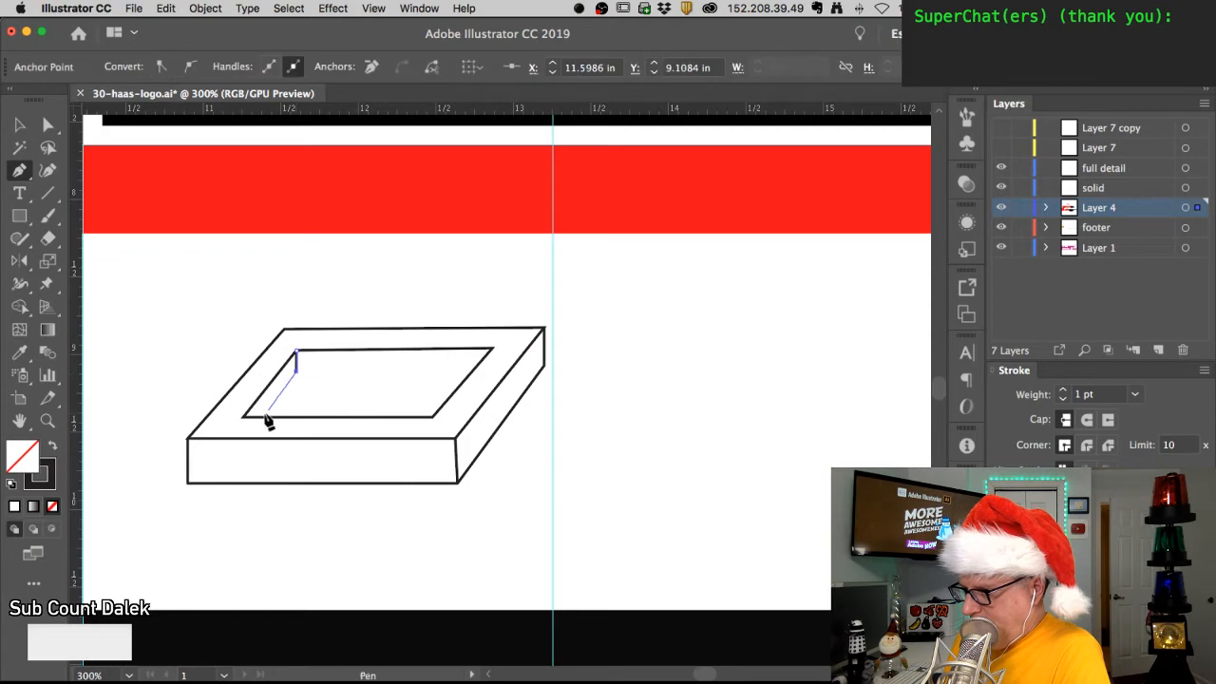
click(265, 424)
super+click(326, 293)
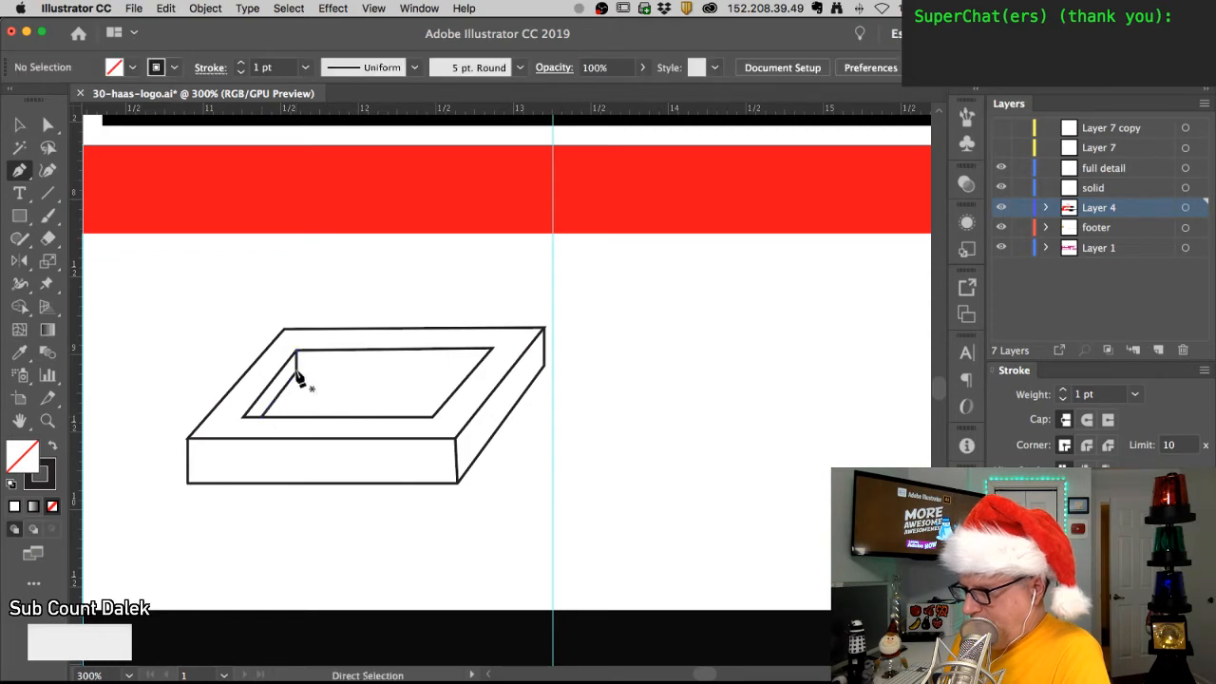
click(298, 372)
click(472, 372)
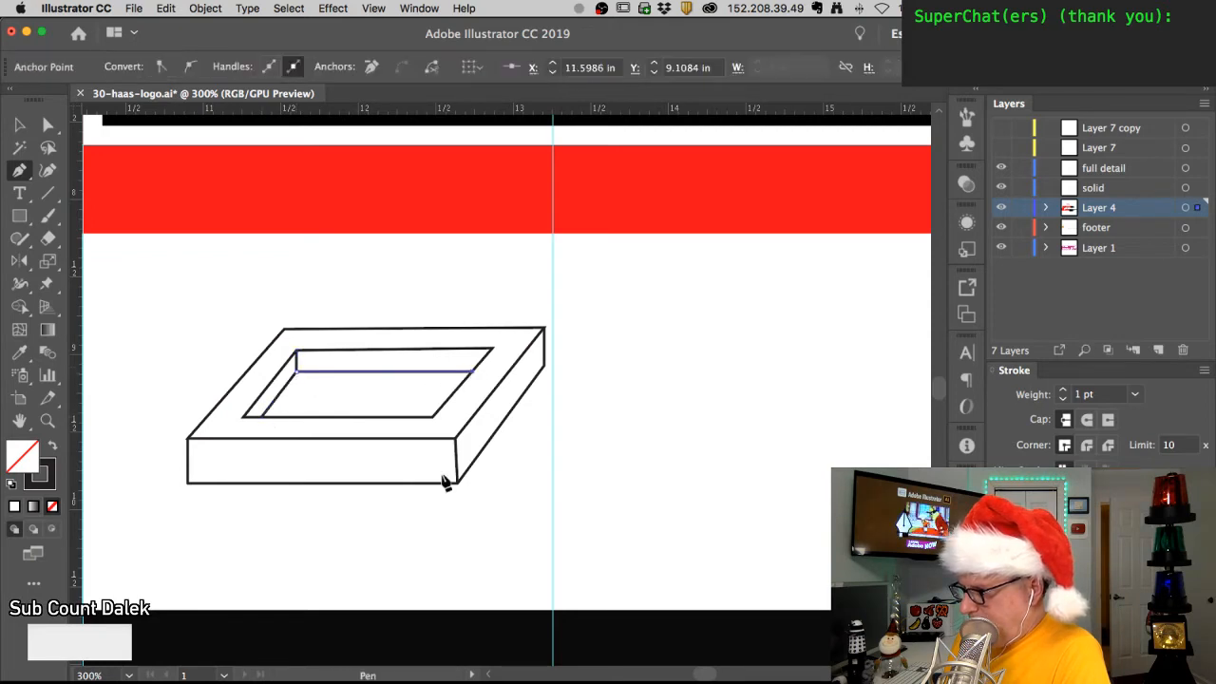
- Move the bottom edges of the front and side faces down slightly to make the slab thicker
drag(264, 514, 155, 510)
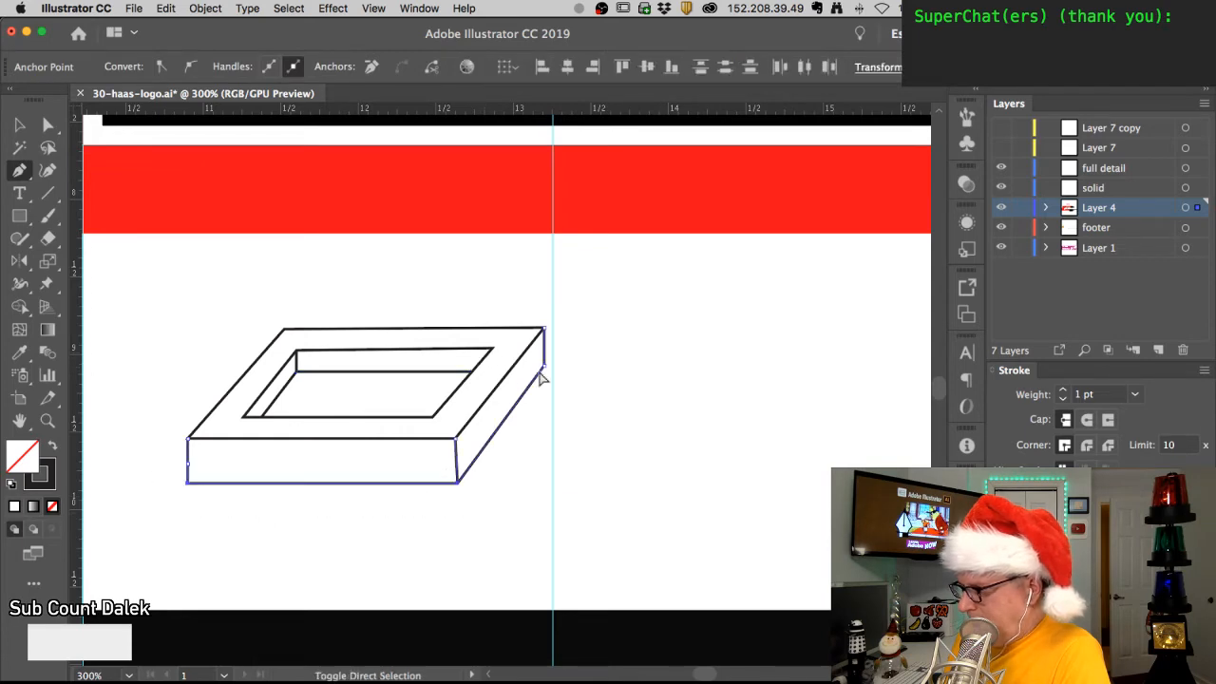
drag(547, 374, 540, 394)
click(466, 521)
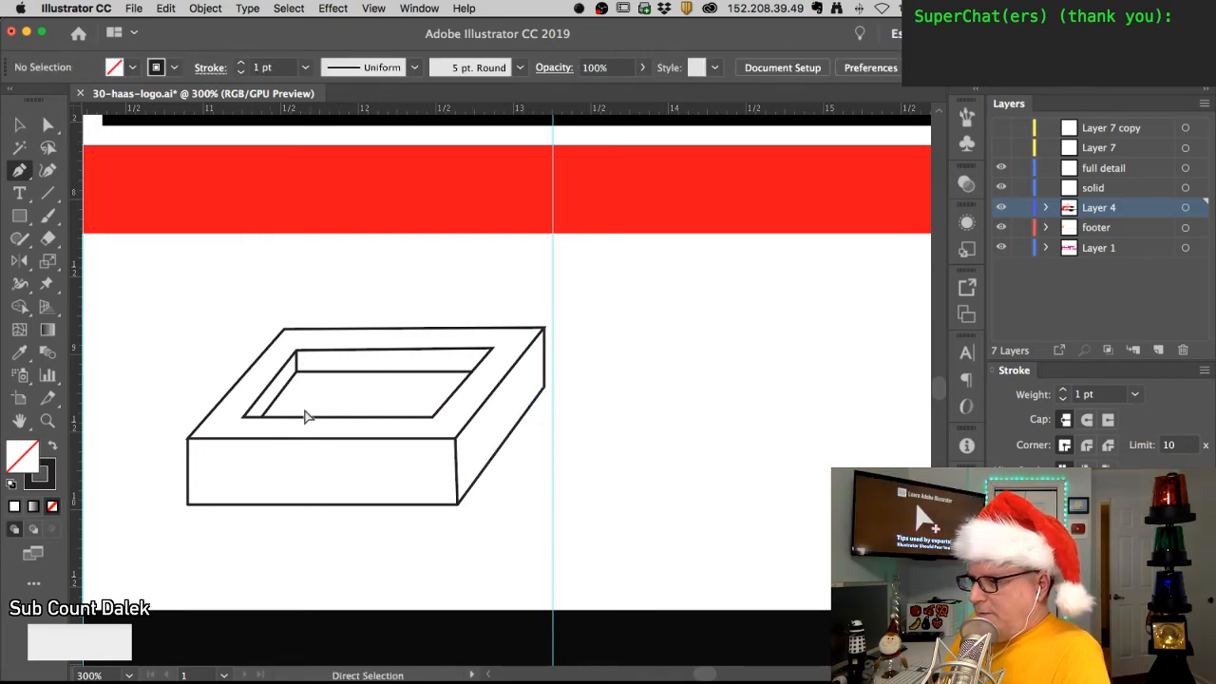
- Draw a rectangle, fit its four corners to the recess floor, and give it a black fill and no stroke
key(m)
mouse_move(321, 257)
mouse_down()
mouse_move(410, 297)
mouse_move(432, 417)
mouse_up()
key(a)
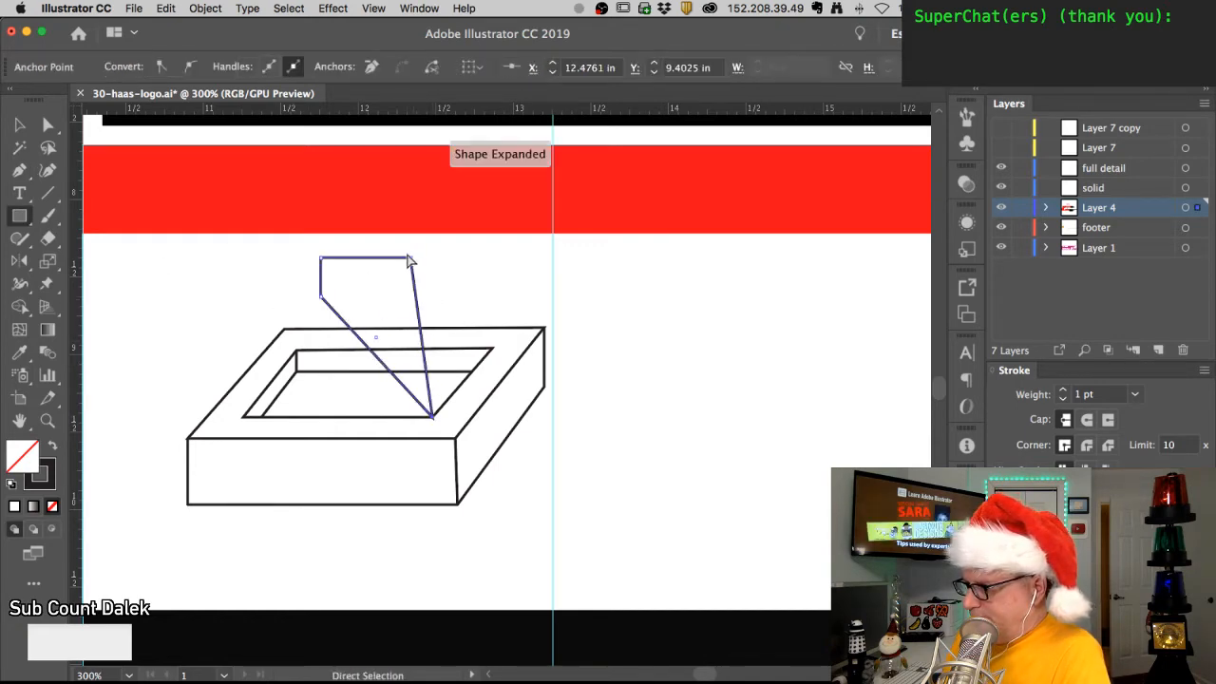
drag(411, 266, 473, 371)
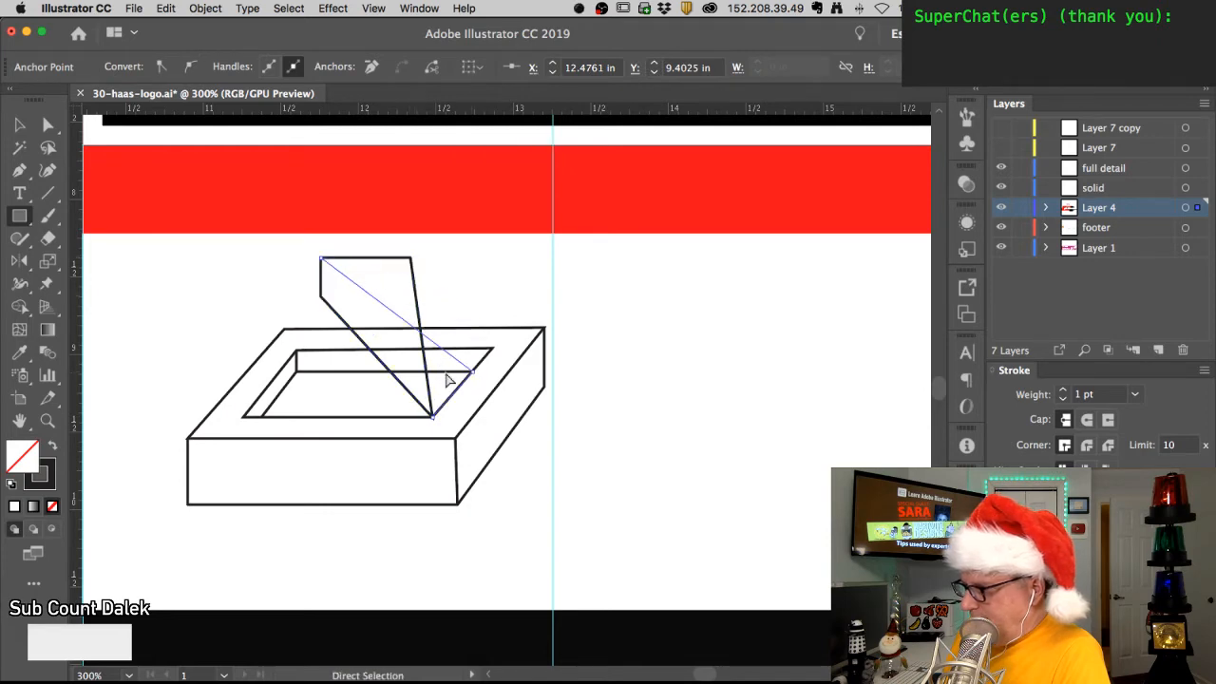
drag(323, 306, 262, 417)
drag(320, 259, 298, 376)
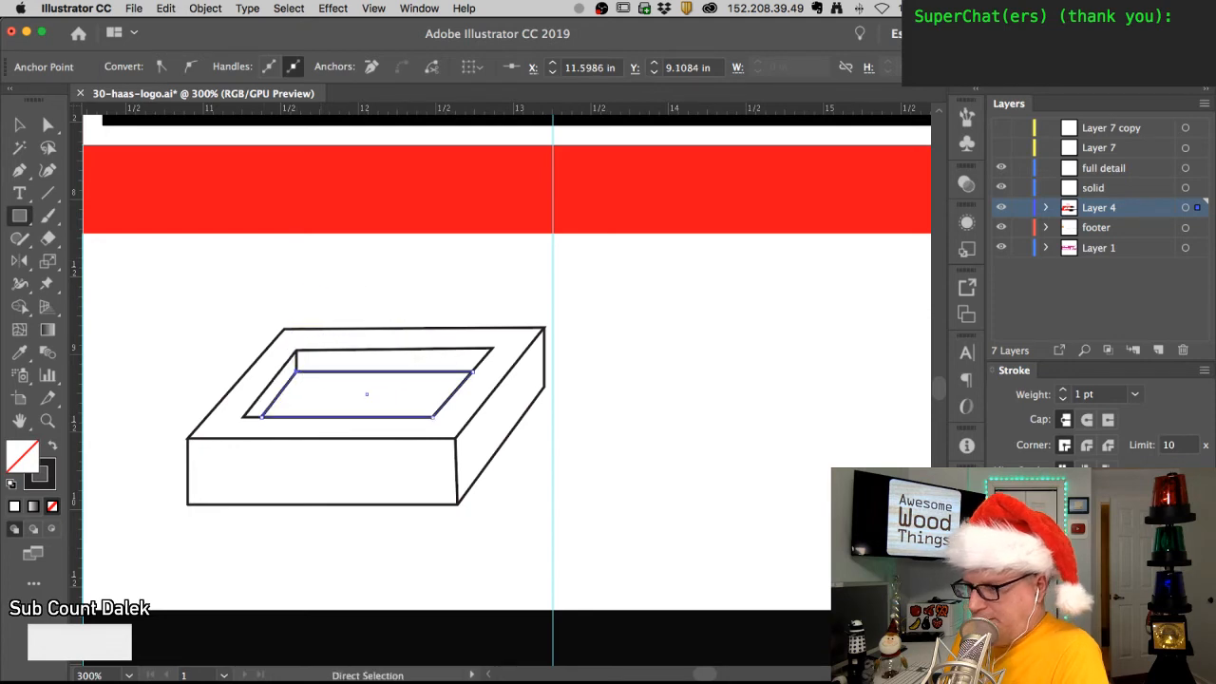
click(52, 445)
click(149, 344)
- Draw a dividing line halfway up the front and right side faces with the Pen tool, using a 1 pt black stroke and no fill
alt+super+click(418, 388)
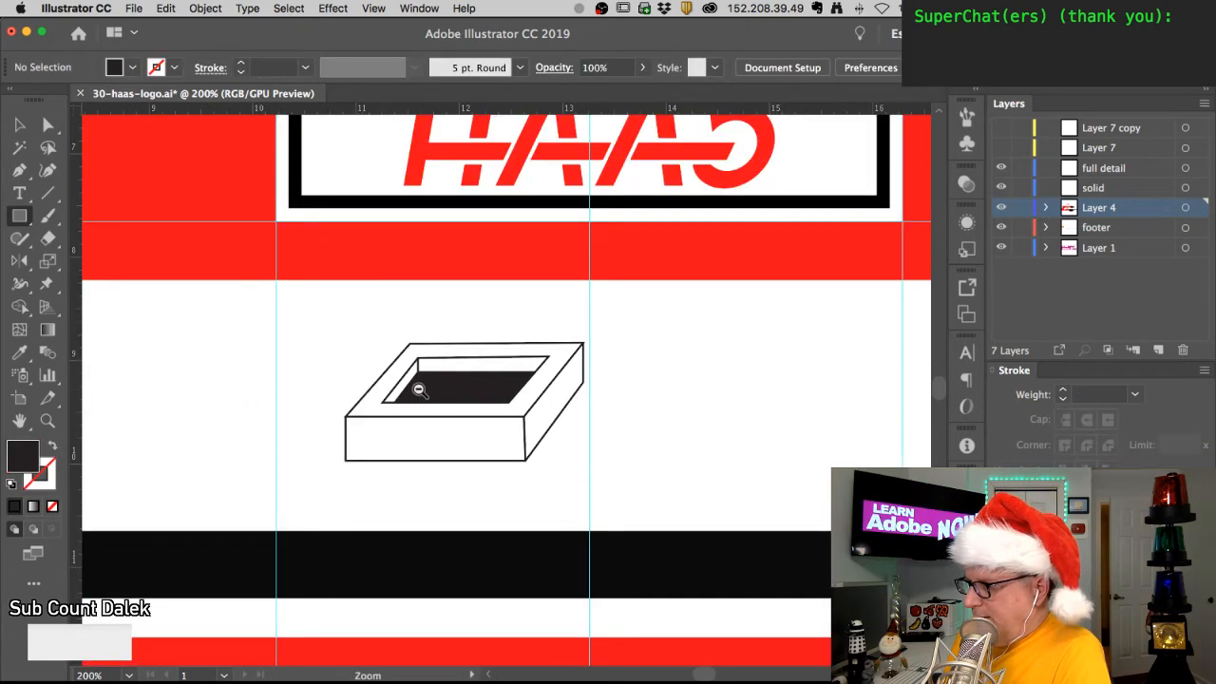
alt+super+click(467, 429)
drag(464, 405, 429, 494)
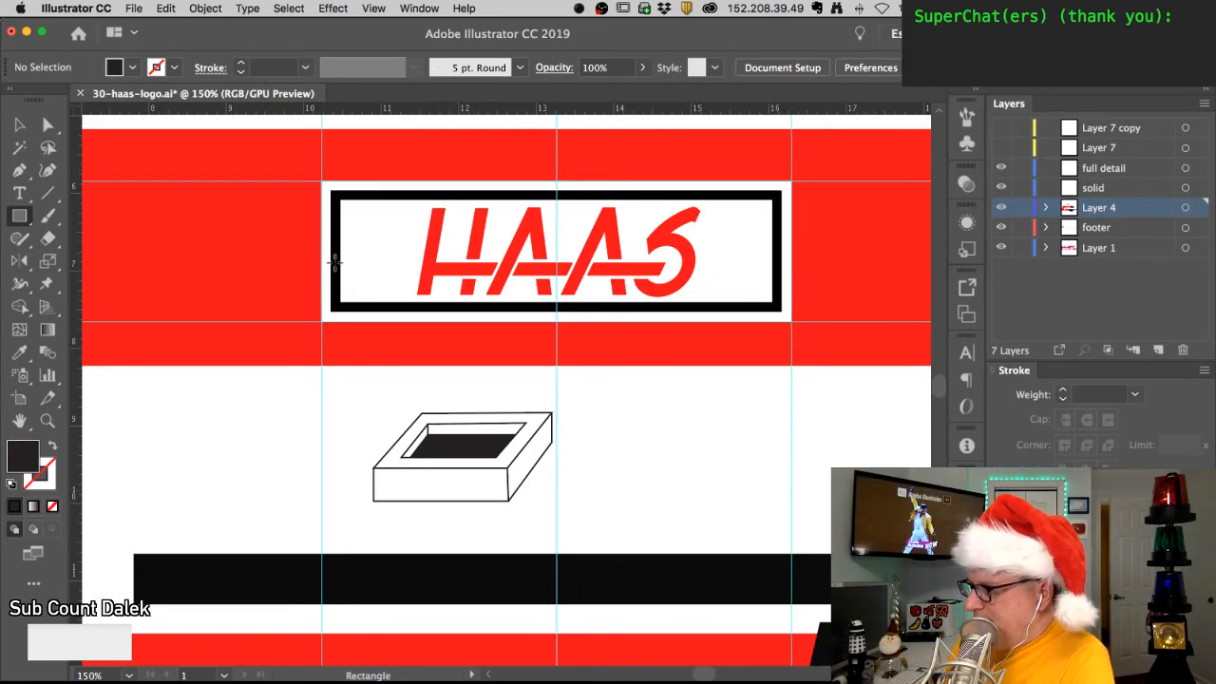
key(super)
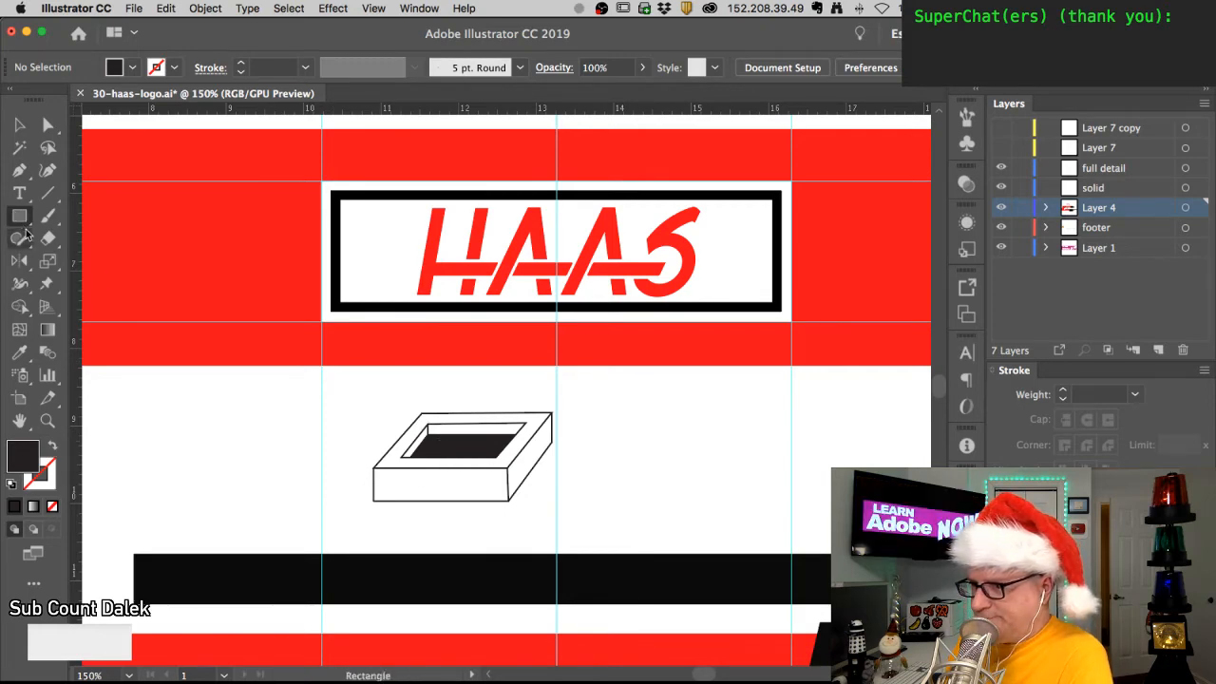
key(super)
key(shift+x)
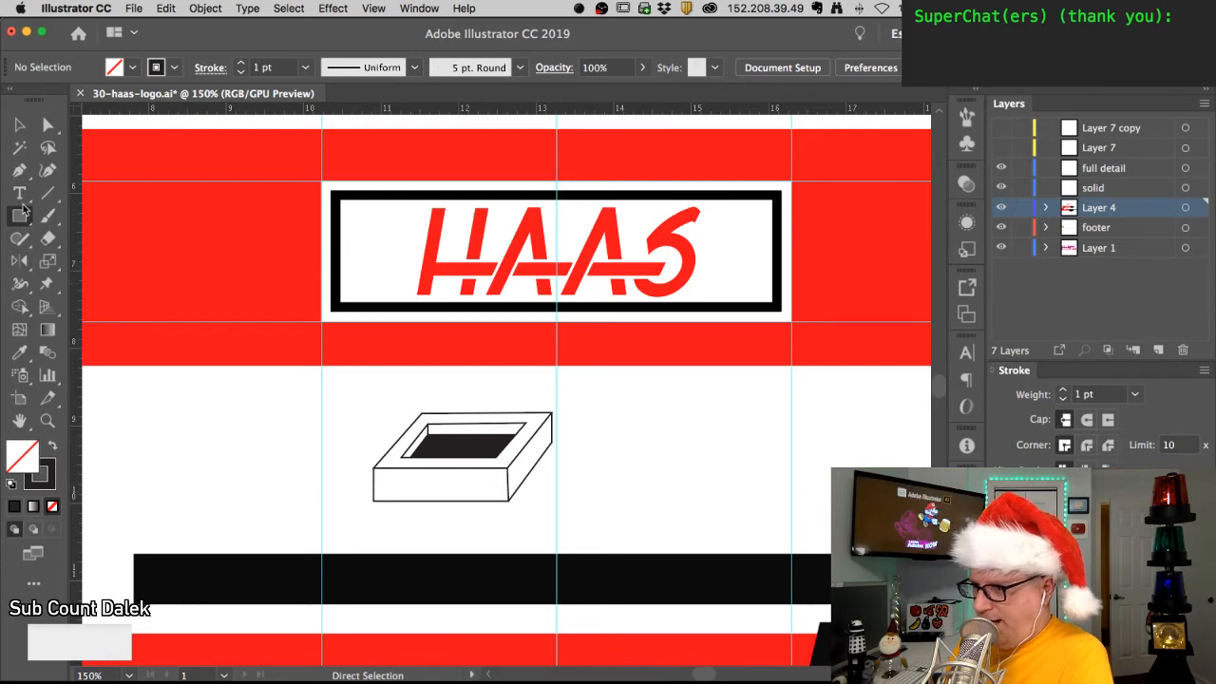
click(20, 171)
click(374, 484)
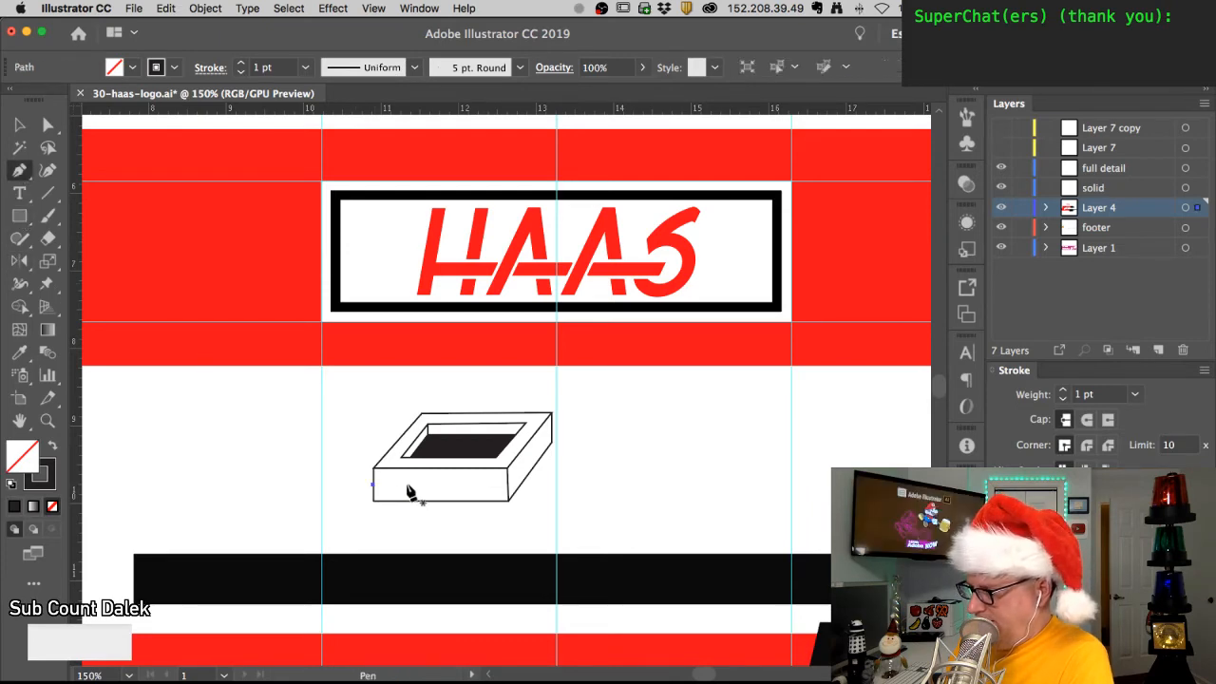
click(508, 486)
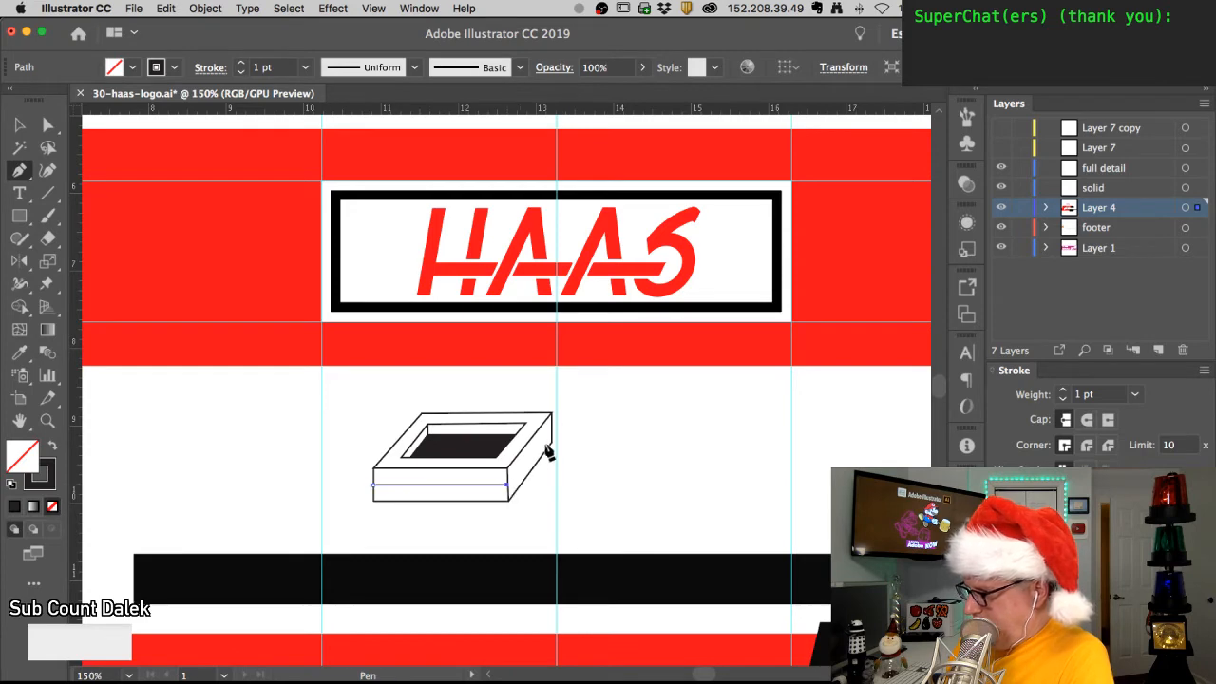
super+click(568, 435)
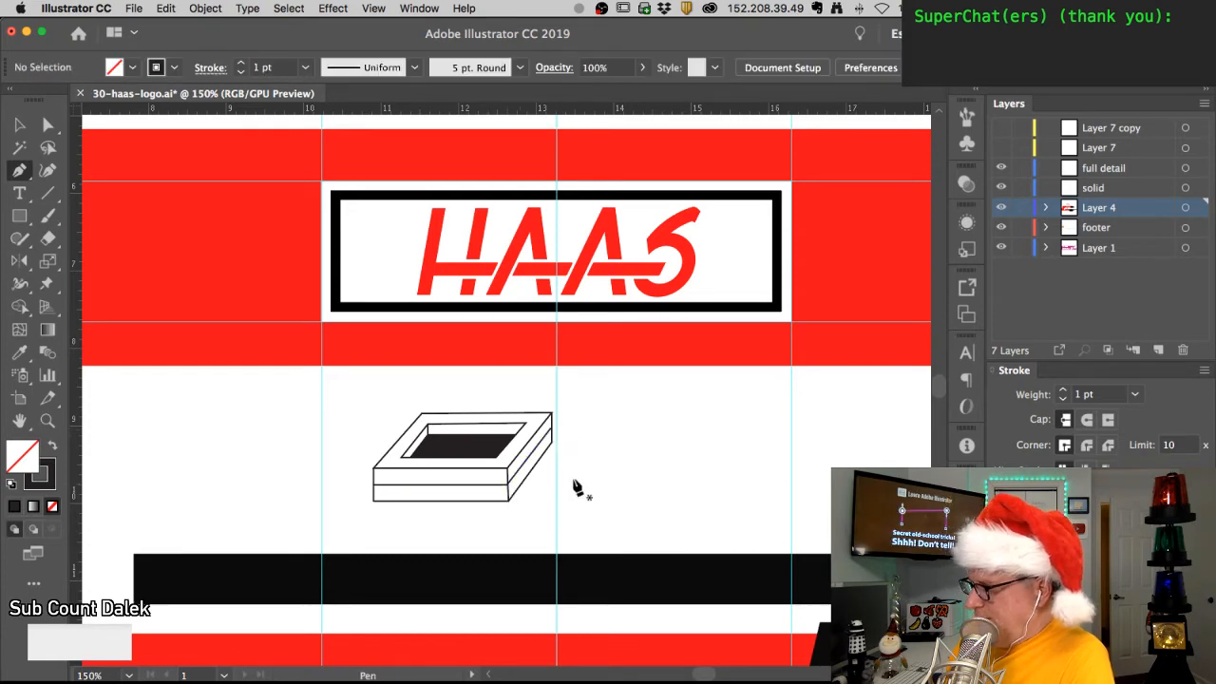
- Draw a rectangle over the front face's lower half and give it a black fill and no stroke
key(super)
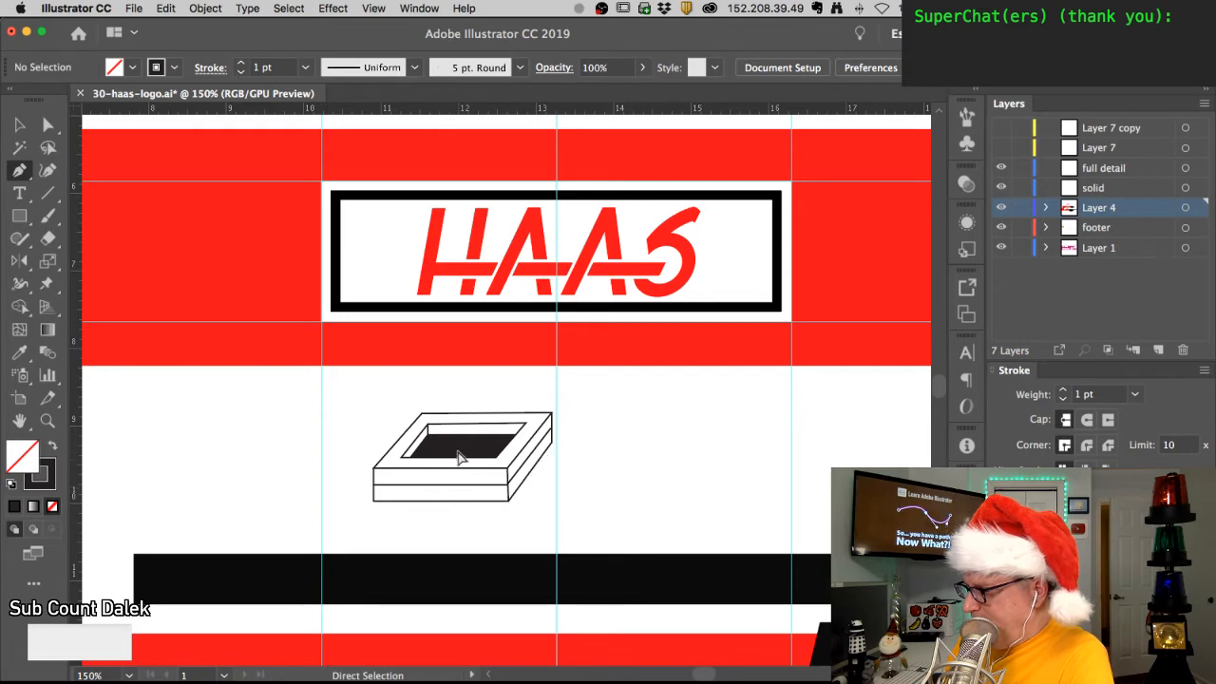
key(m)
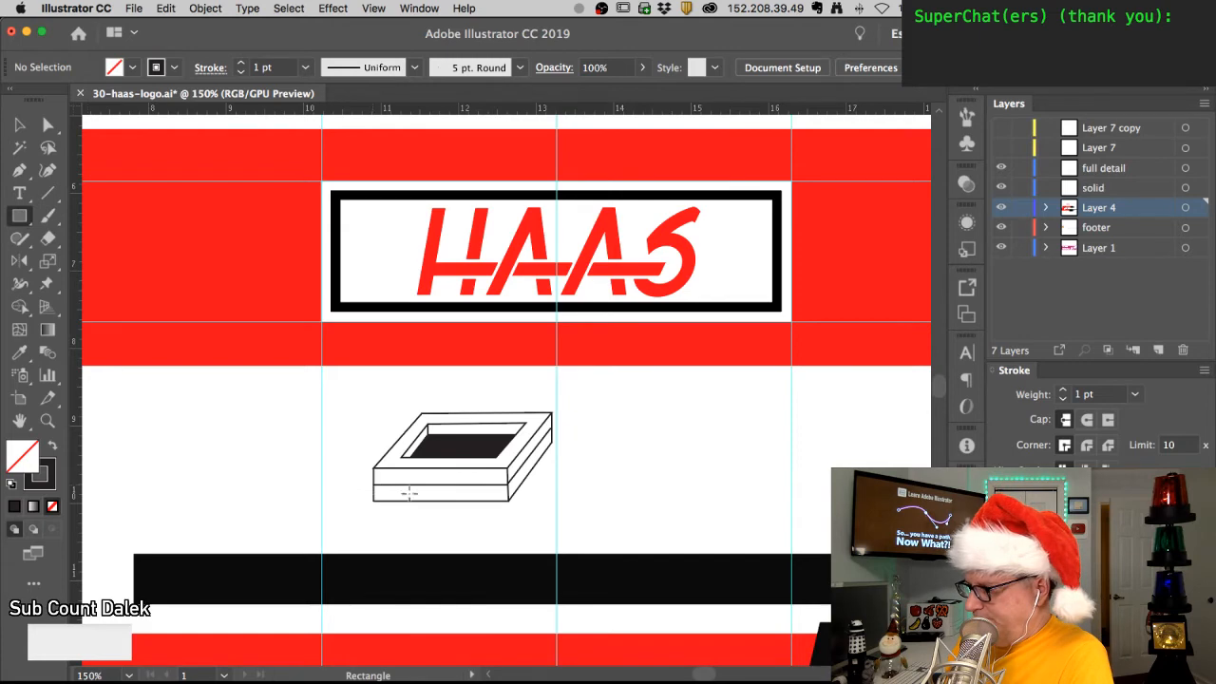
click(409, 493)
click(456, 375)
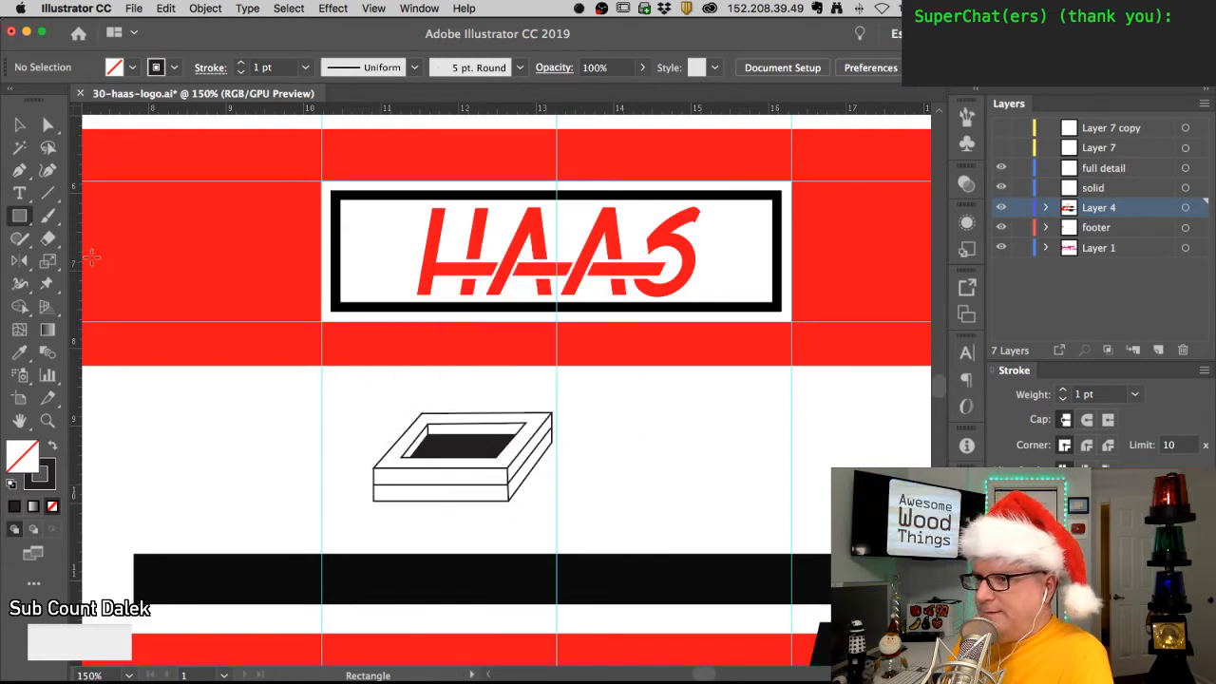
mouse_move(373, 485)
mouse_down()
mouse_move(511, 500)
mouse_move(511, 488)
mouse_up()
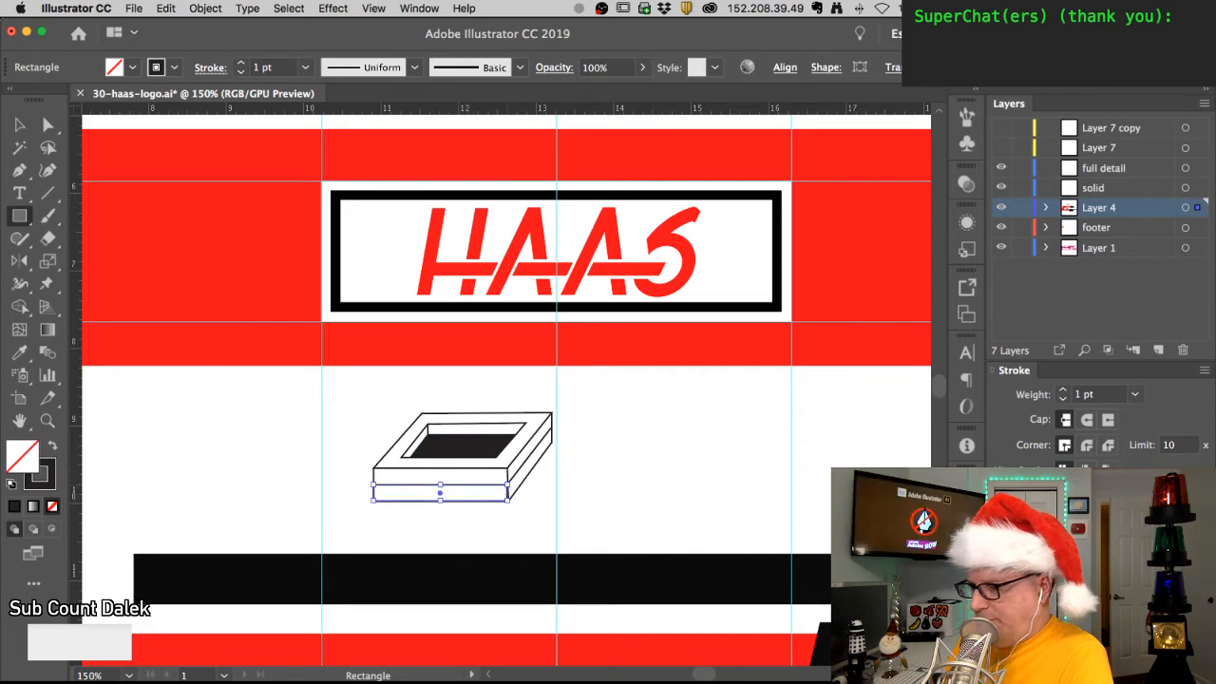
click(54, 447)
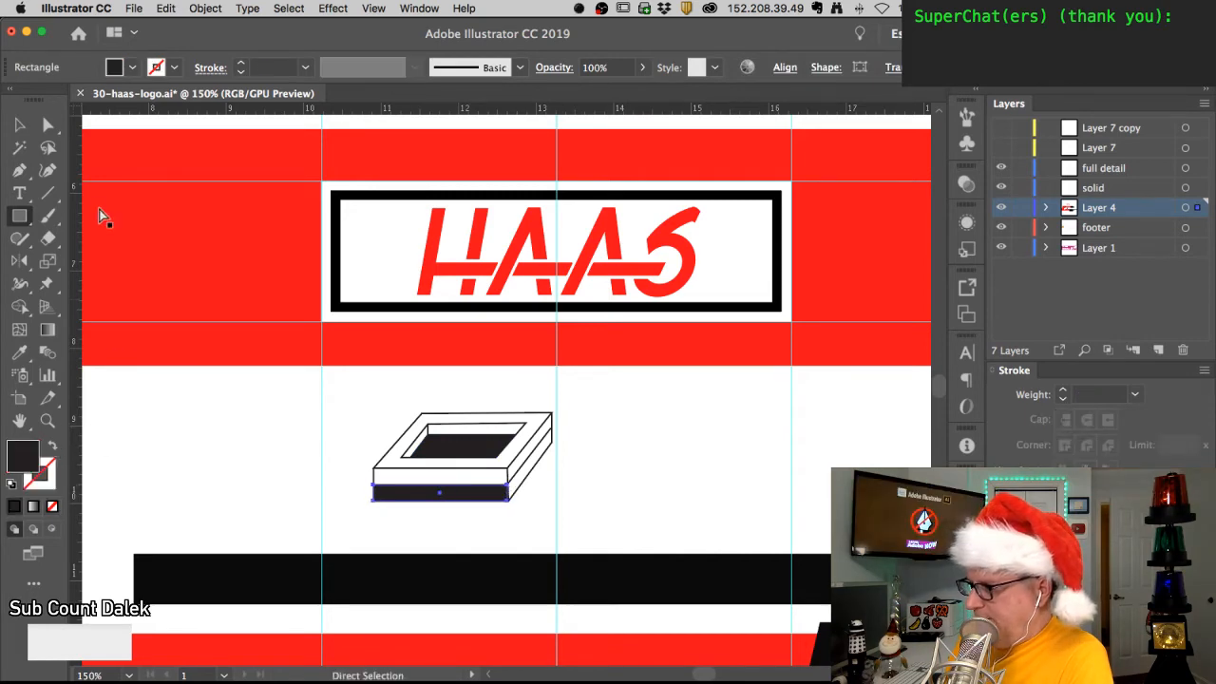
- Add a black rectangle beside the slab and move its corners to fit the lower half of the right side face
click(485, 543)
drag(501, 500, 652, 492)
drag(557, 484, 512, 494)
click(643, 498)
click(537, 434)
drag(554, 434, 558, 429)
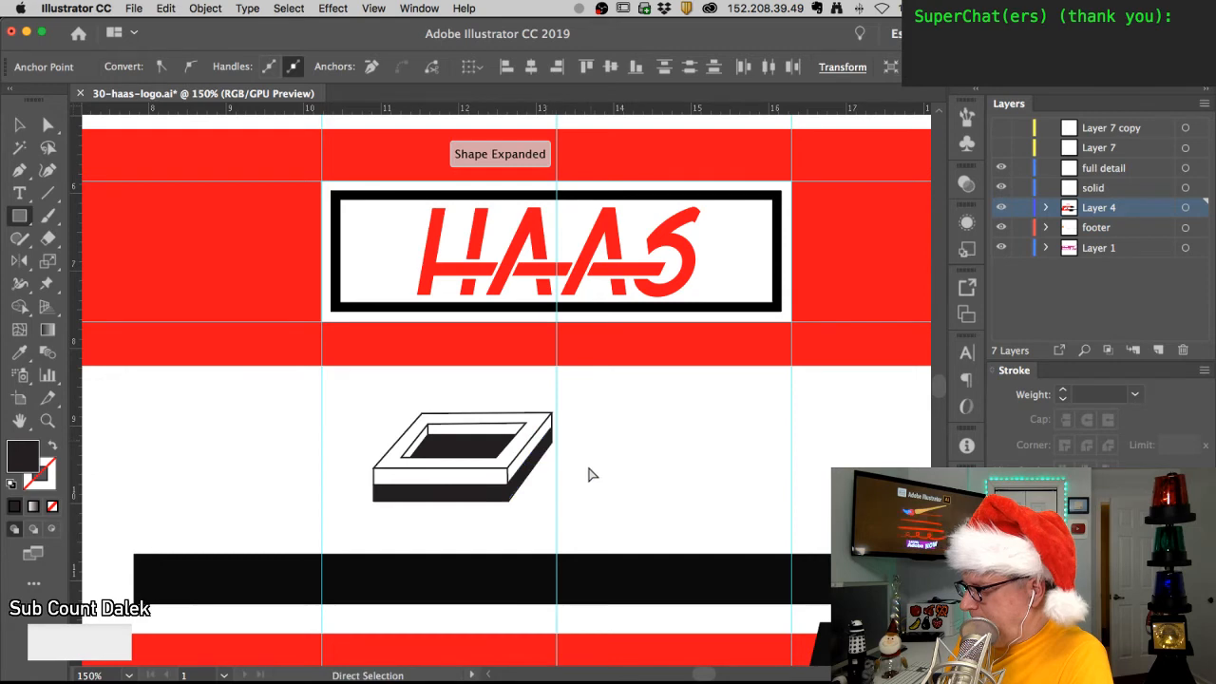
click(586, 462)
- Stretch the slab about 1.5 in wider by moving all the anchor points at its right end horizontally
click(490, 464)
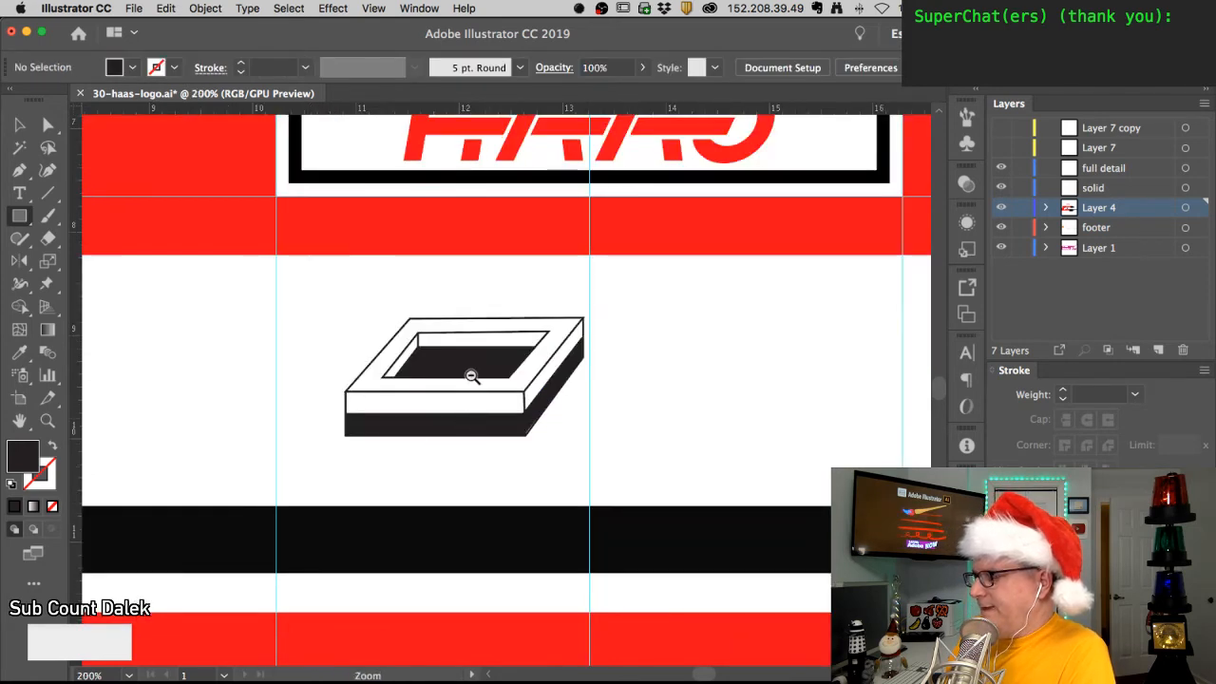
drag(472, 363, 489, 520)
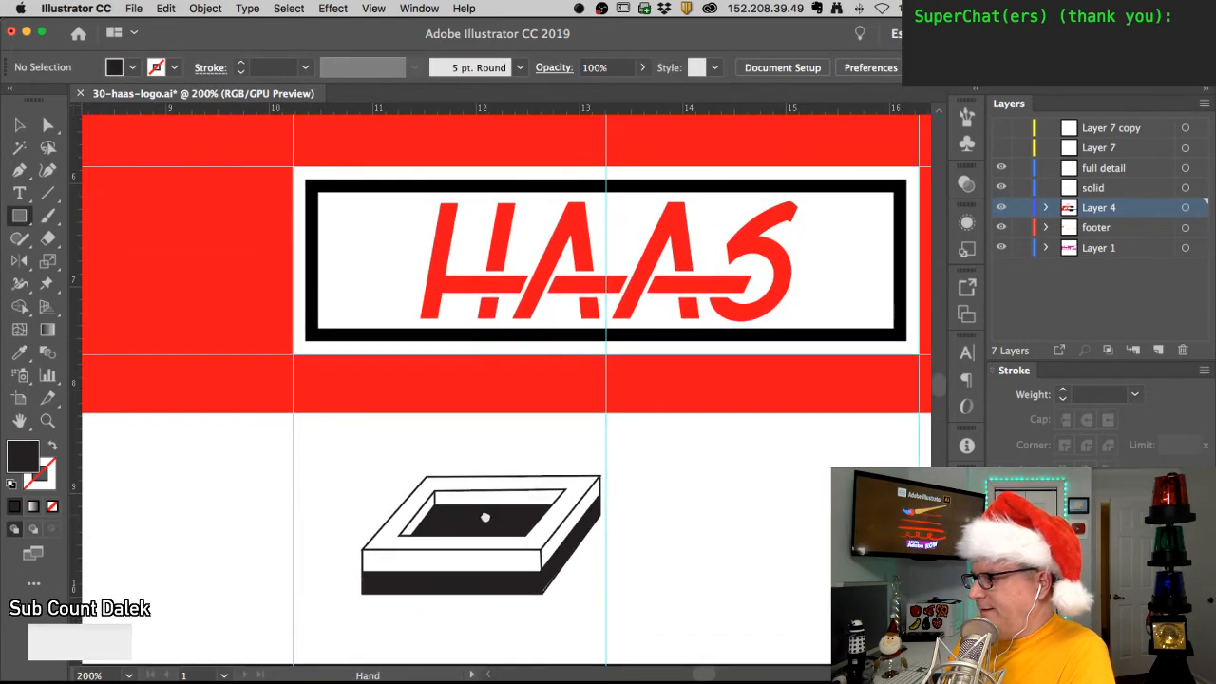
super+click(328, 220)
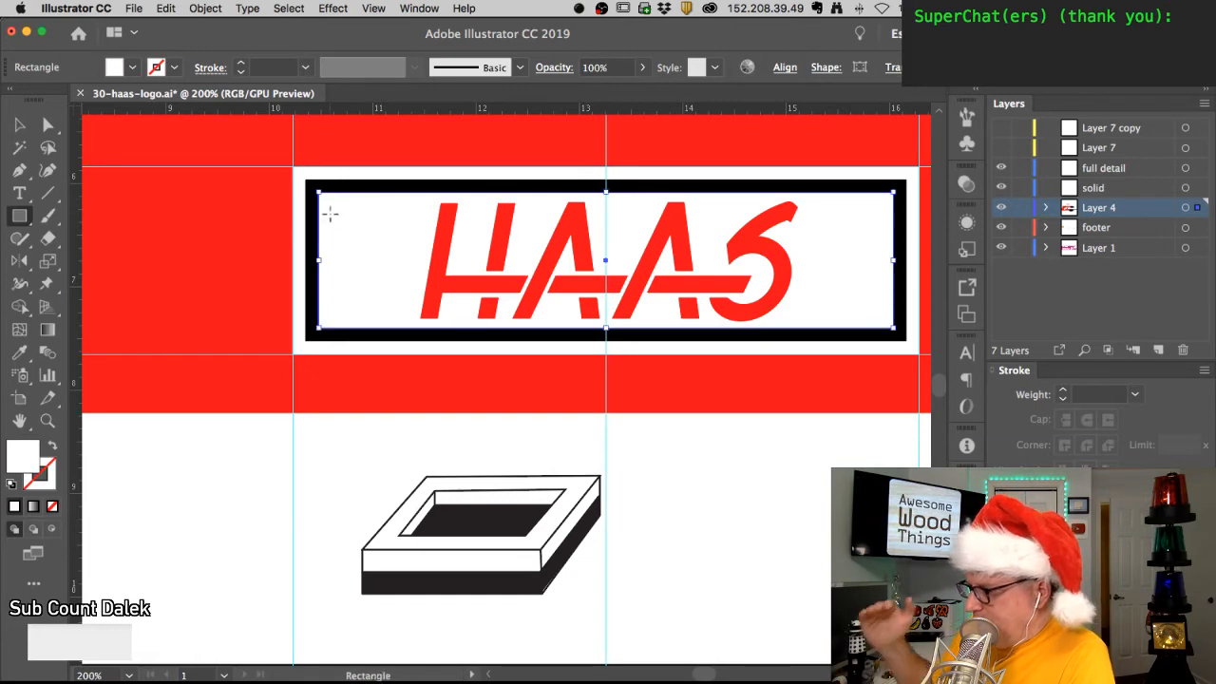
key(super)
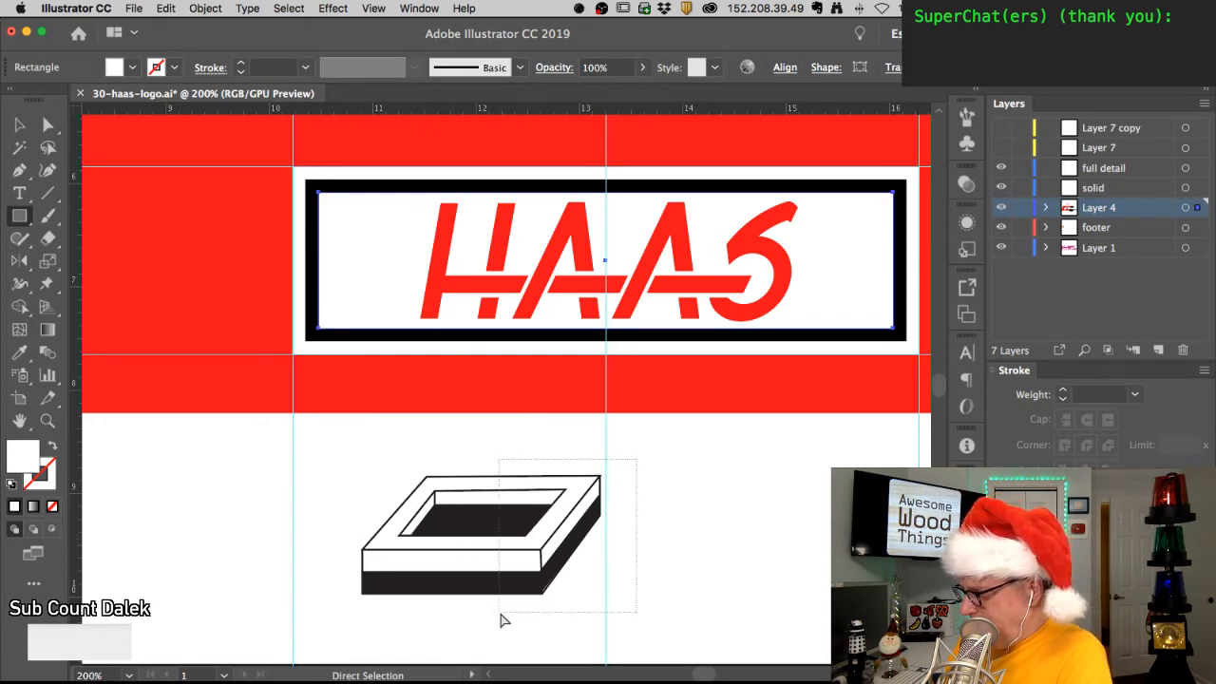
click(543, 597)
key(super)
drag(543, 596, 698, 595)
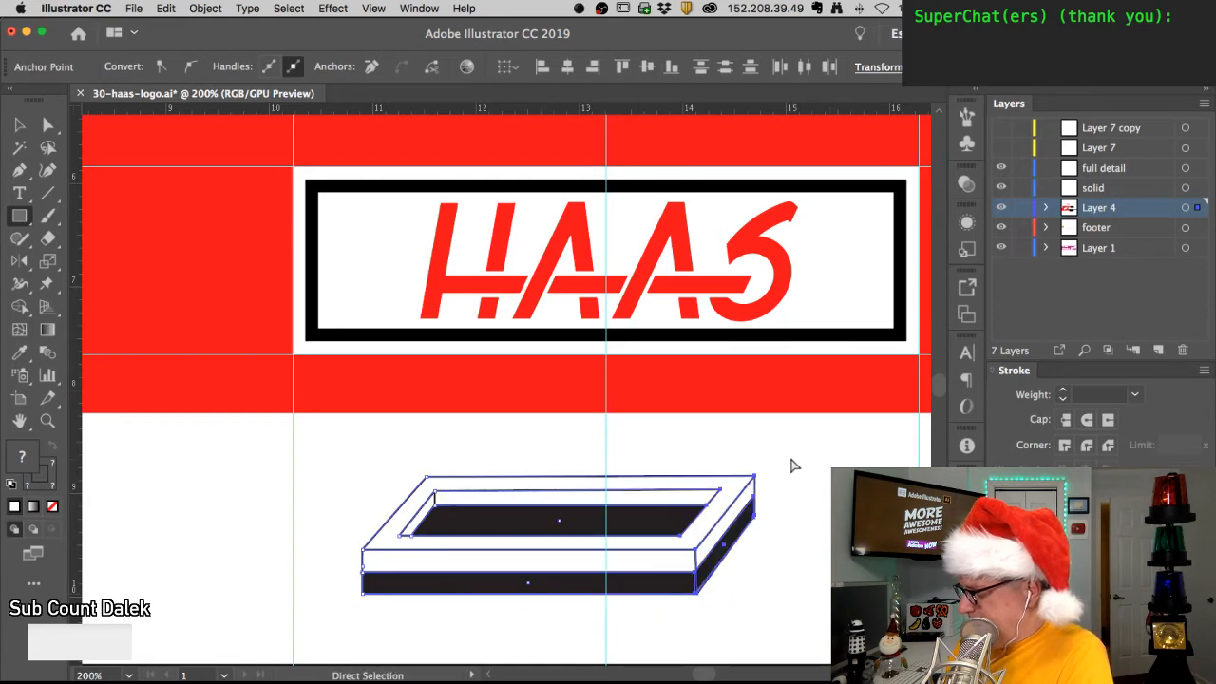
click(399, 511)
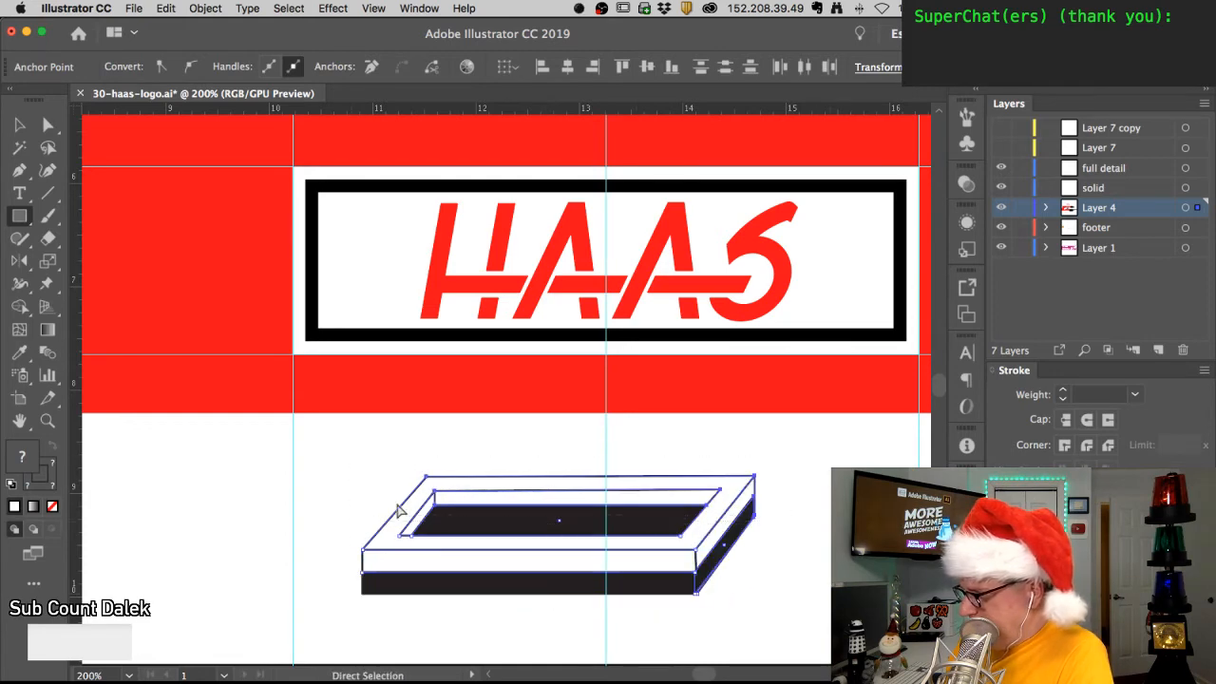
- Deepen the slab by moving all the anchor points along its back edge about 0.35 in up and to the right
drag(464, 457, 462, 452)
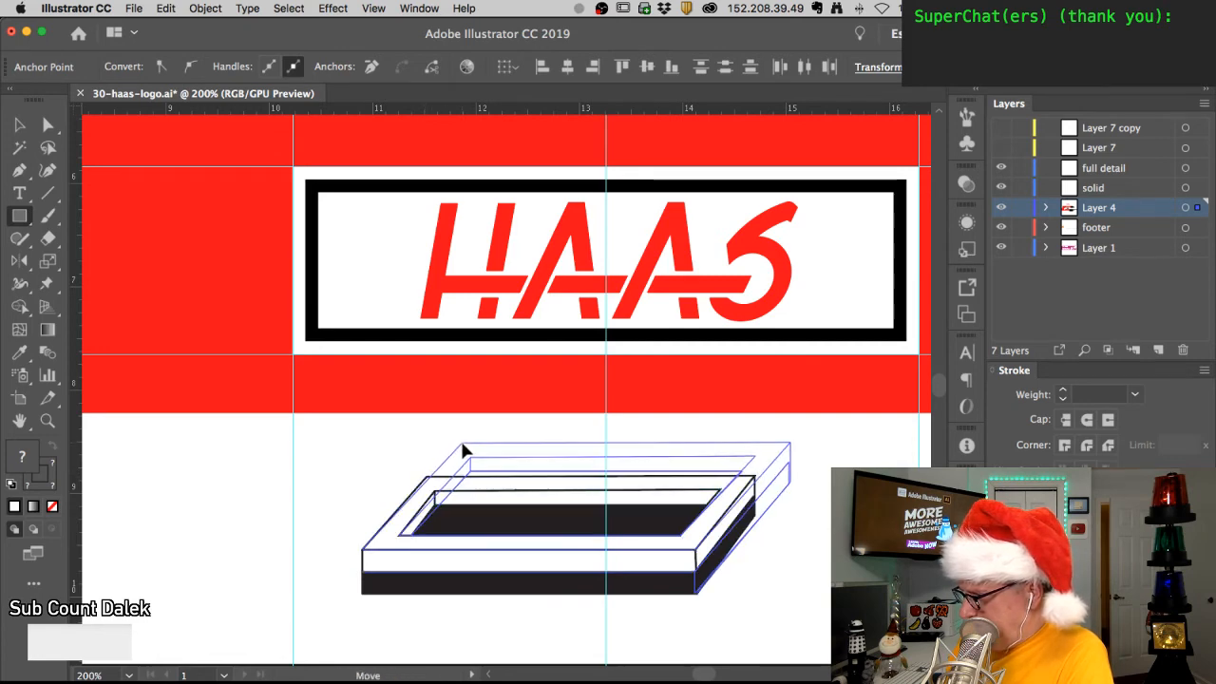
click(333, 561)
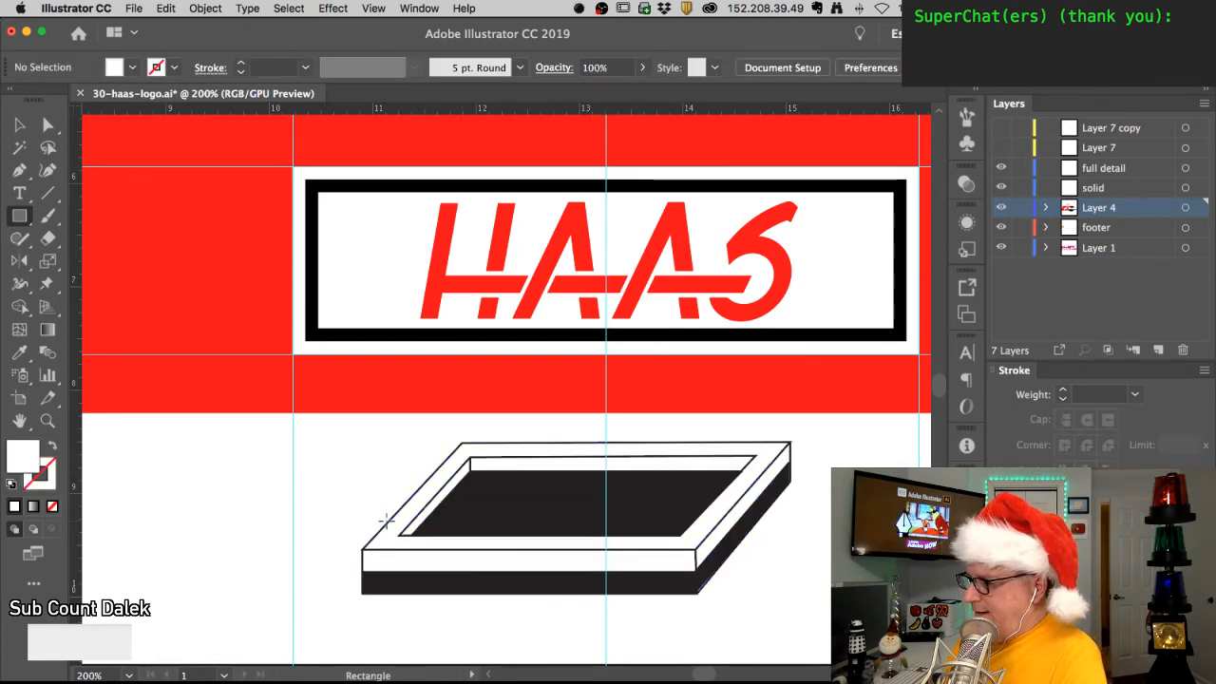
key(m)
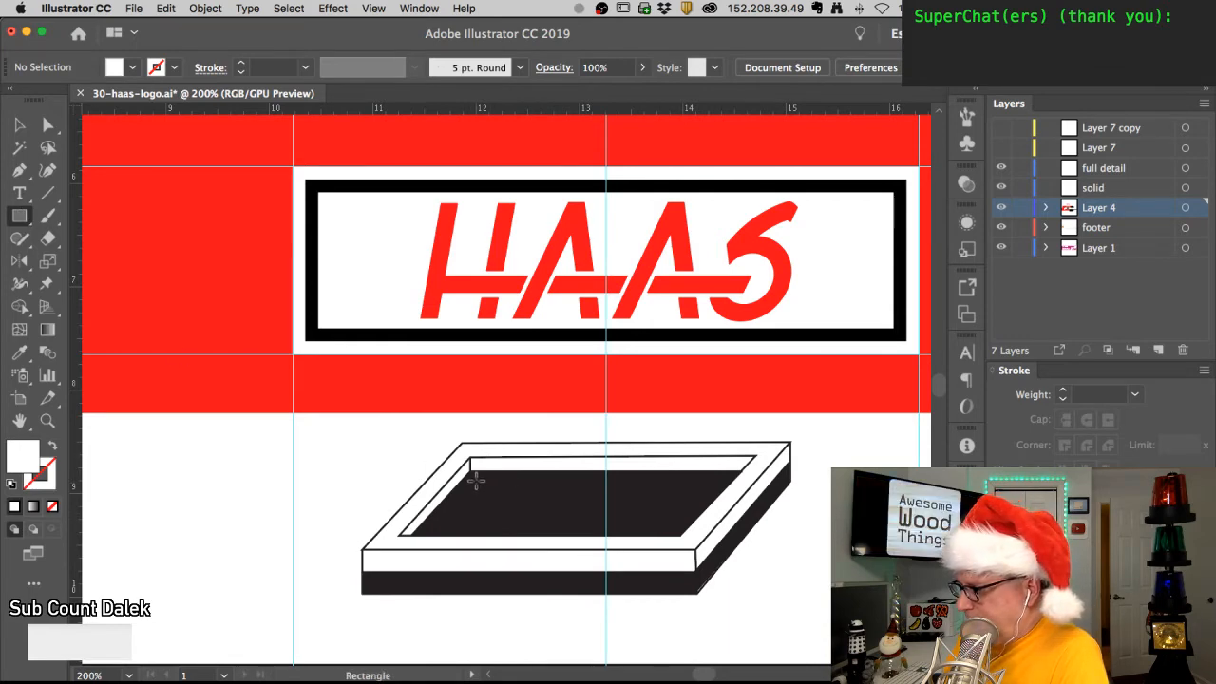
key(super+alt)
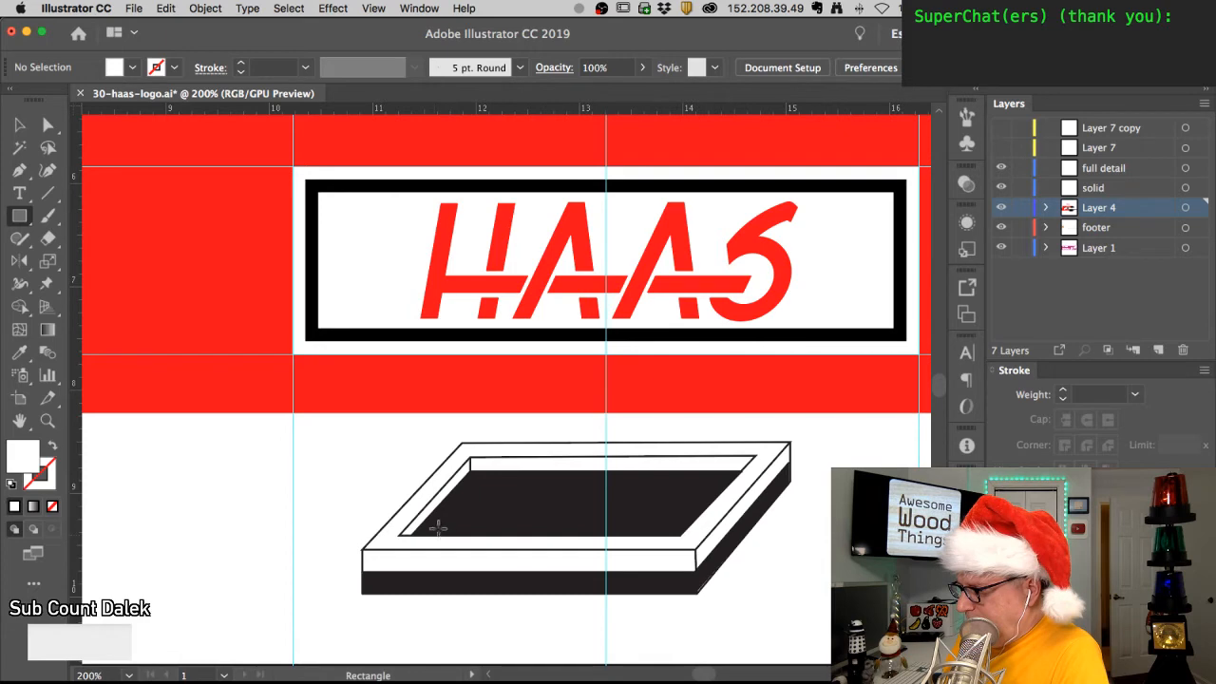
click(470, 487)
click(458, 376)
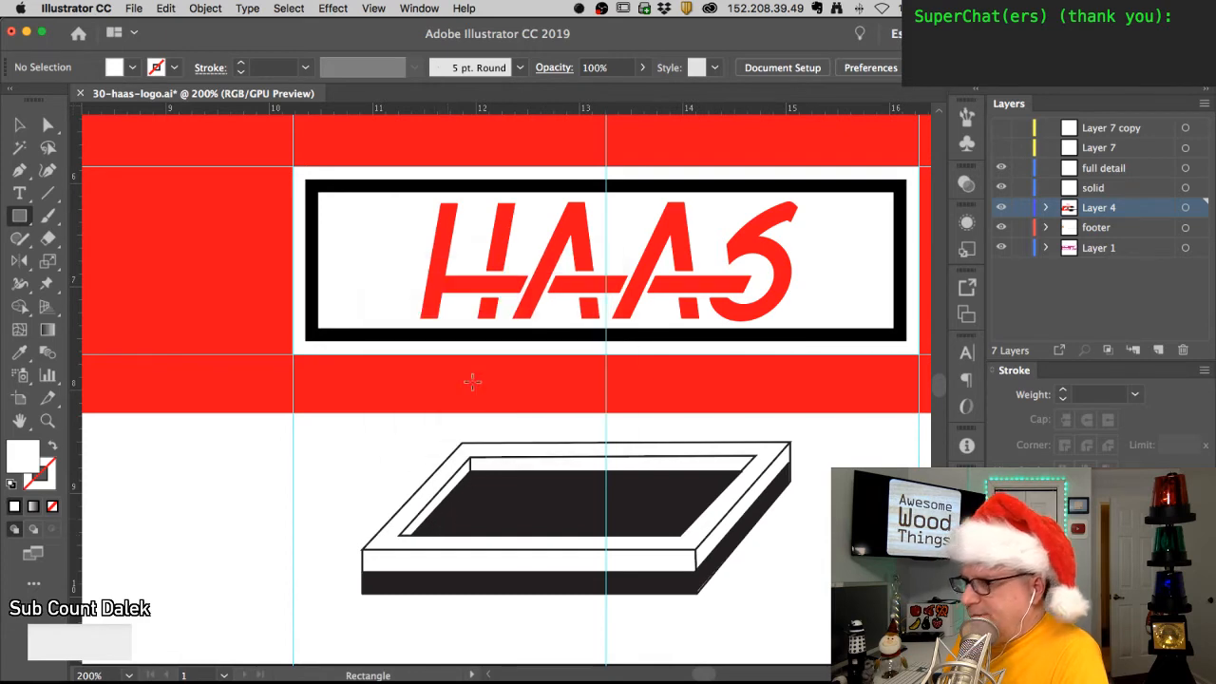
- Draw a slanted four-sided outline inside the black recess with the Pen tool, using a 1 pt white stroke and no fill, and level its front edge
click(19, 170)
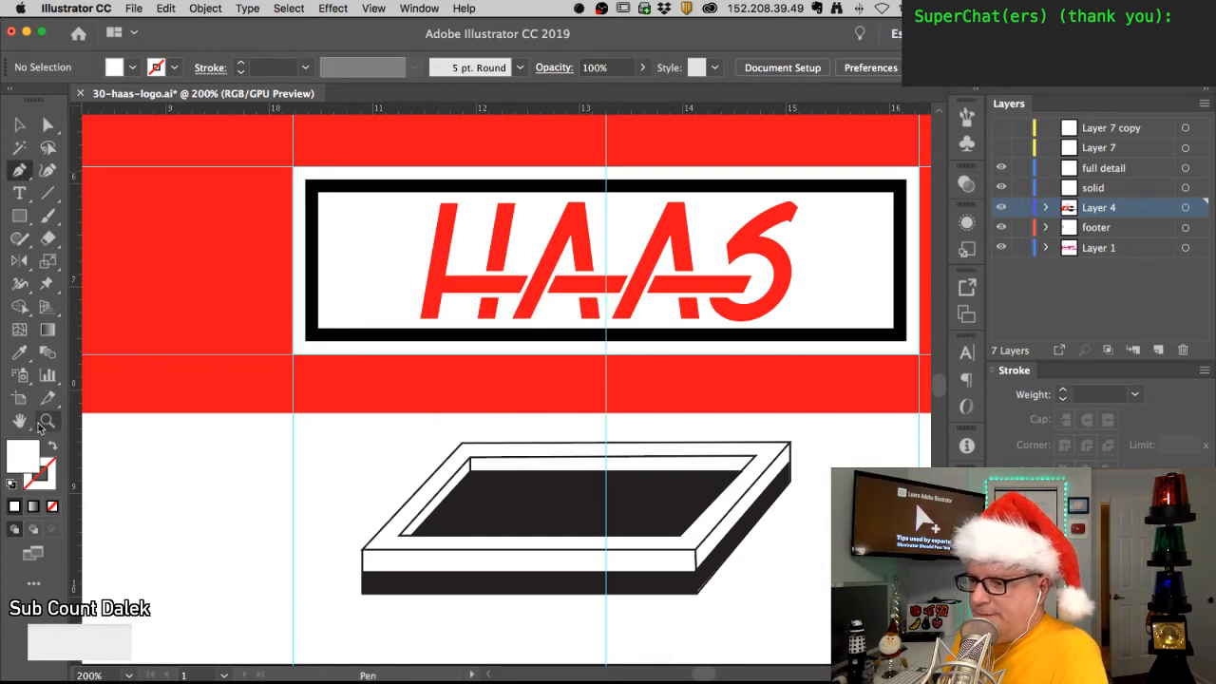
click(55, 448)
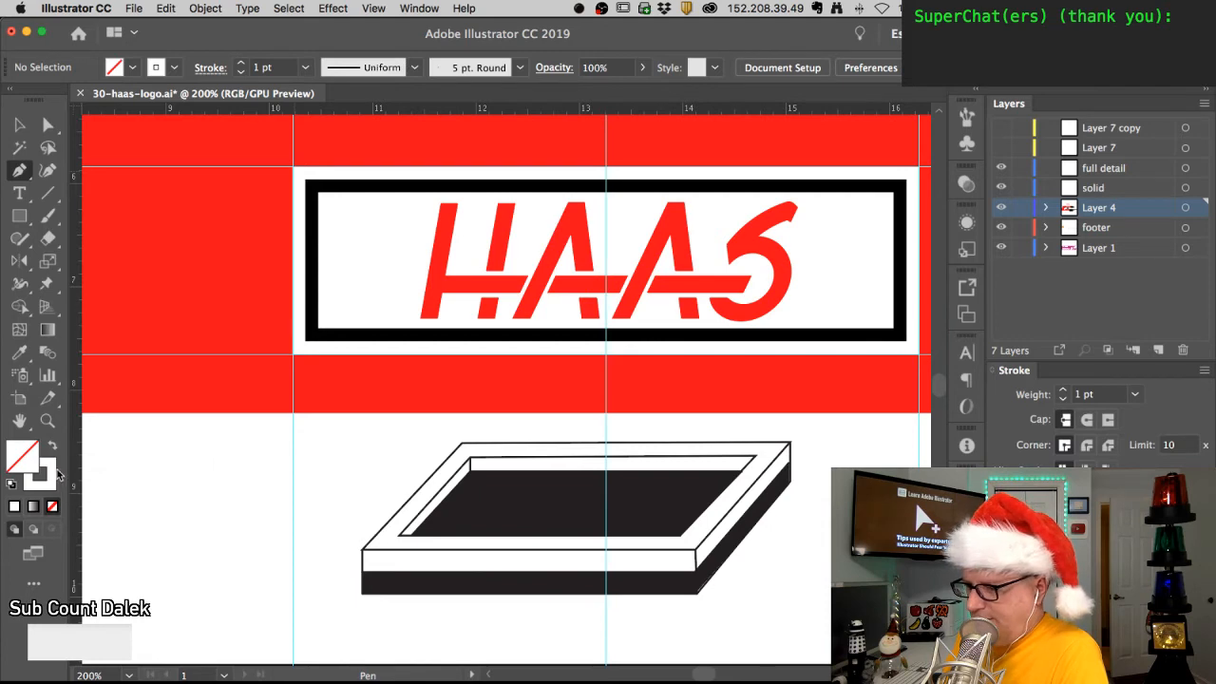
click(445, 517)
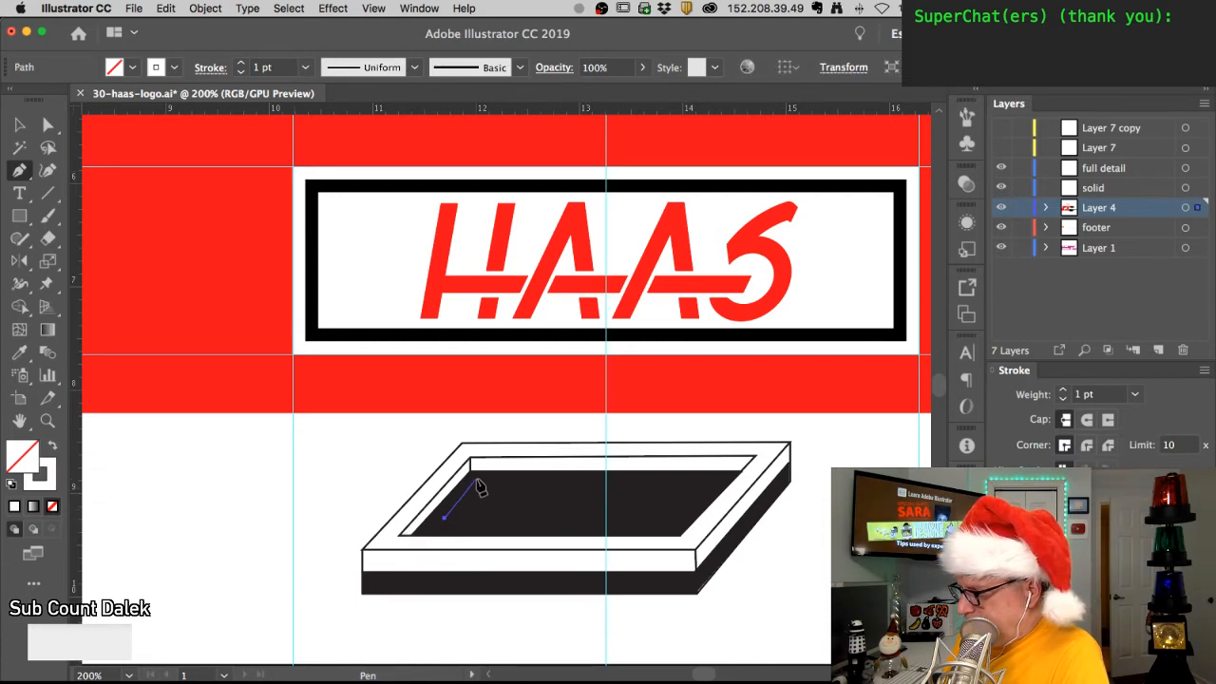
click(478, 476)
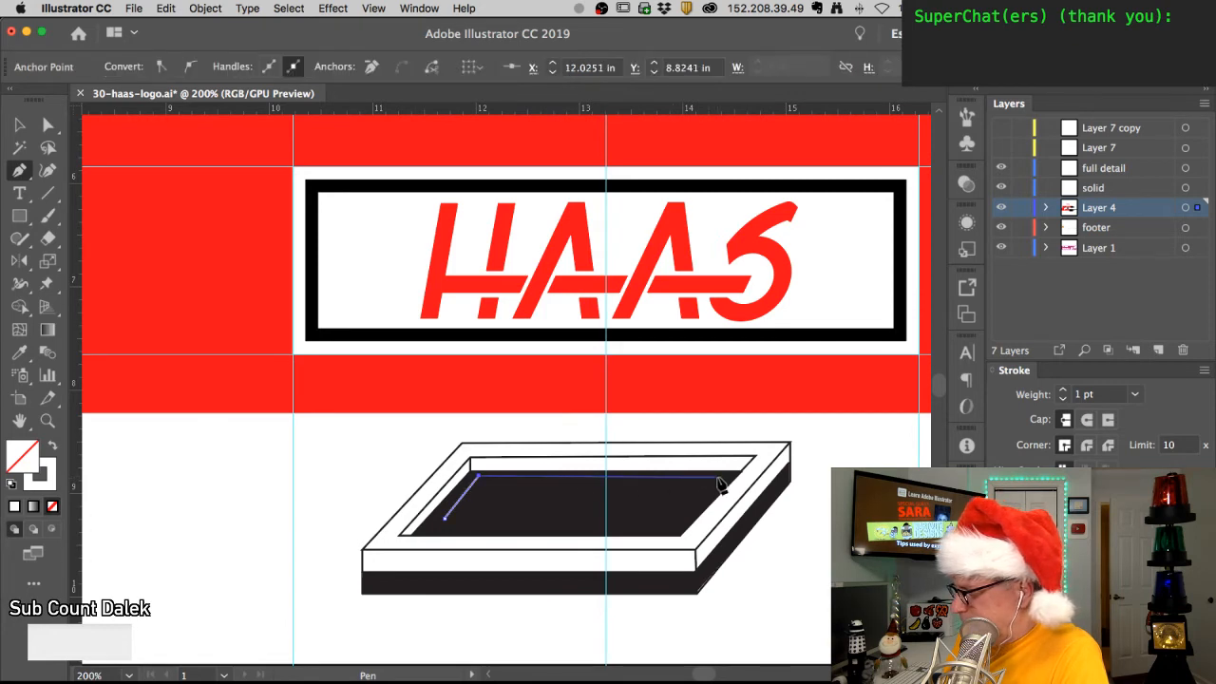
click(719, 476)
click(676, 522)
click(445, 517)
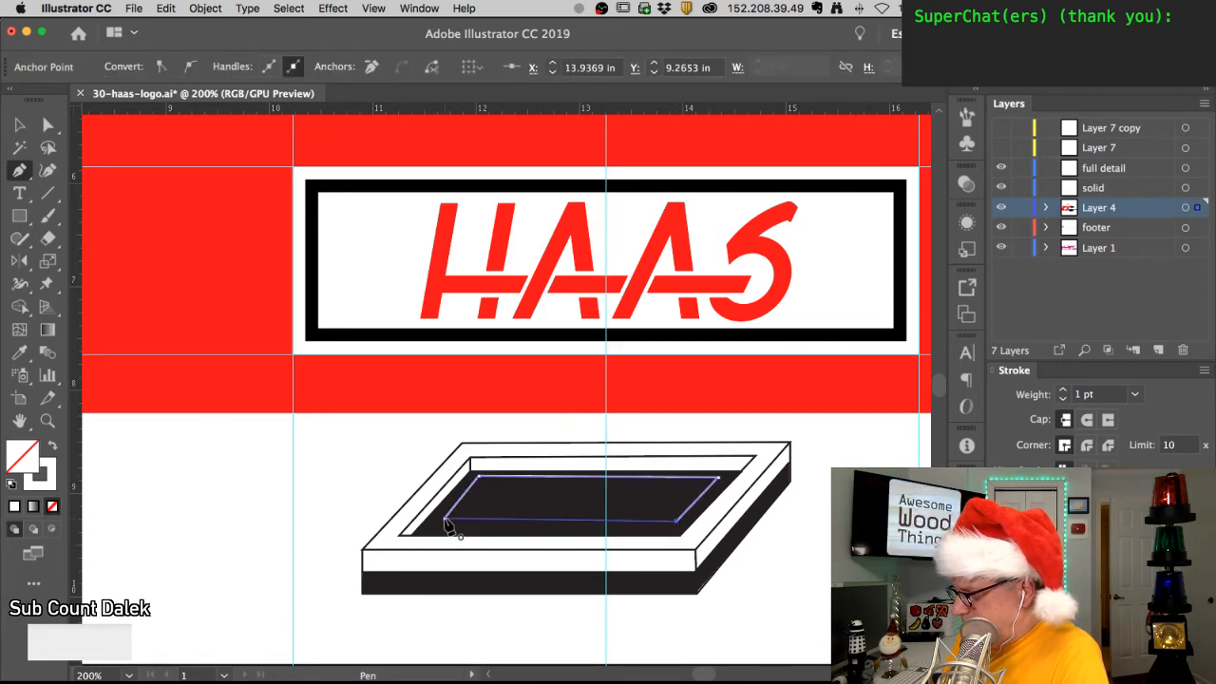
super+click(677, 521)
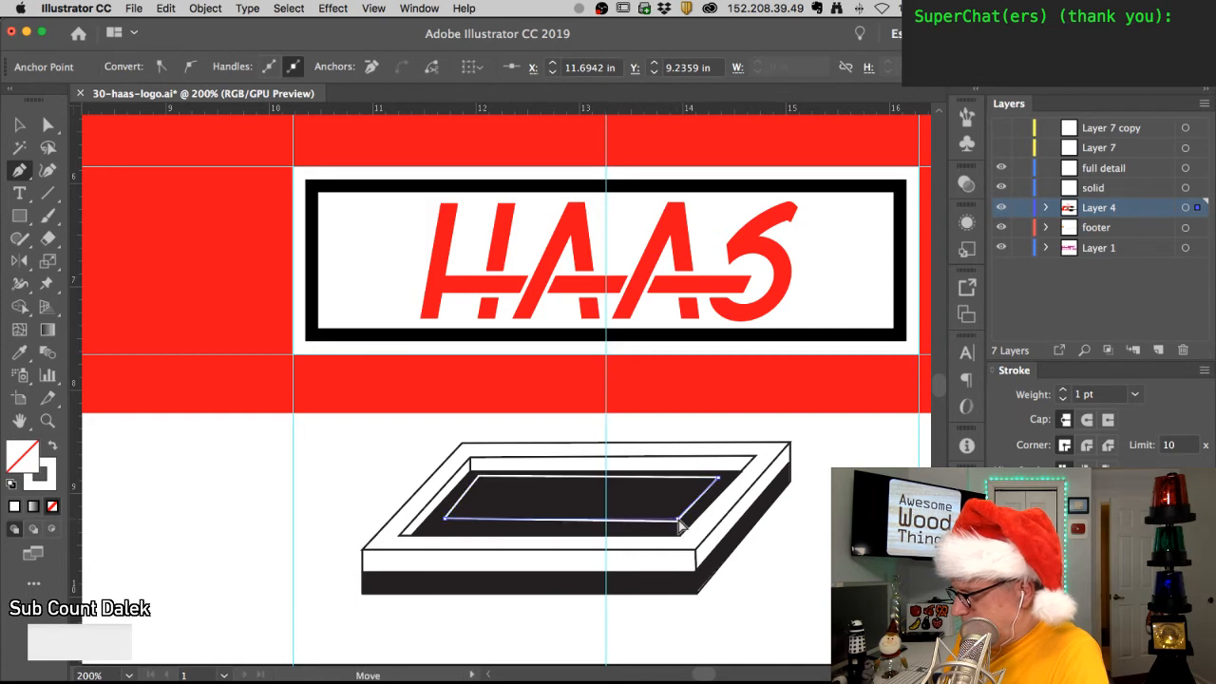
click(444, 520)
key(super+z)
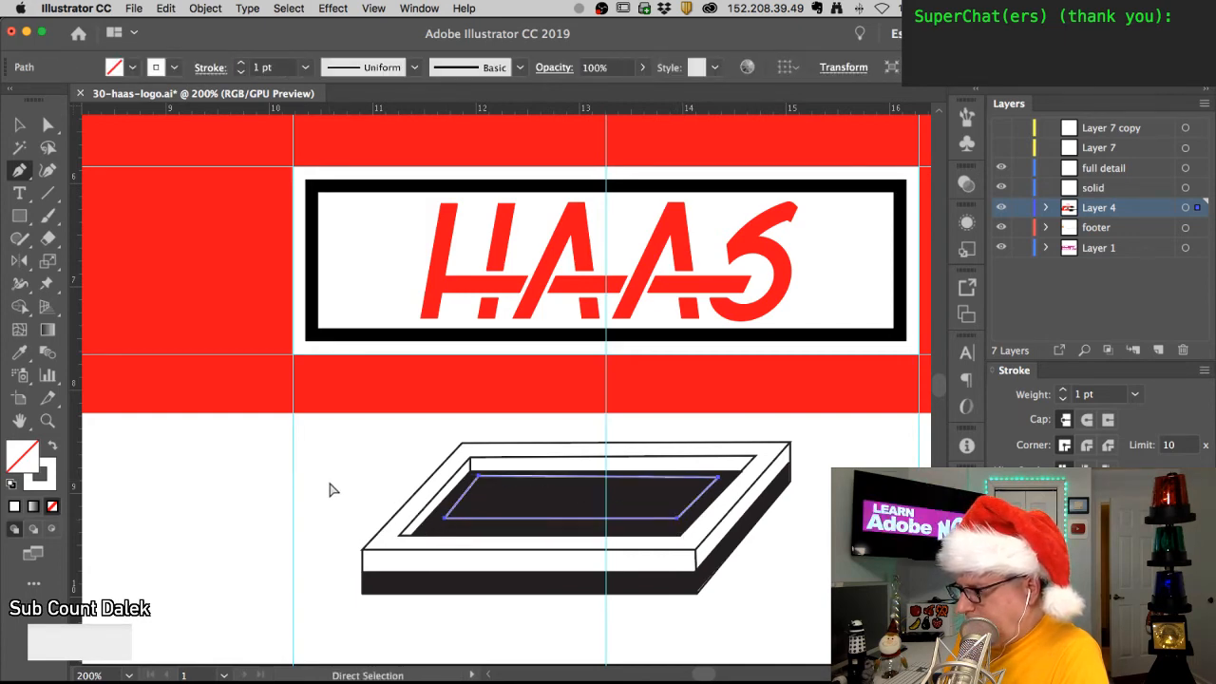
super+click(332, 490)
- Add a thin rectangle as the inner block's front face and a second one reshaped to form its right side face
click(19, 215)
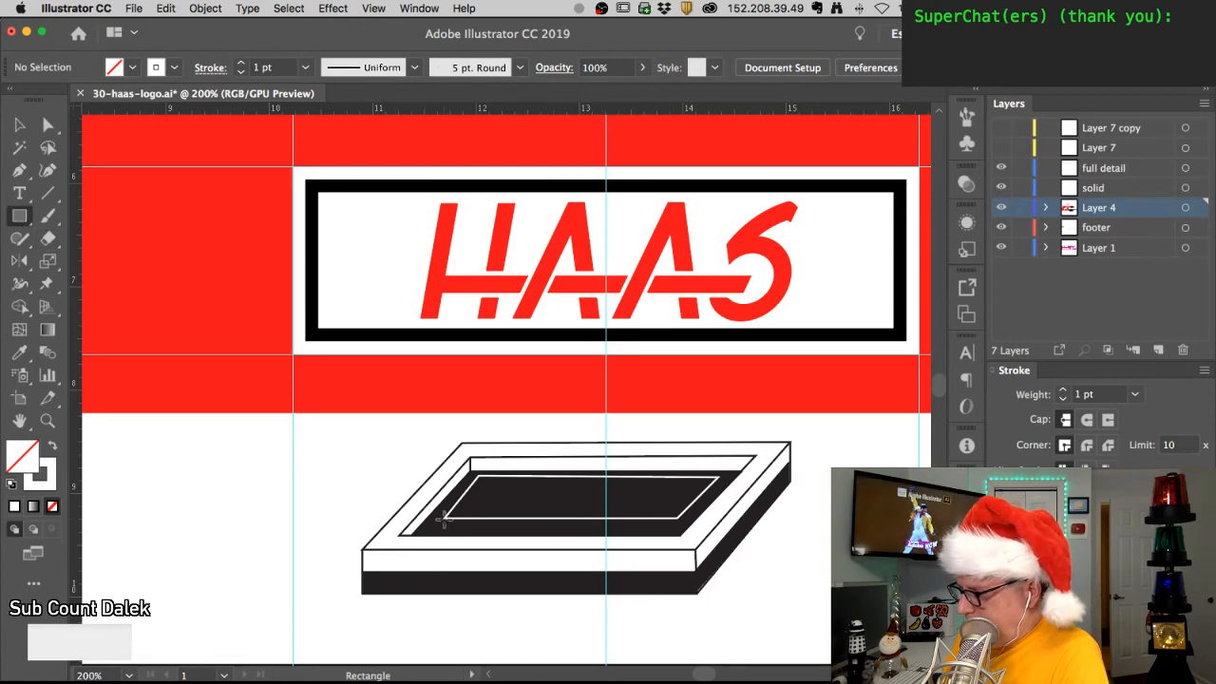
drag(445, 520, 681, 531)
key(super+alt)
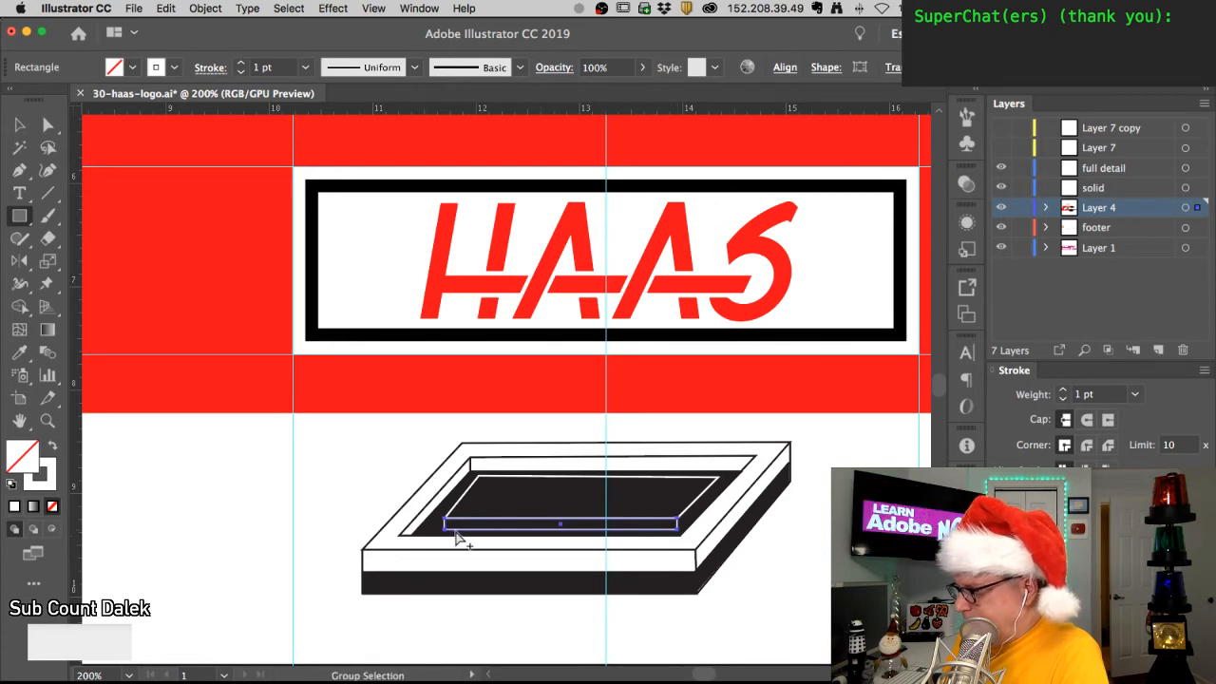
drag(448, 537, 691, 538)
drag(836, 524, 719, 481)
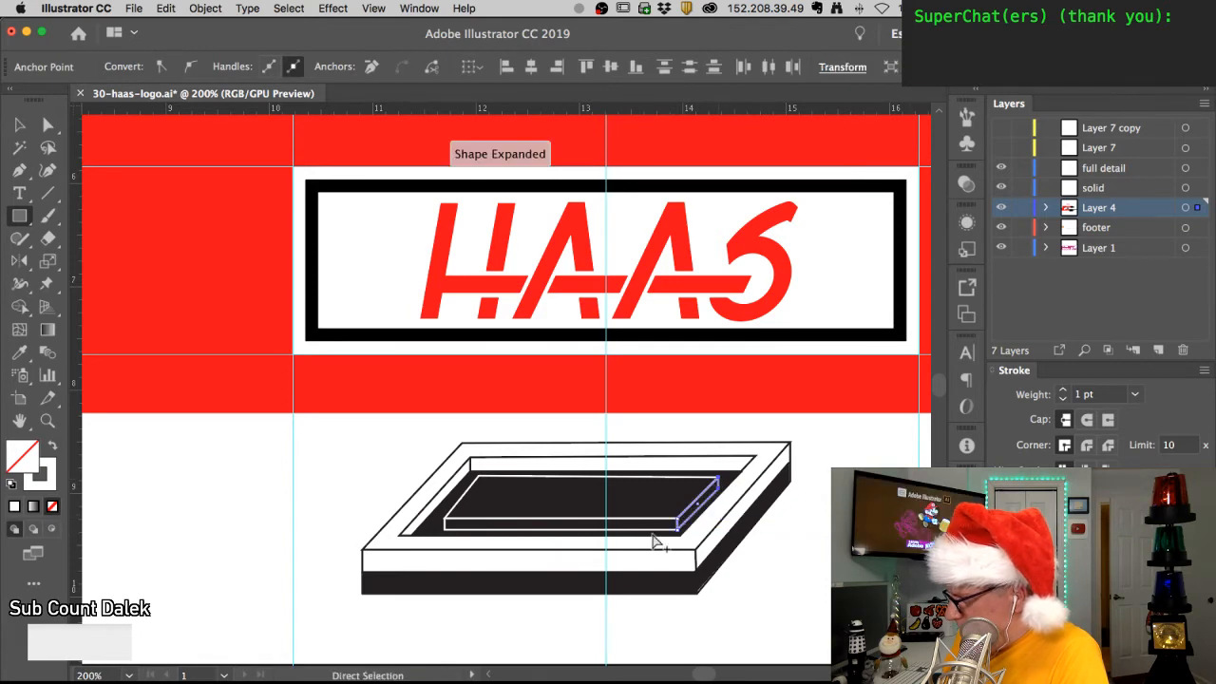
- Give the inner block's top, front and right side faces the default white fill and 1 pt black stroke
click(655, 488)
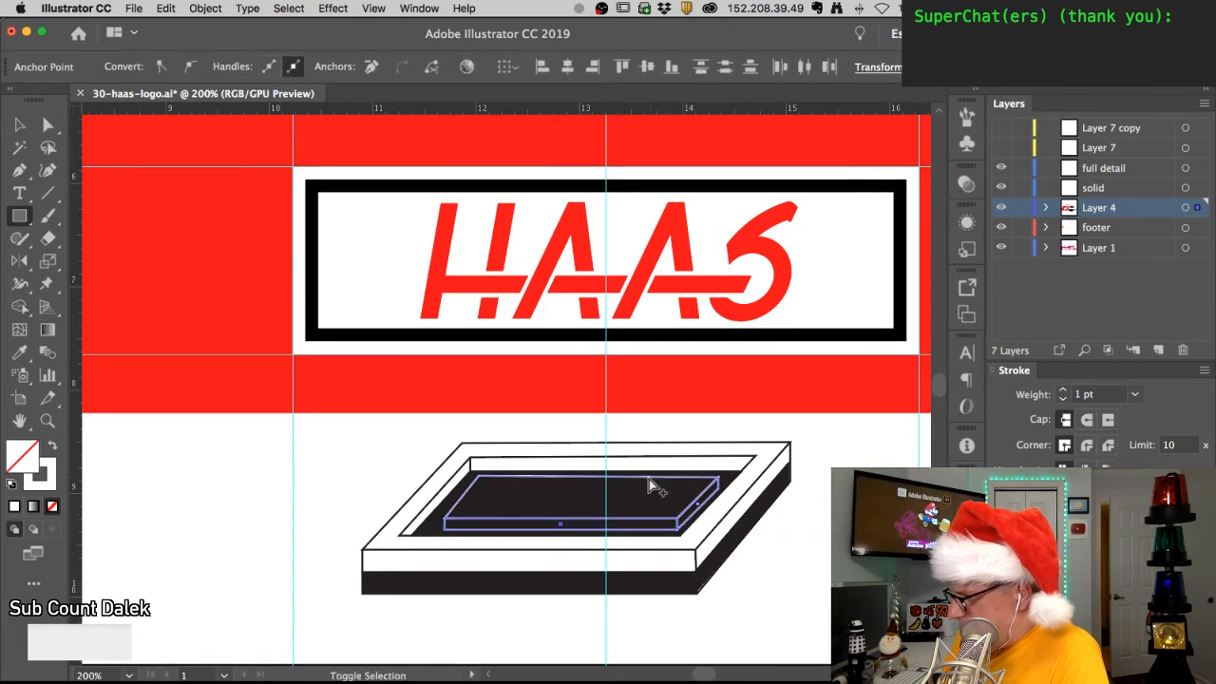
click(12, 484)
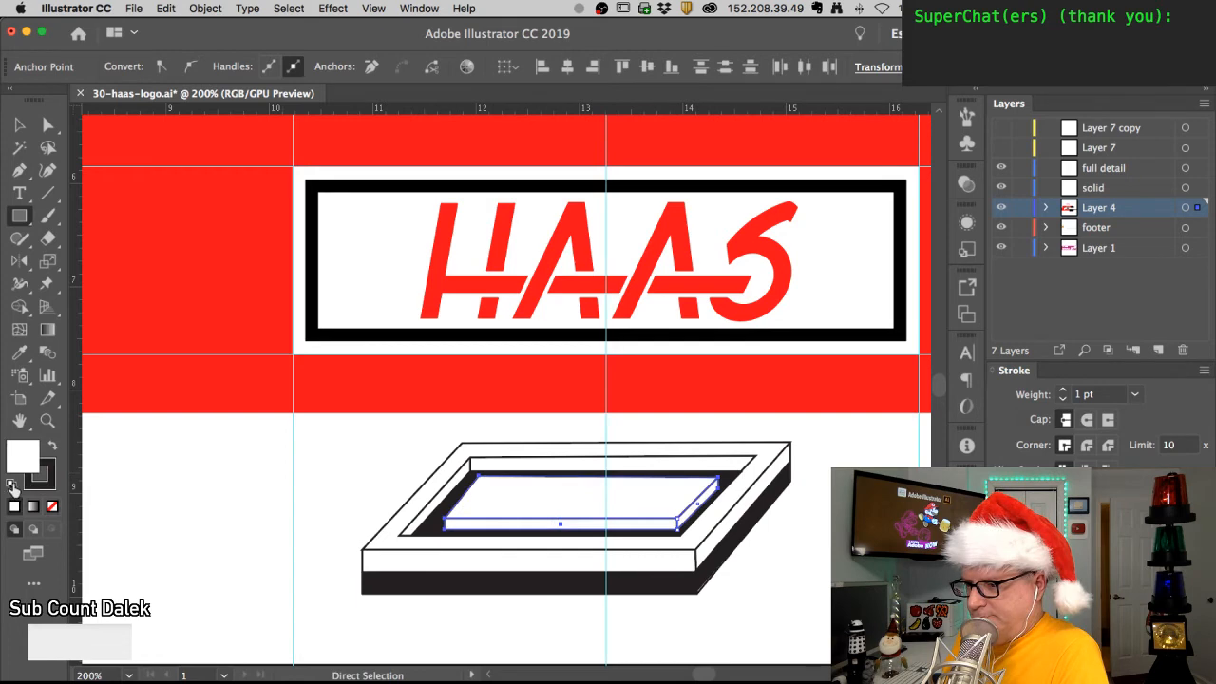
click(53, 447)
click(53, 447)
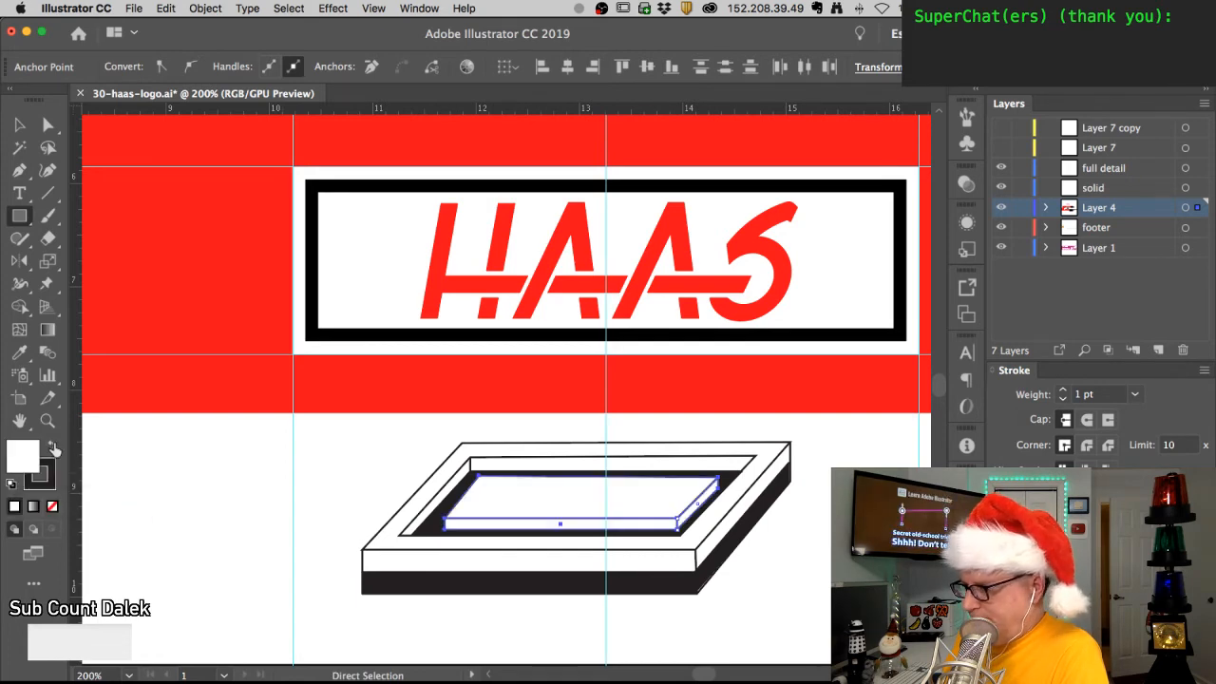
click(188, 498)
key(m)
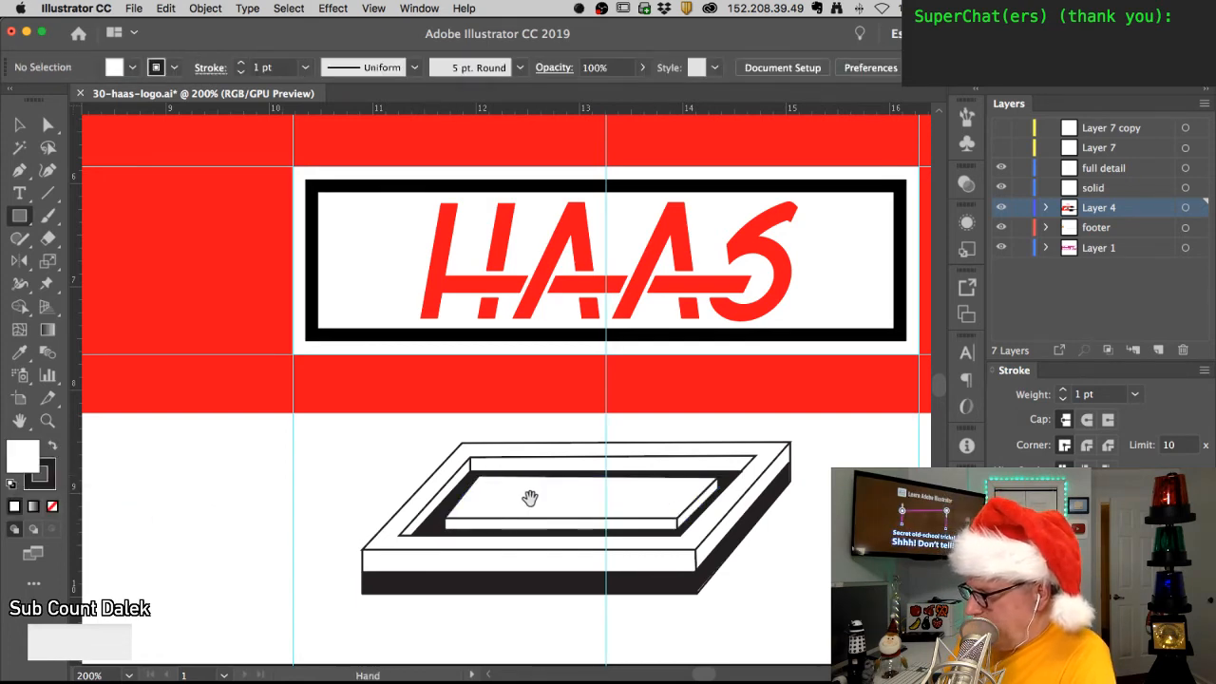
- Set the Pen tool to the red fill and no stroke of the logo's letter H
drag(526, 504, 443, 491)
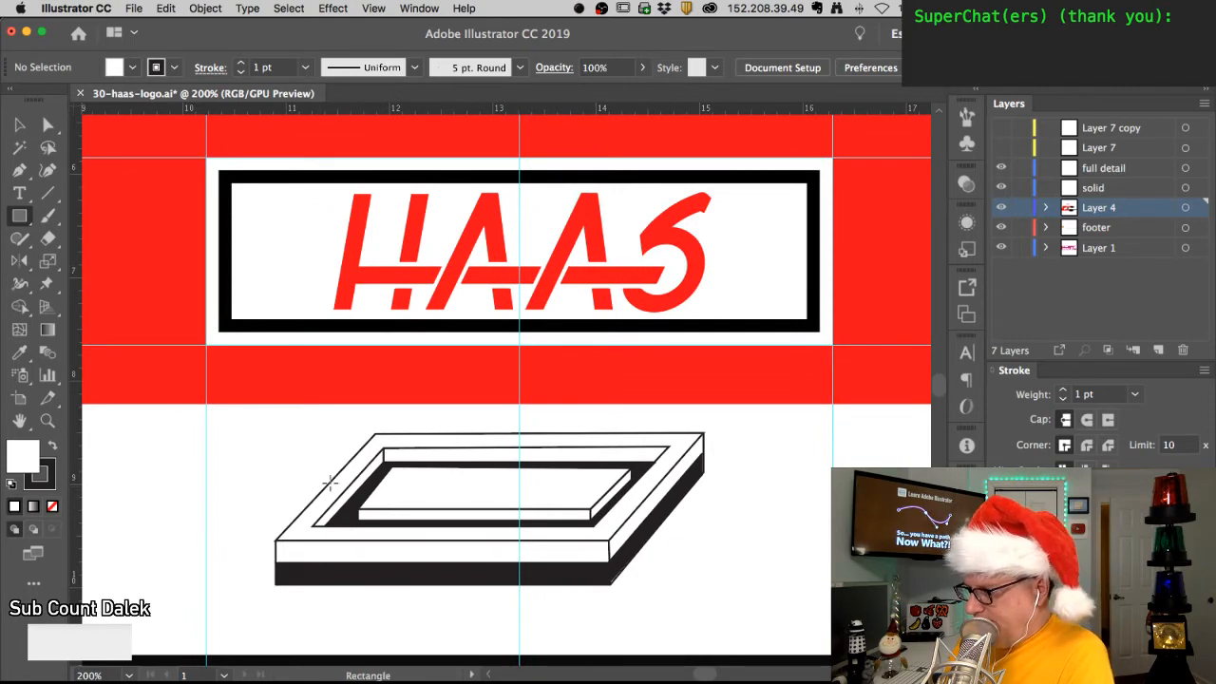
key(a)
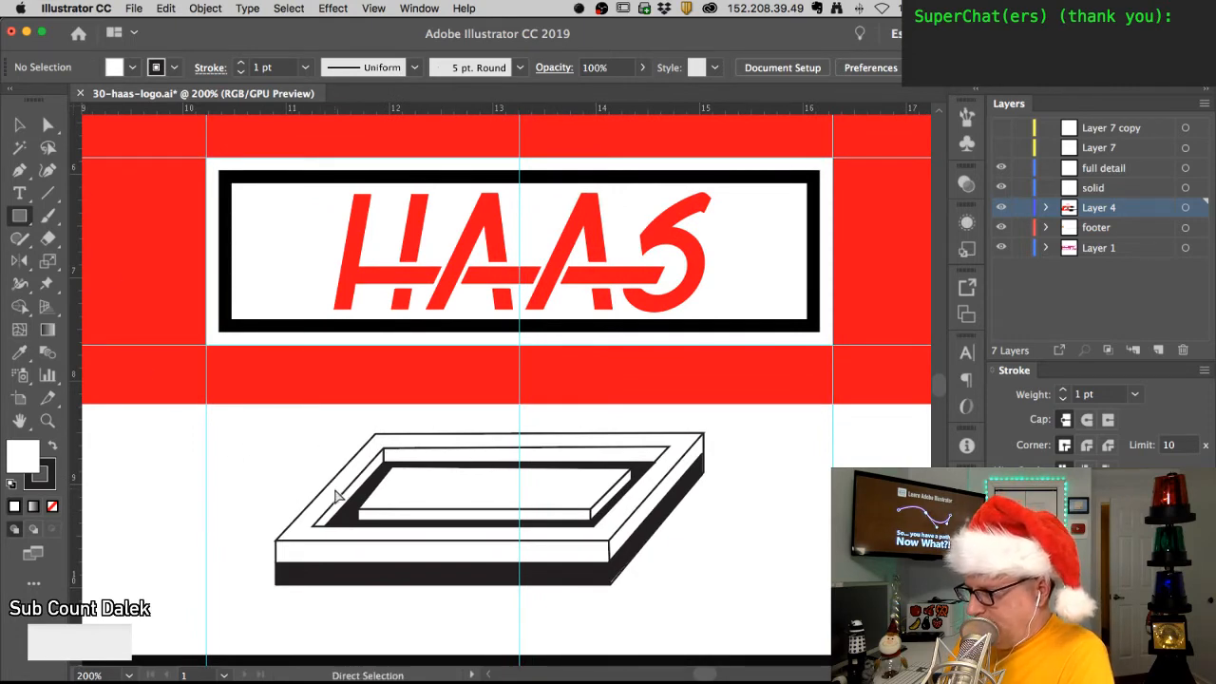
click(401, 495)
click(351, 490)
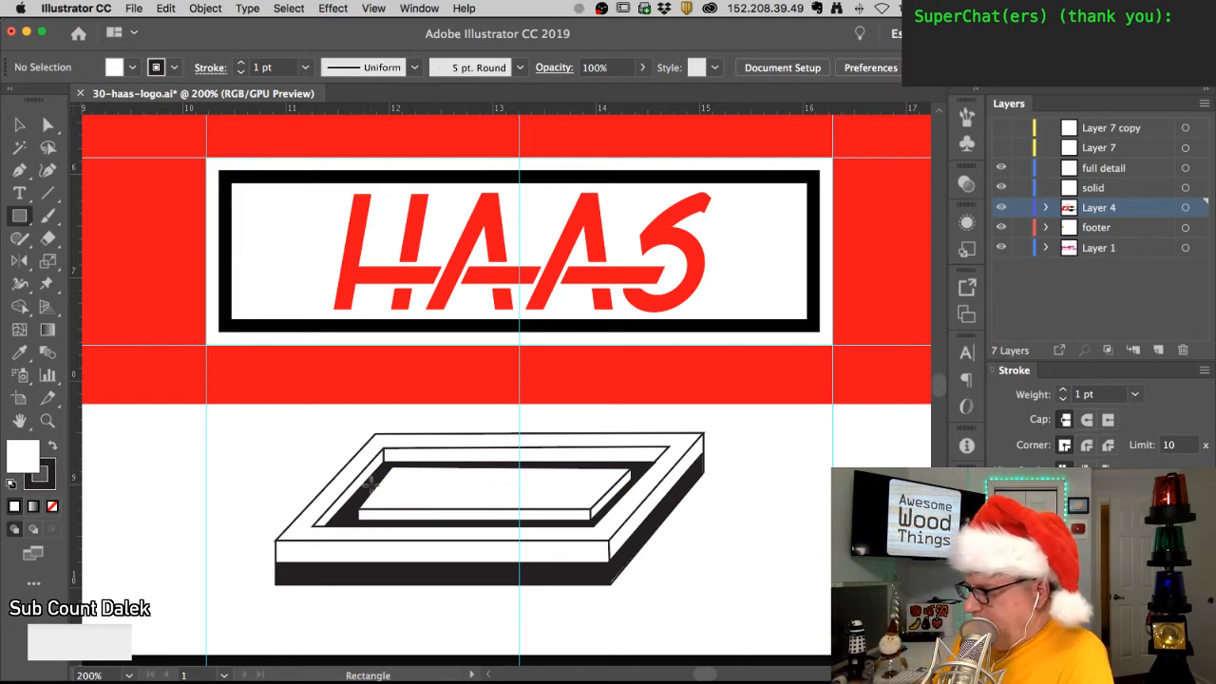
key(m)
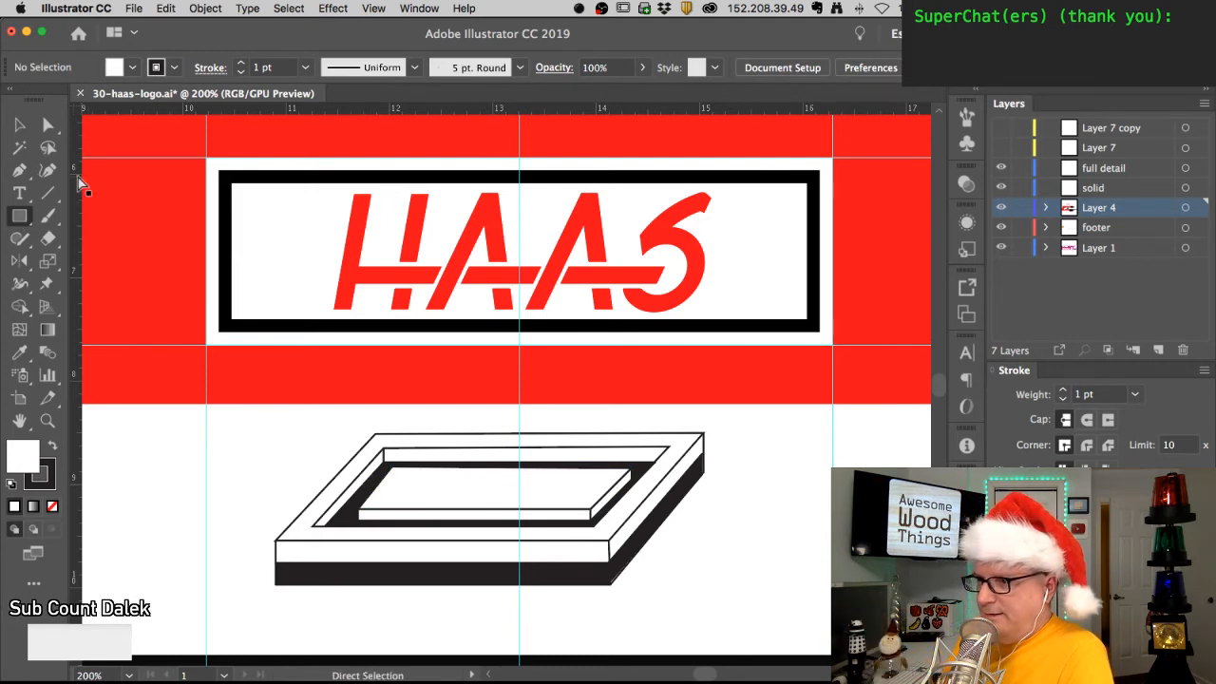
click(19, 171)
super+click(342, 300)
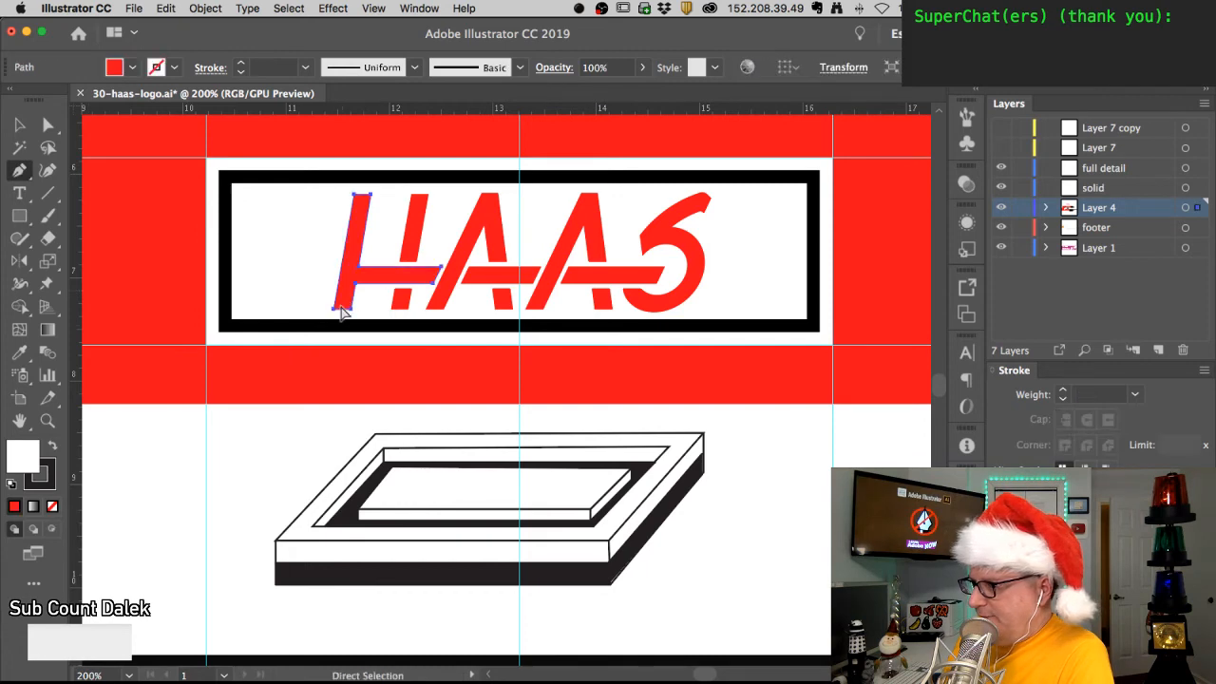
key(shift+super+a)
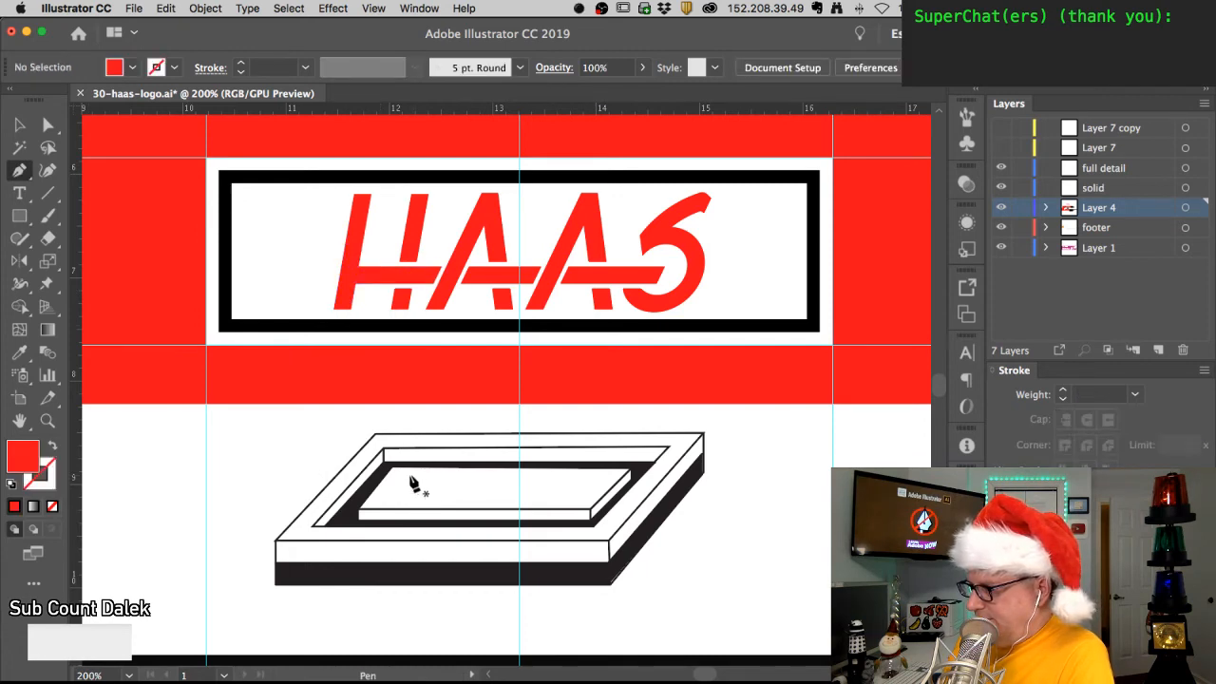
- Draw a small red rectangle near the left end of the inner block's top face
click(395, 498)
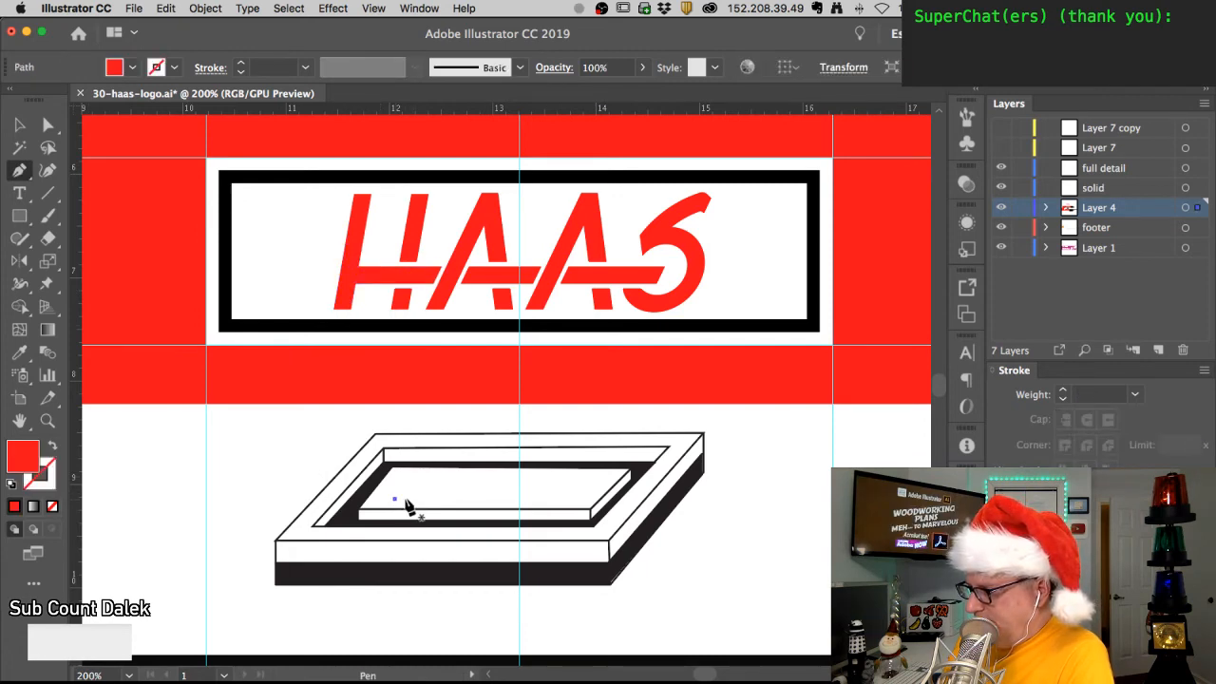
click(405, 498)
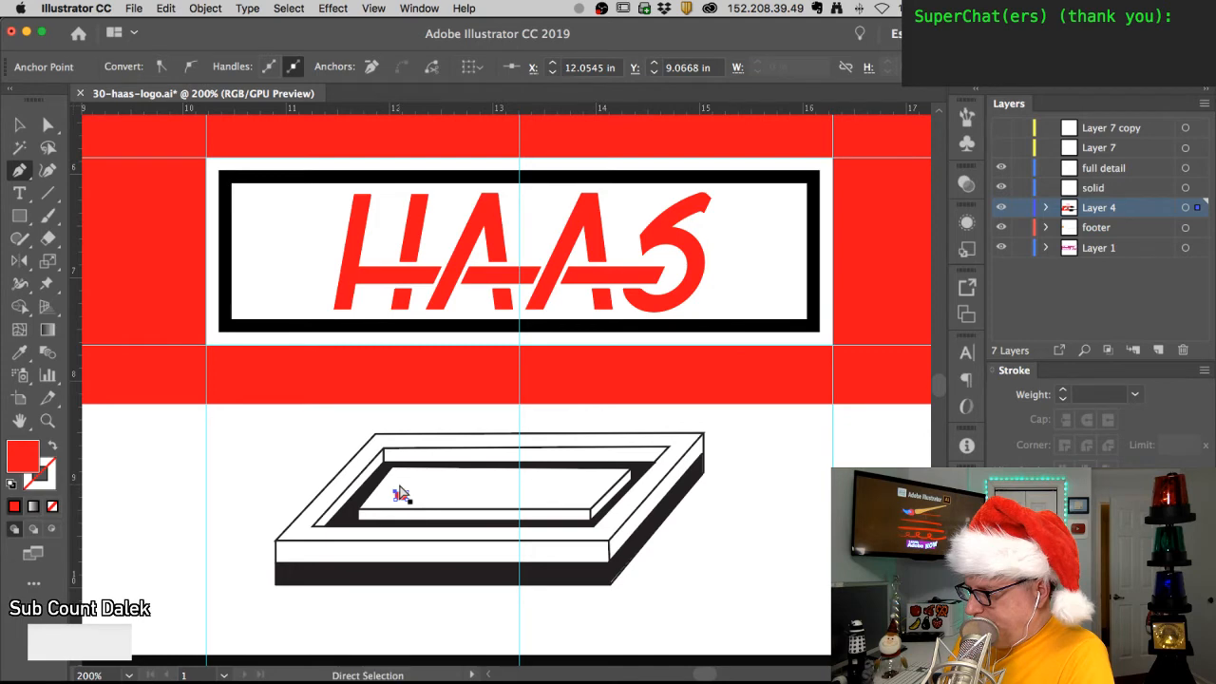
super+click(400, 498)
super+click(400, 496)
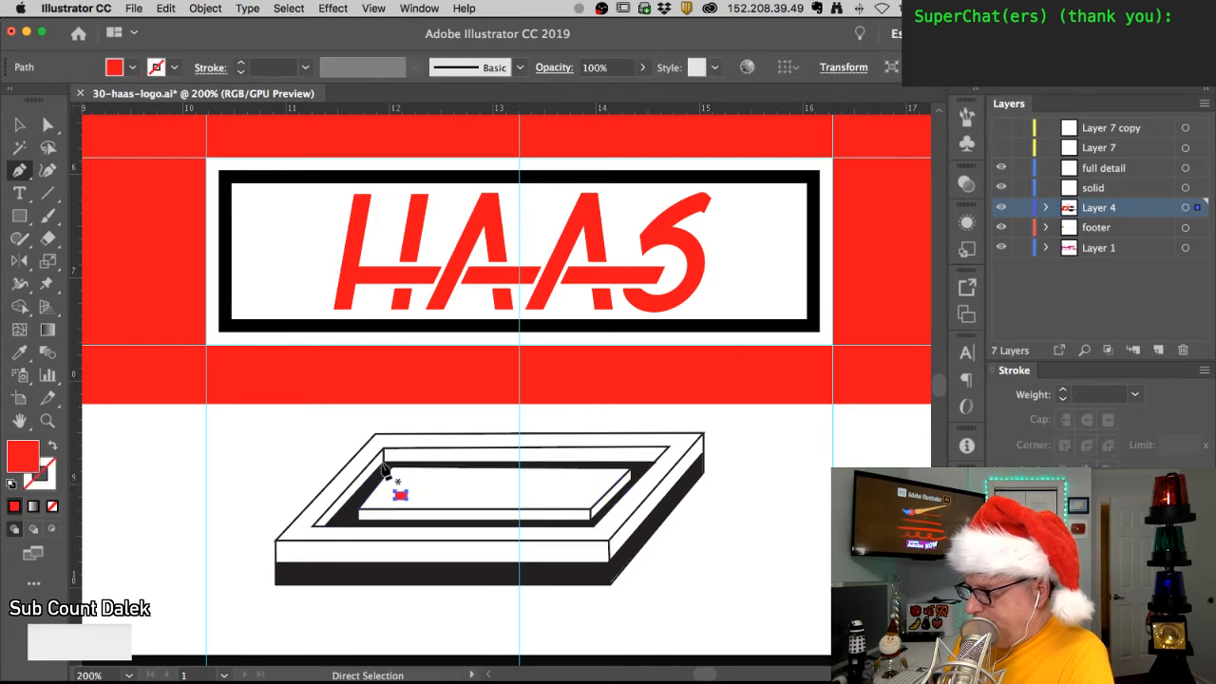
- Draw a slanted red bar beside the slab, move it onto the small red rectangle's upper edge and shorten it
click(293, 473)
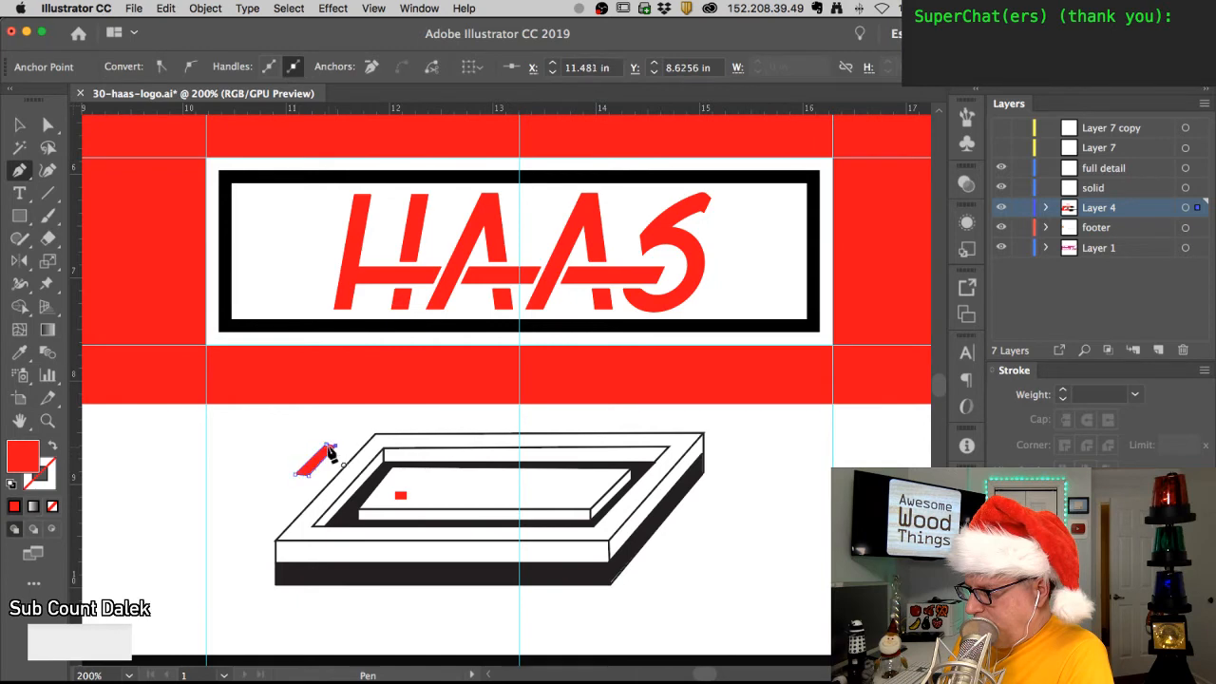
drag(404, 494, 404, 493)
key(super+shift+a)
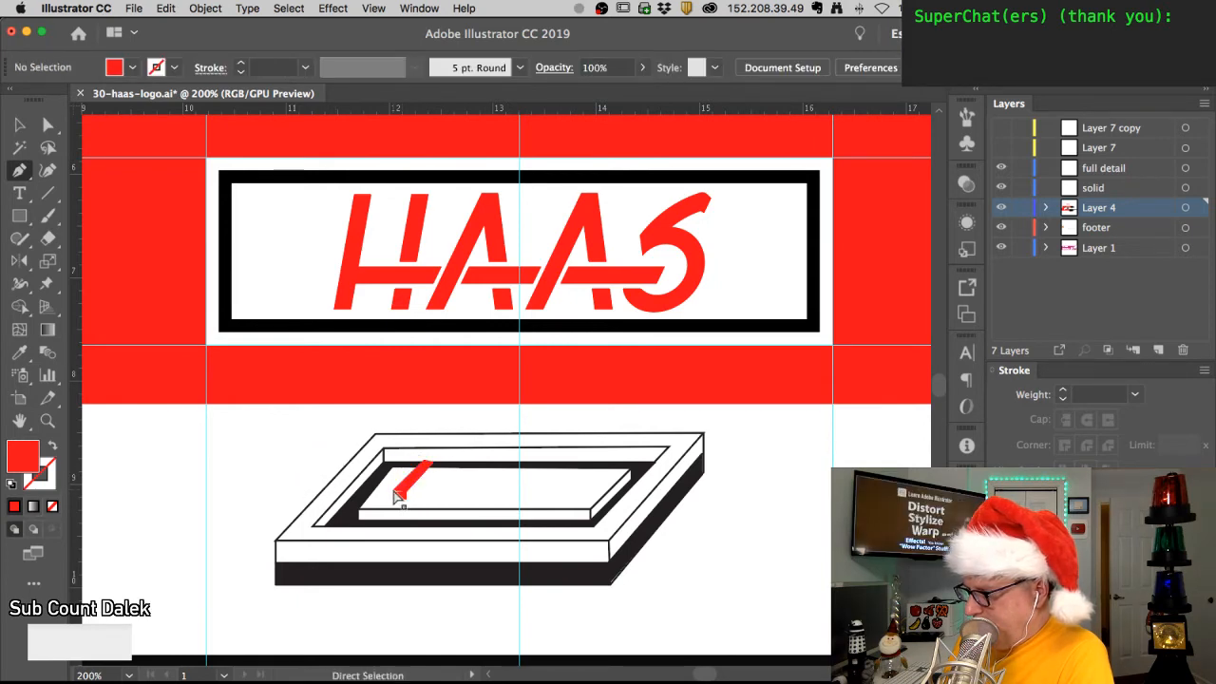
click(400, 496)
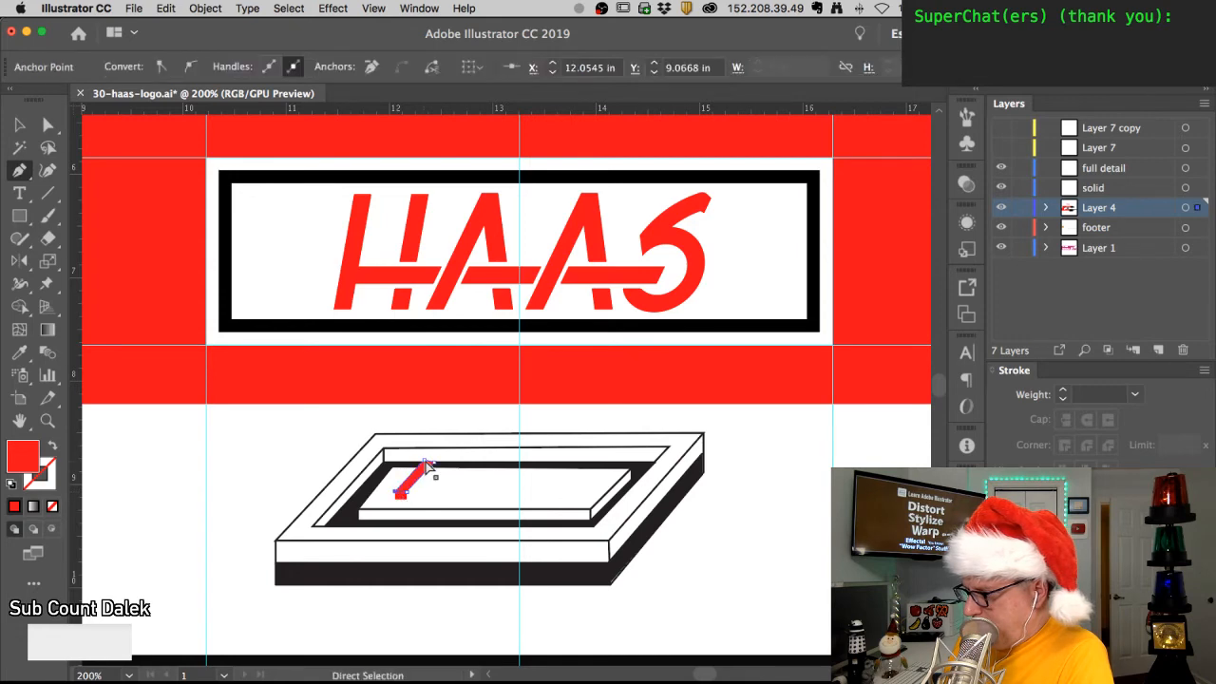
drag(410, 476, 415, 477)
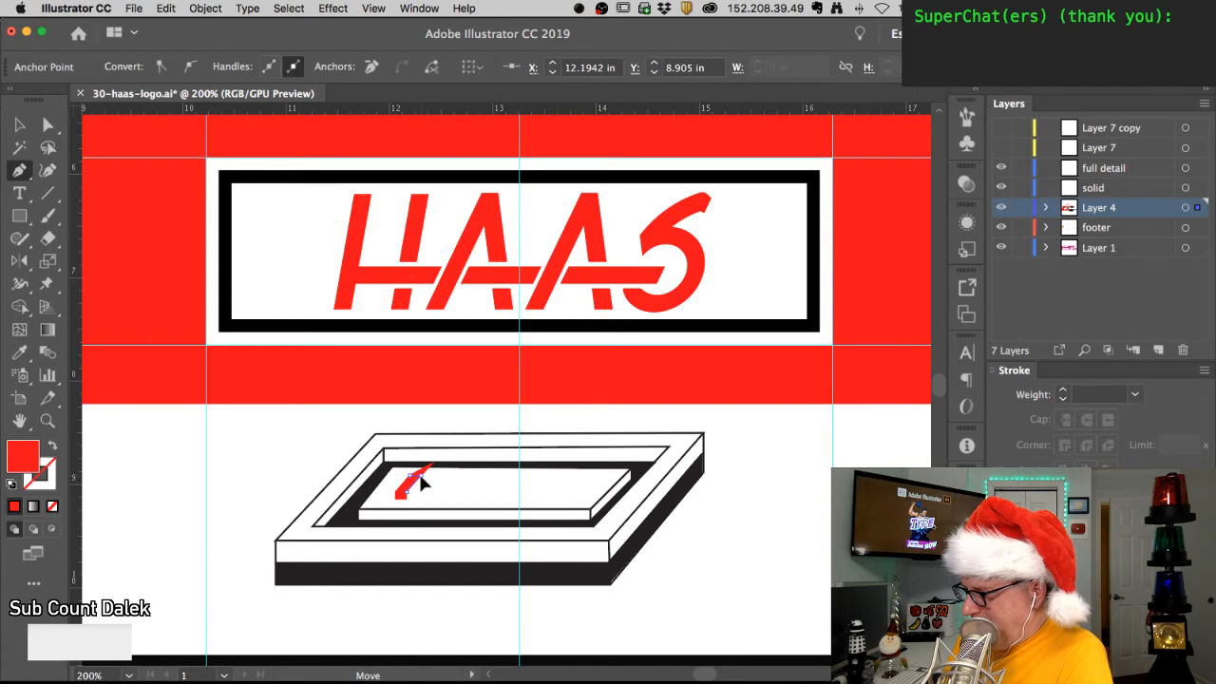
- Duplicate the small red rectangle so the copy sits directly against the original's right edge
key(super+equal)
key(super+equal)
drag(418, 484, 516, 353)
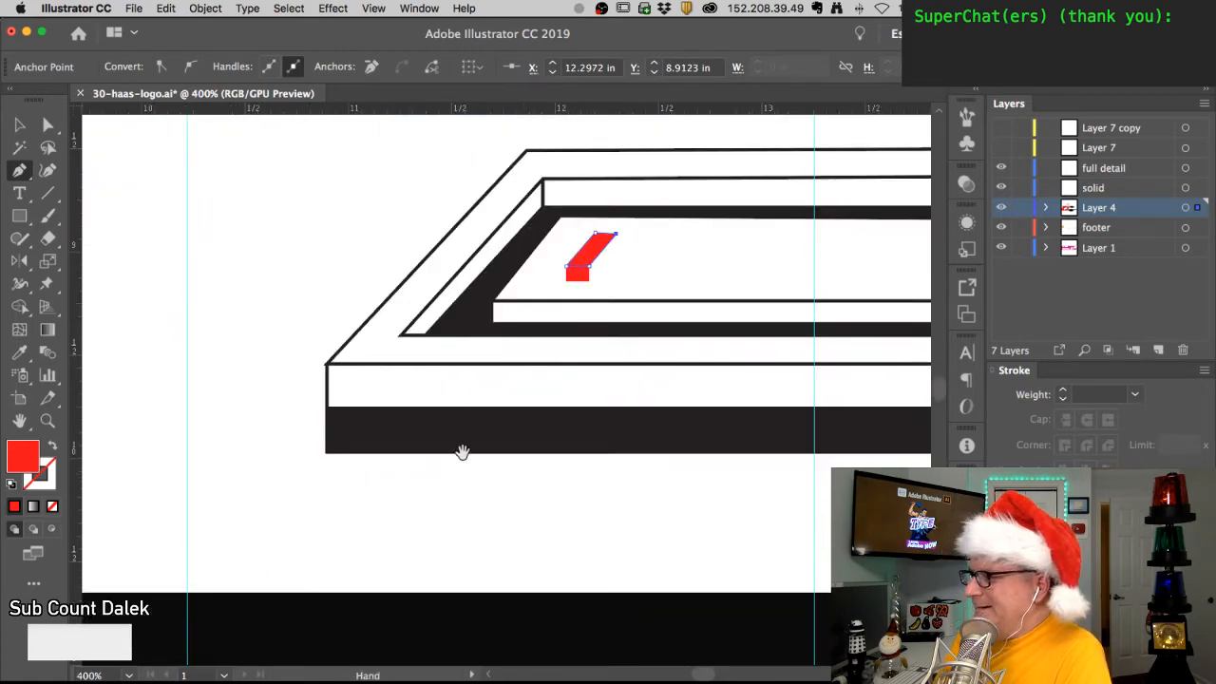
drag(558, 249, 378, 382)
key(super)
drag(409, 411, 425, 408)
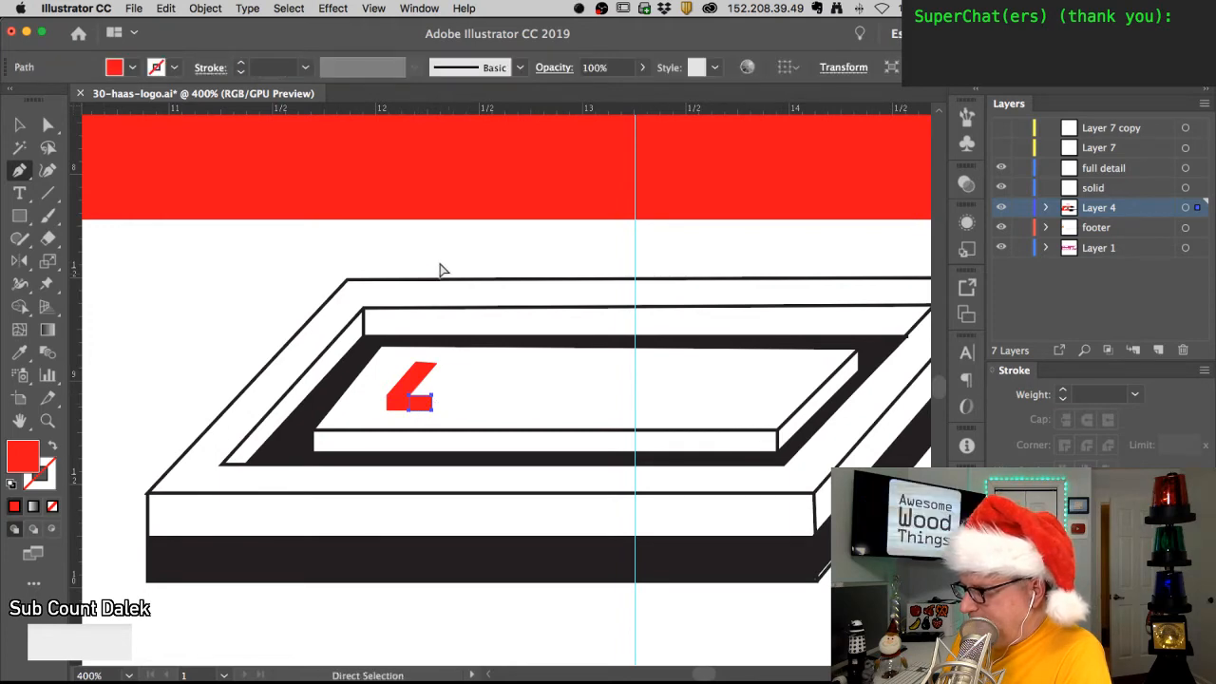
- Move the copied rectangle's right-hand anchor points up to the slanted bar's far end to form the red block's right side face
click(443, 359)
click(432, 409)
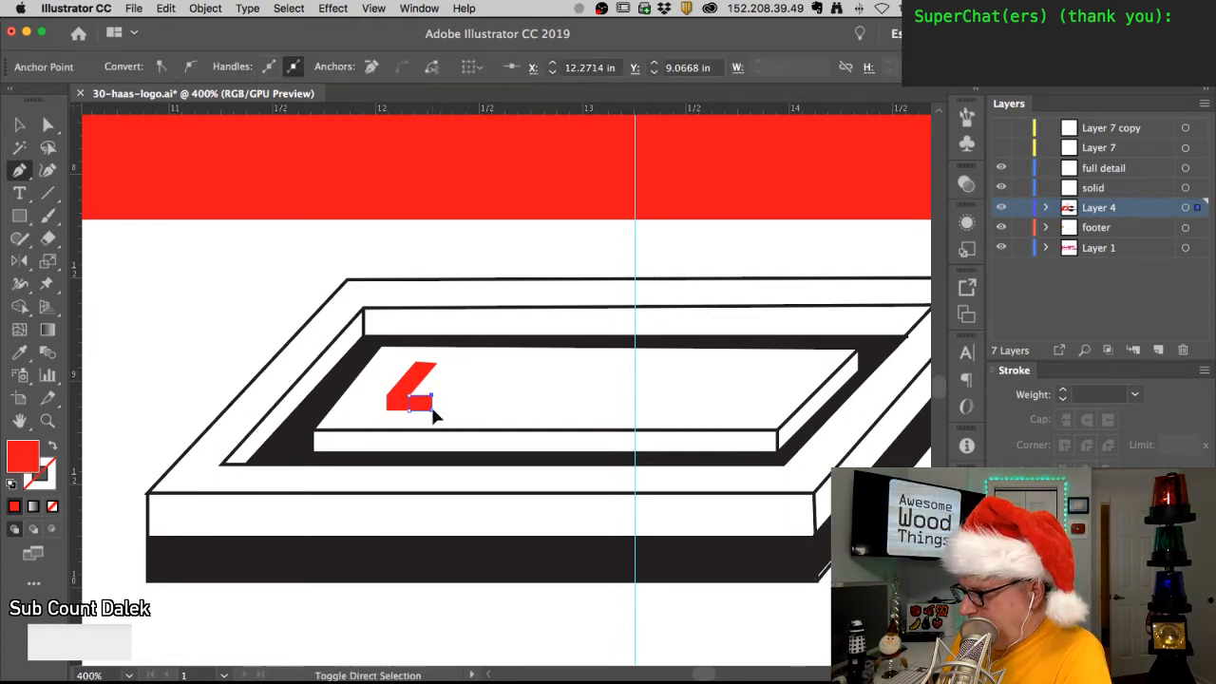
drag(437, 402, 438, 366)
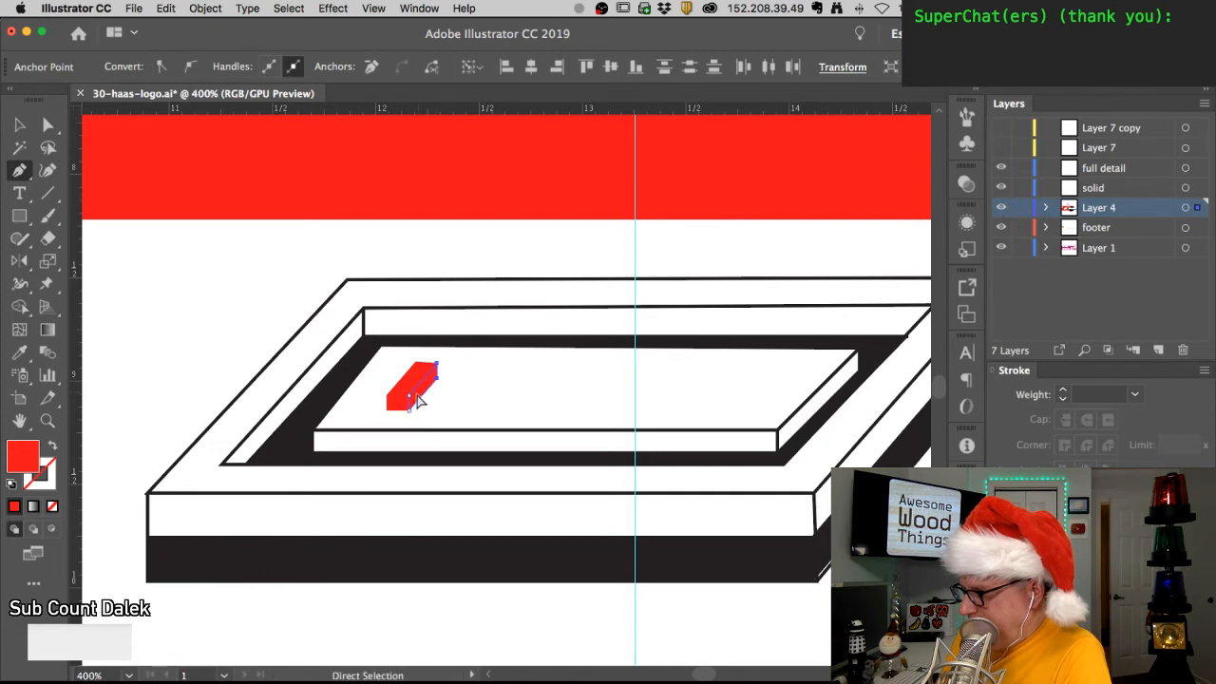
- Give the red block's top, front and right side faces a 1 pt black stroke
super+click(415, 398)
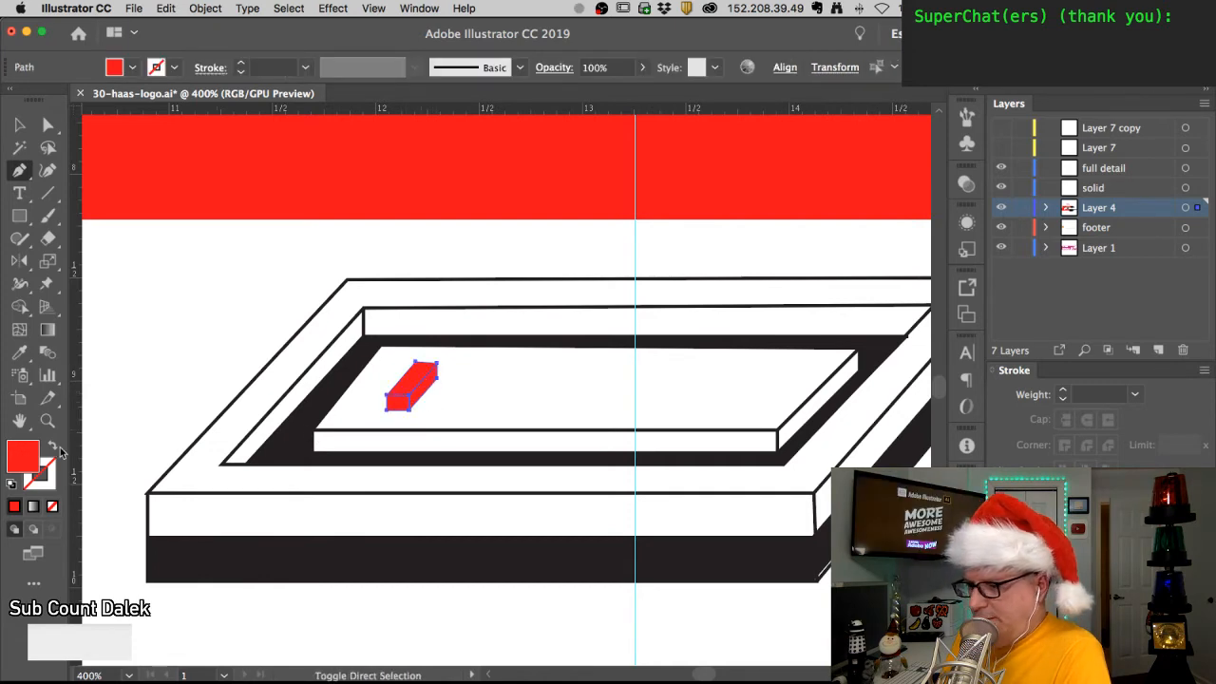
double_click(52, 475)
click(495, 83)
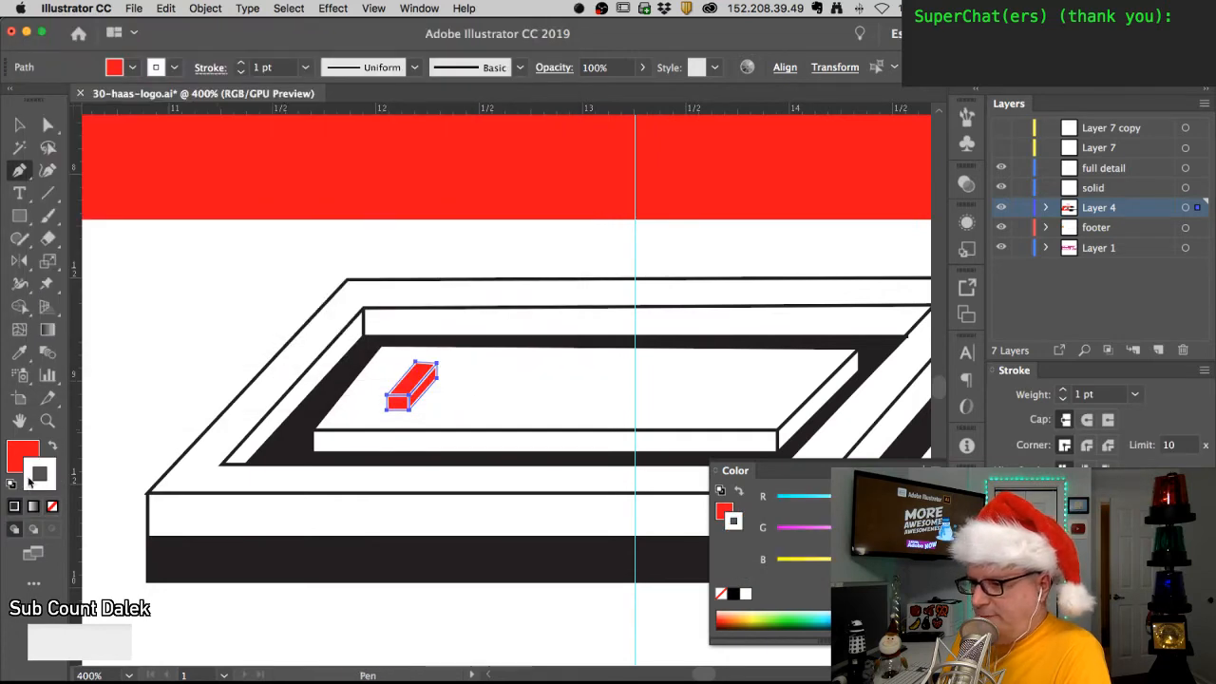
double_click(45, 467)
drag(220, 196, 285, 320)
click(494, 83)
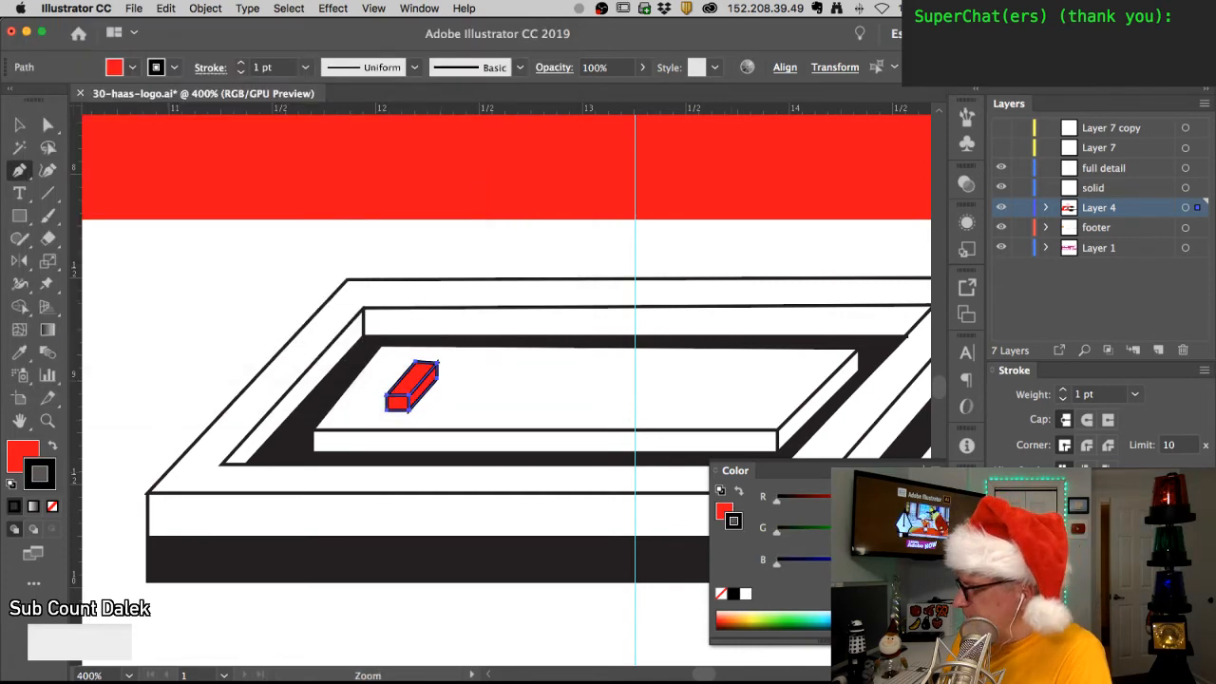
- Set round caps and round corner joins on the red block's strokes, and deselect its faces
click(1087, 471)
click(1087, 445)
click(1087, 419)
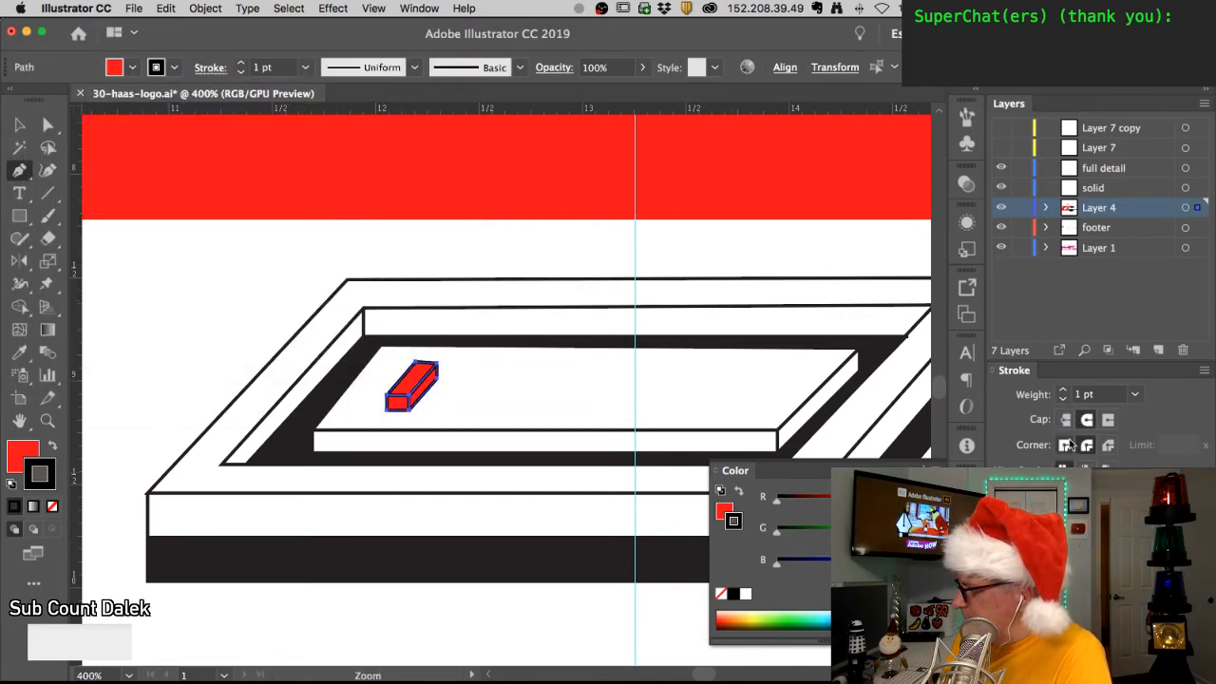
alt+super+click(465, 386)
alt+super+click(464, 387)
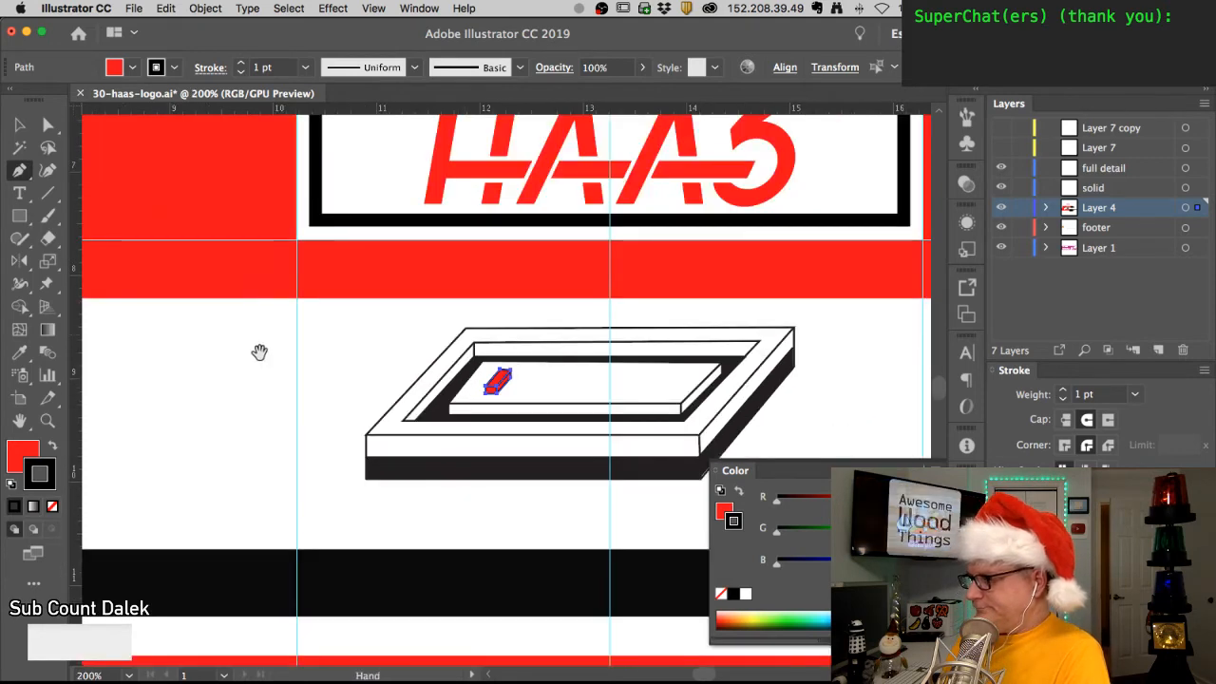
scroll(262, 375, right, 3)
click(47, 125)
click(124, 345)
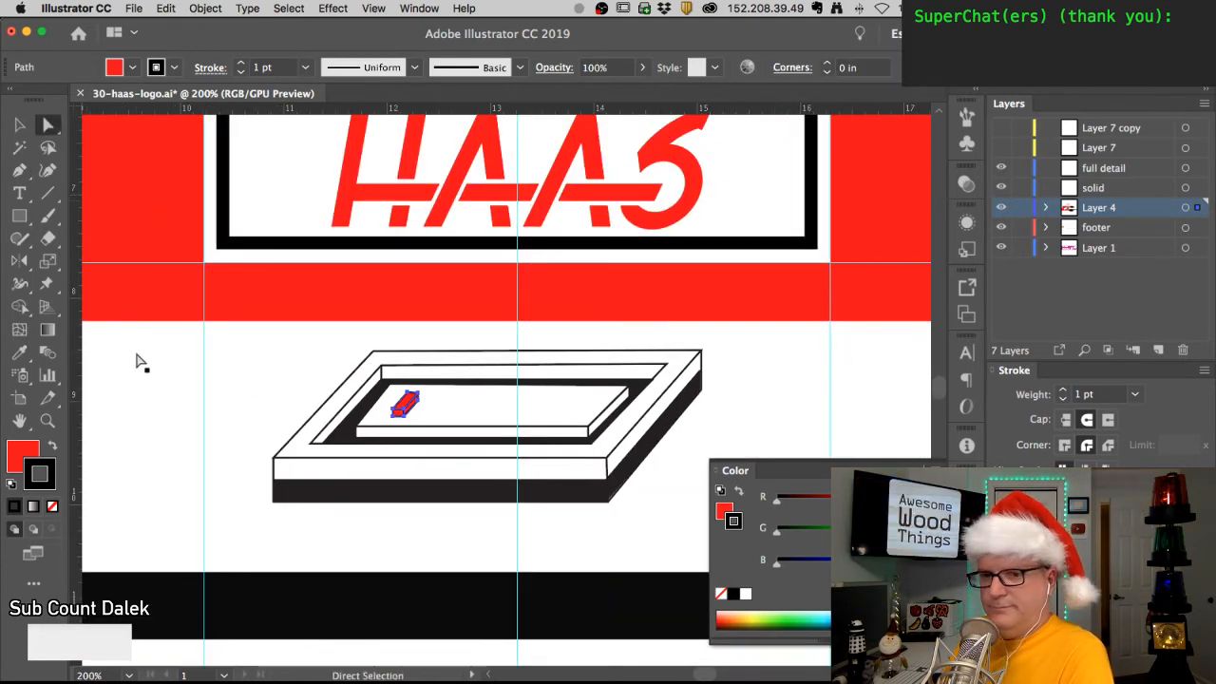
- Compare the raised red block on the slab with the flat HAAS logo lettering above it
super+click(429, 394)
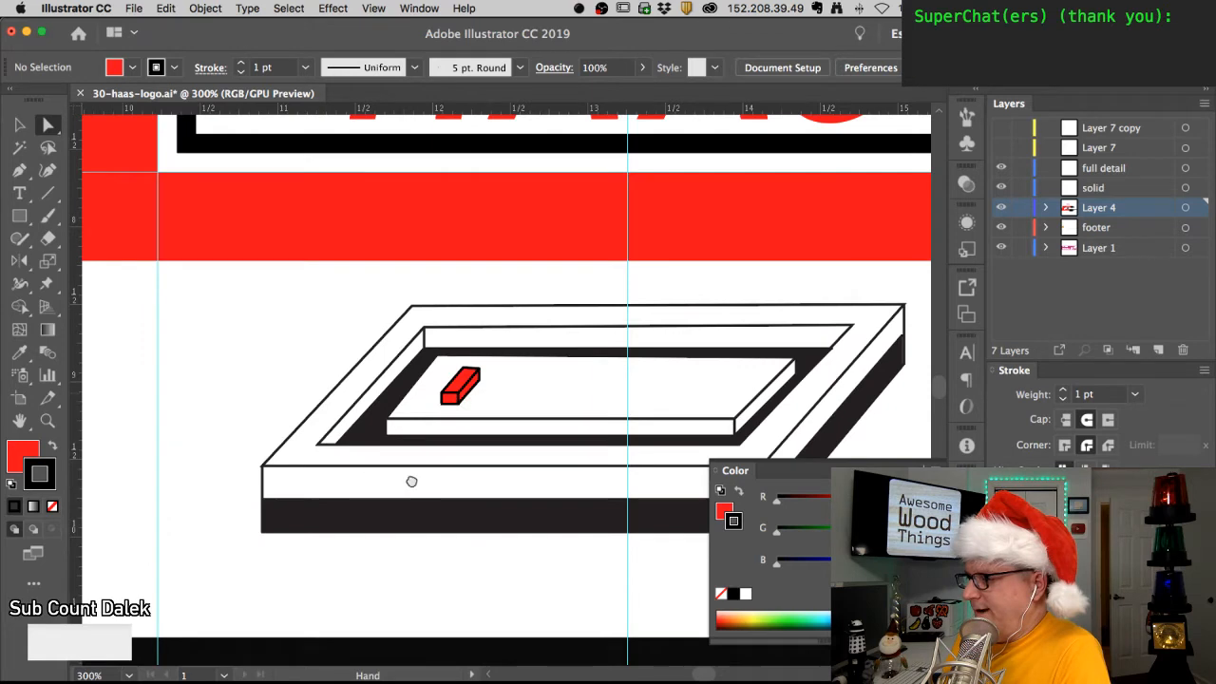
scroll(416, 469, up, 3)
scroll(416, 470, right, 3)
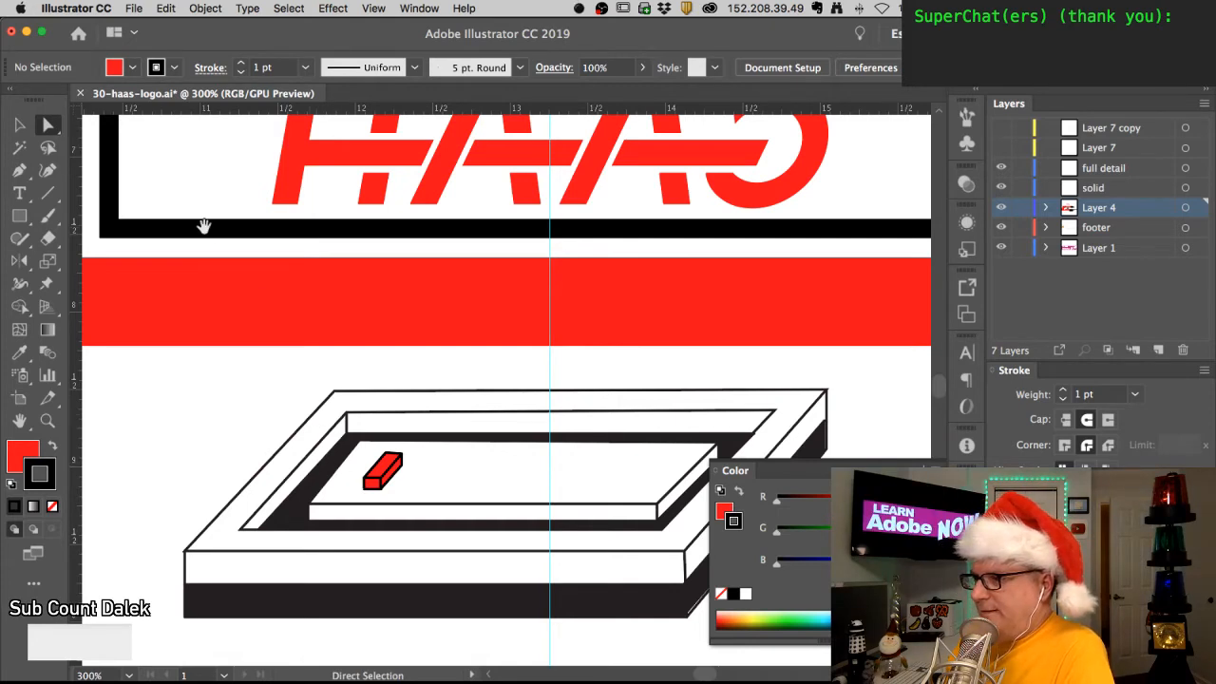
drag(203, 227, 209, 366)
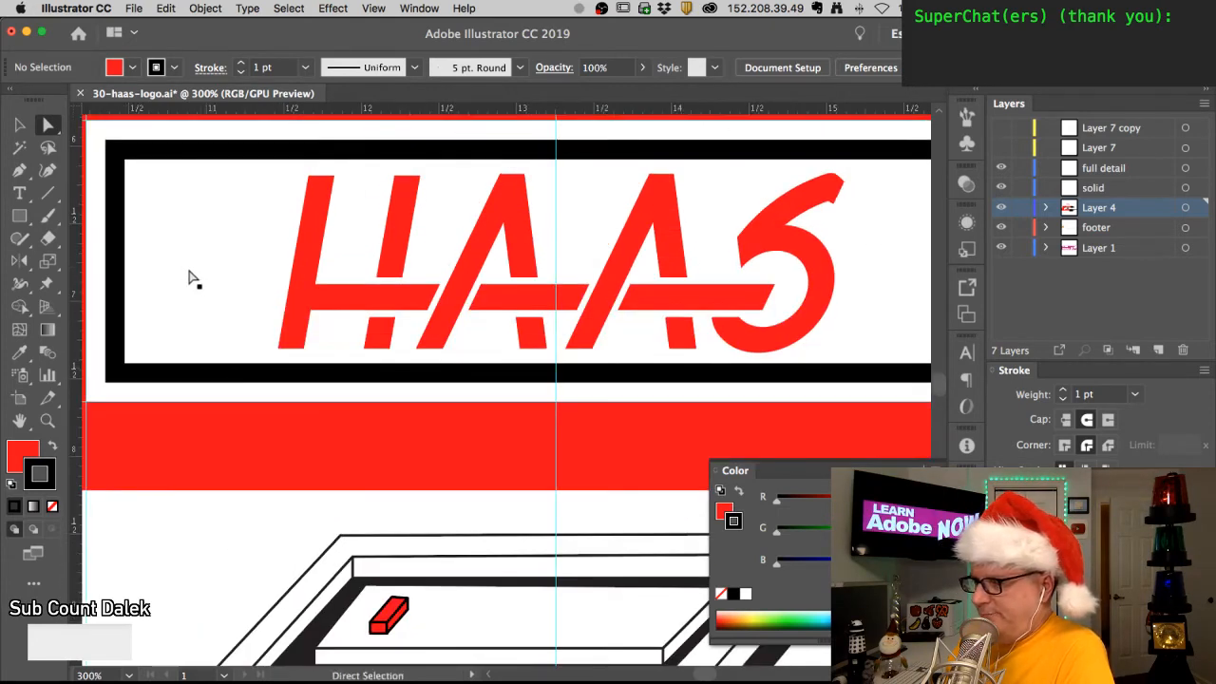
scroll(236, 250, down, 3)
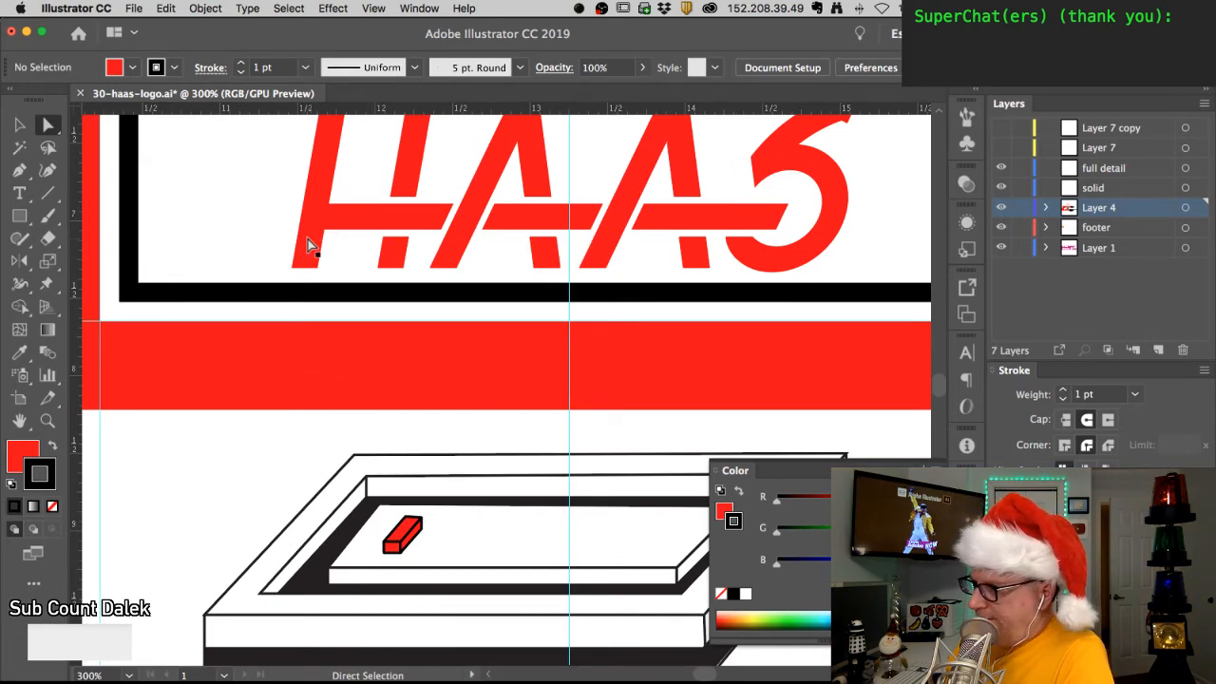
click(399, 530)
click(186, 474)
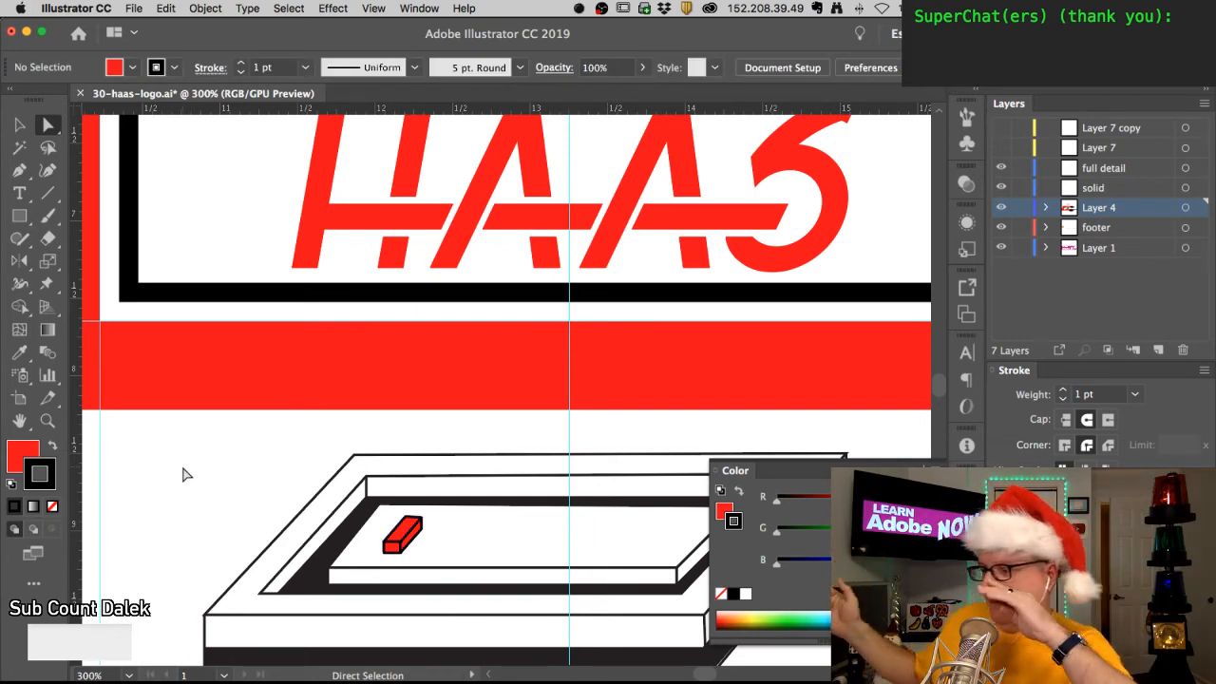
key(alt+super+space)
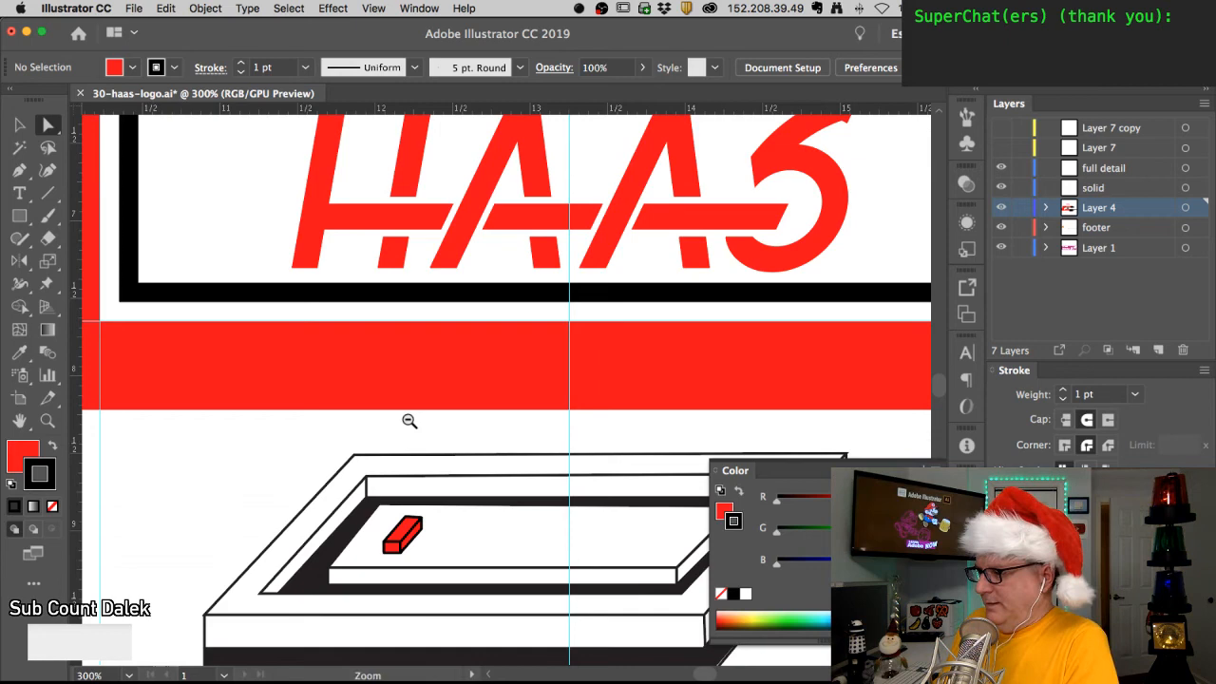
alt+super+click(409, 421)
alt+super+click(408, 421)
super+click(353, 429)
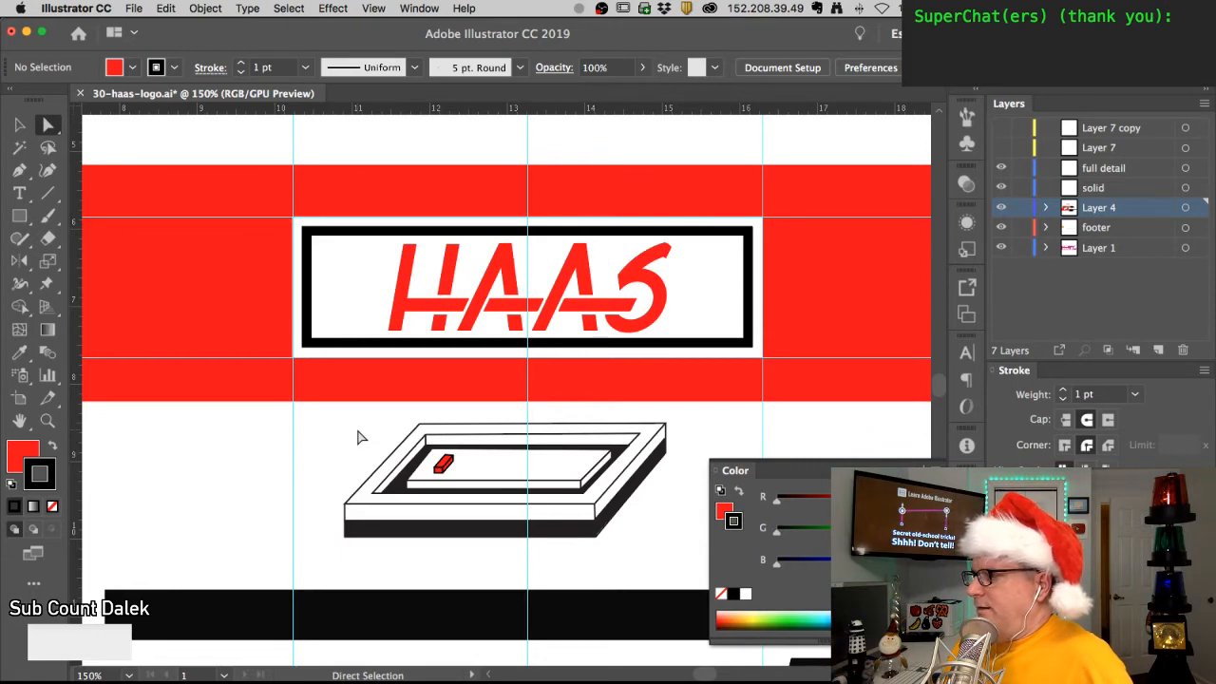
key(space)
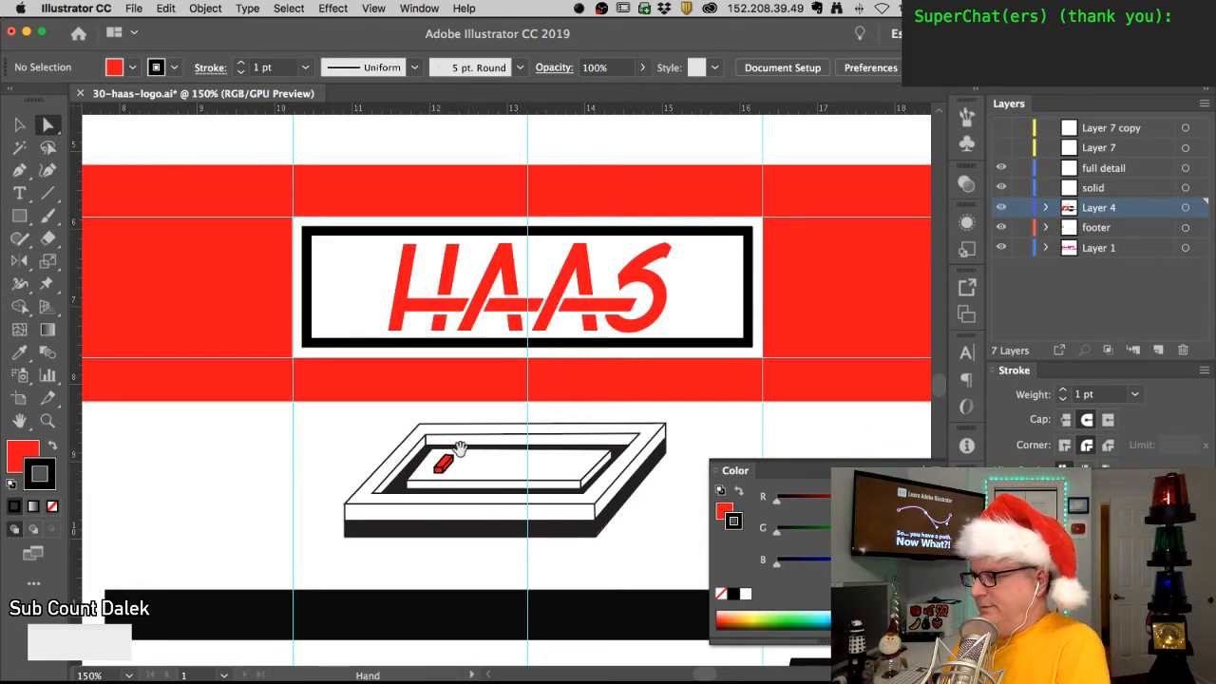
alt+super+click(460, 449)
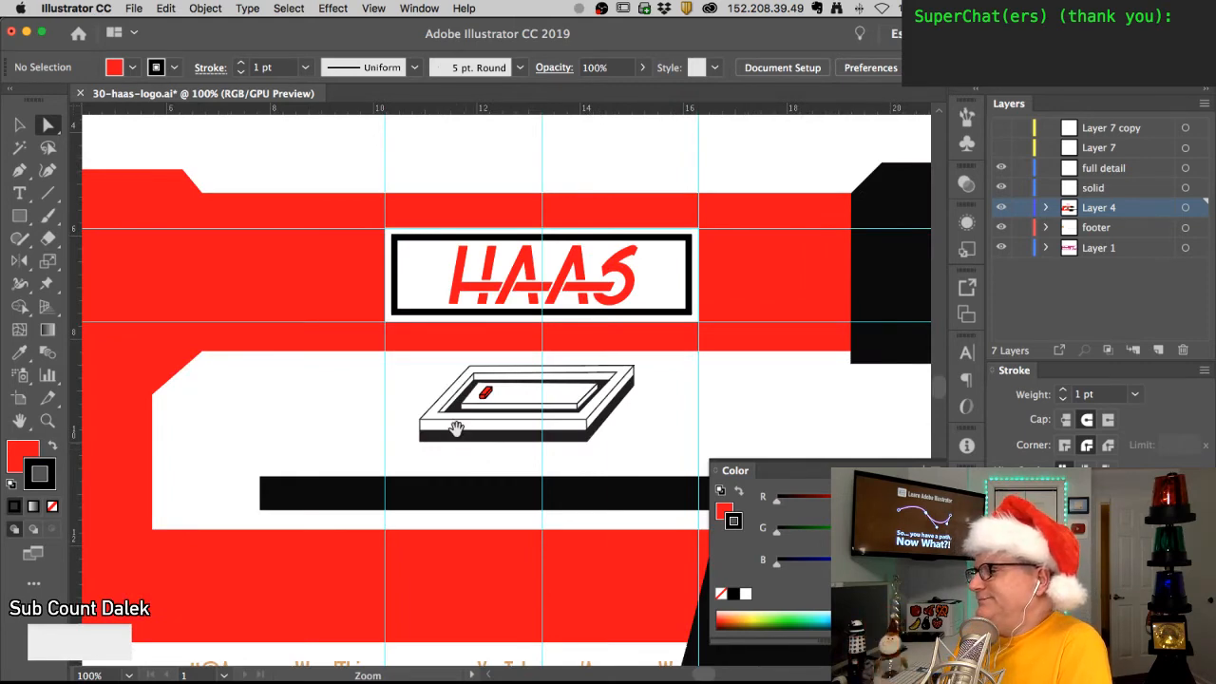
drag(456, 430, 364, 445)
- Add the point text 5151 in the blank area beside the Matt's Logo title
click(20, 194)
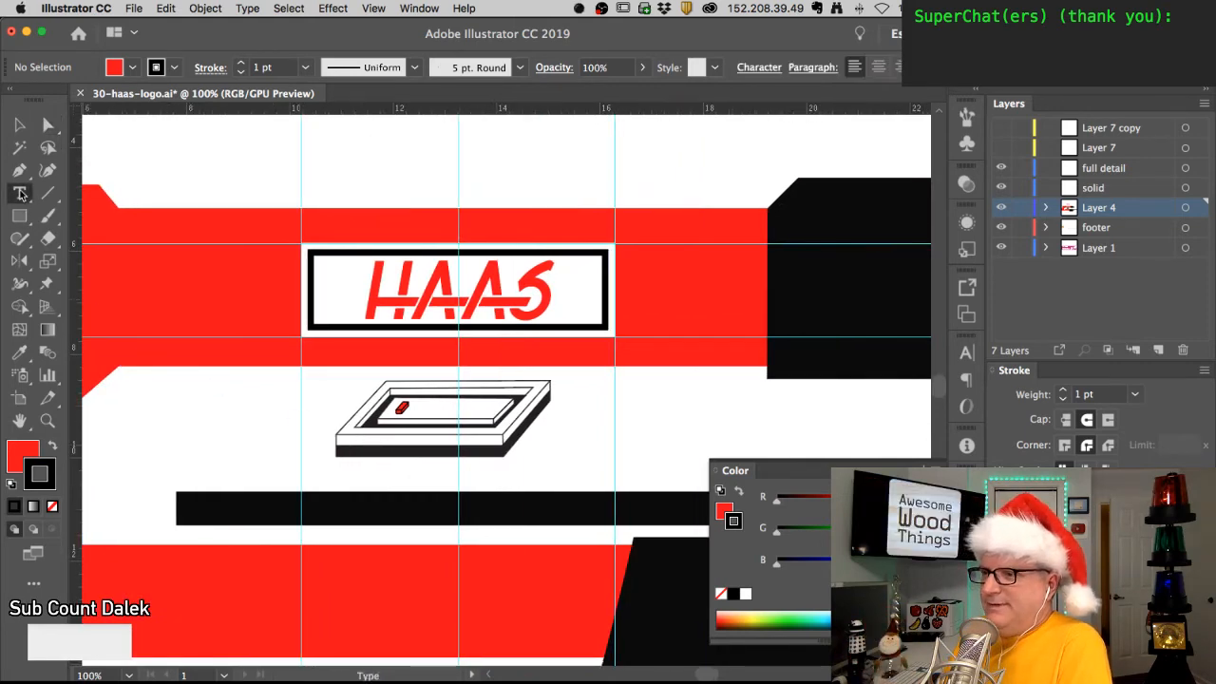
ctrl+alt+click(539, 391)
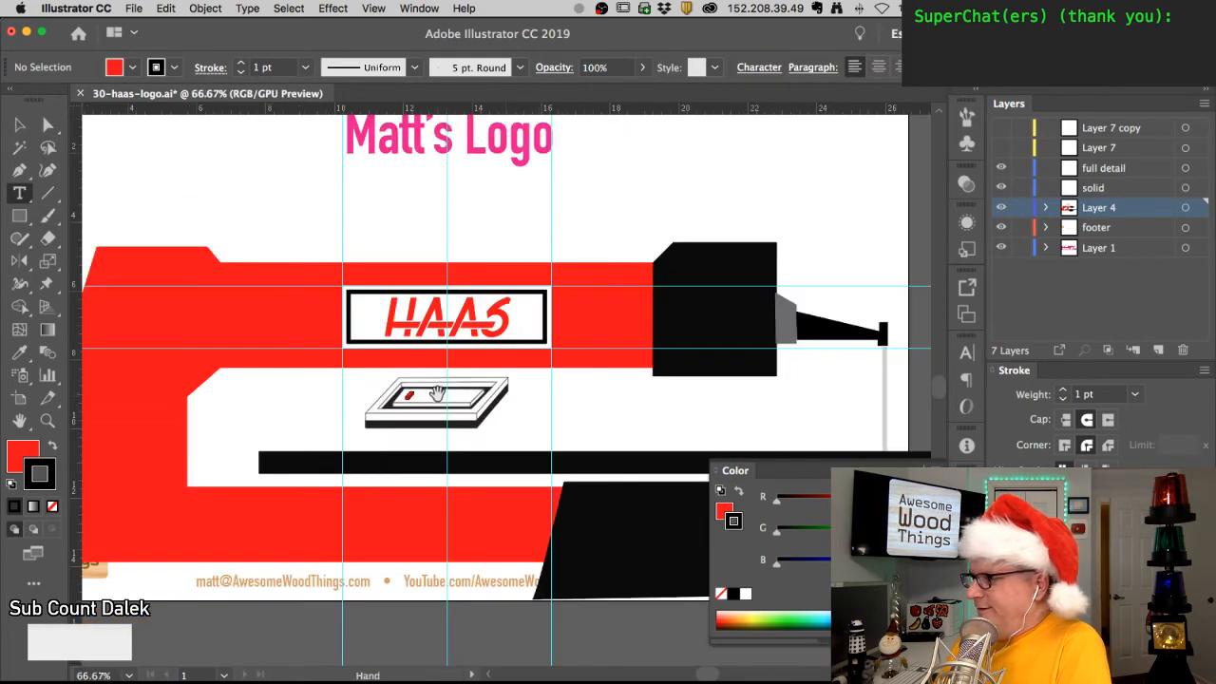
click(469, 248)
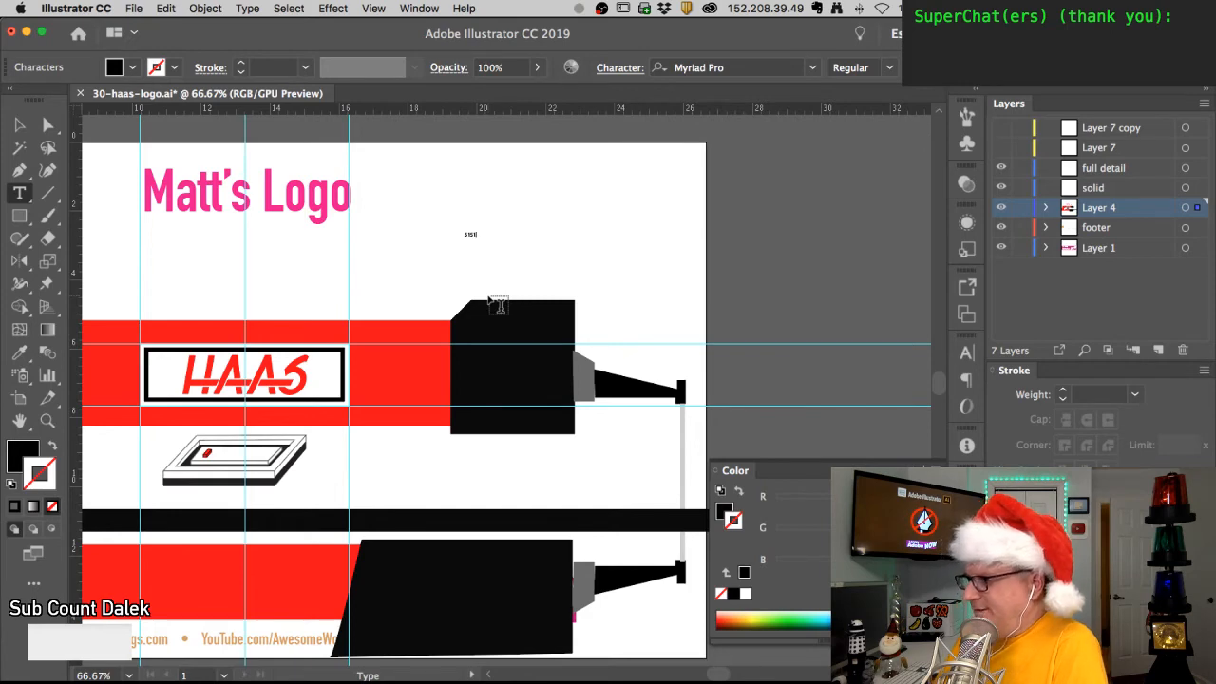
- Scale the 5151 text up to about 88 pt and move it to the white area beside the slab
click(49, 127)
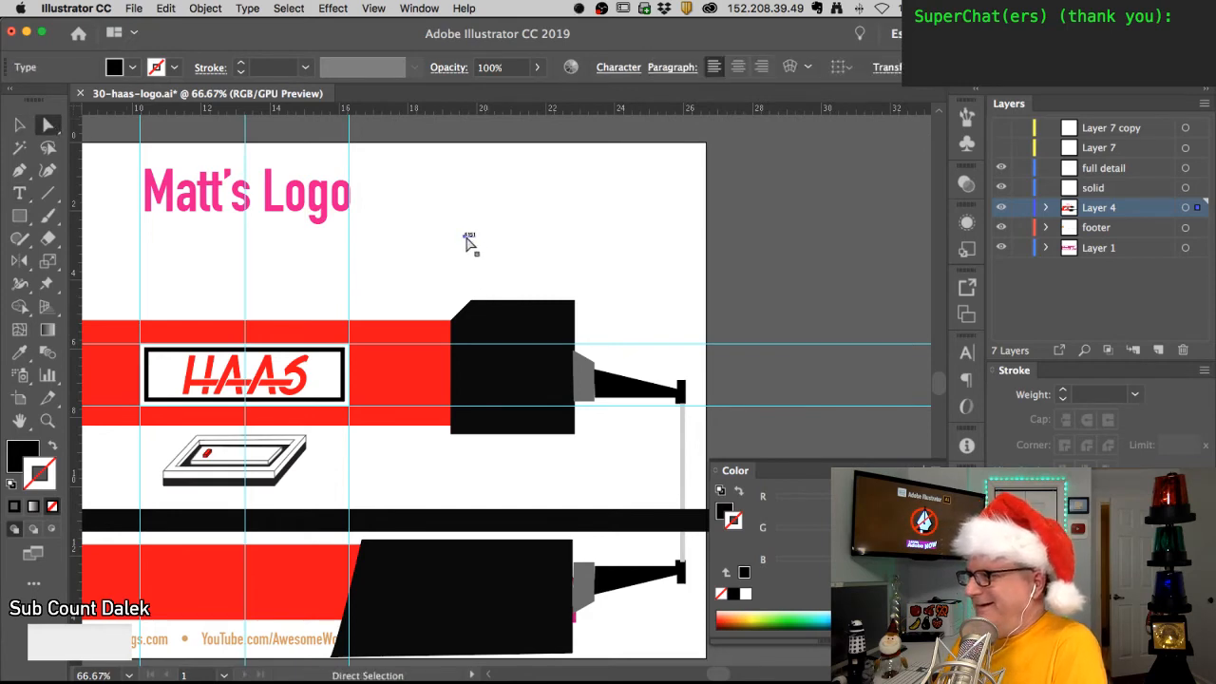
key(s)
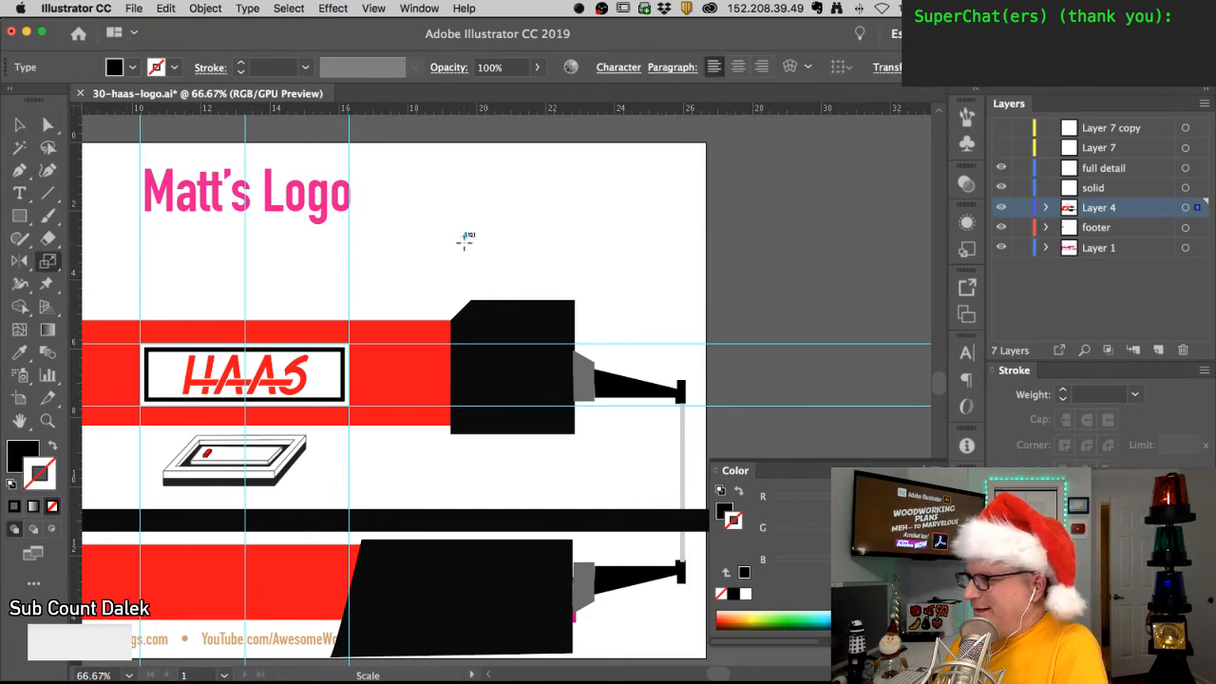
drag(473, 234, 492, 204)
super+click(448, 257)
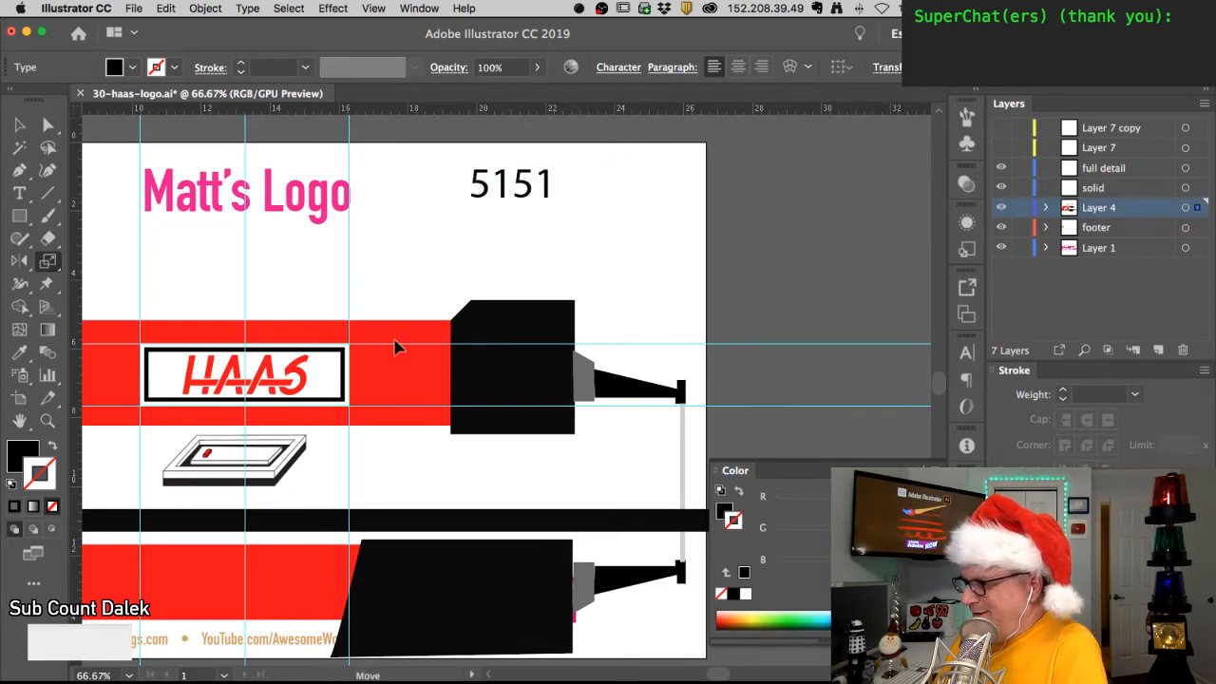
drag(484, 235, 377, 484)
- Set the font of the 5151 text to Avenir
super+click(416, 475)
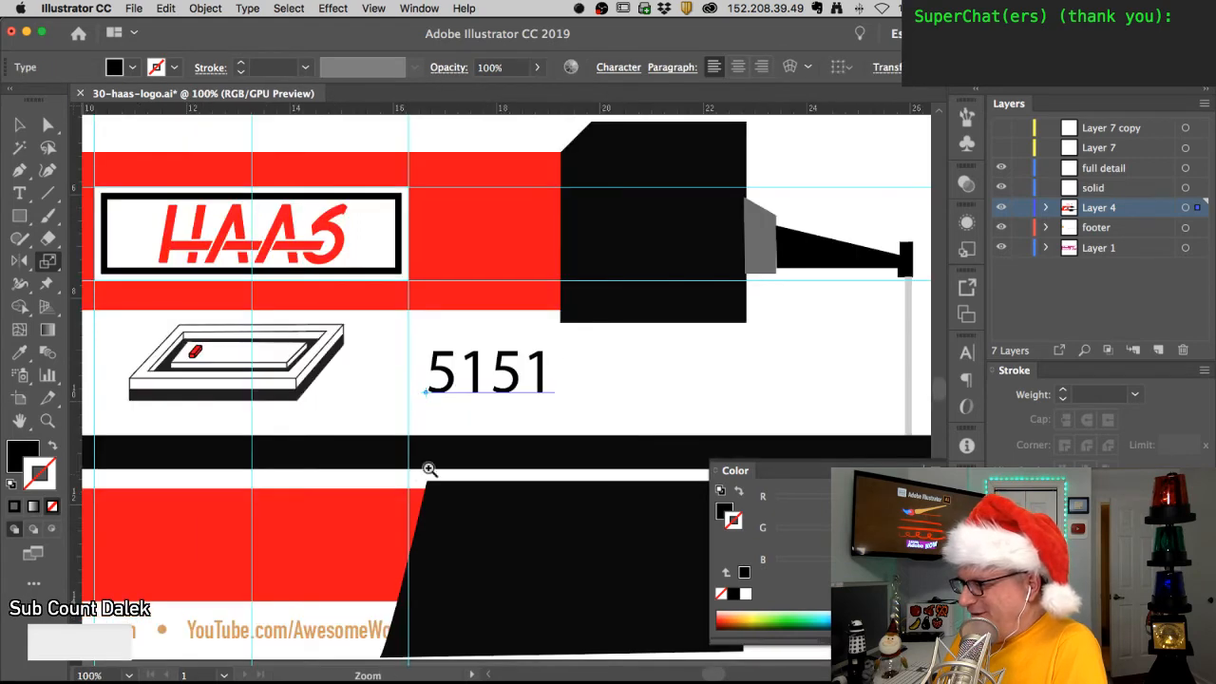
super+click(550, 352)
drag(455, 414, 410, 390)
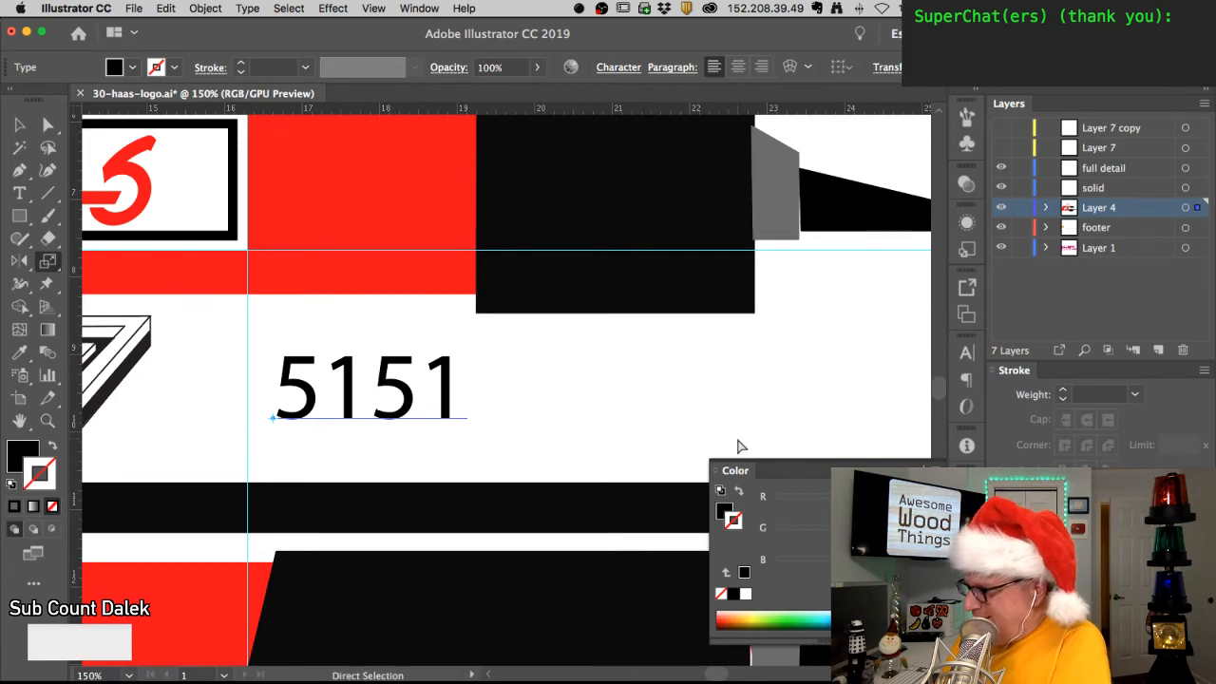
key(super+t)
click(816, 421)
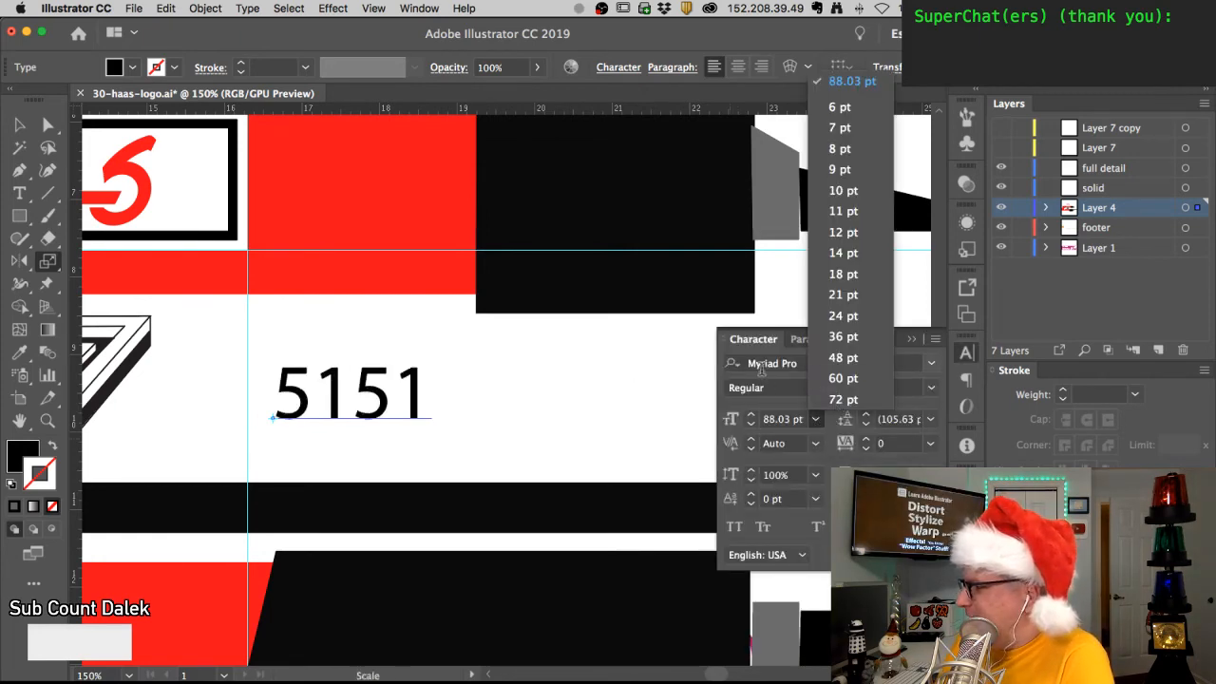
click(897, 364)
click(918, 365)
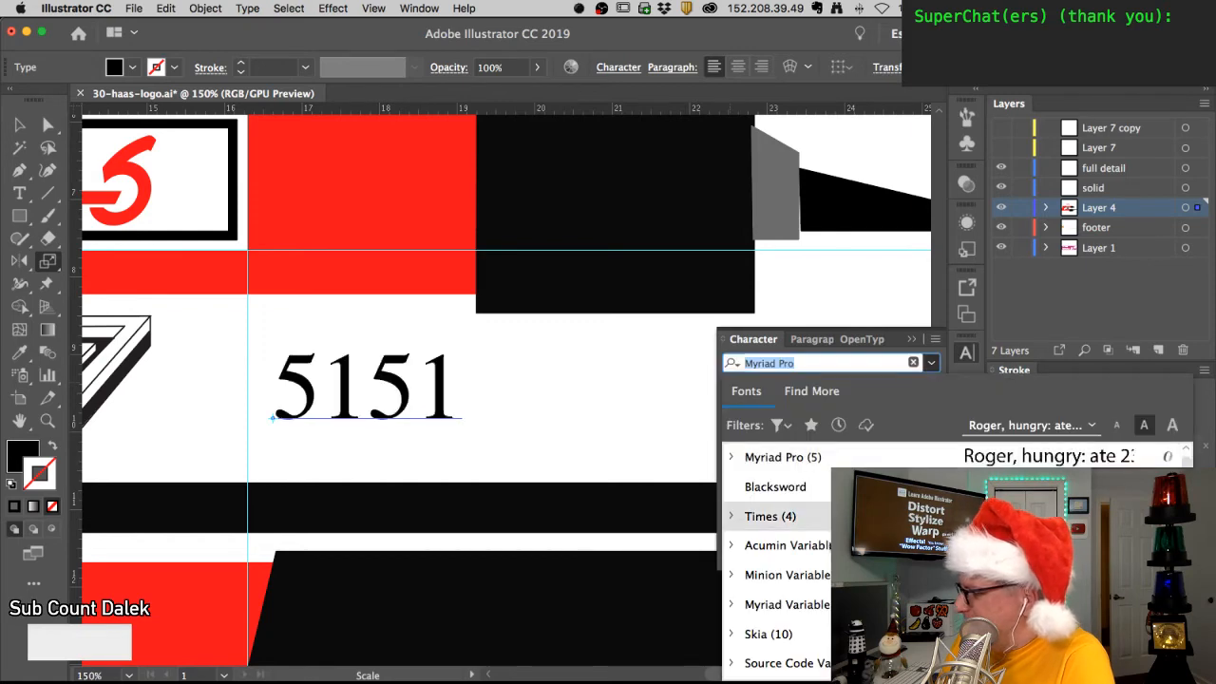
scroll(825, 571, down, 5)
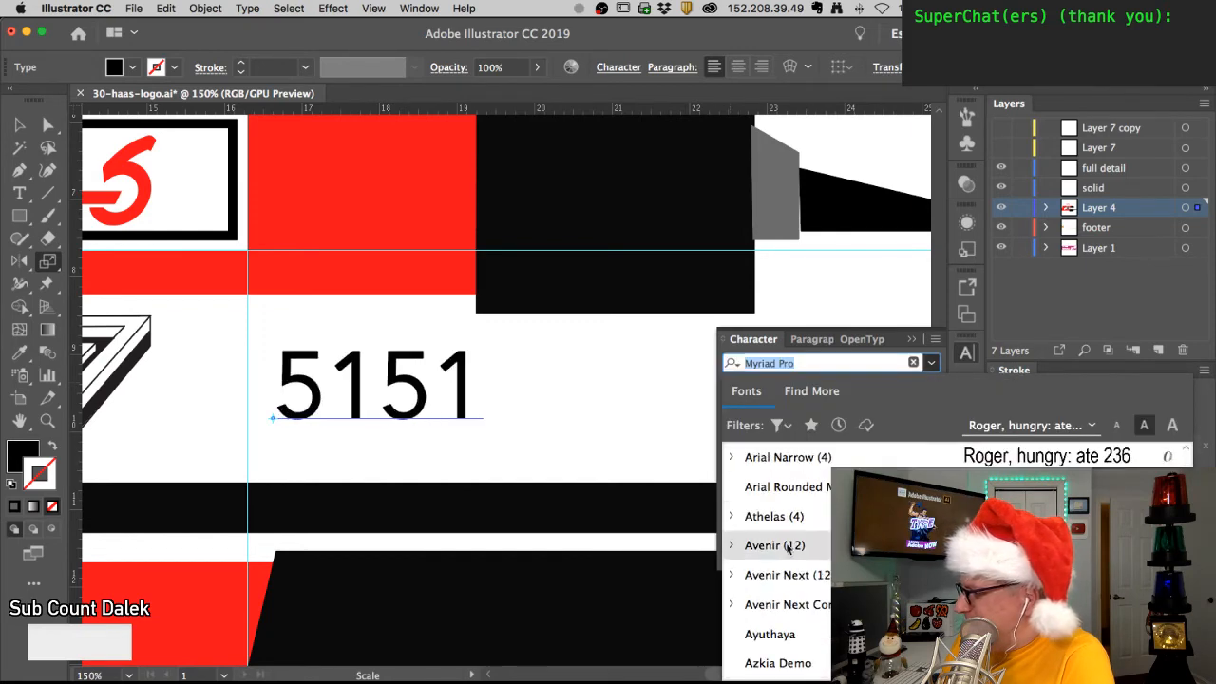
click(788, 548)
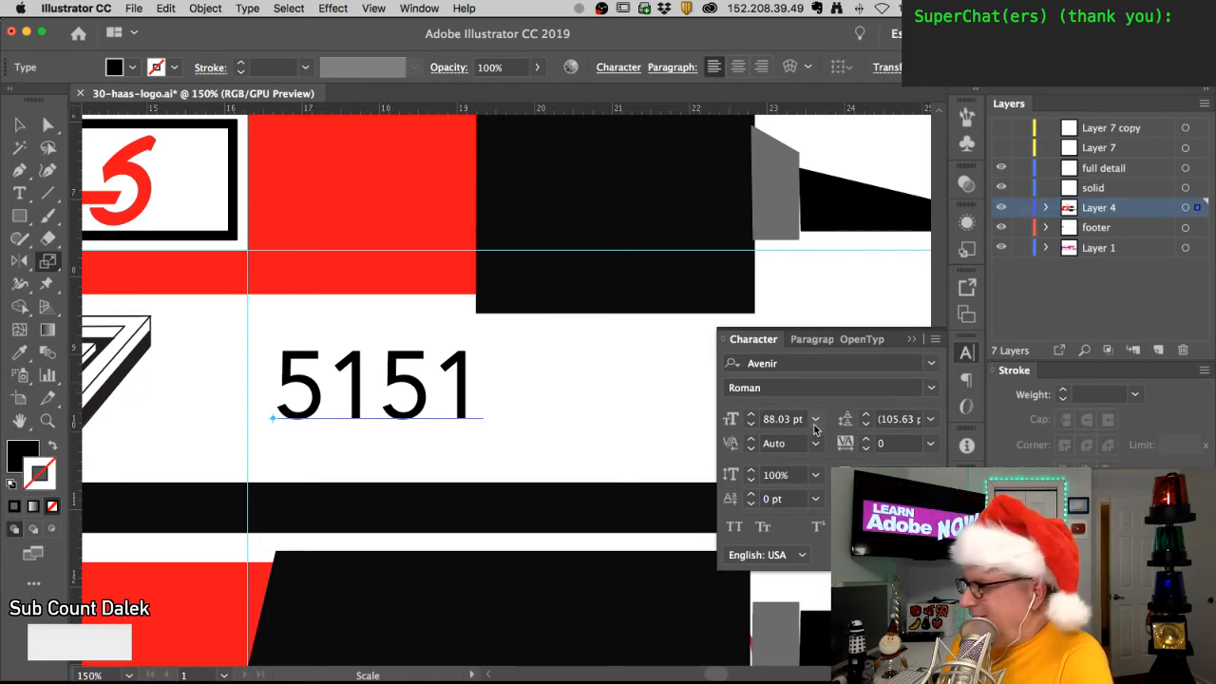
- Try the 5151 text in Arial Black and in Phosphate Inline
click(933, 364)
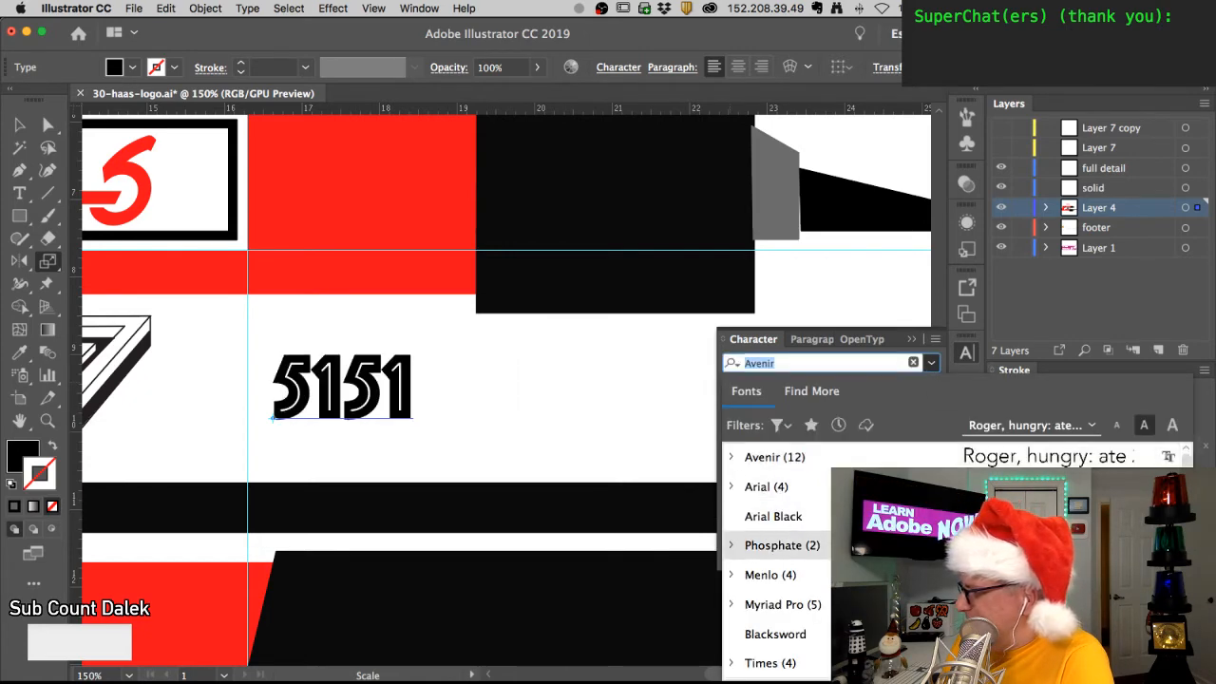
click(774, 516)
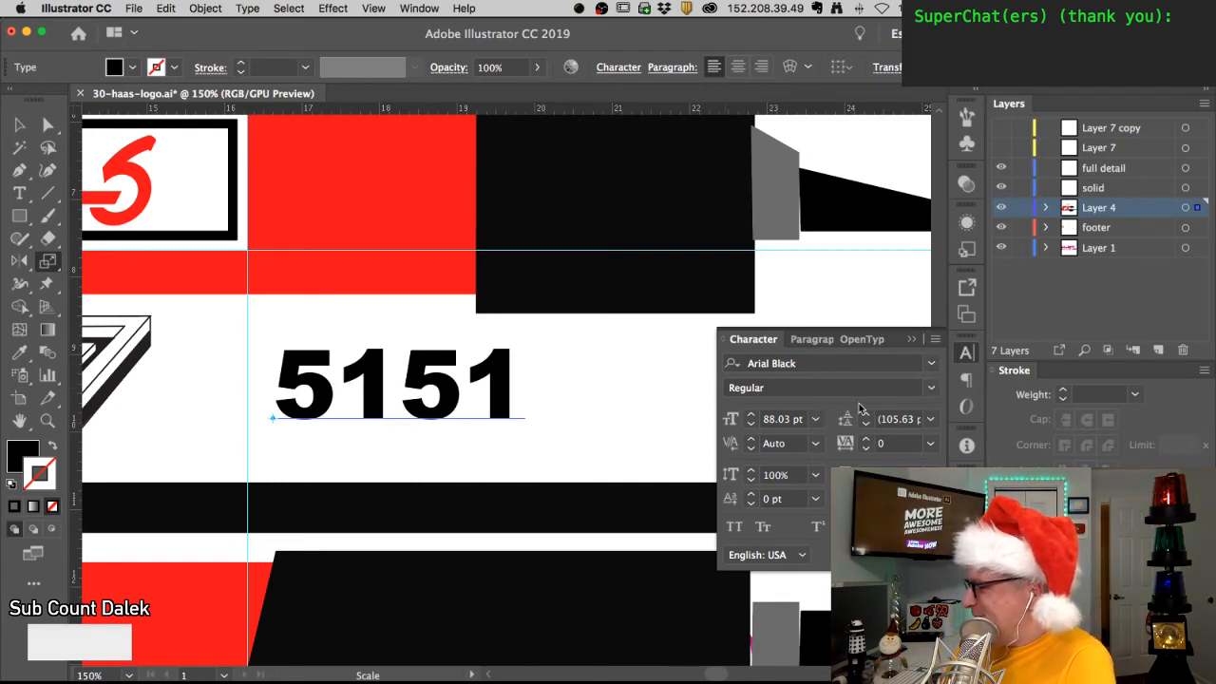
click(931, 363)
scroll(775, 560, down, 5)
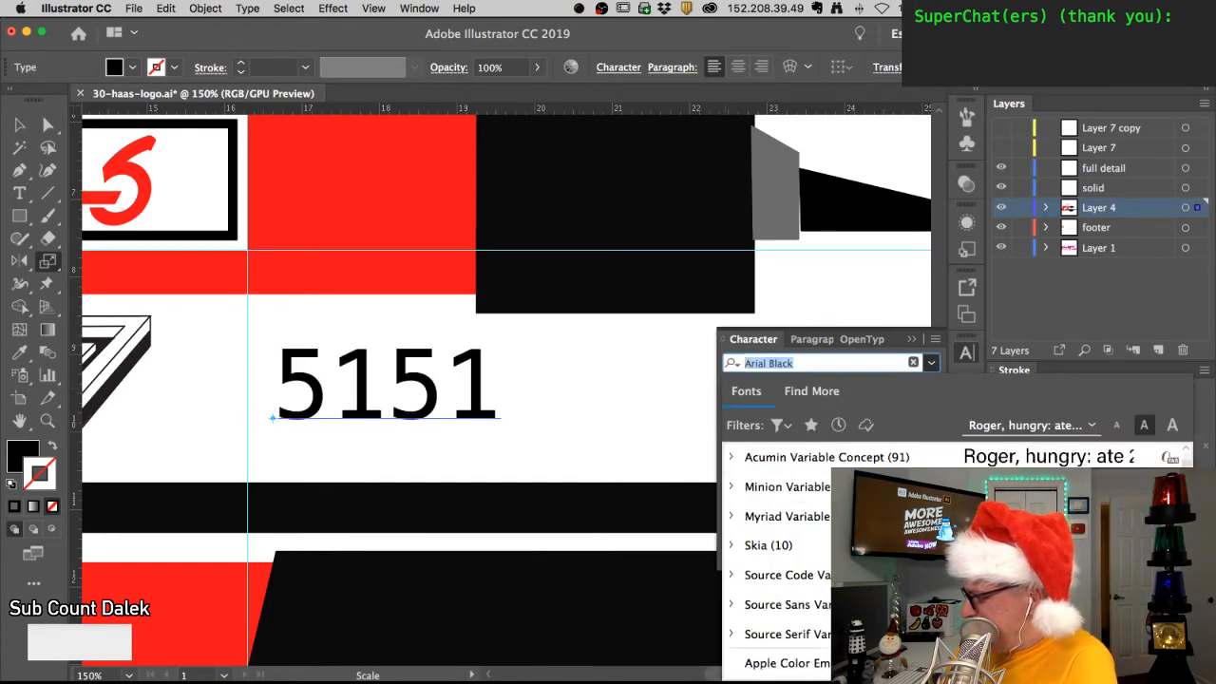
scroll(775, 561, down, 3)
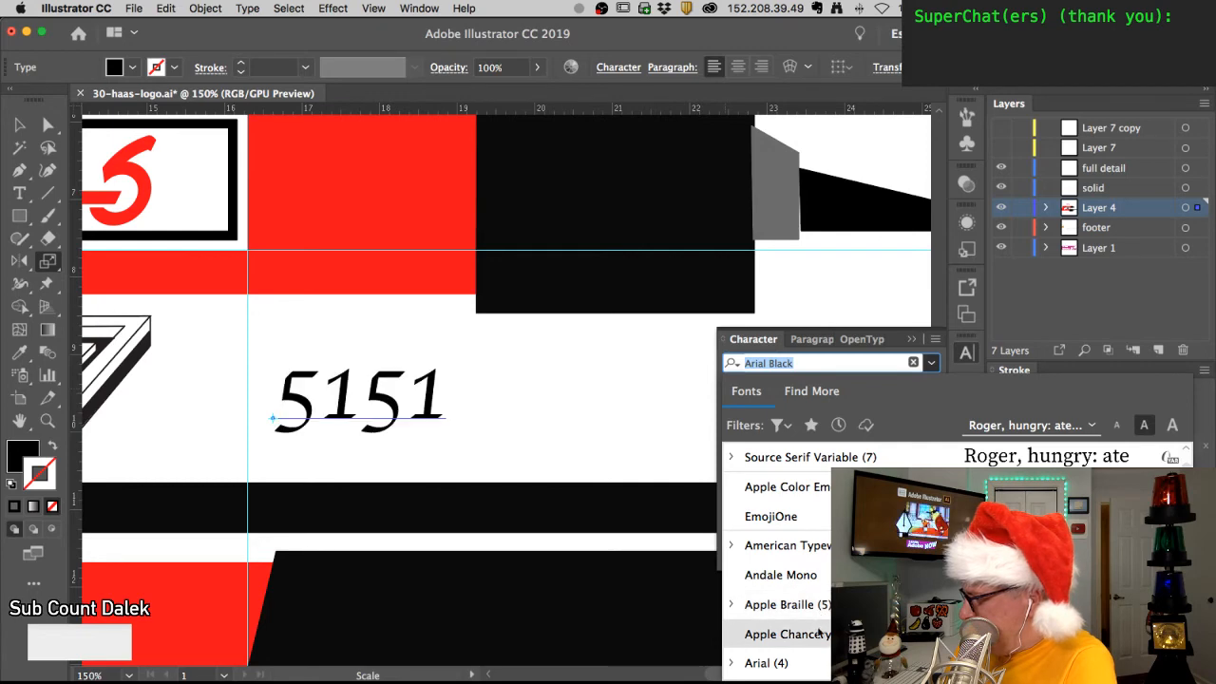
scroll(813, 542, up, 4)
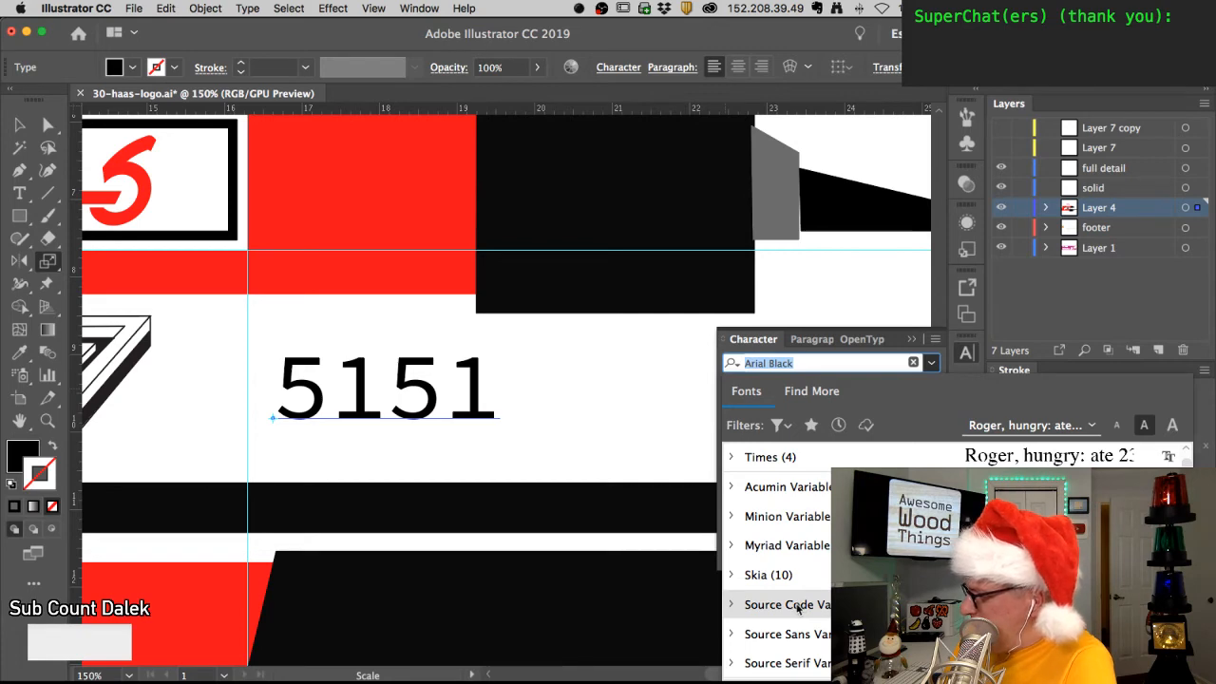
scroll(798, 594, up, 5)
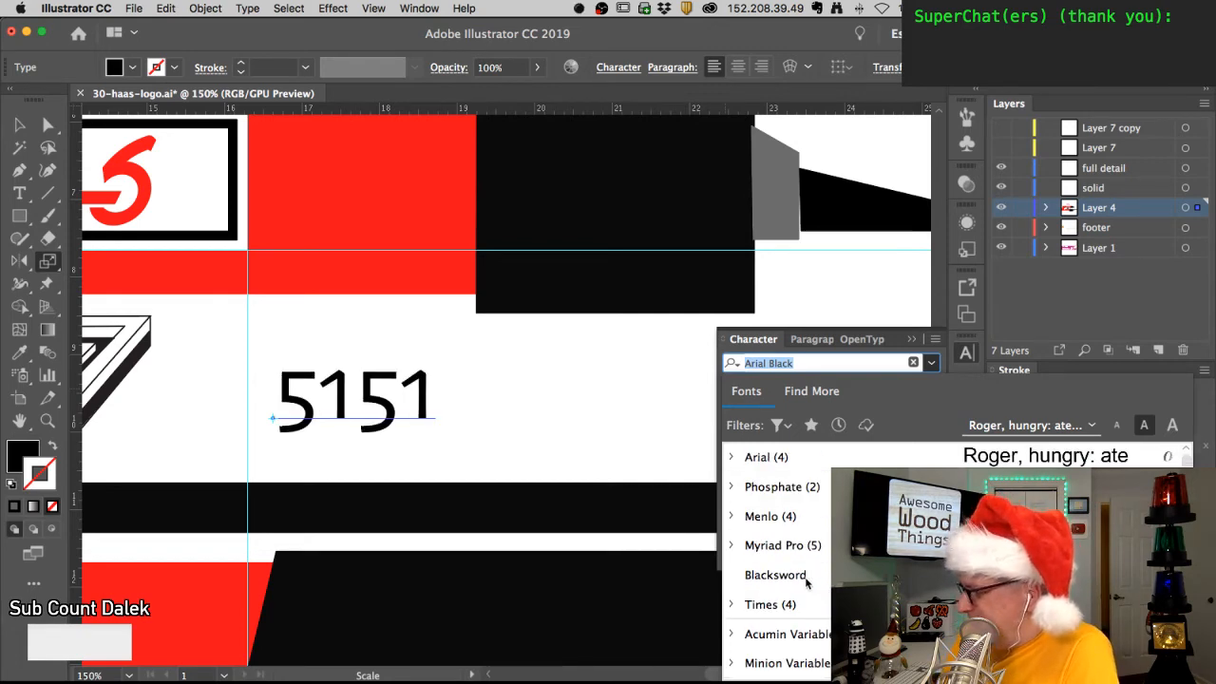
click(781, 486)
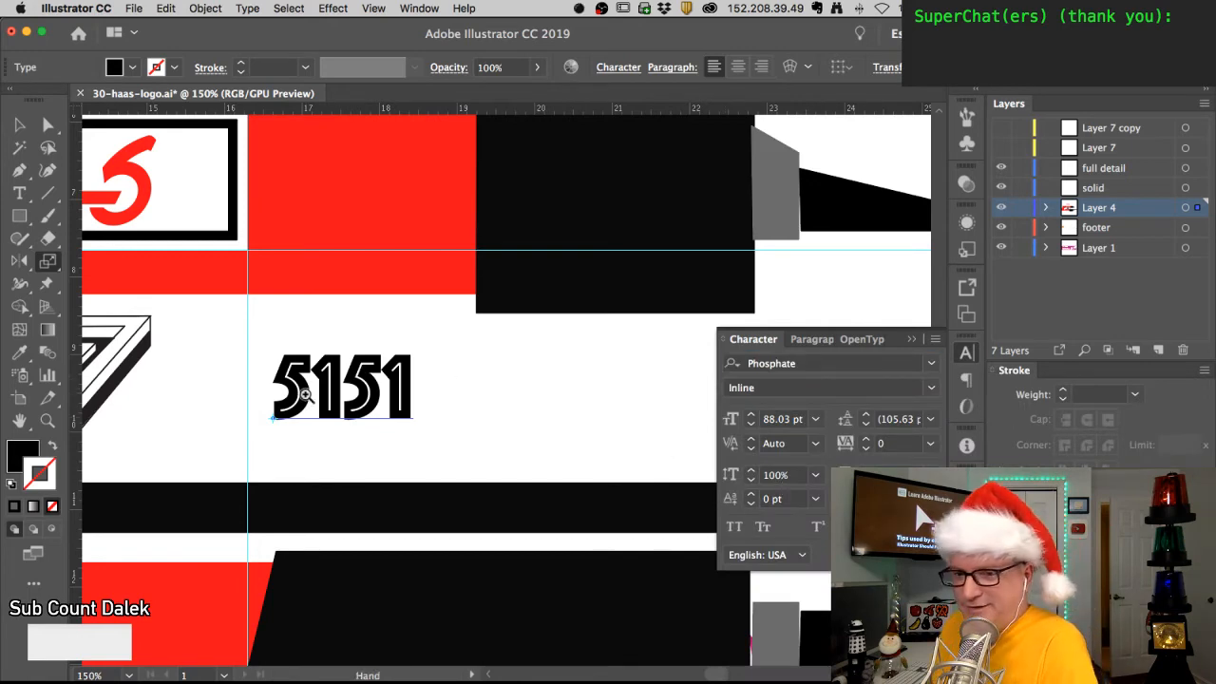
- Inspect the 5151 lettering up close and set its font to Arial Black
click(320, 393)
click(557, 396)
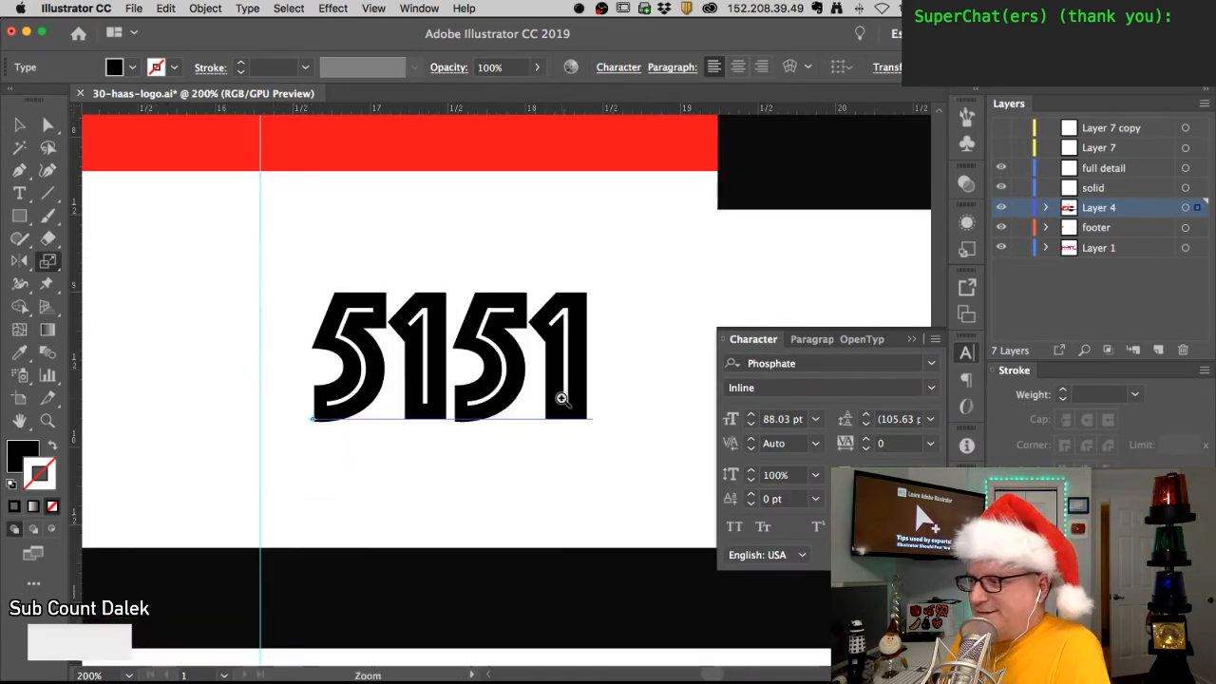
alt+click(435, 372)
alt+click(490, 387)
drag(526, 384, 423, 401)
click(933, 364)
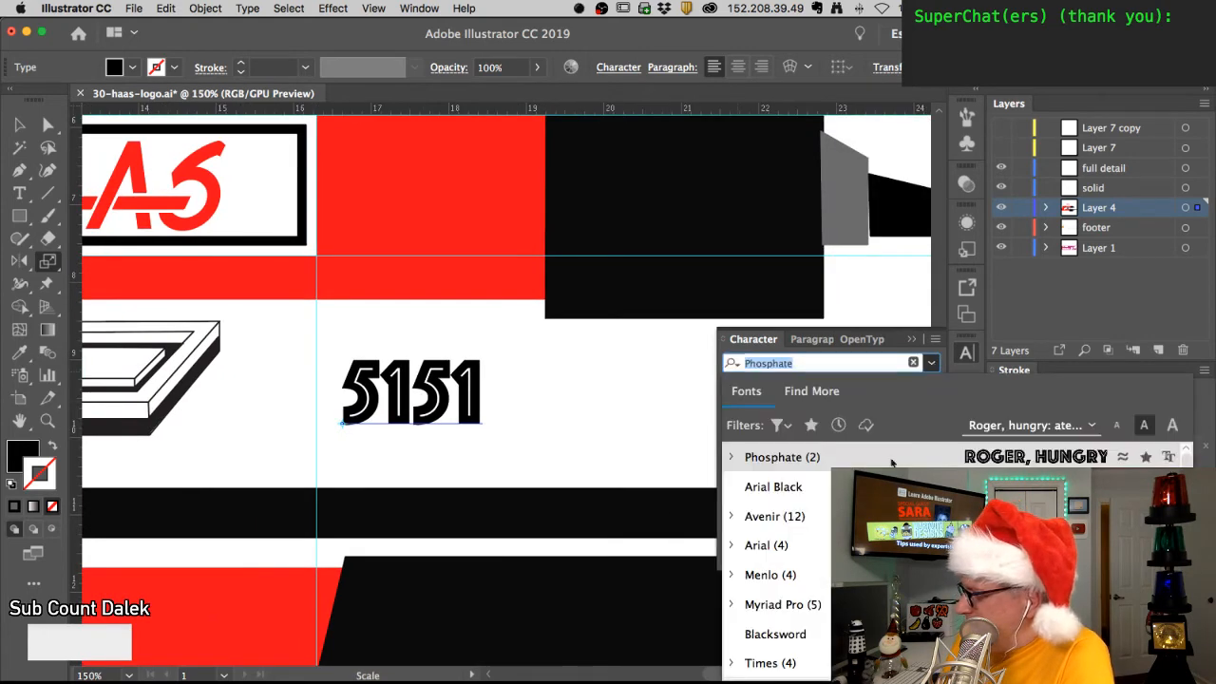
click(775, 486)
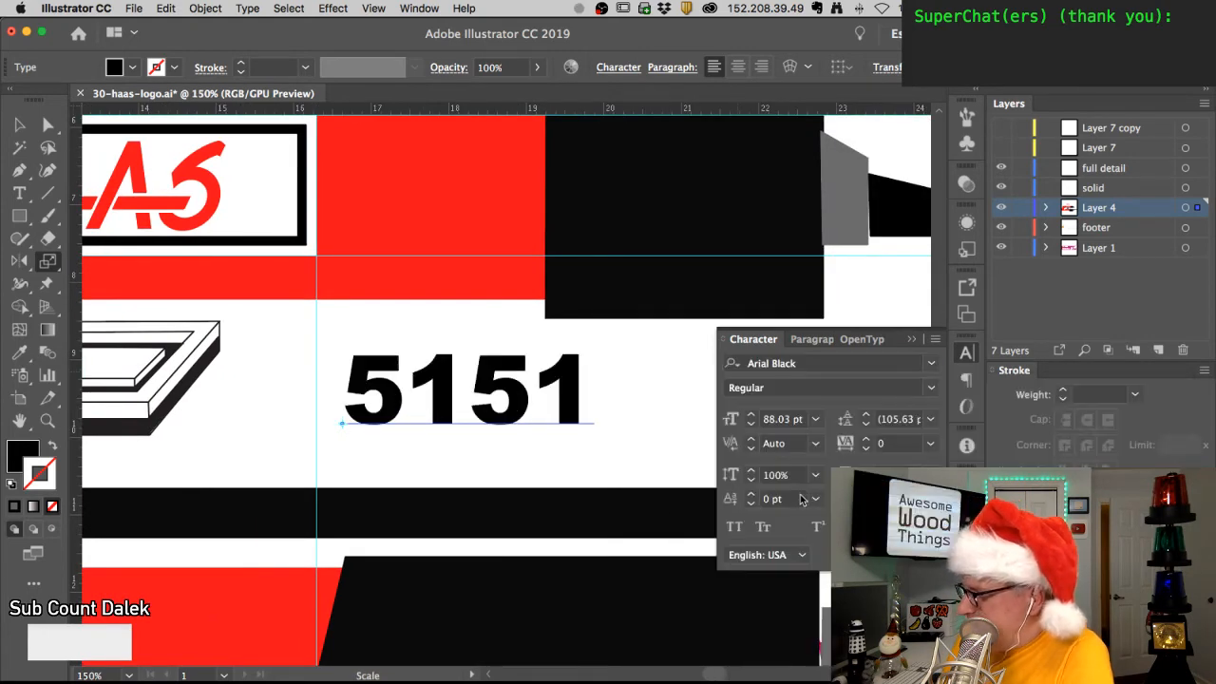
- Replace the last digit of the sample text beside the slab so that it reads 5150, and deselect it
alt+super+click(507, 418)
alt+super+click(477, 407)
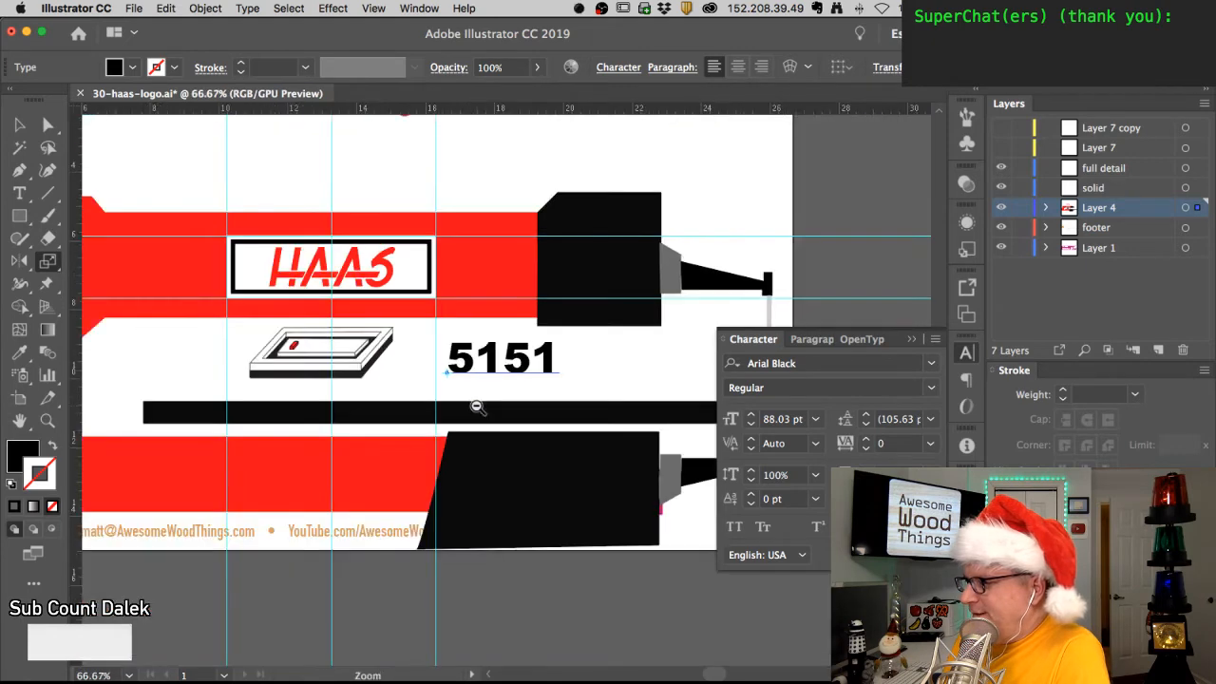
scroll(494, 380, right, 2)
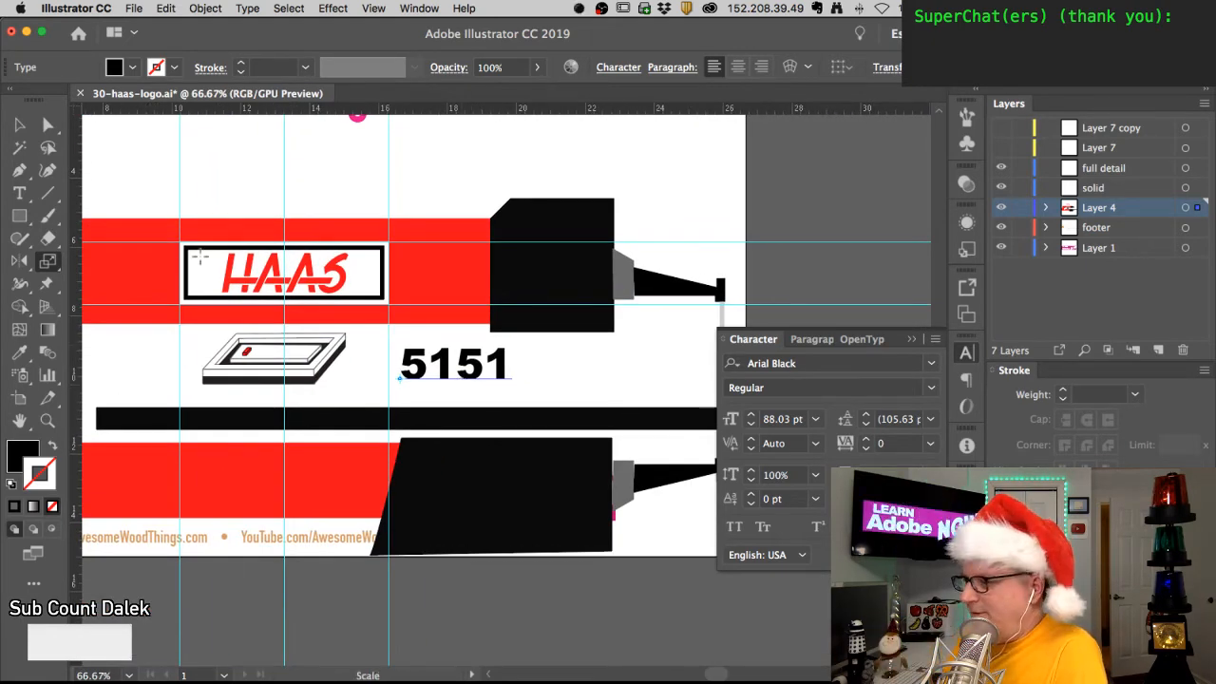
click(19, 193)
drag(486, 365, 509, 362)
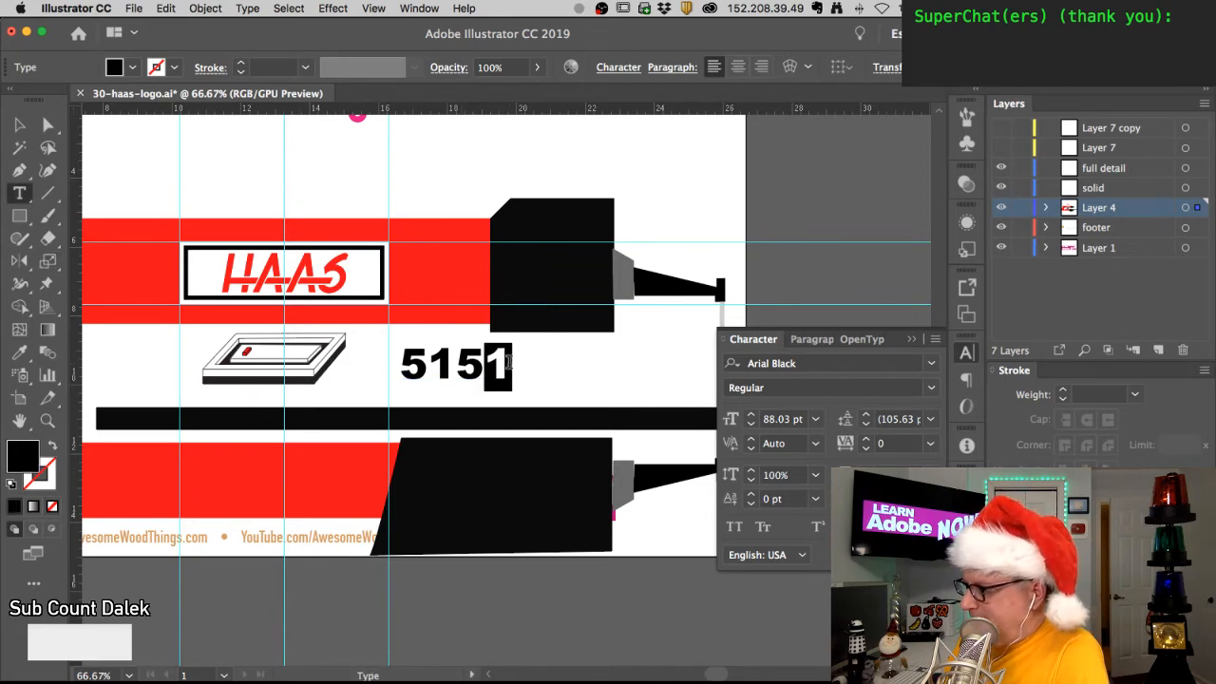
text(0)
click(49, 124)
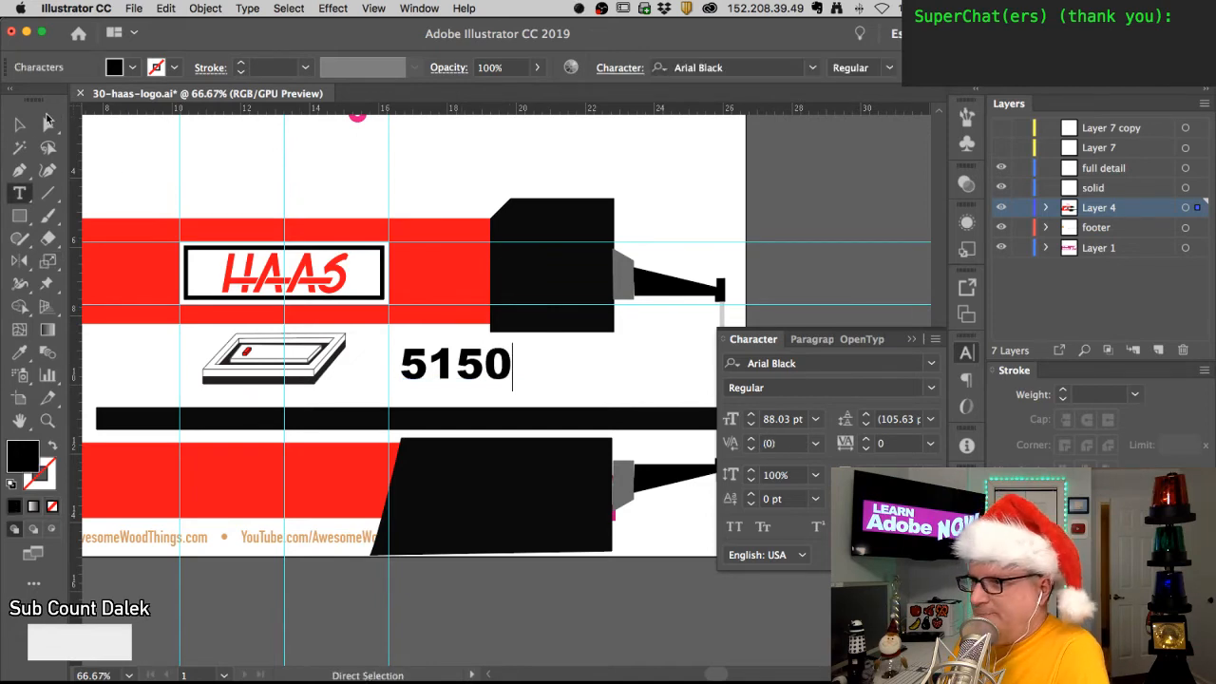
click(203, 158)
- Tighten the kerning between digit pairs of the 5150 text, bringing the last adjusted gap to -80
click(486, 371)
click(492, 383)
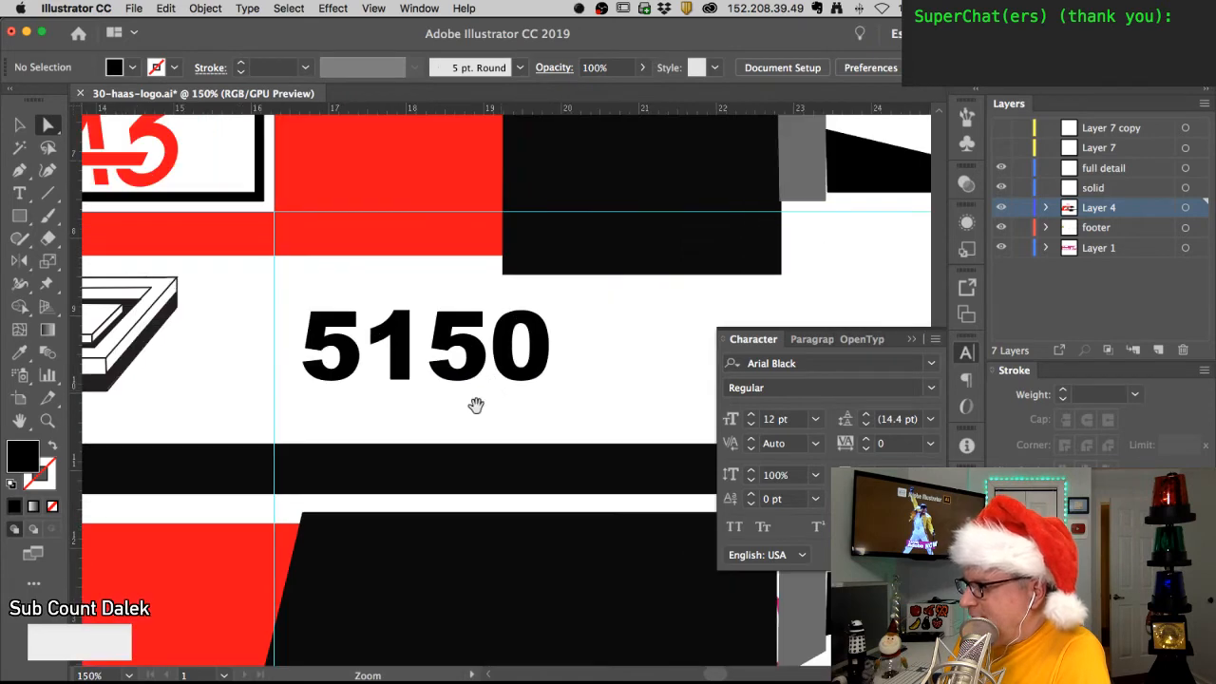
drag(492, 384, 466, 426)
key(t)
click(357, 414)
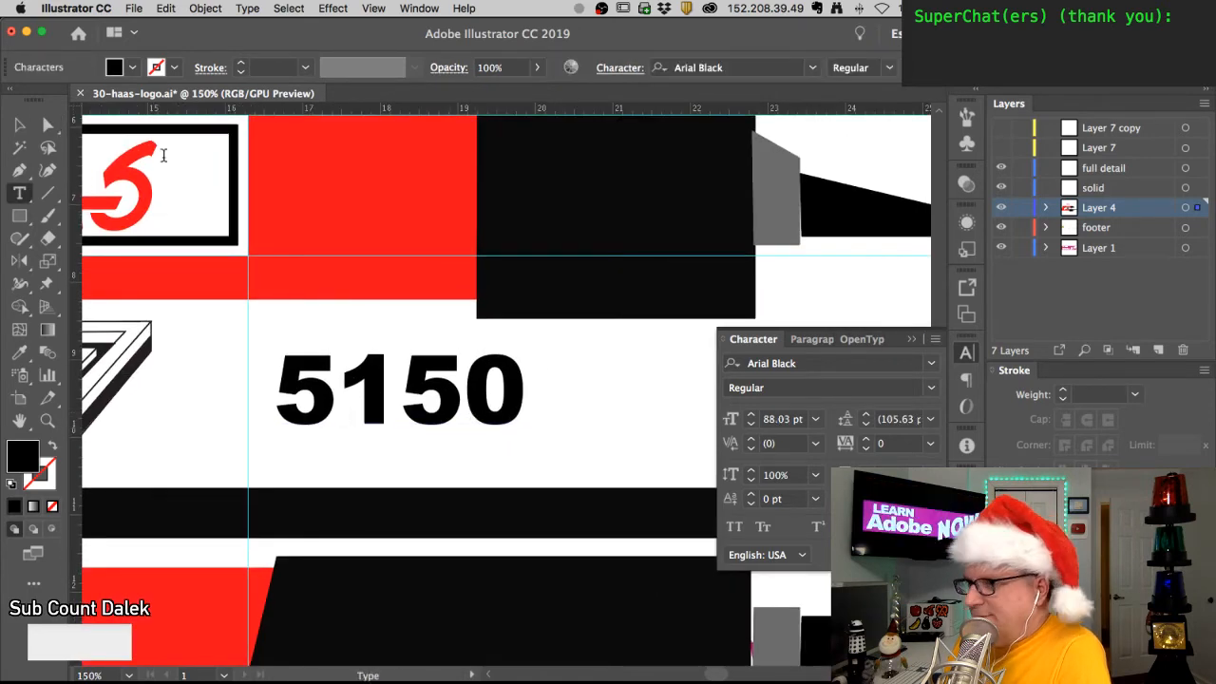
key(Escape)
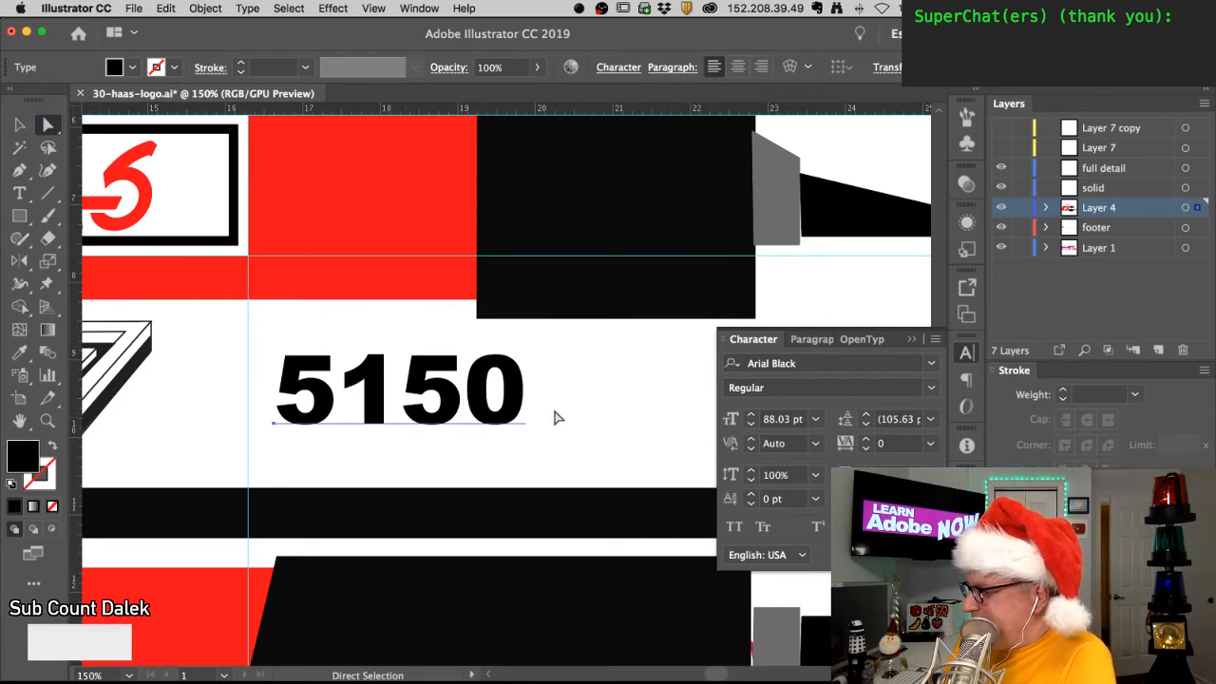
key(t)
click(343, 399)
key(alt+Left)
key(alt+Left)
key(Right)
key(Right)
key(alt+Left)
key(alt+Left)
key(alt+Left)
key(alt+Left)
key(Escape)
click(582, 389)
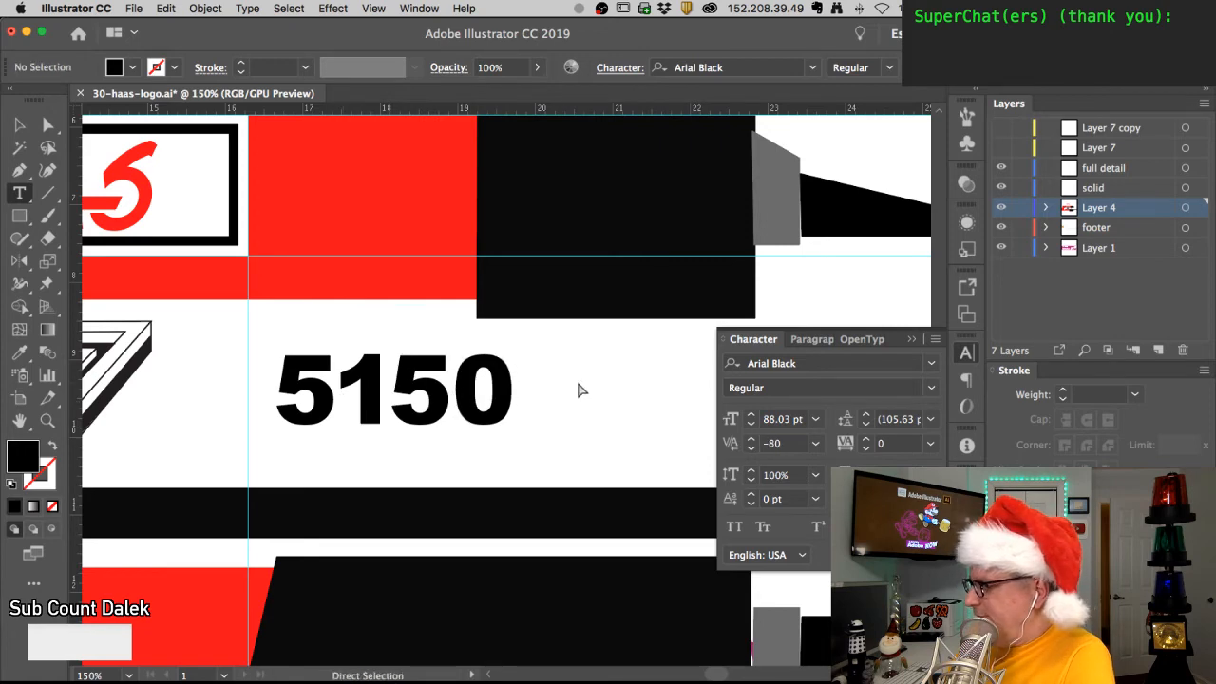
- Examine the kerned 5150 text in context with the slab and the HAAS logo artwork
key(super+minus)
key(super+minus)
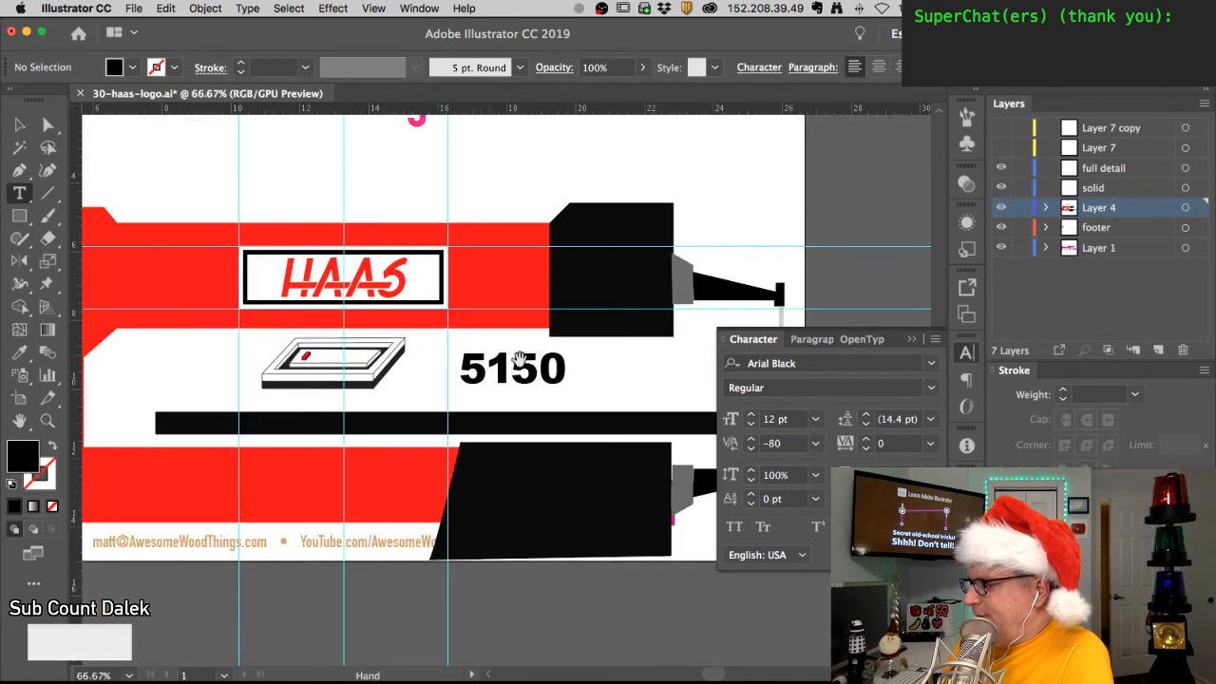
drag(520, 359, 455, 422)
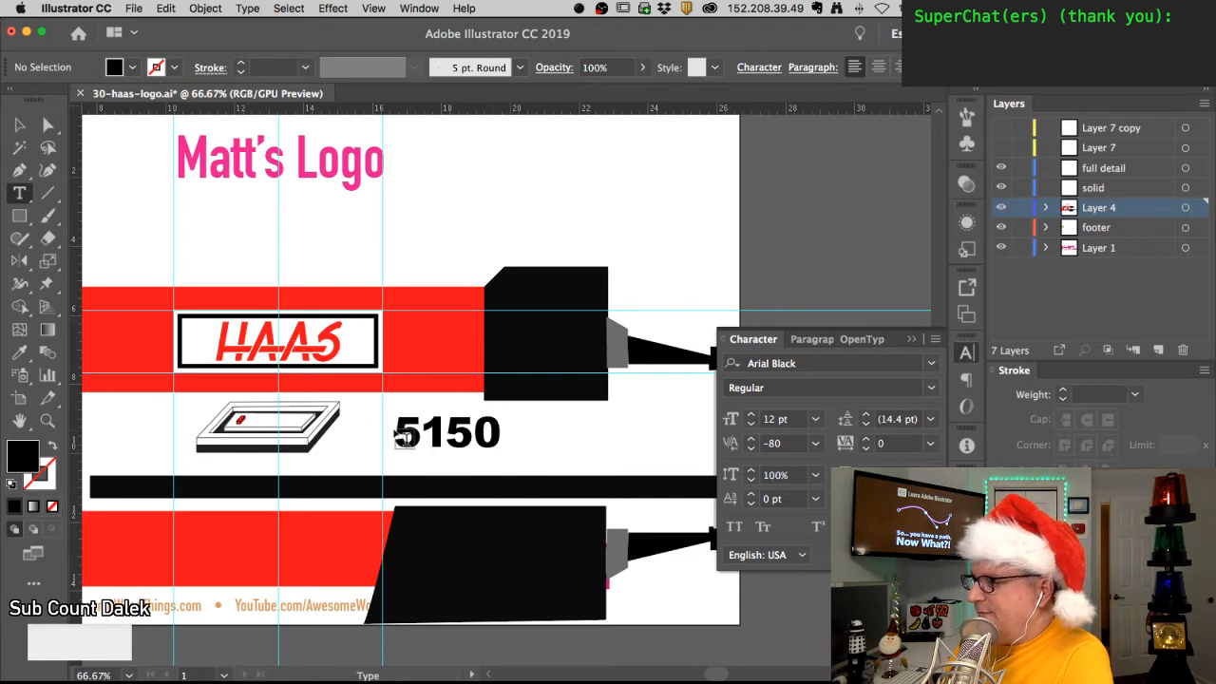
click(48, 126)
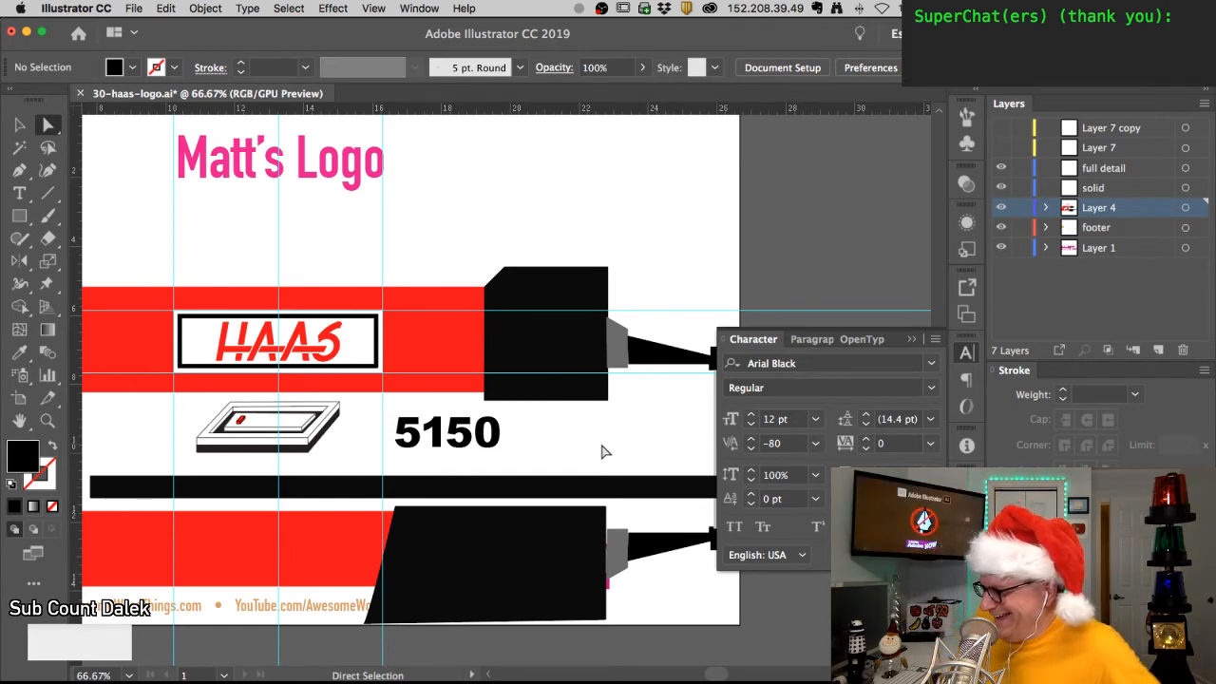
click(447, 450)
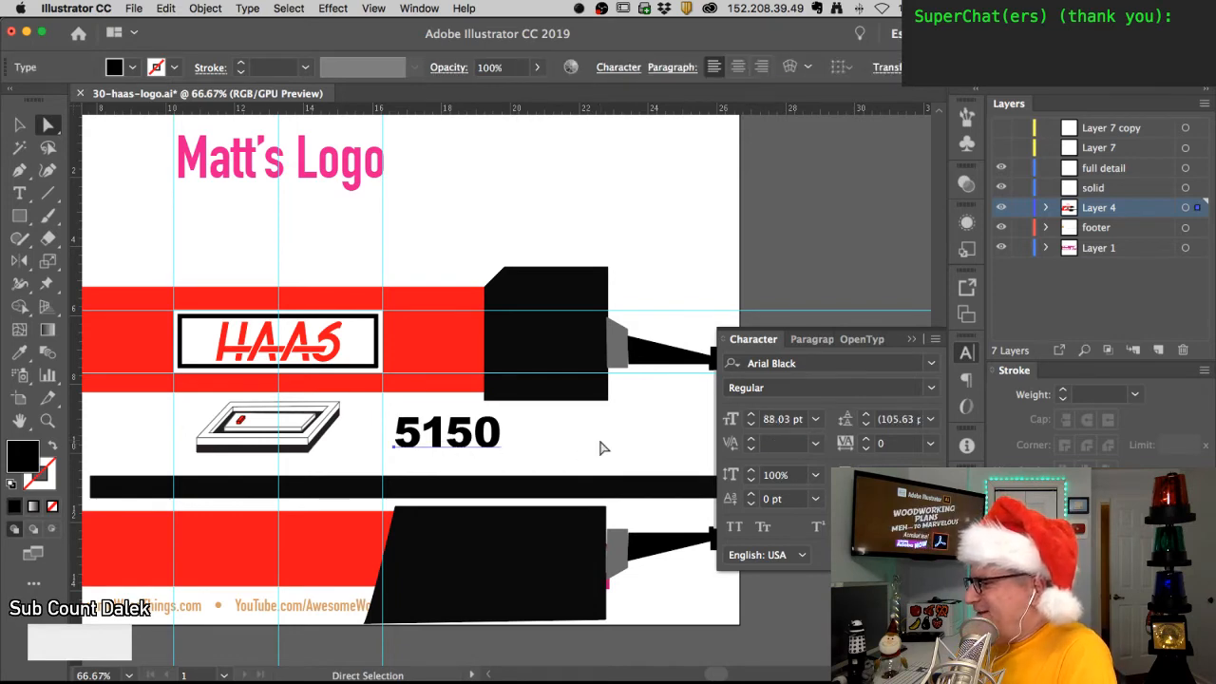
drag(531, 437, 398, 446)
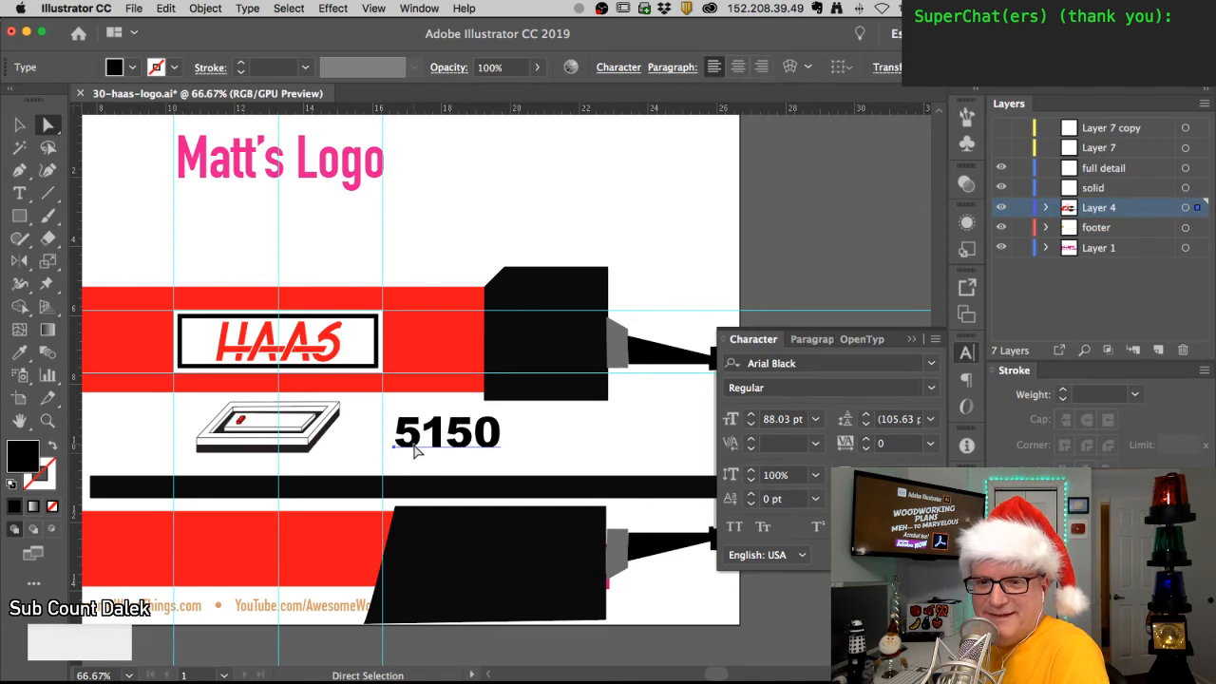
click(509, 445)
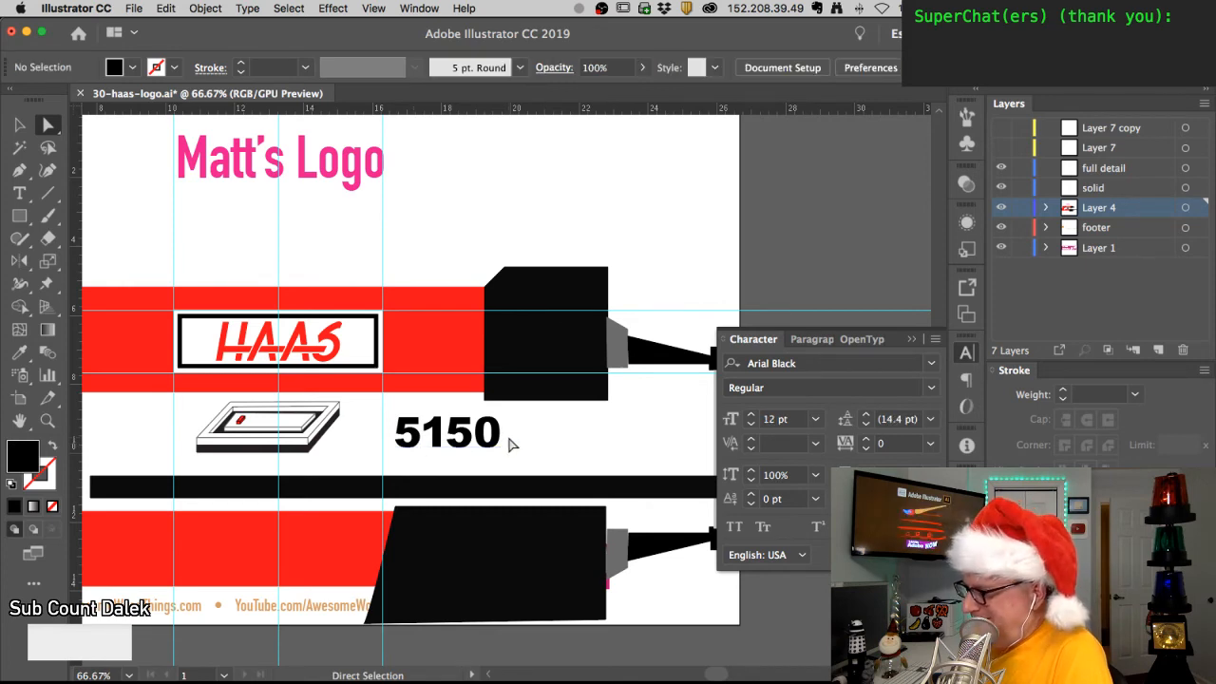
click(504, 444)
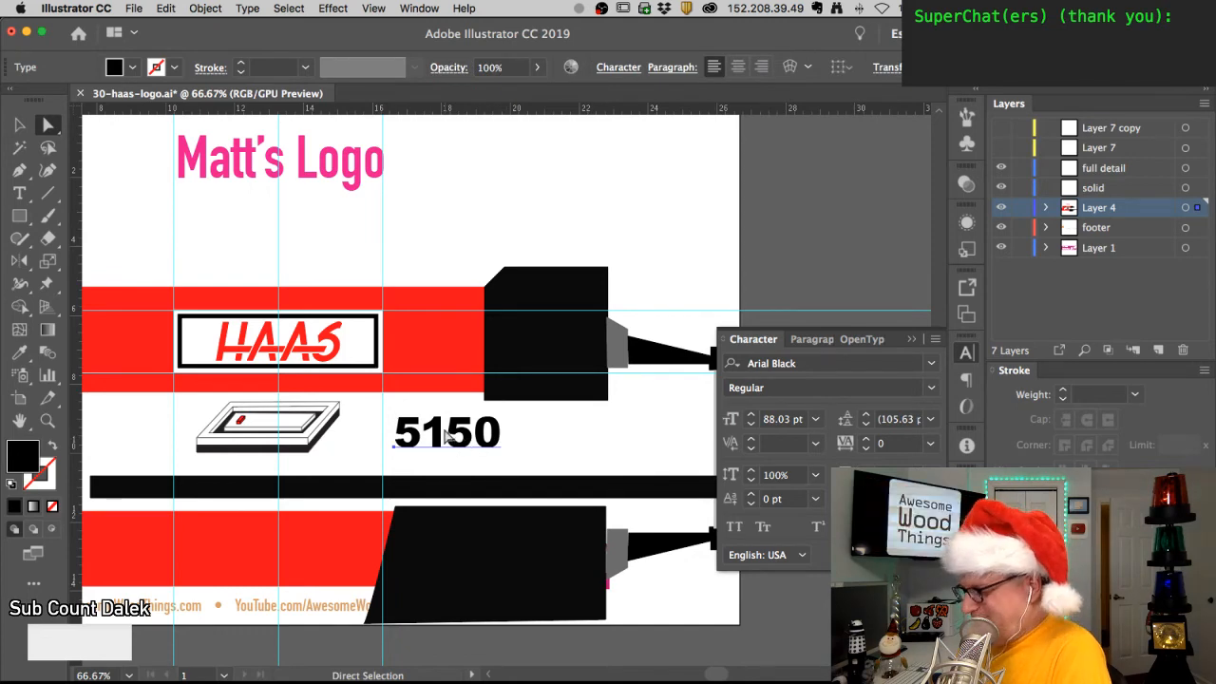
- Switch to Chrome, search Google for 5150 in a new tab, and view the Van Halen album cover
key(super+Tab)
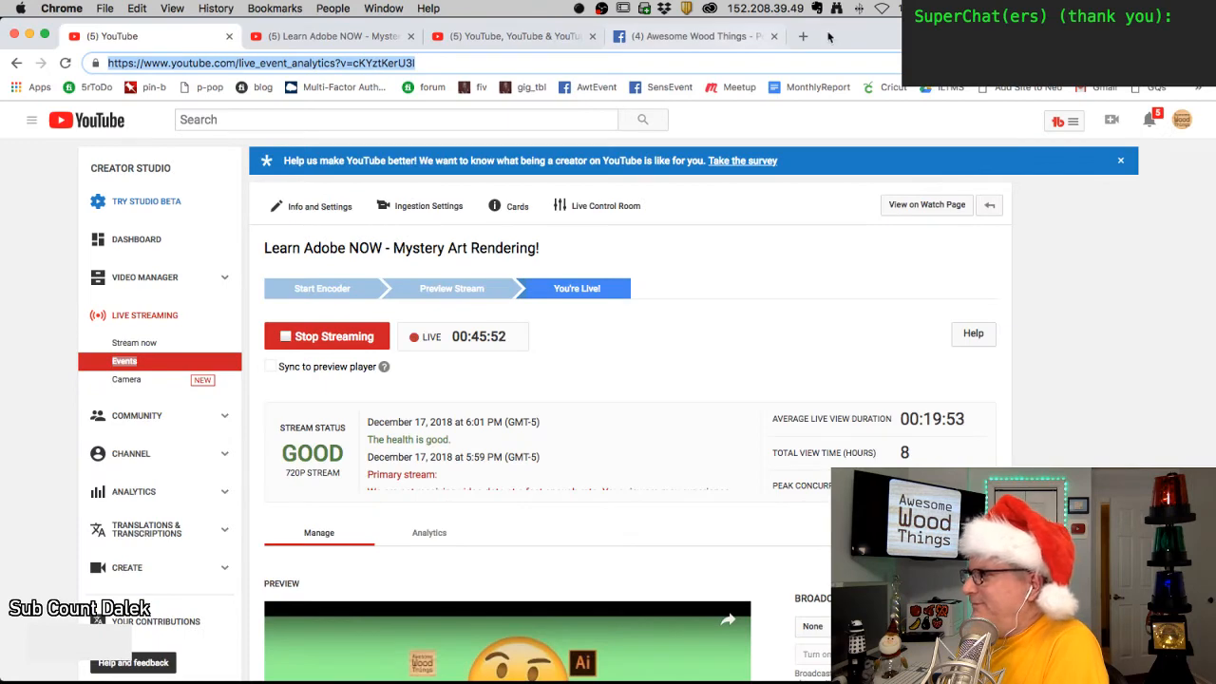
click(803, 37)
text(5150)
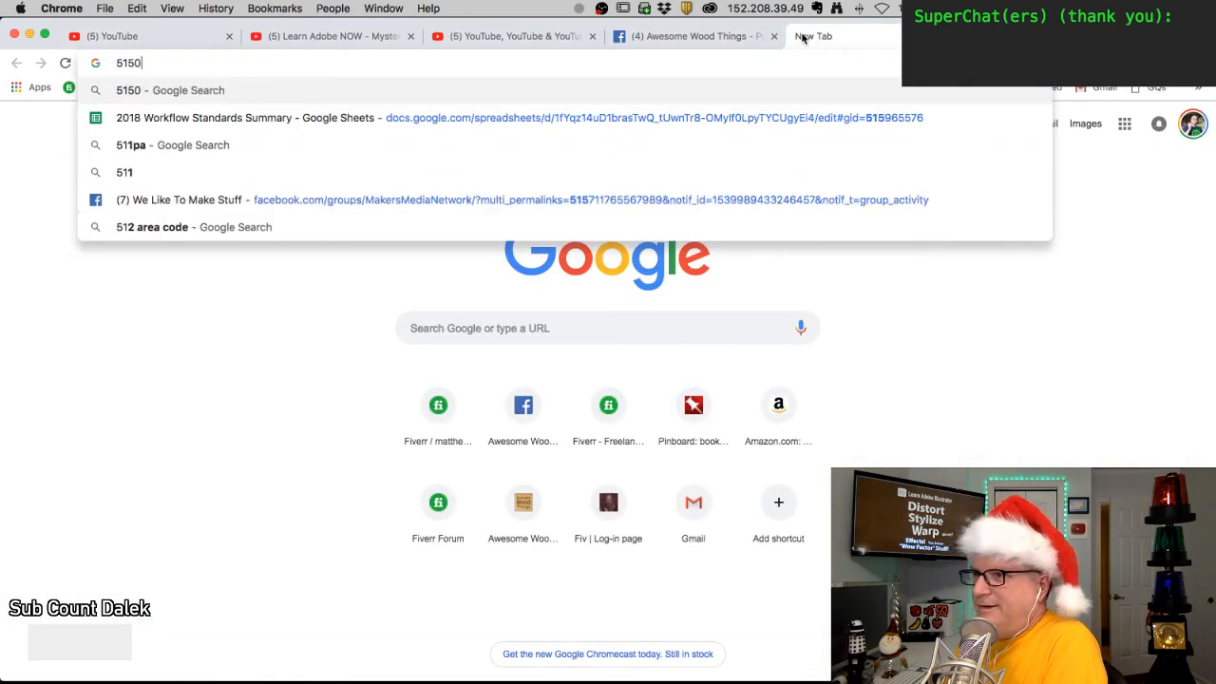
key(Return)
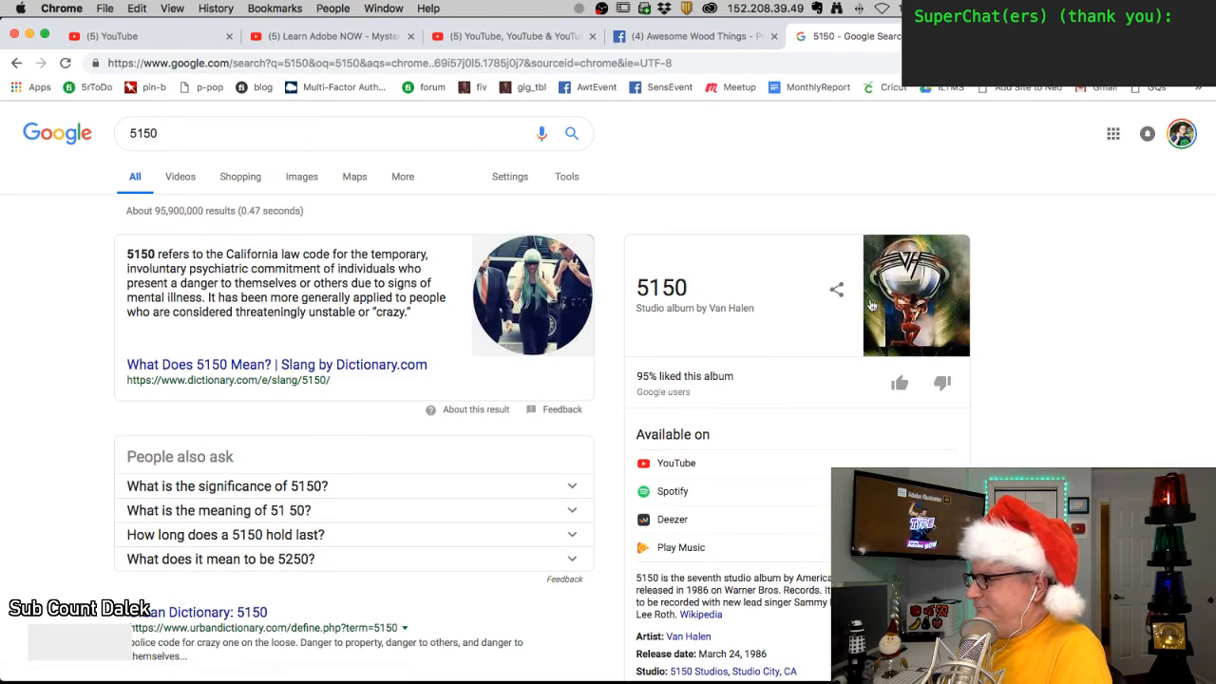
click(916, 295)
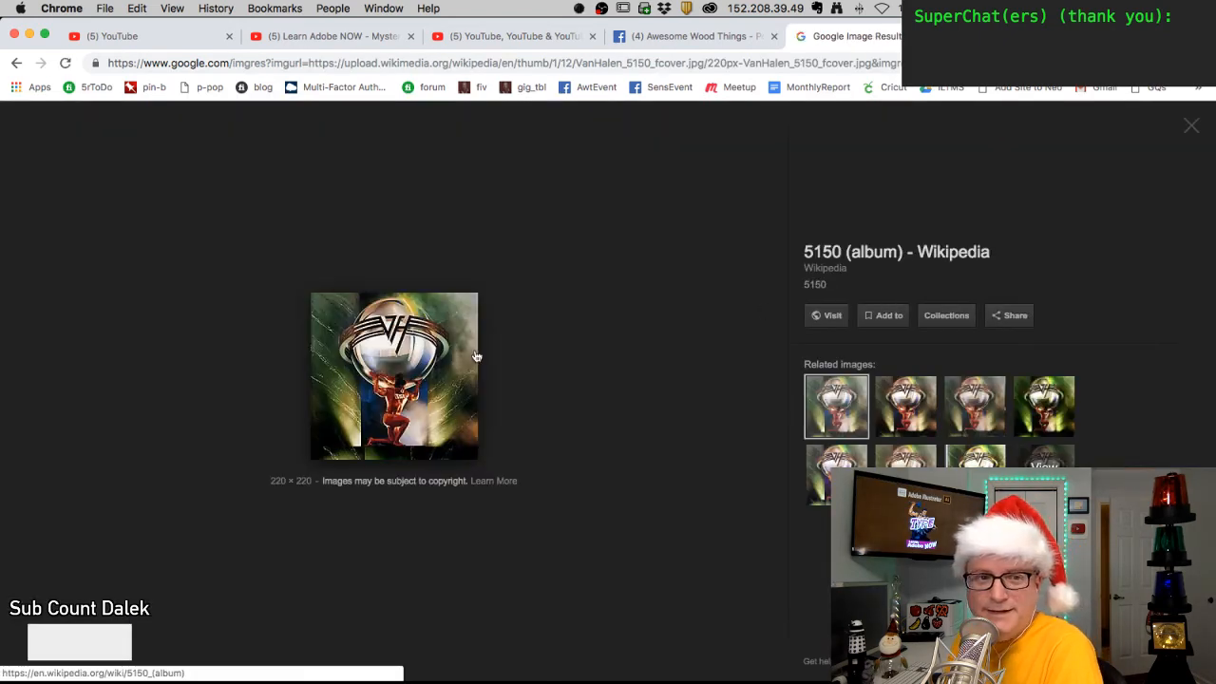
click(19, 64)
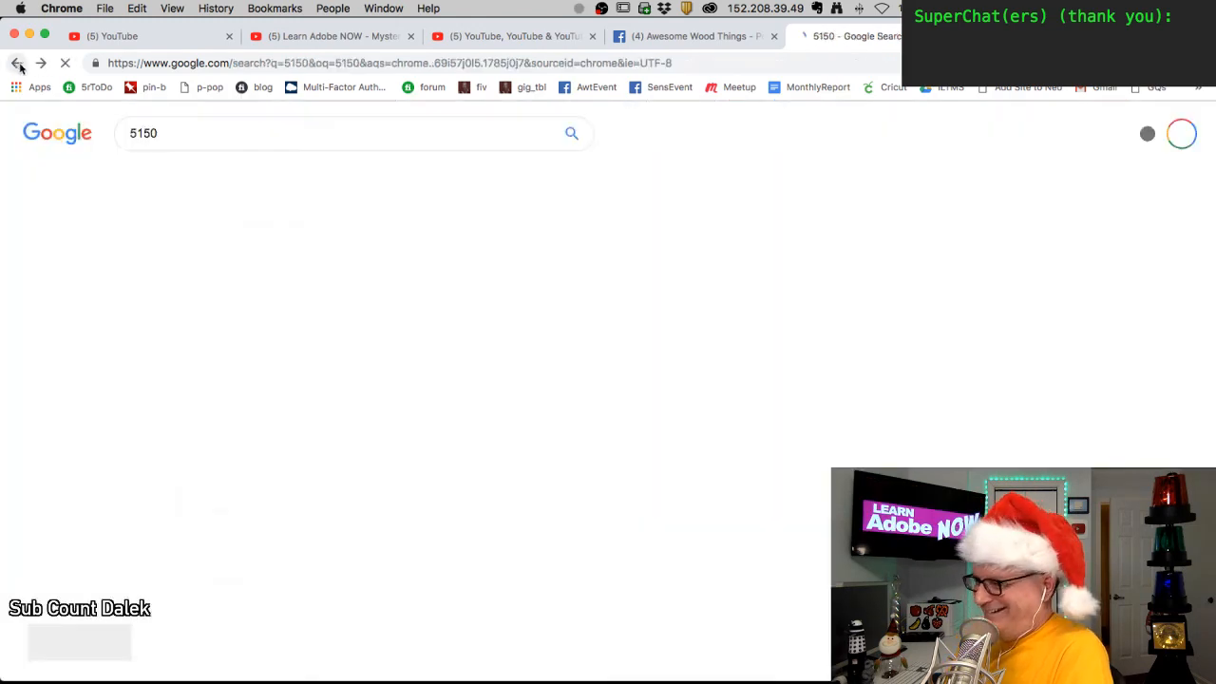
- Search Google for 5150 guitar and examine the lettering on the EVH Striped Series guitar in the Amazon listing
click(176, 133)
text(guitar)
key(Return)
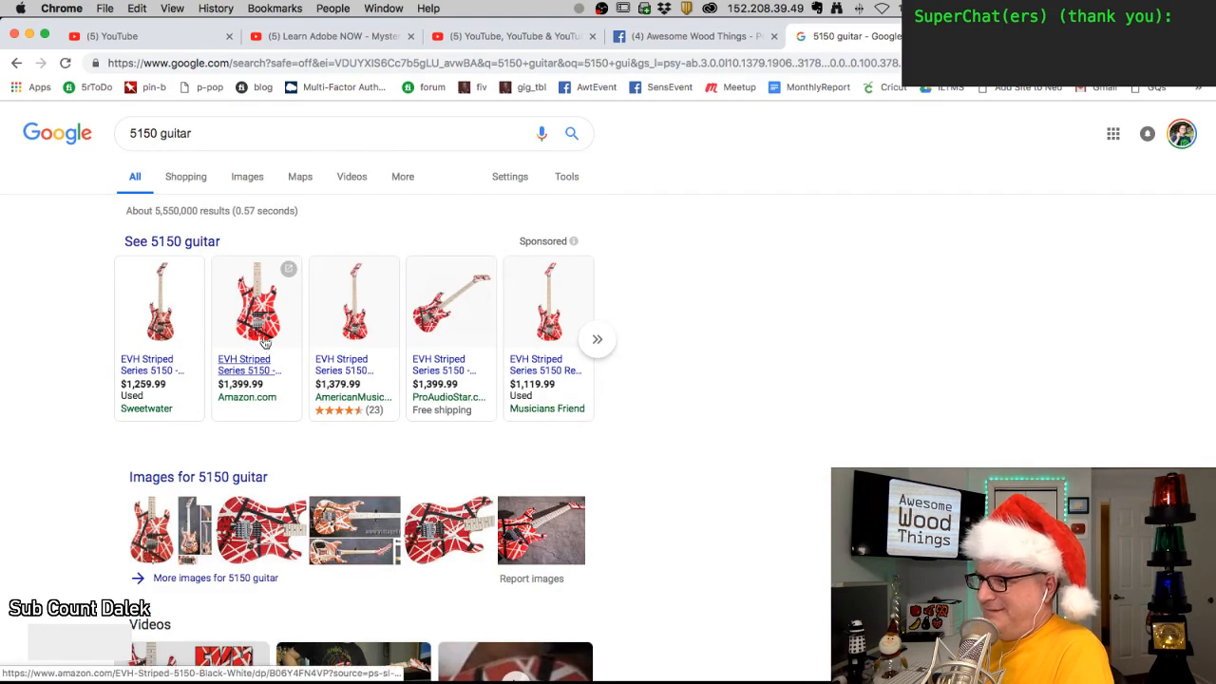
click(264, 344)
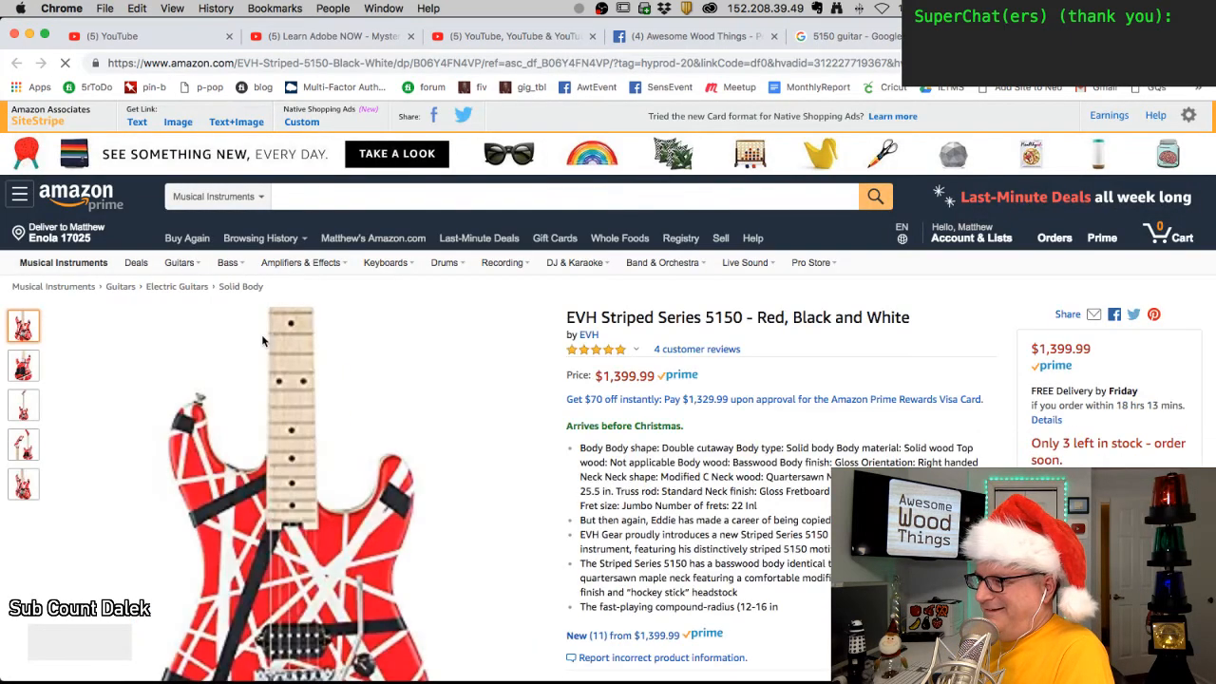
scroll(380, 432, down, 5)
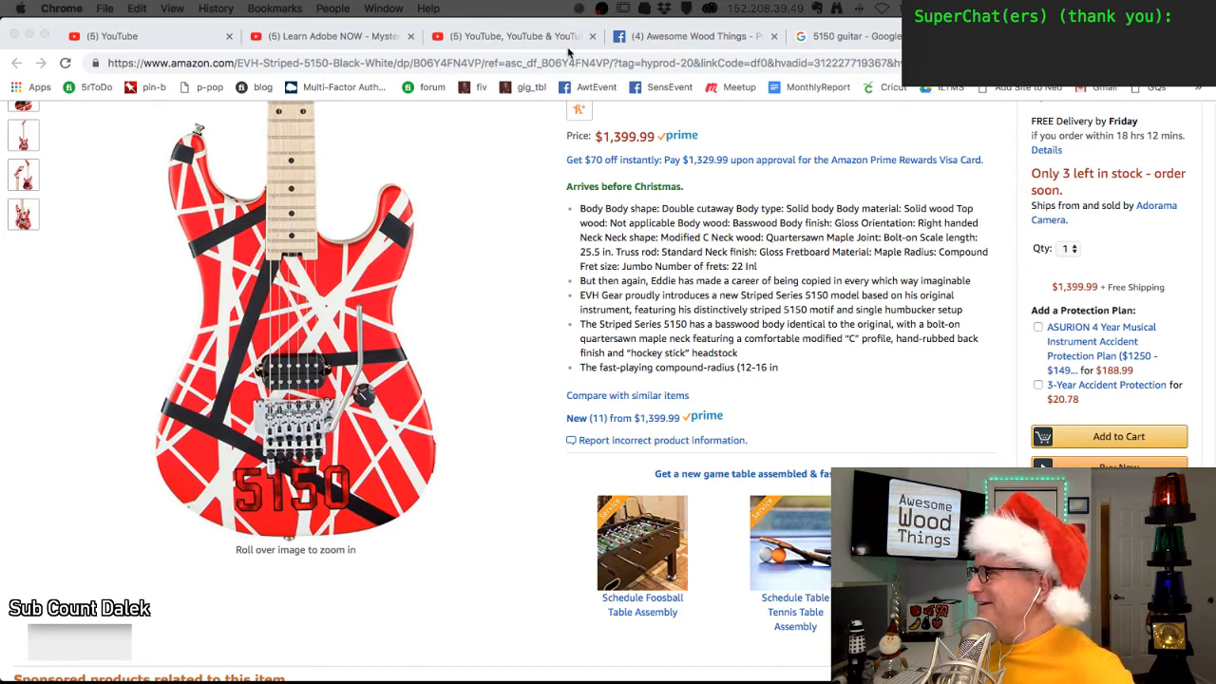
- Return to Illustrator and select the 5150 text beside the slab
mouse_move(442, 673)
click(442, 670)
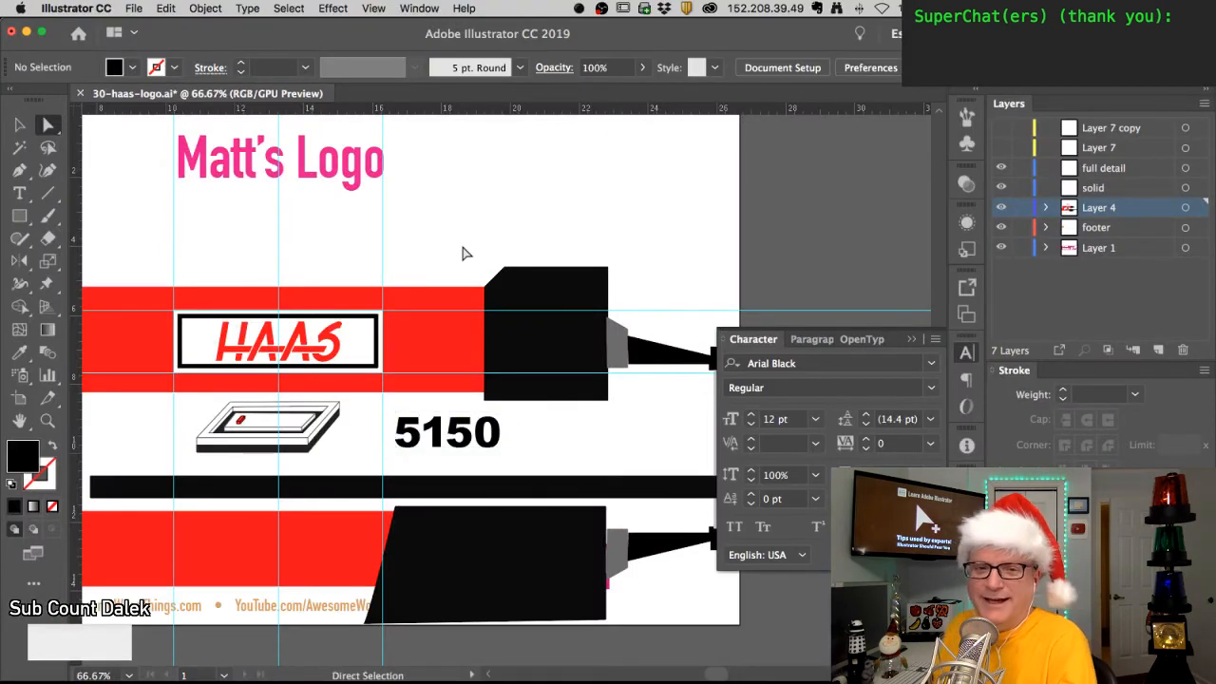
click(434, 449)
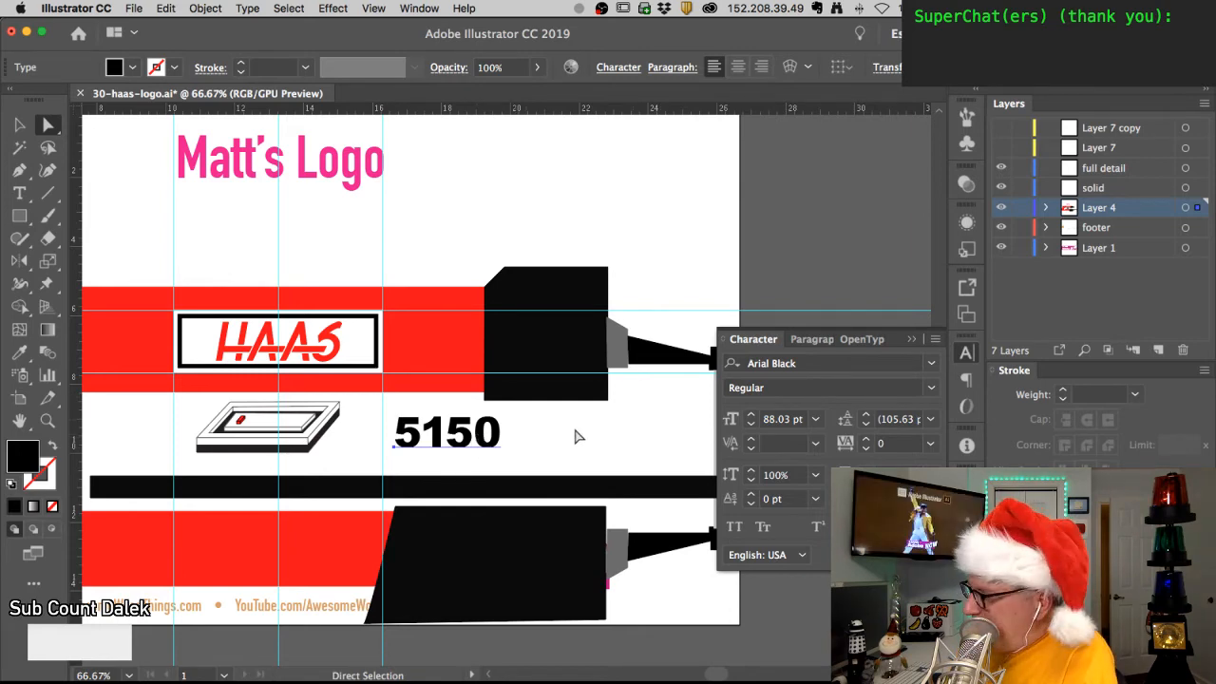
- Set the 5150 text's typeface to Comic Sans MS
click(931, 363)
scroll(774, 545, down, 10)
scroll(774, 545, down, 6)
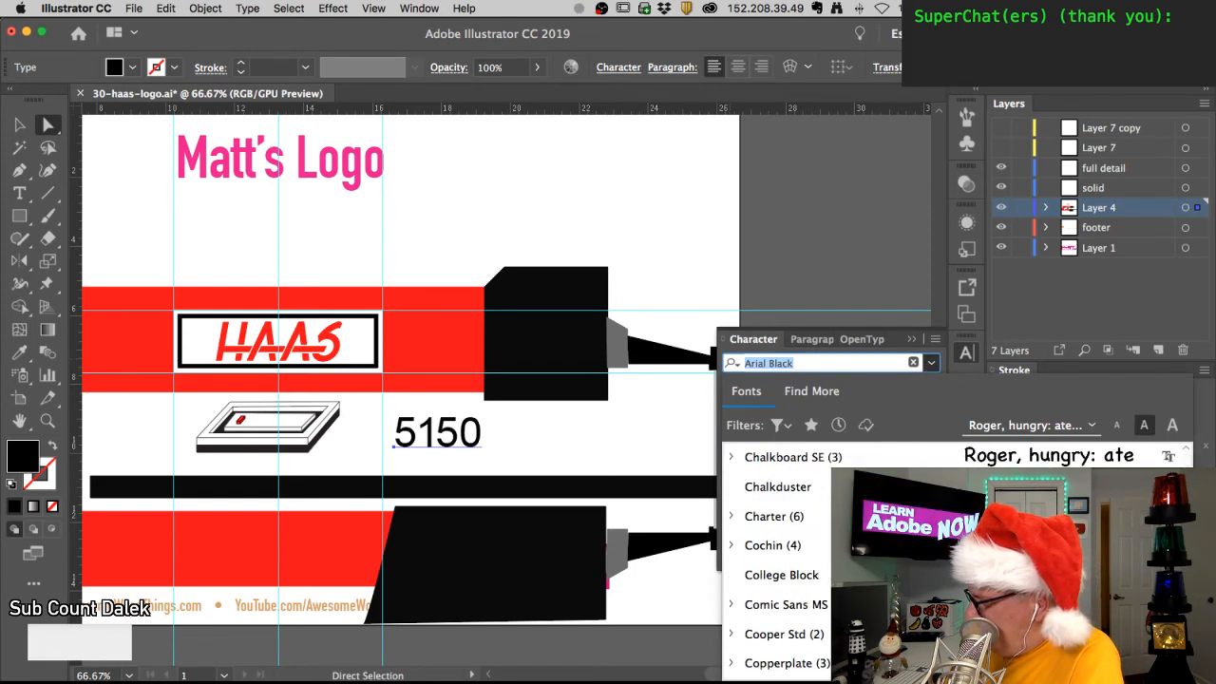
scroll(775, 546, up, 3)
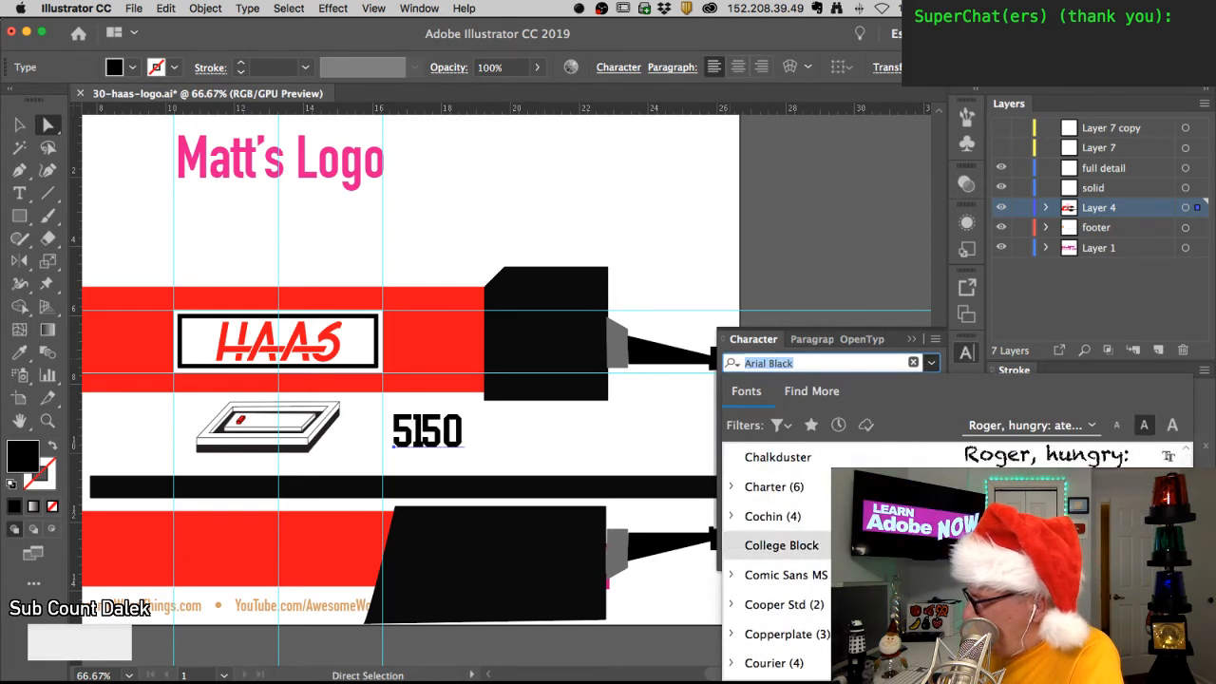
click(817, 577)
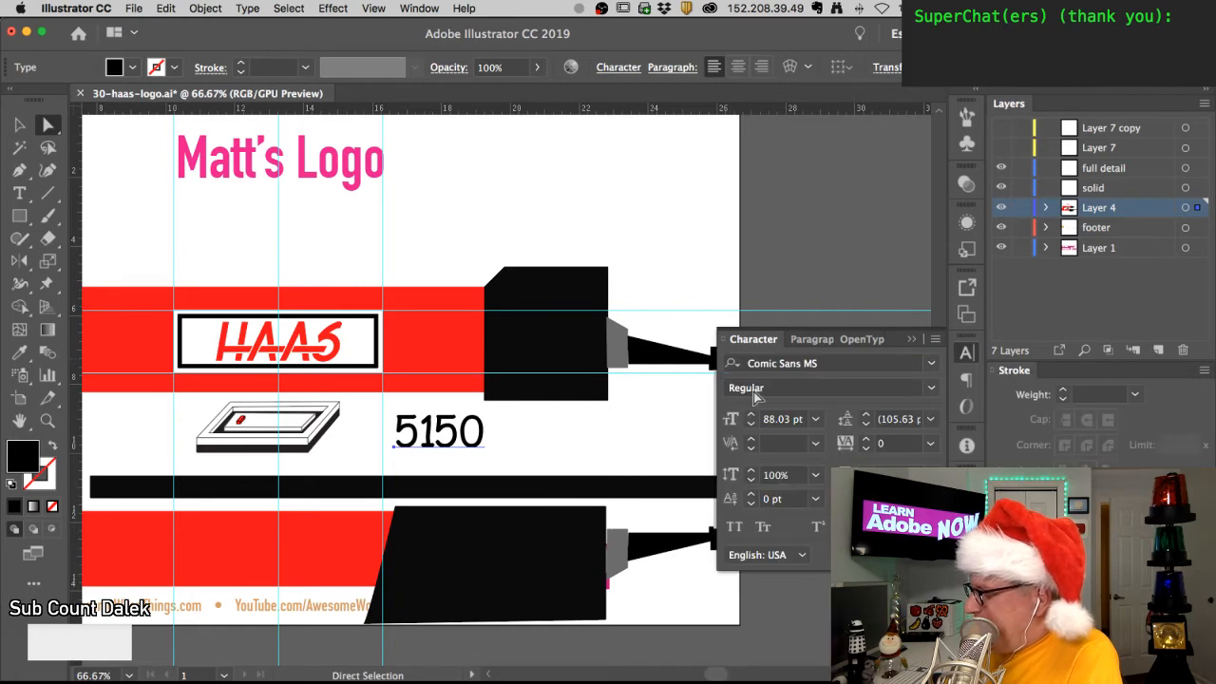
- Change the 5150 text's typeface to the script font Blacksword
click(931, 366)
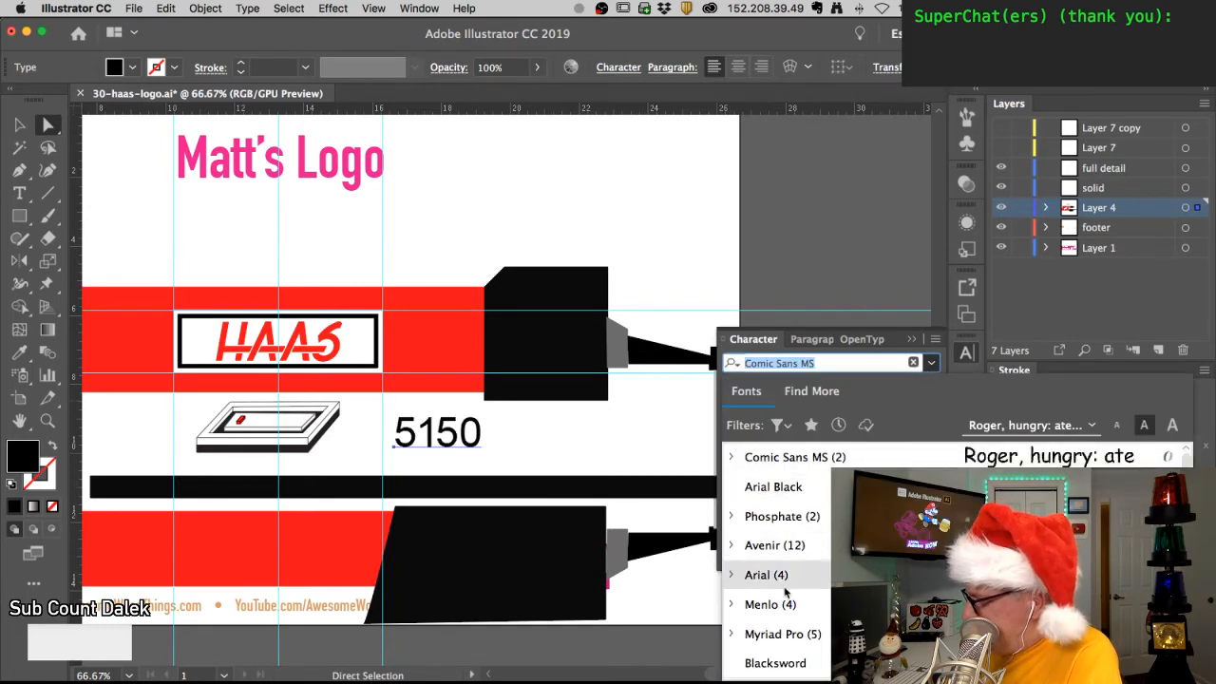
scroll(784, 643, down, 1)
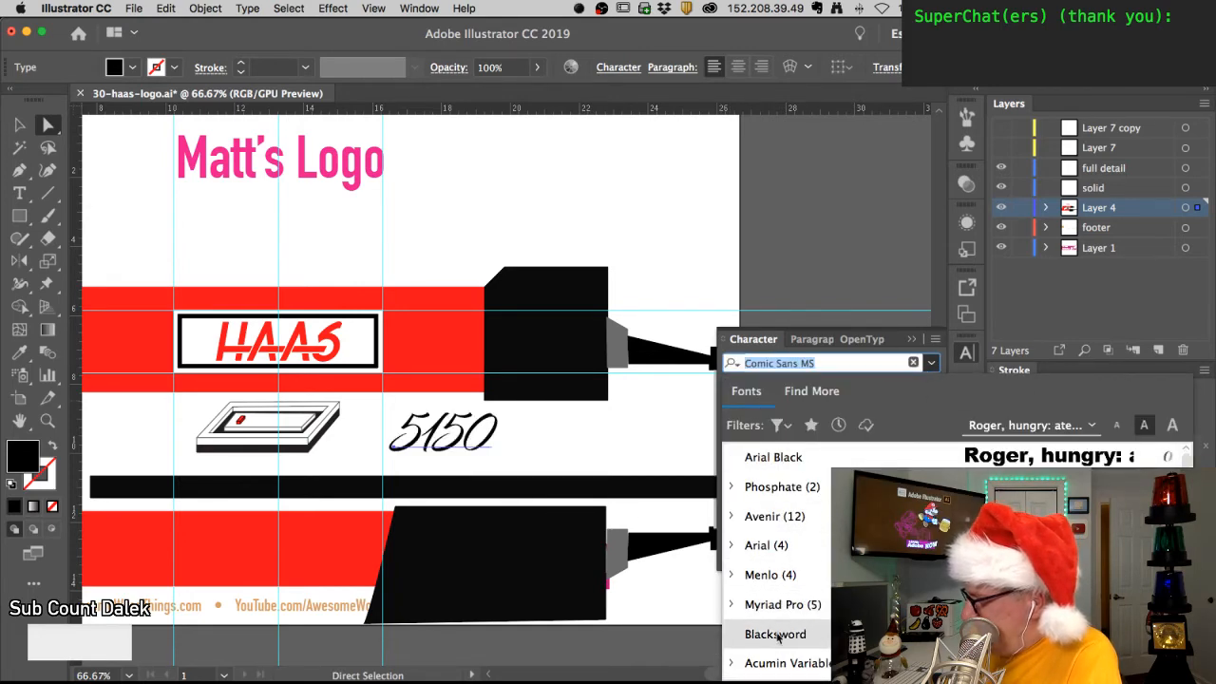
click(781, 637)
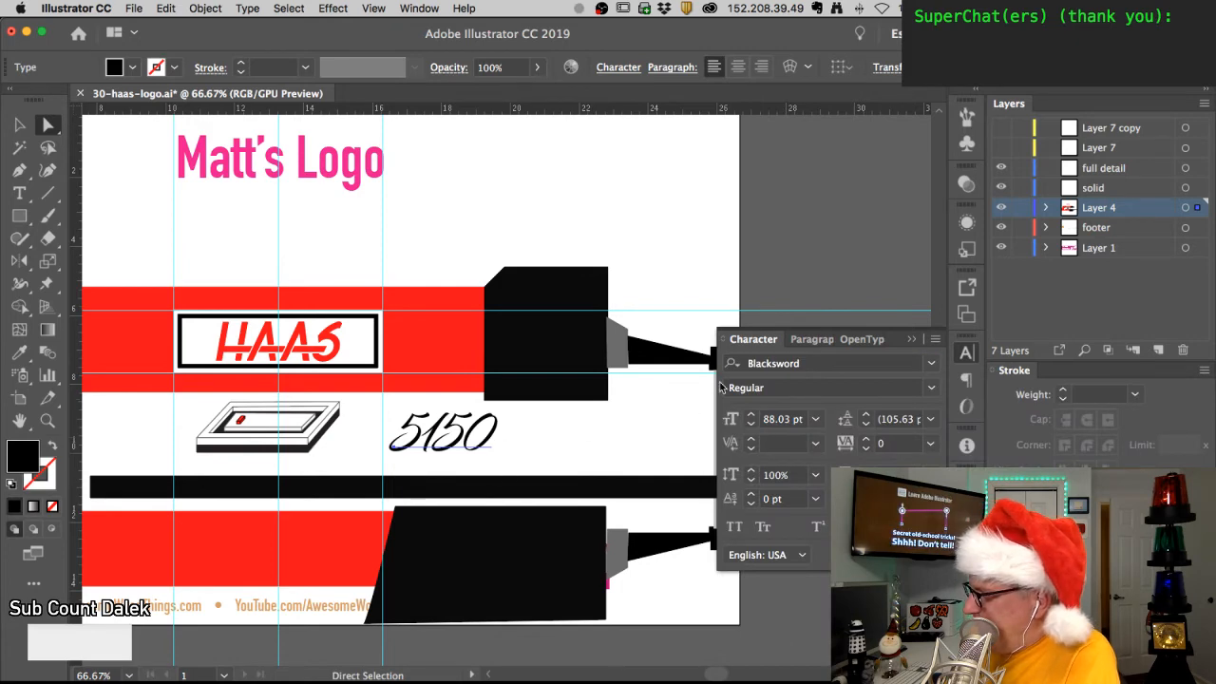
- Preview further typefaces on the 5150 text, including the Bodoni families and ornaments
click(931, 366)
scroll(810, 608, down, 15)
scroll(808, 615, down, 1)
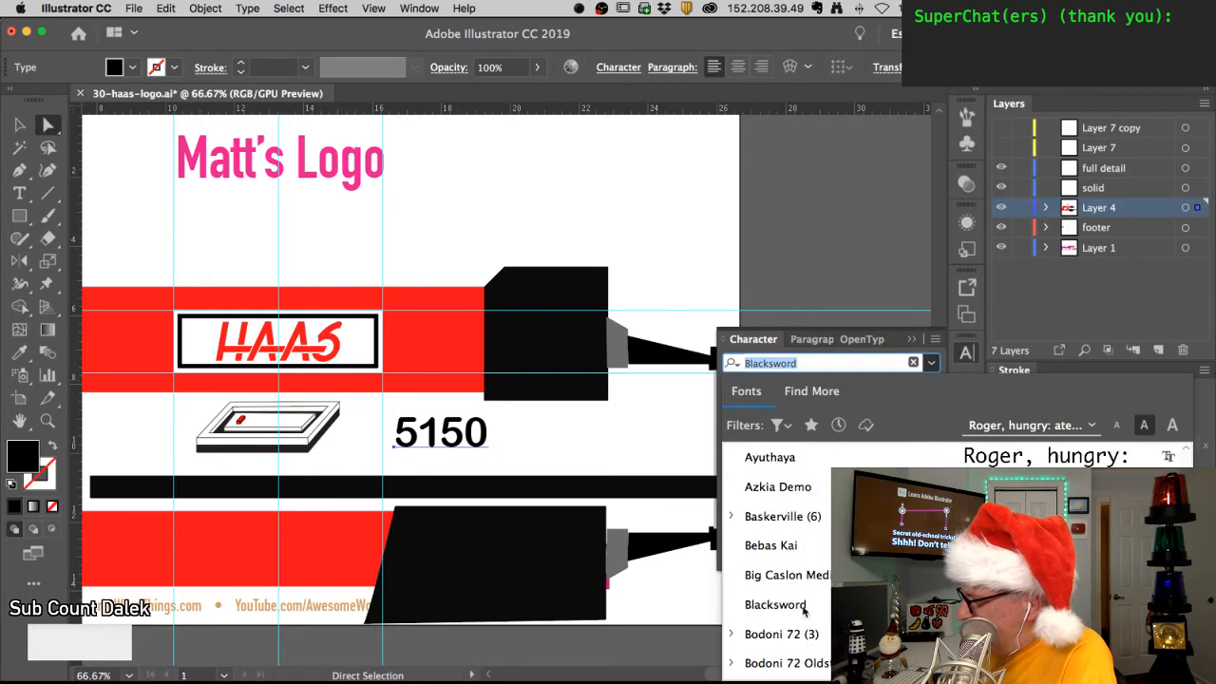
scroll(798, 610, down, 5)
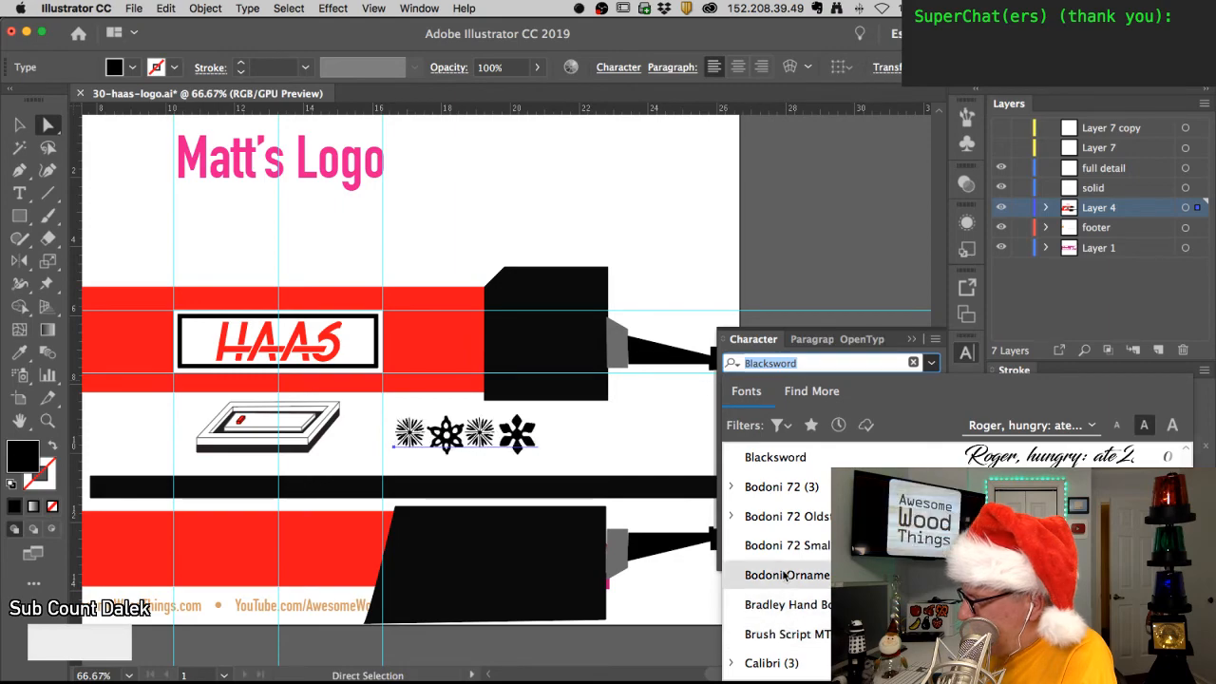
- Switch to Chrome and close the Amazon guitar listing to get back to the 5150 guitar search results
key(super+Tab)
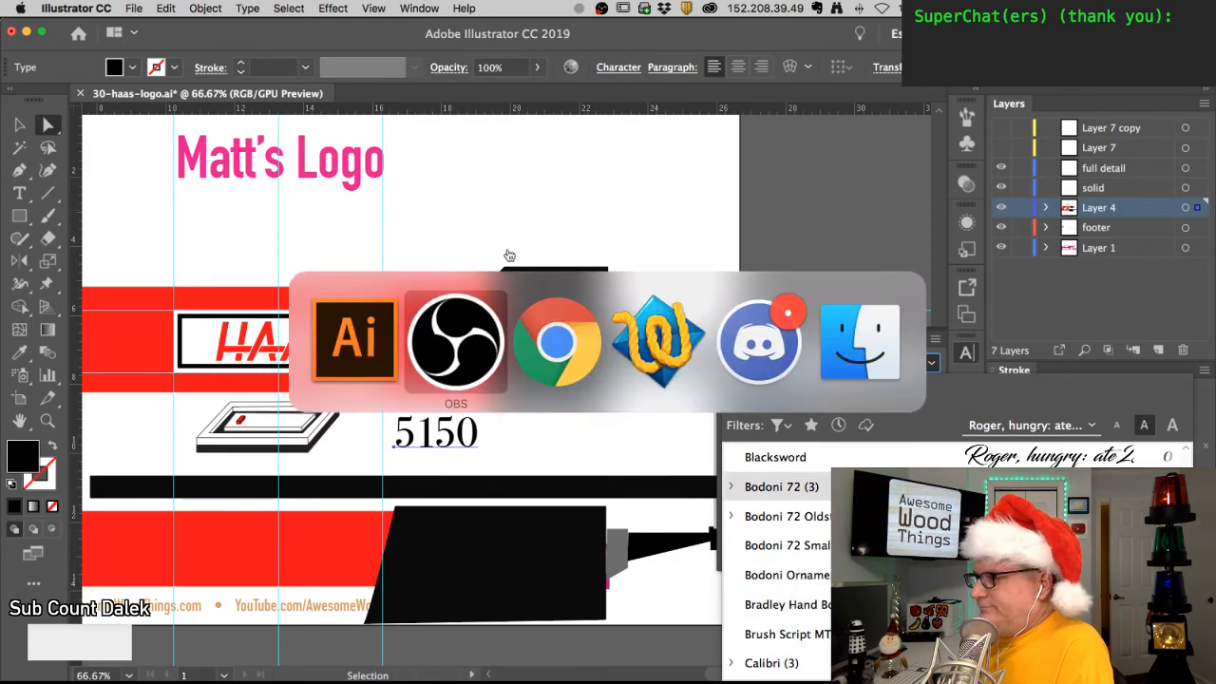
mouse_move(306, 491)
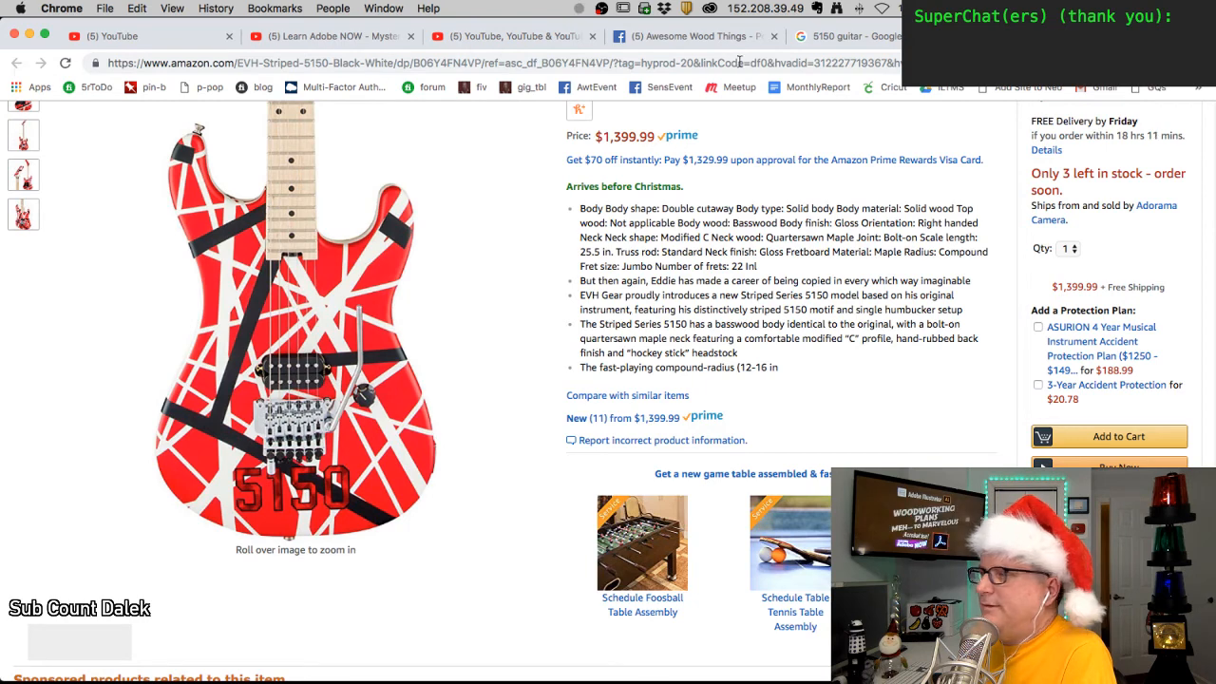
key(super+w)
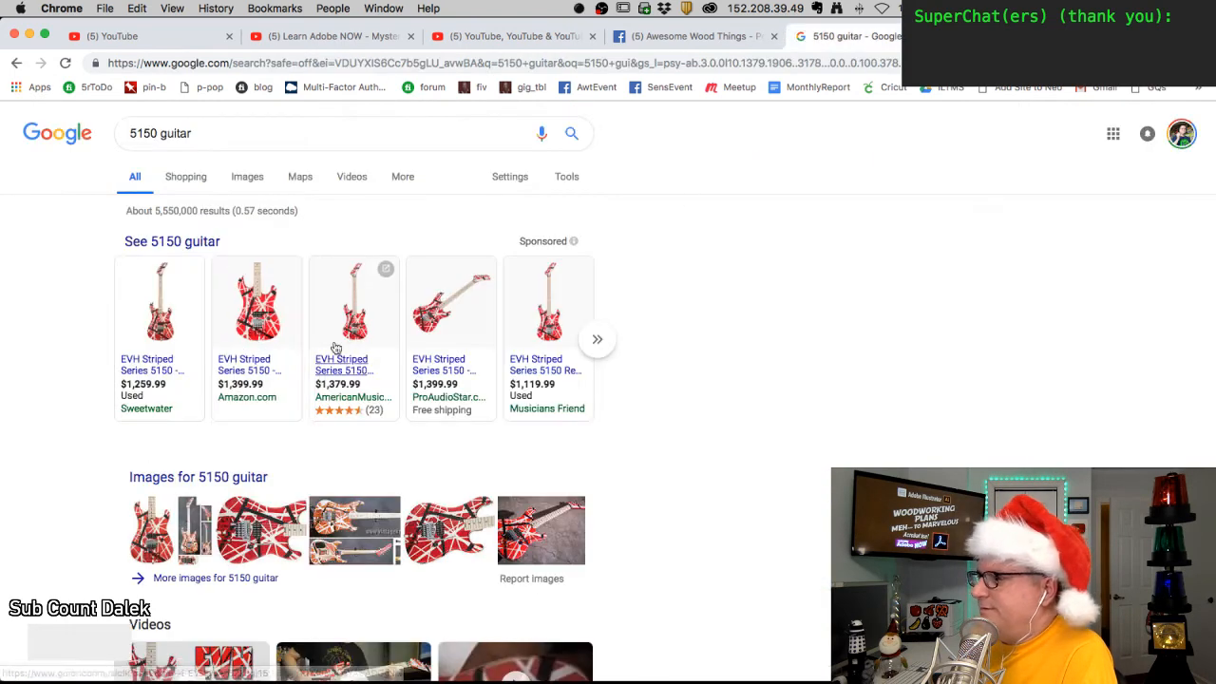
- Open Sweetwater's EVH Striped Series 5150 Red, Black and White listing and examine the lettering on the guitar body
scroll(337, 509, down, 5)
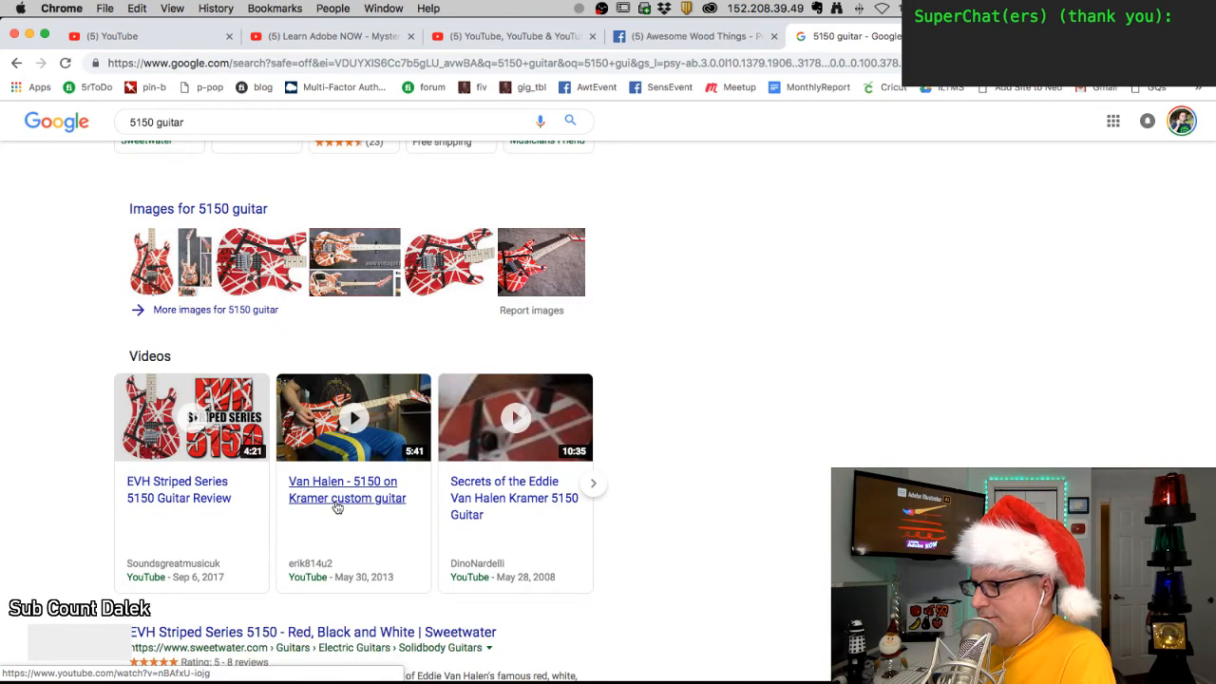
scroll(340, 468, down, 3)
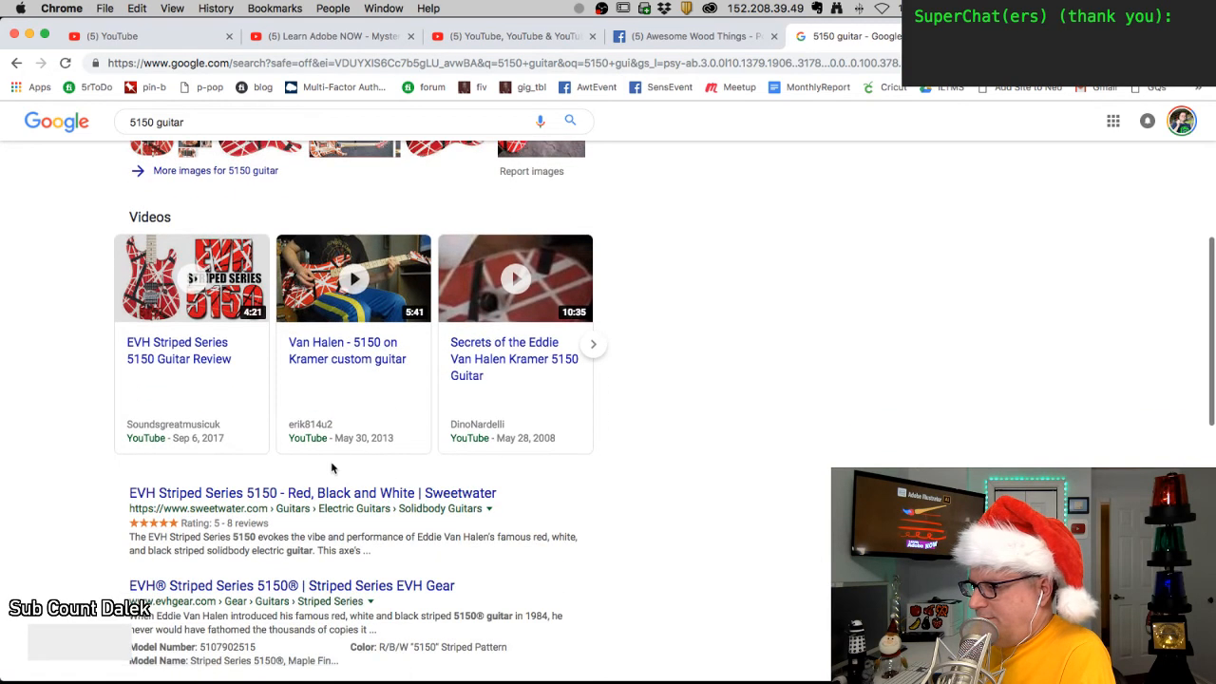
click(287, 494)
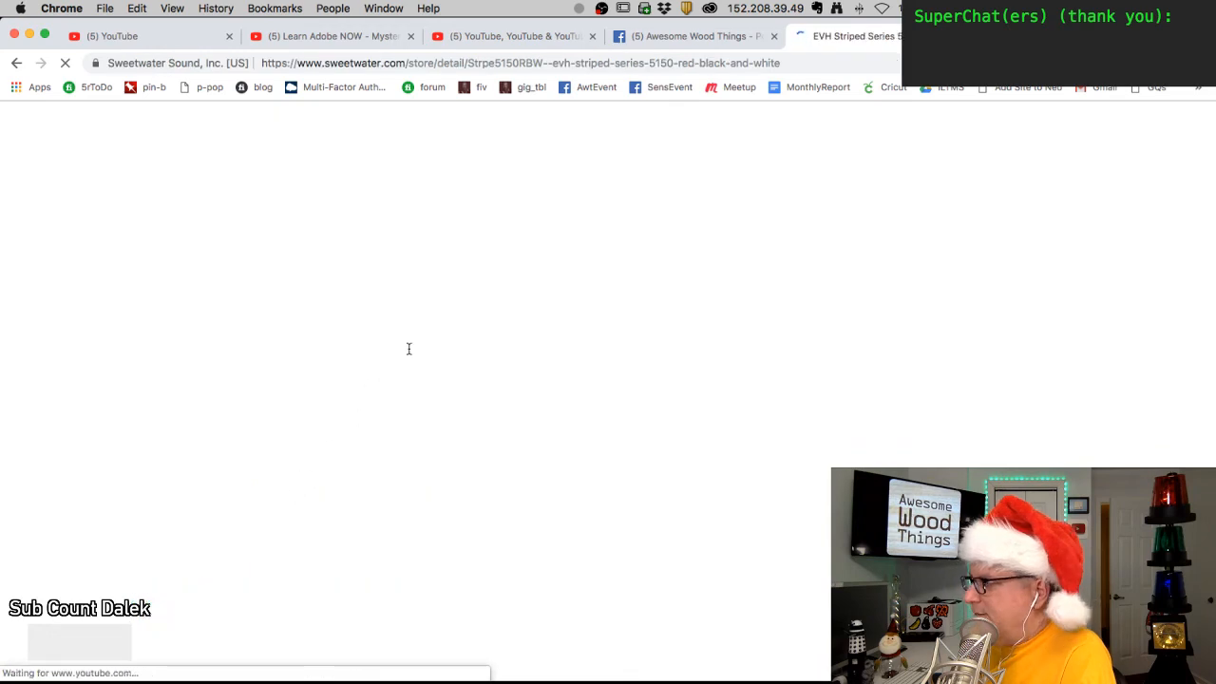
scroll(404, 463, down, 3)
scroll(401, 463, down, 3)
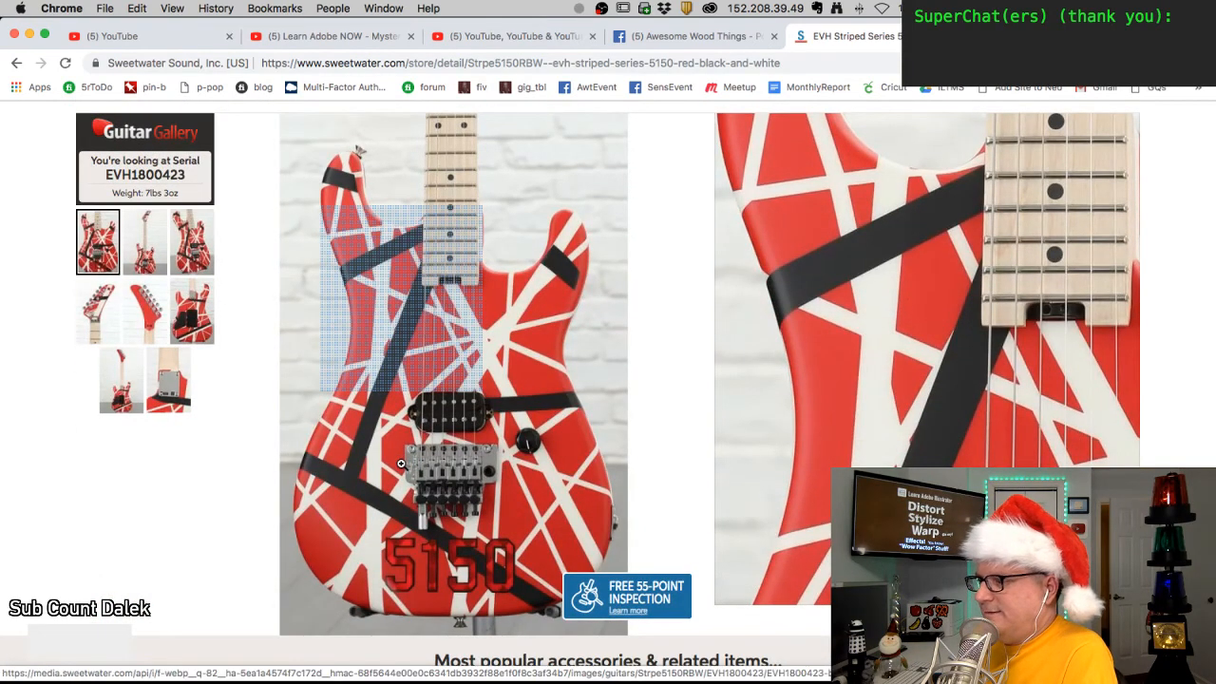
scroll(401, 463, down, 1)
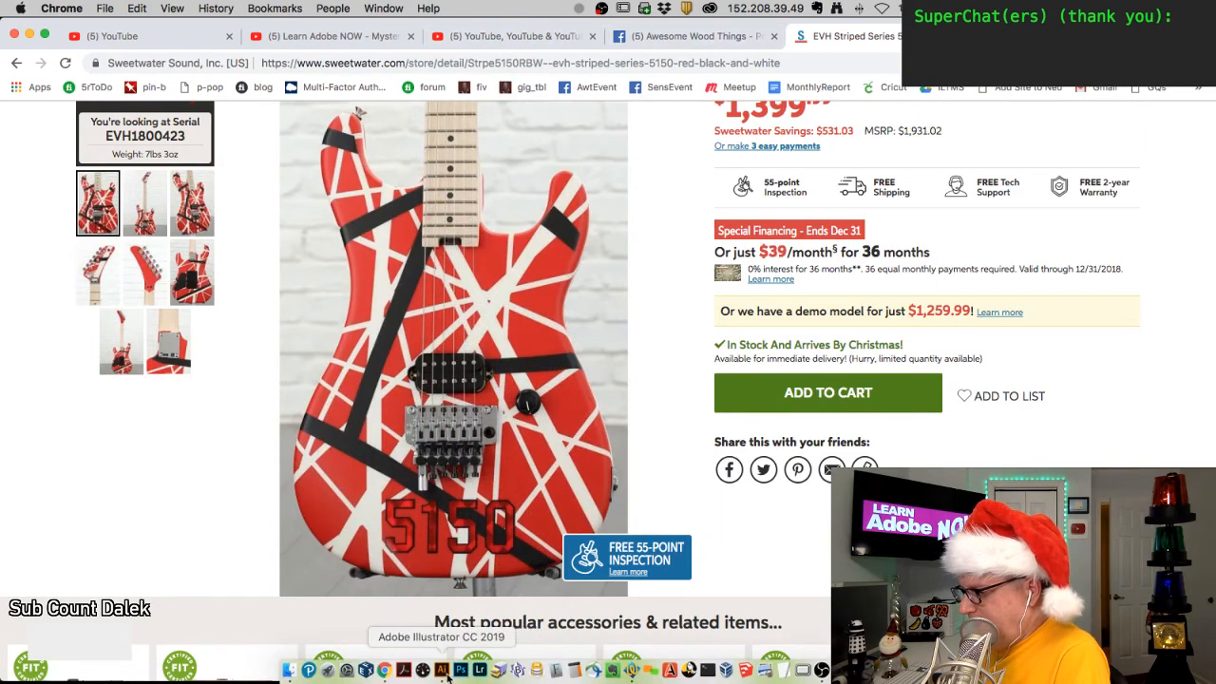
- Return to Illustrator and set the 5150 text's typeface to College Block
click(443, 671)
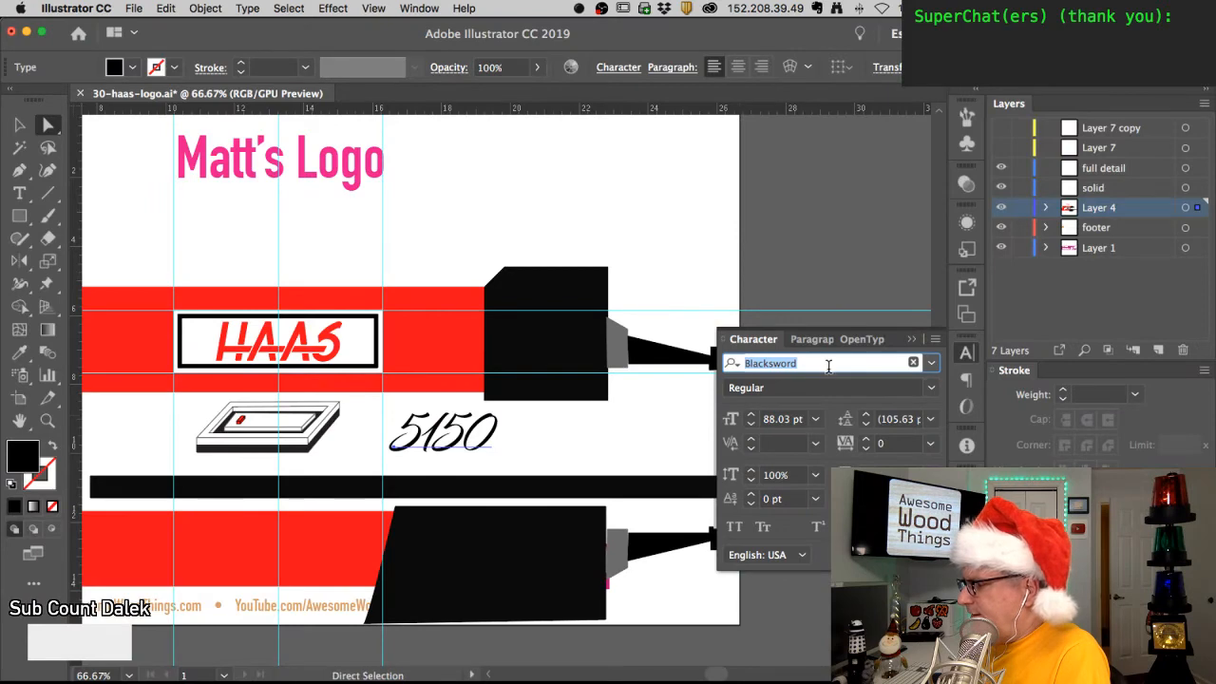
text(co)
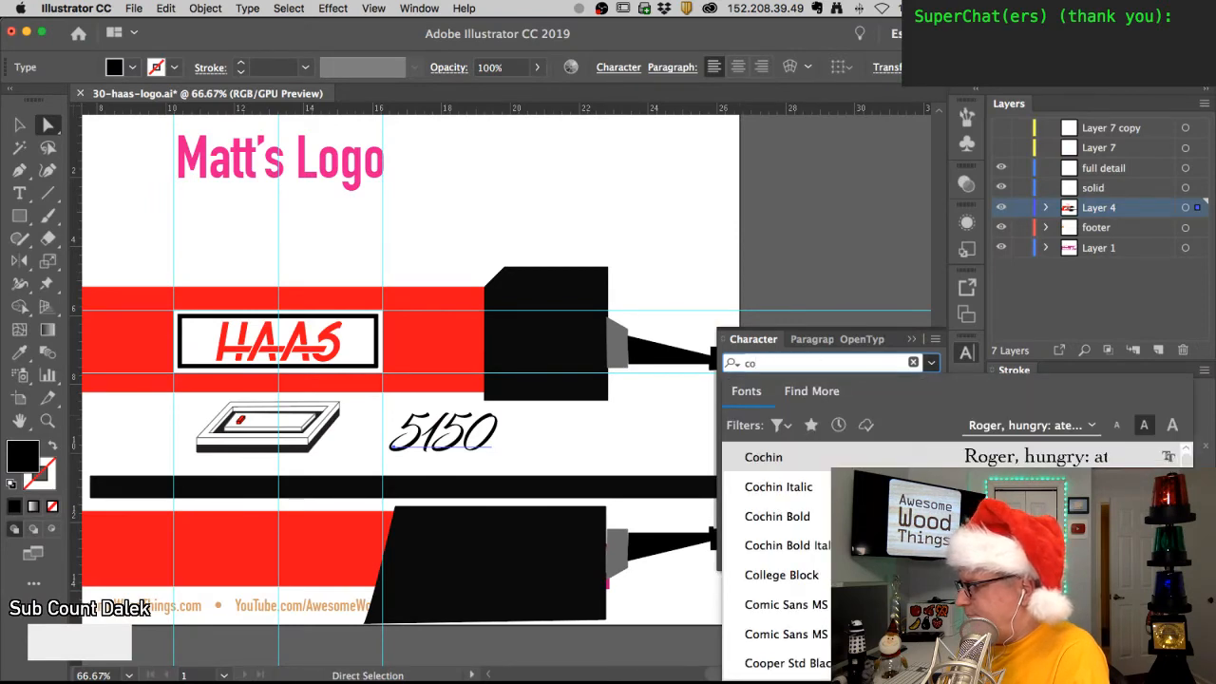
text(l)
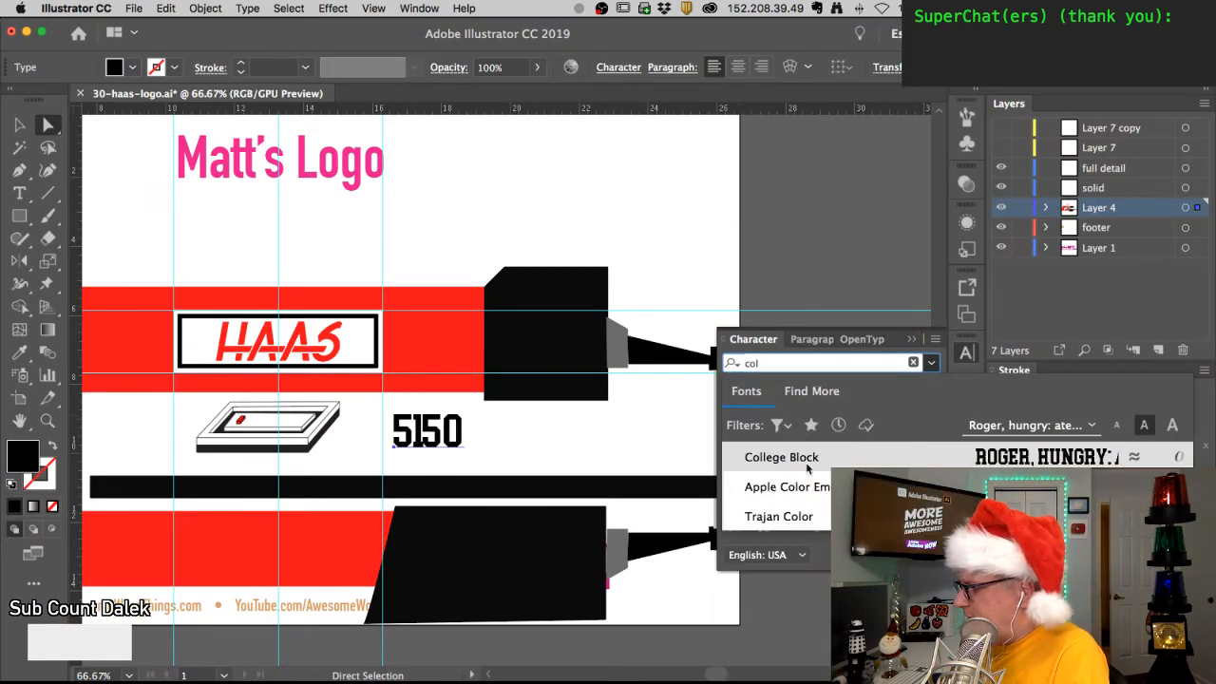
click(806, 464)
- Loosen the kerning between the 1 and the second 5 of the 5150 text to -20
key(super+plus)
key(super+plus)
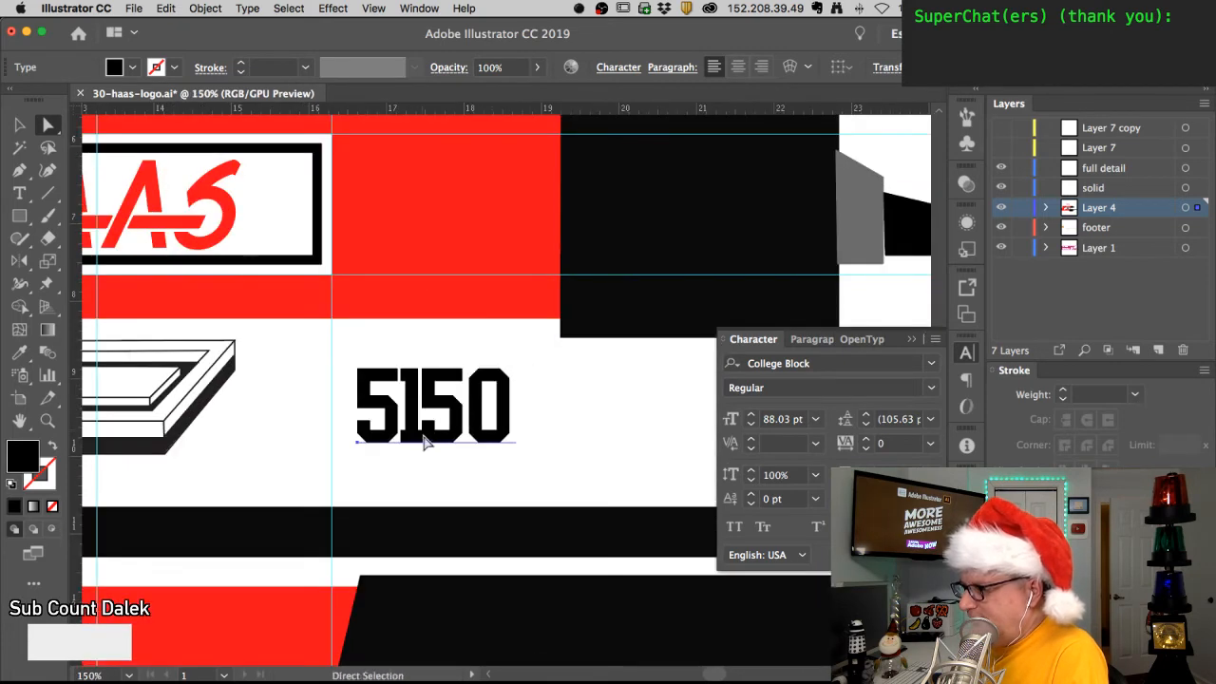
double_click(425, 442)
click(427, 418)
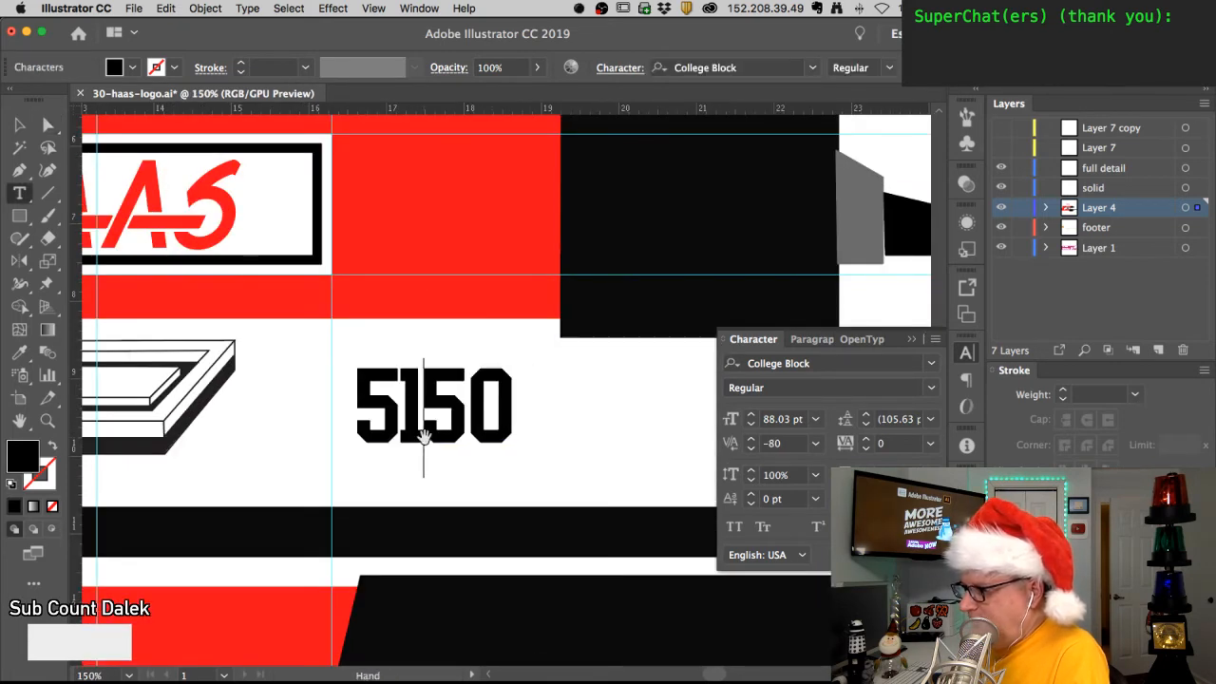
key(alt+Right)
key(alt+Right)
key(alt+Right)
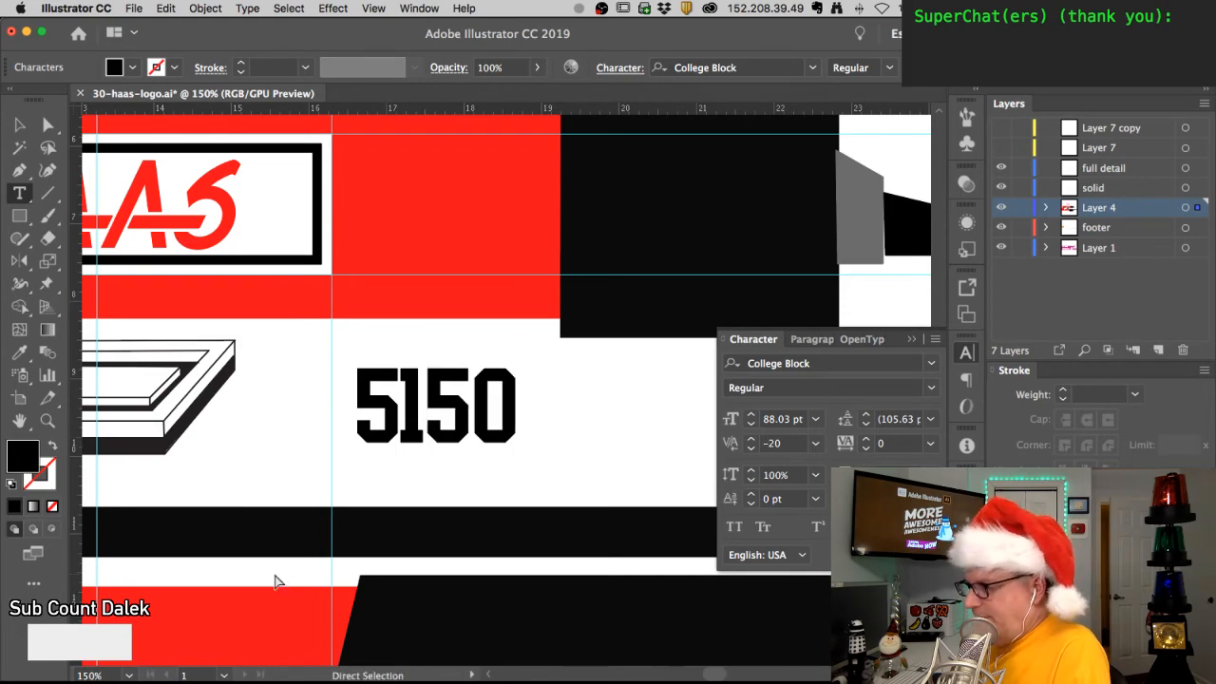
- Switch to Chrome, enlarge the Sweetwater guitar photo and try inspecting its 5150 lettering with Magnifier
key(super+Tab)
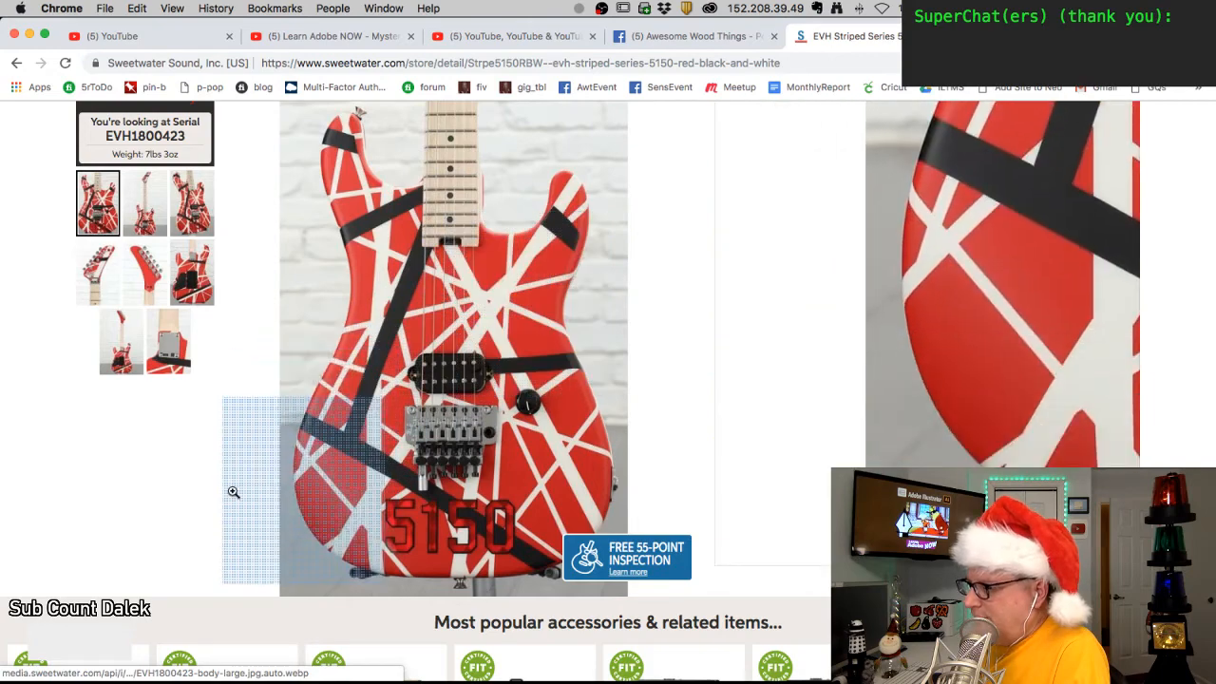
click(285, 496)
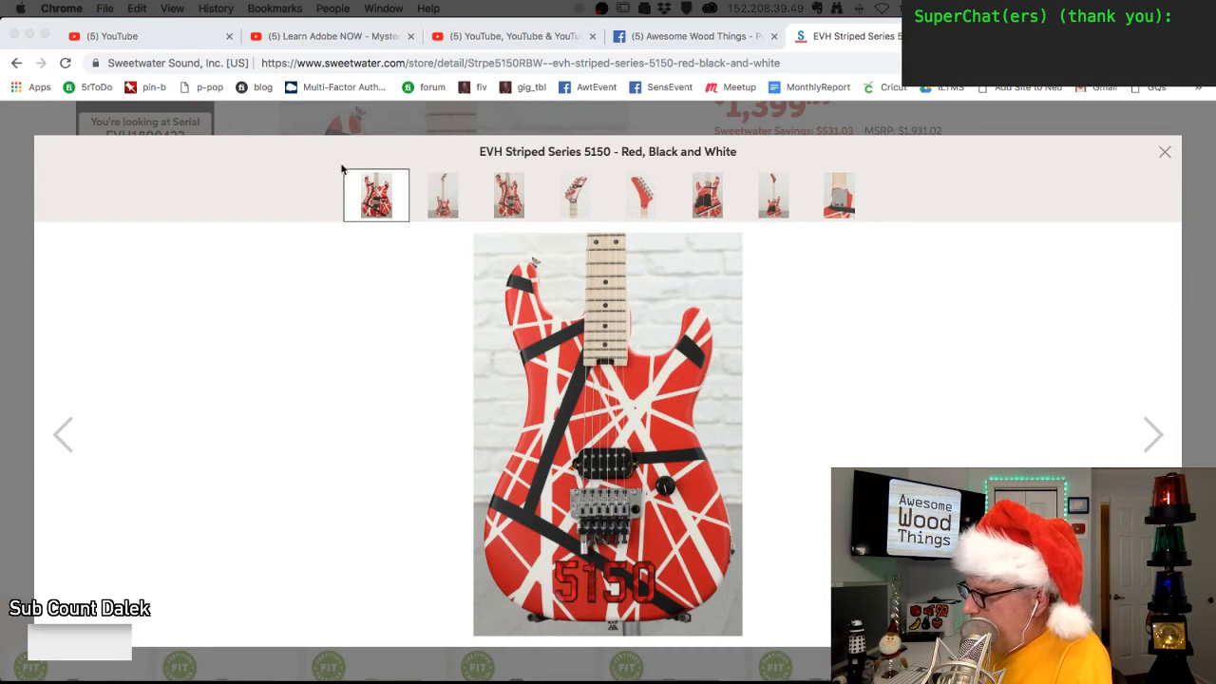
click(244, 171)
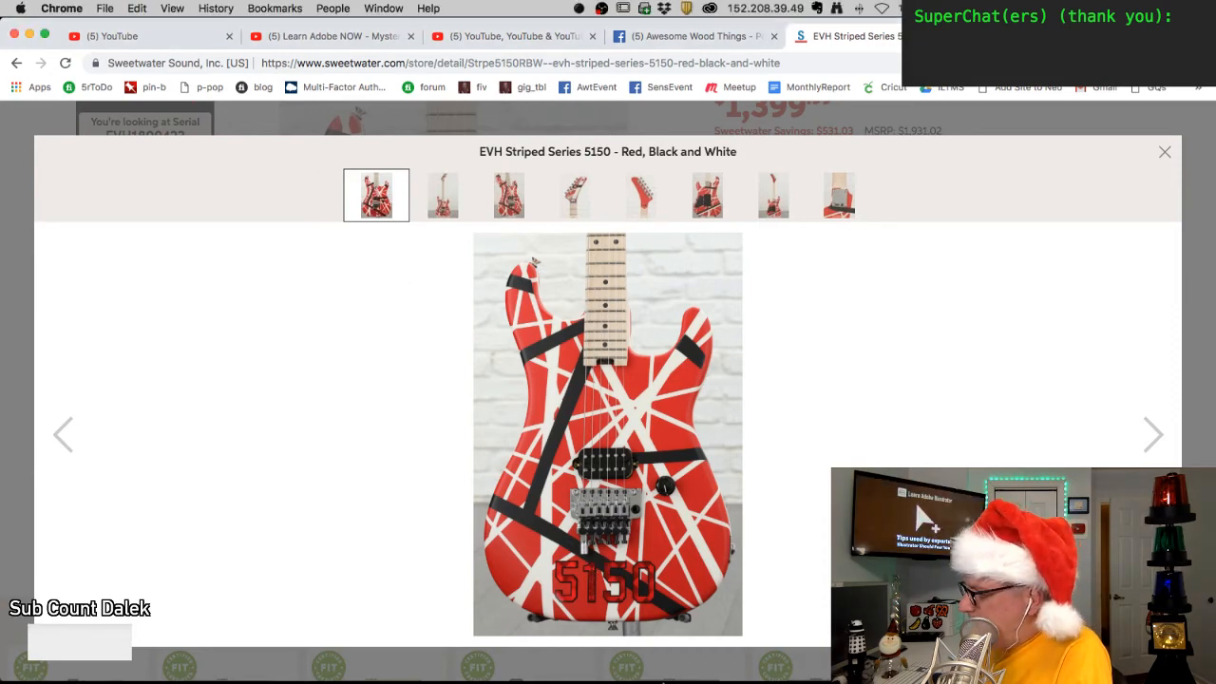
click(801, 671)
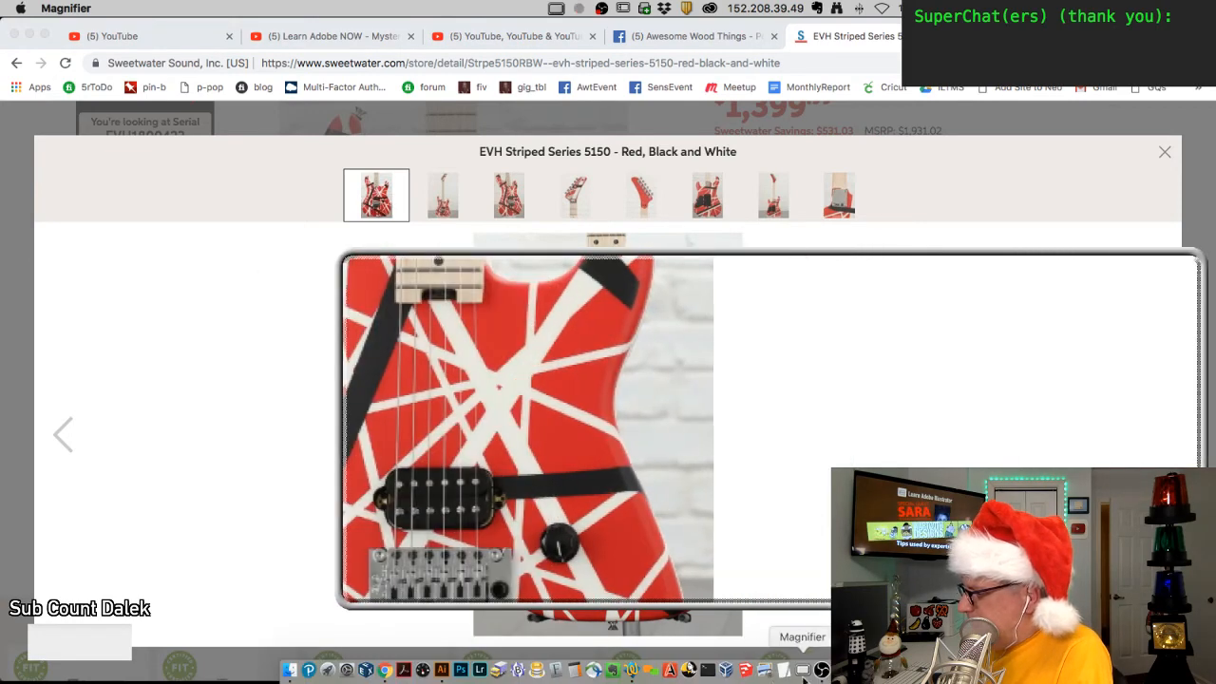
right_click(803, 675)
click(808, 631)
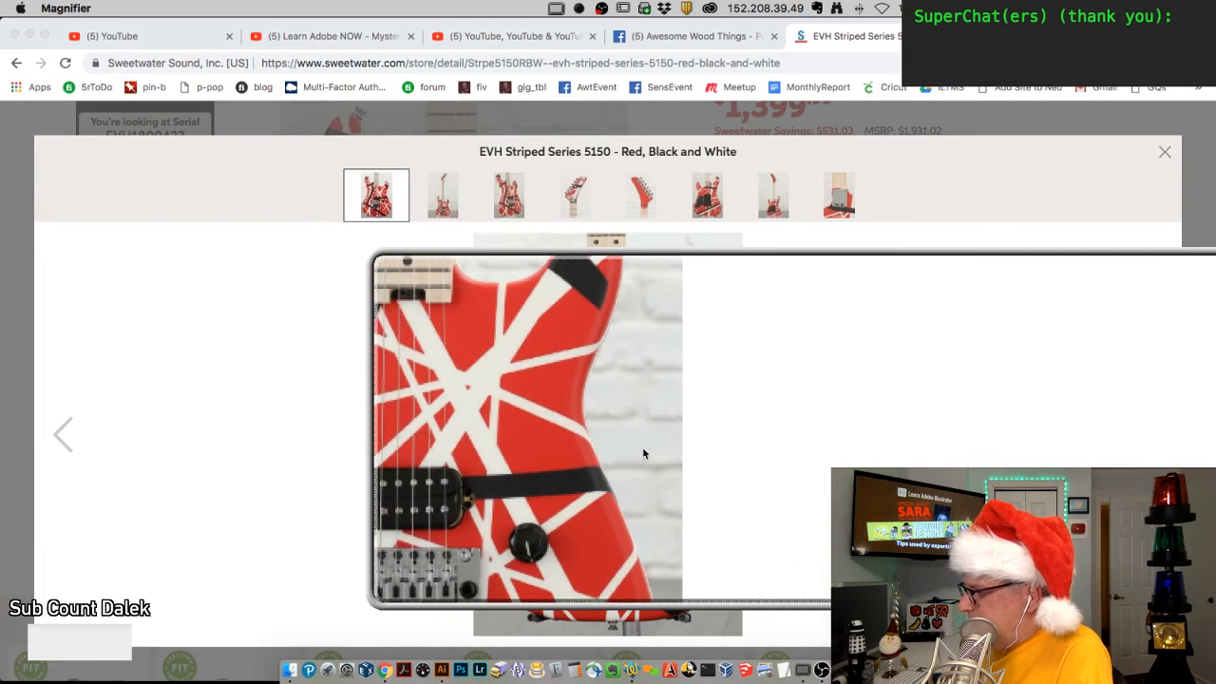
click(1165, 151)
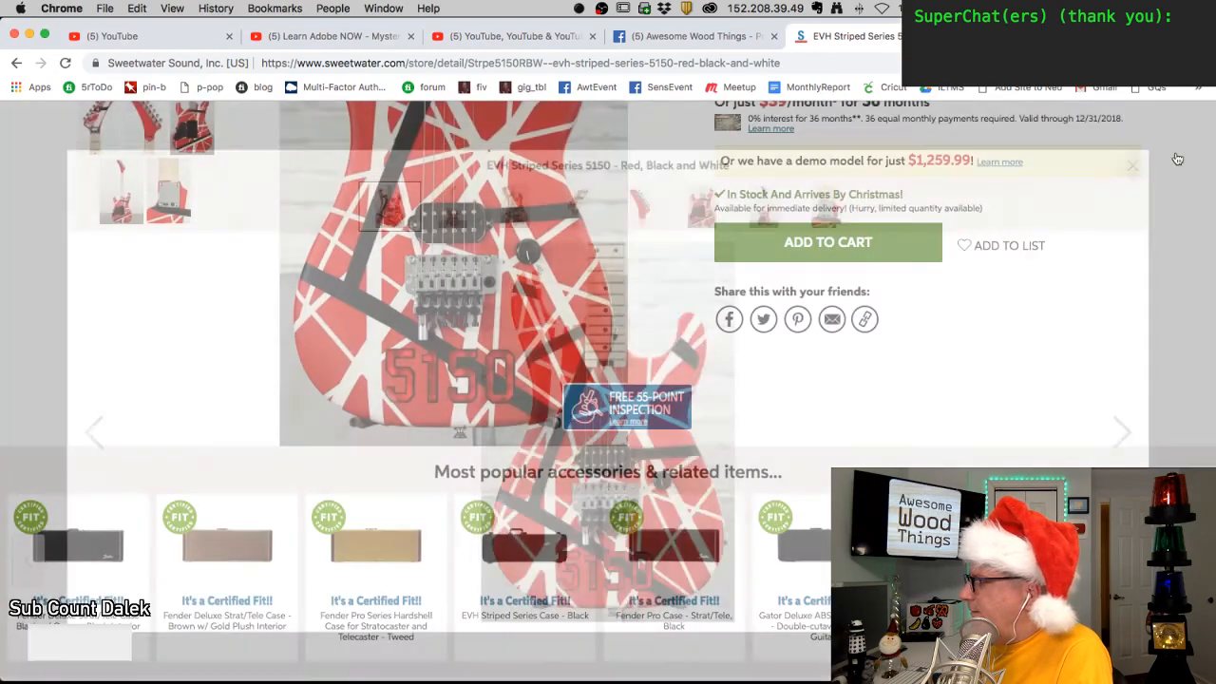
click(765, 677)
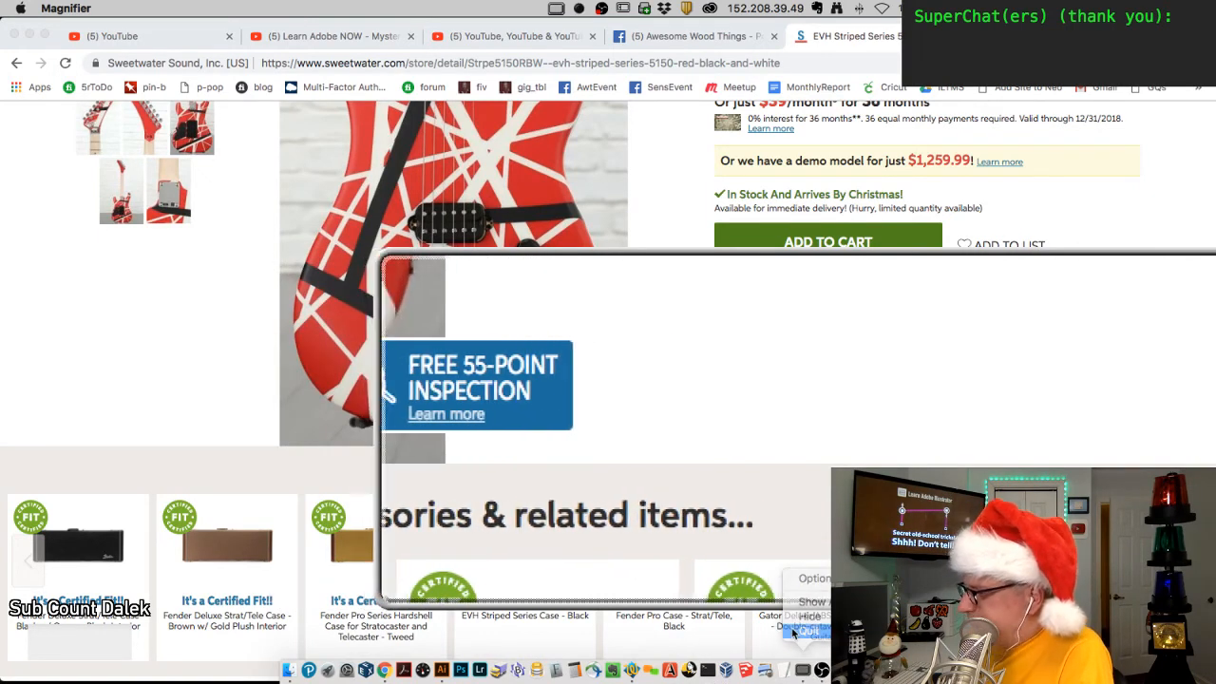
click(687, 459)
- Return to Illustrator, duplicate the College Block 5150 text beside the original and select the 1 in the copy
key(super+Tab)
key(super+Tab)
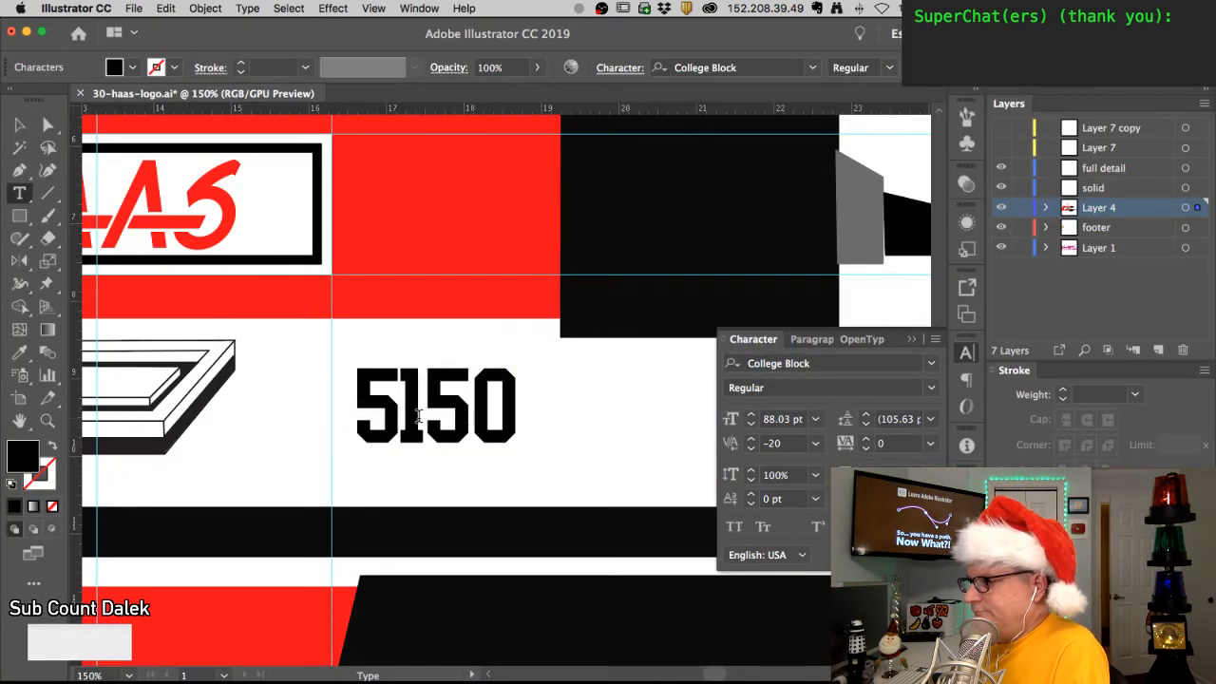
drag(421, 414, 405, 414)
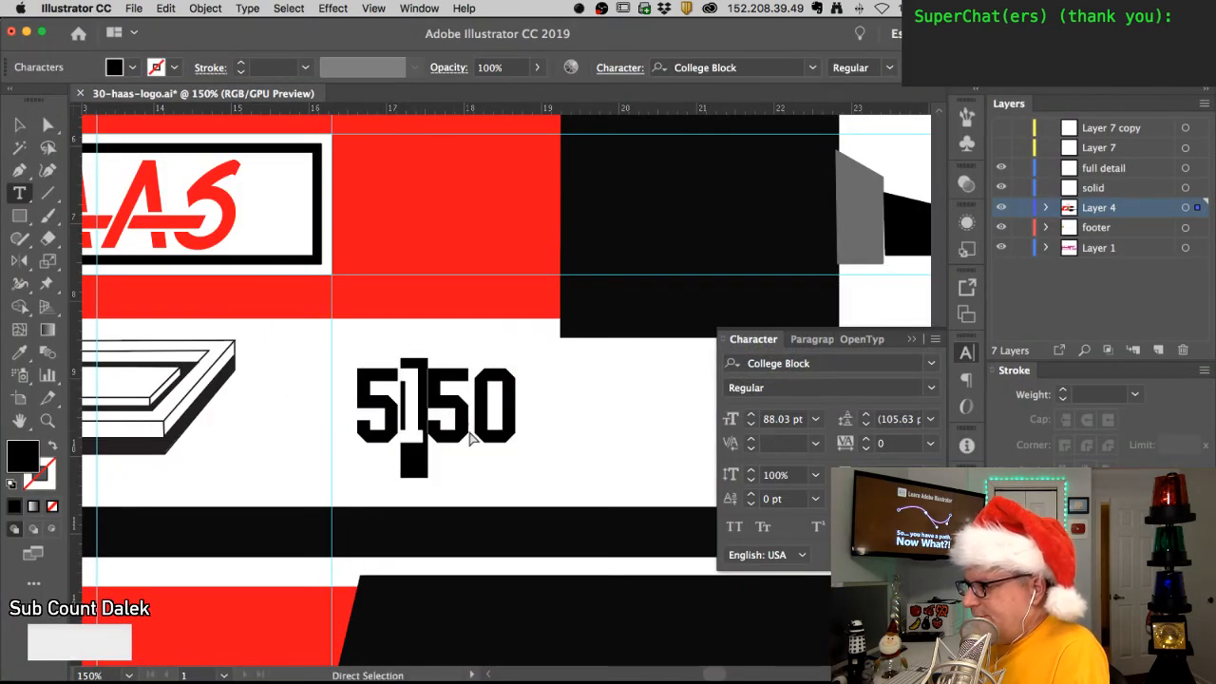
key(Escape)
drag(506, 449, 593, 414)
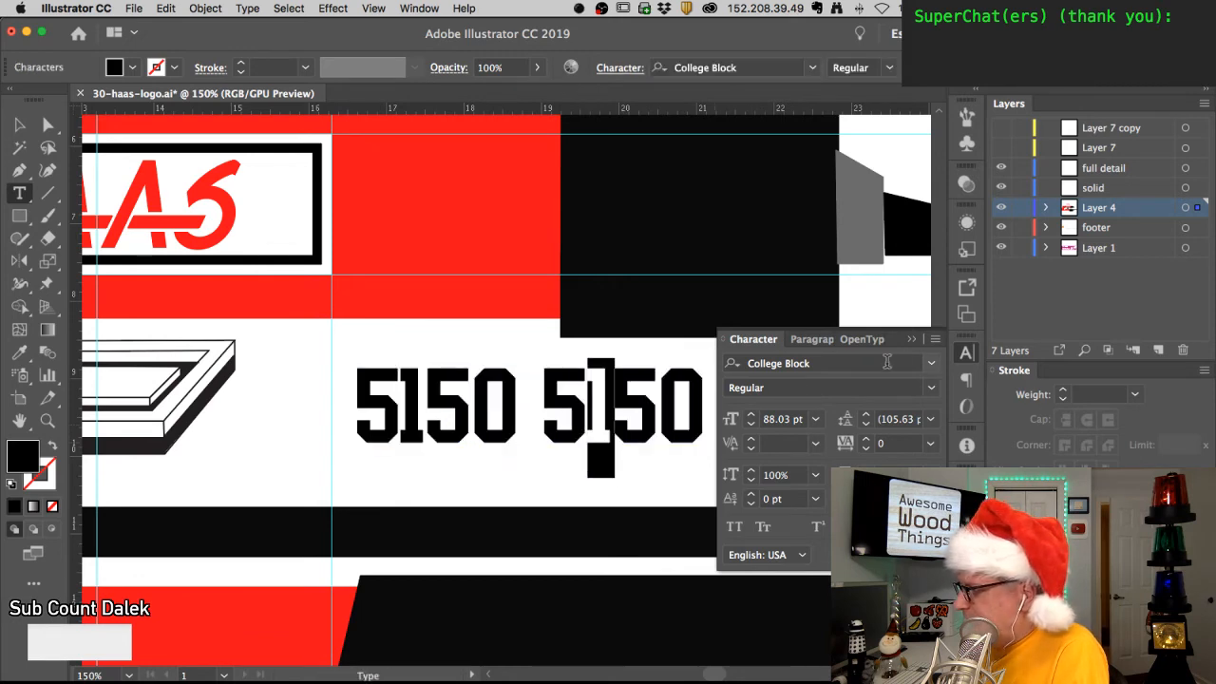
- Set the typeface of the 1 in the duplicated 5150 text to Bebas Kai
click(929, 367)
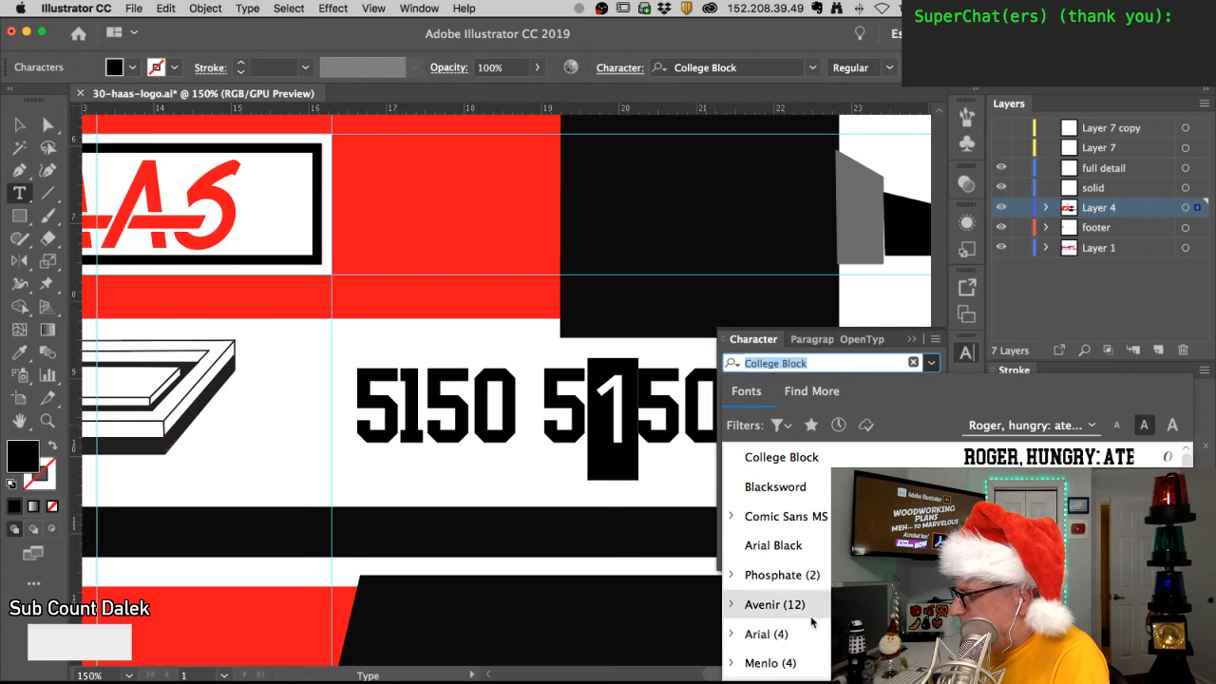
scroll(813, 604, down, 4)
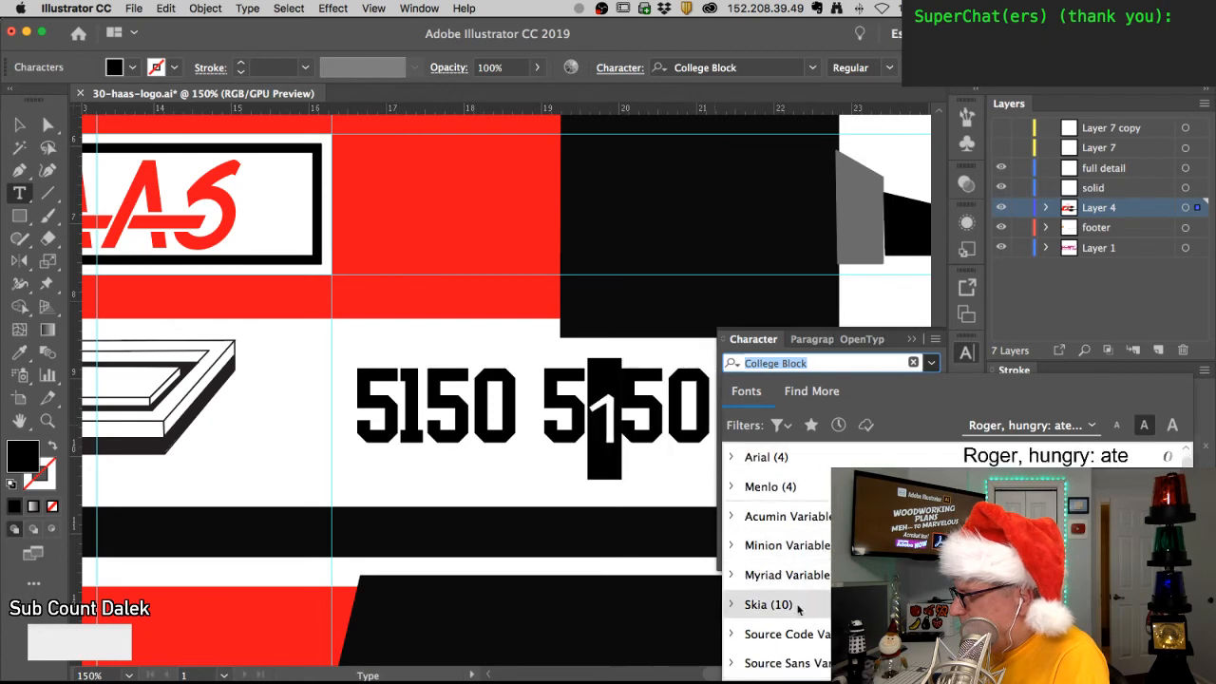
scroll(806, 635, down, 3)
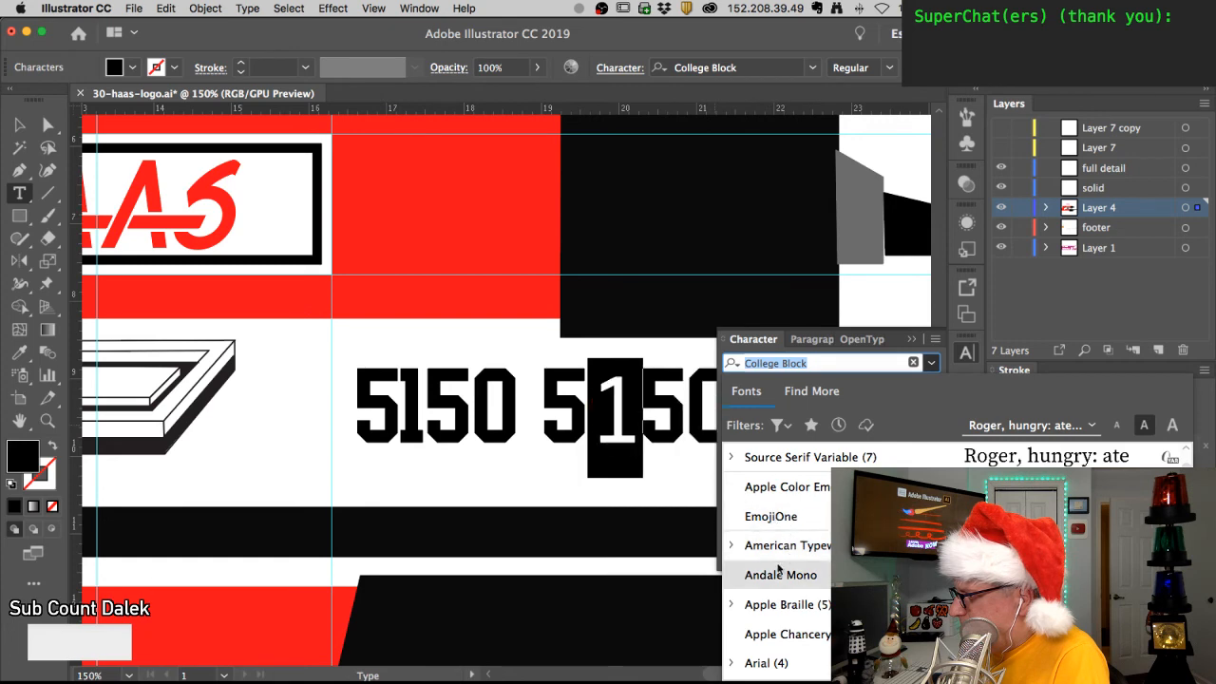
scroll(779, 622, down, 3)
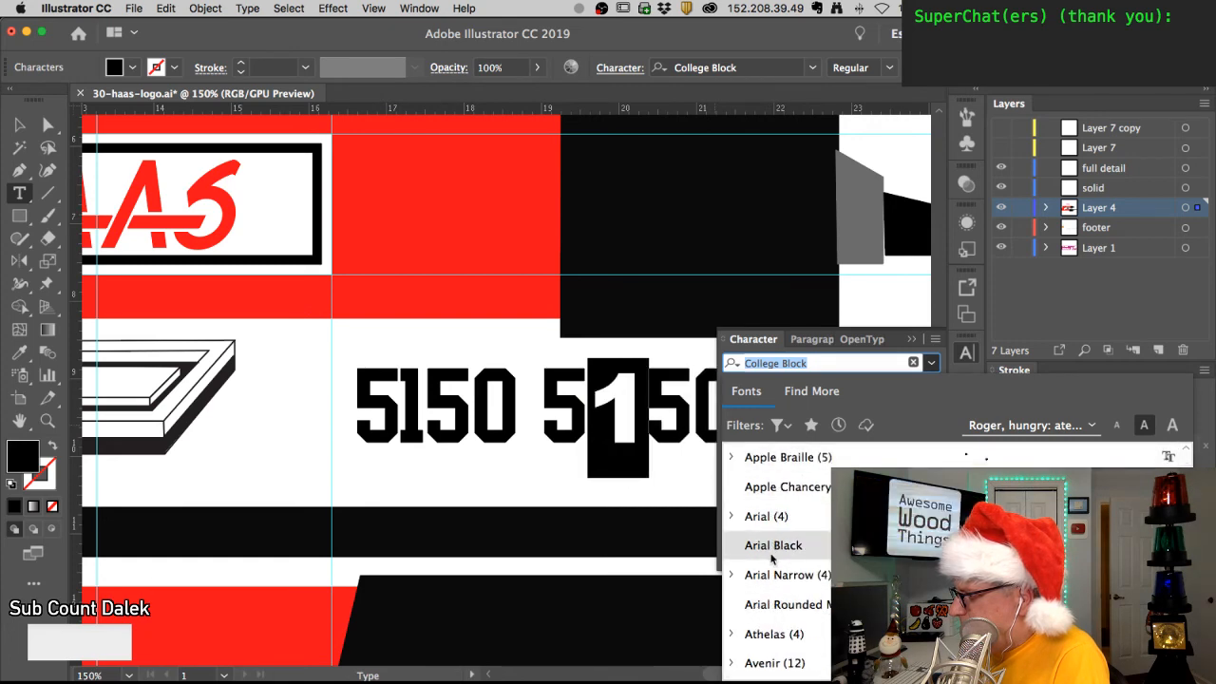
scroll(766, 628, down, 3)
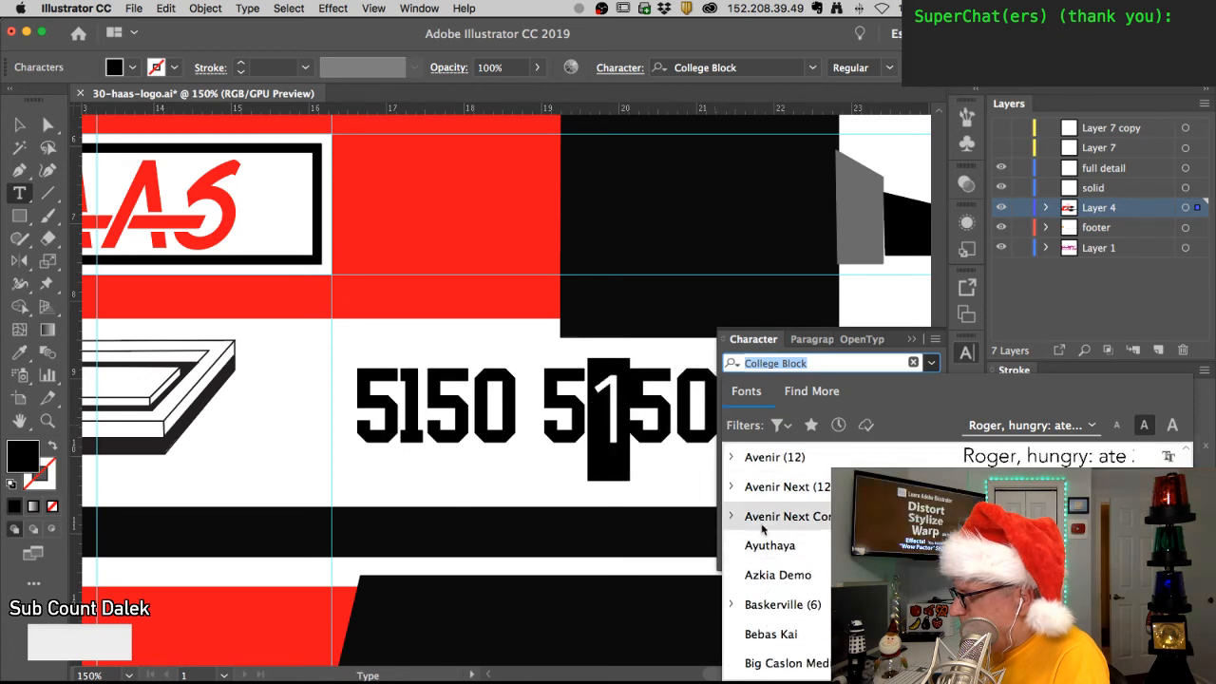
click(772, 634)
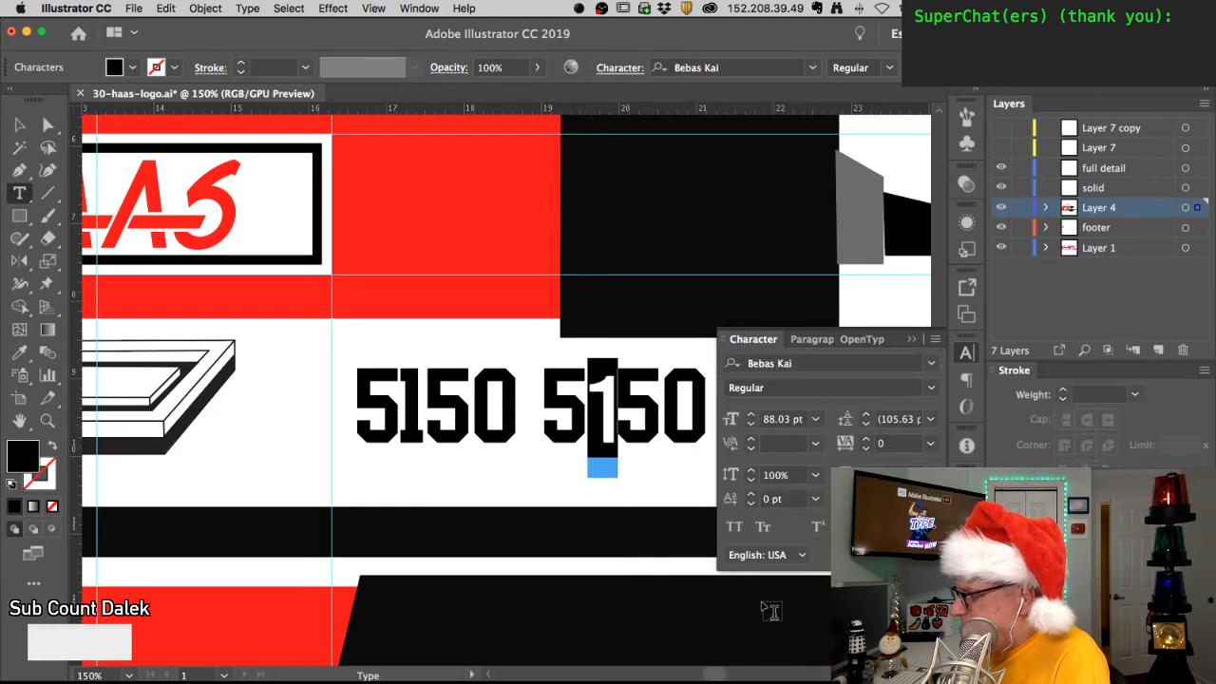
- Enlarge the 1 in the duplicated 5150 text to a font size of 97 pt
click(750, 416)
click(751, 415)
click(751, 415)
click(750, 415)
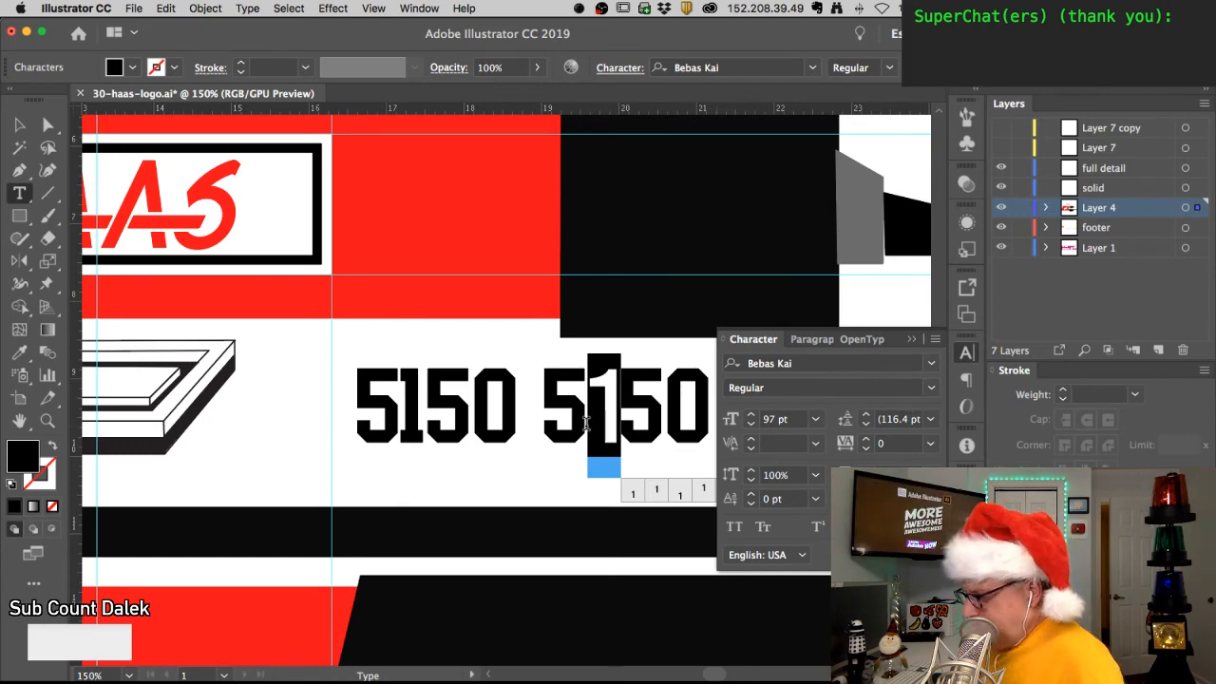
super+click(524, 481)
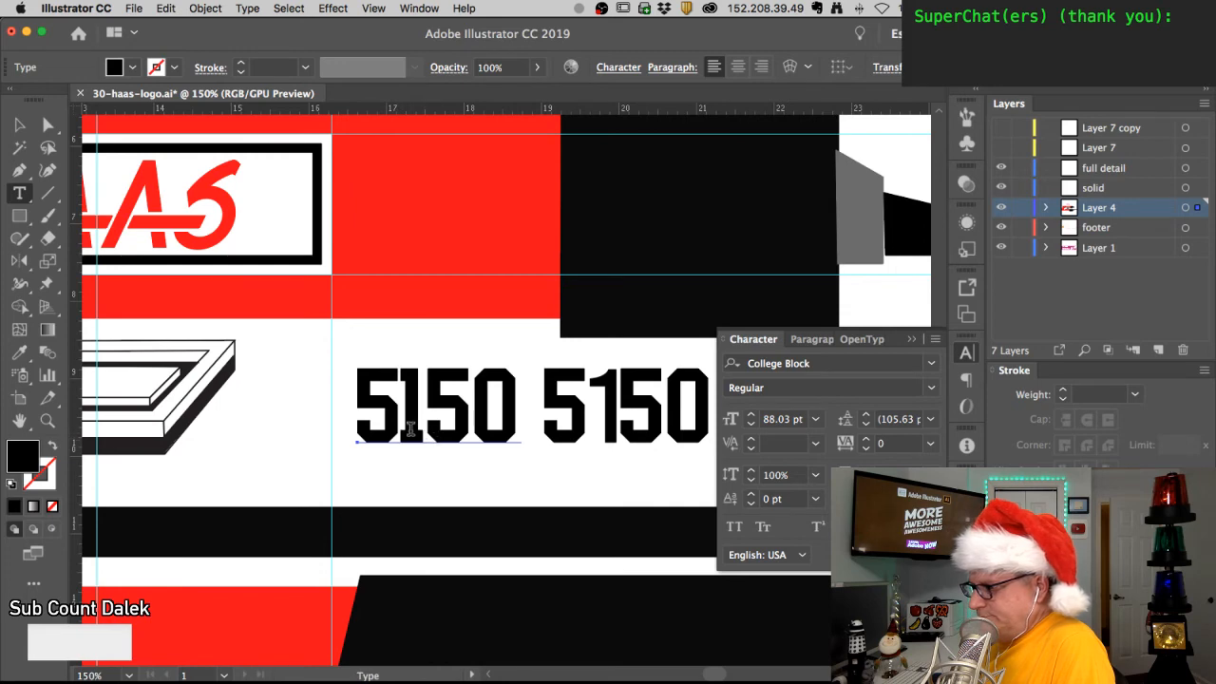
- Loosen the kerning between the first 5 and the 1 of the original 5150 text by one increment
click(403, 458)
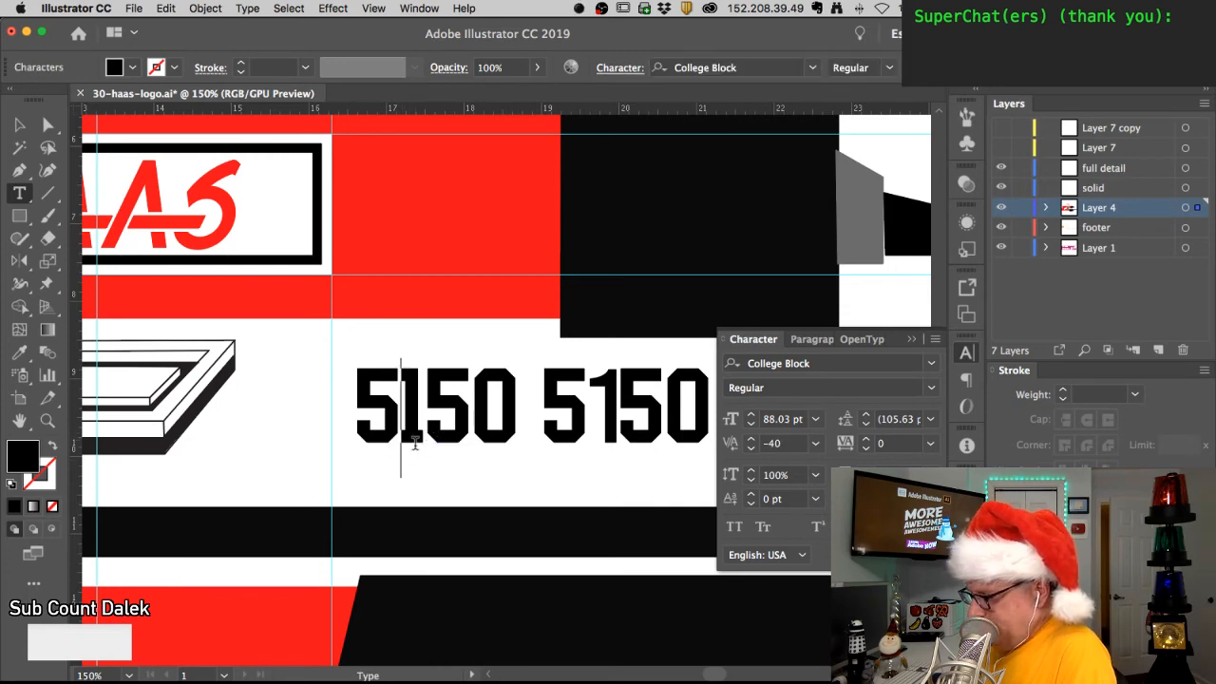
key(alt+Right)
key(Right)
key(Right)
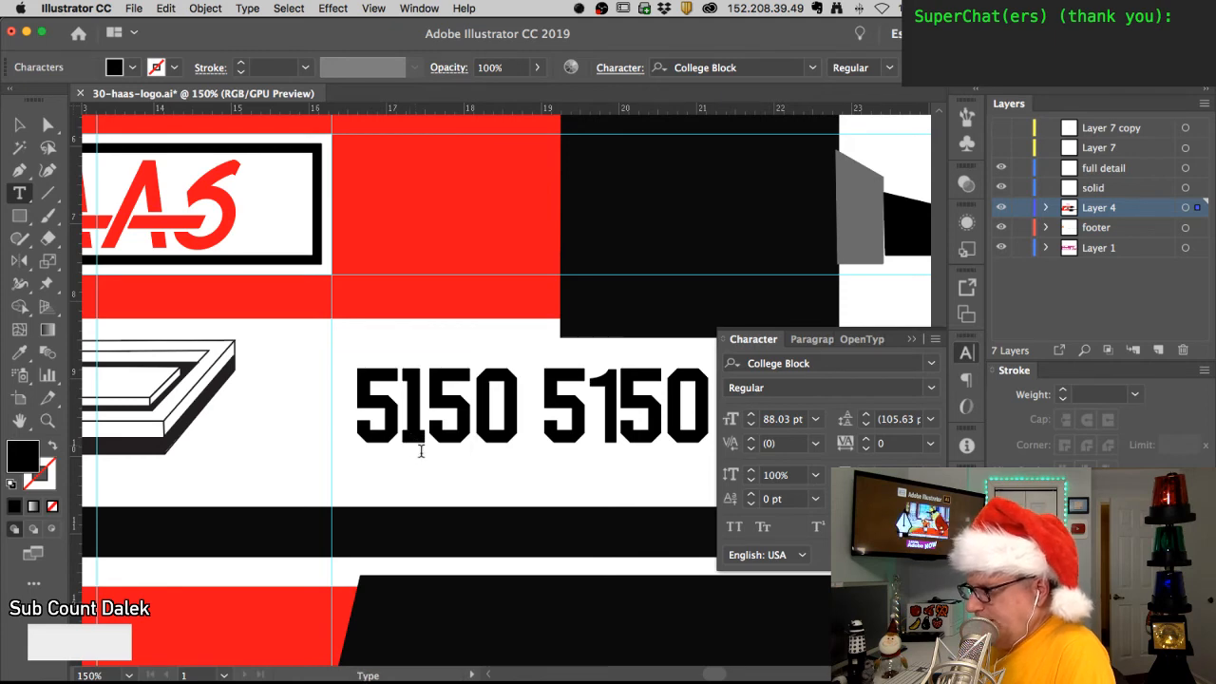
- Remove the duplicated 5150 text, keeping only the original College Block version
drag(359, 410, 525, 416)
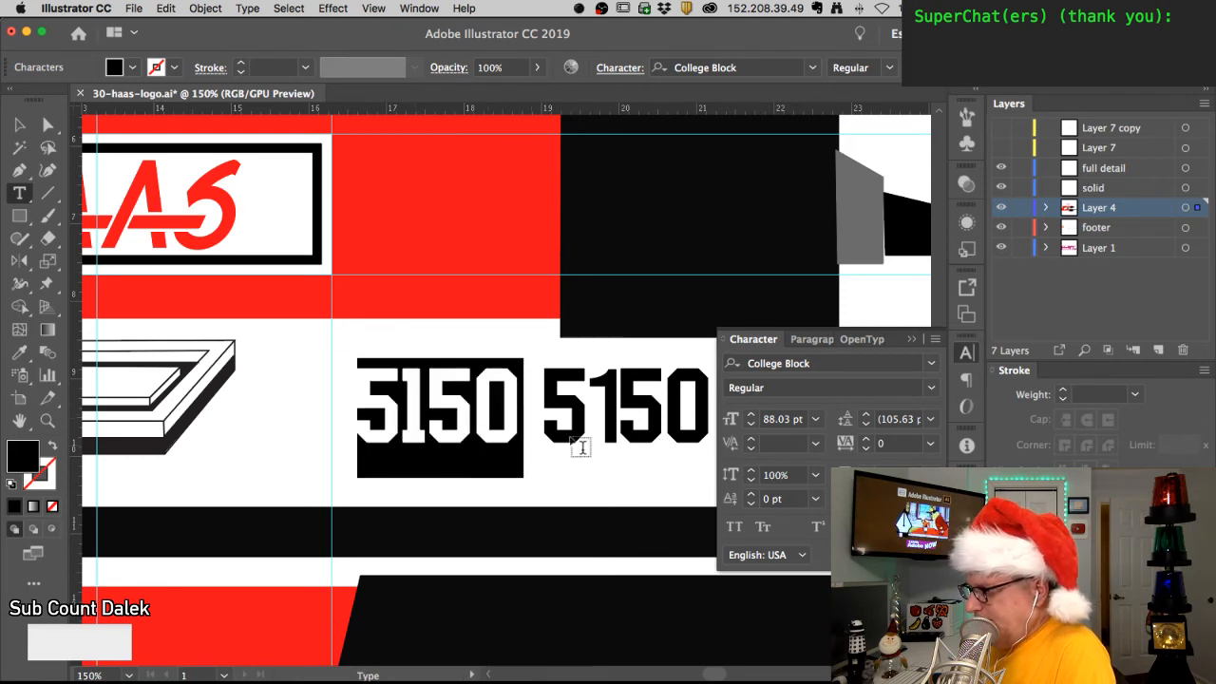
key(super+shift+a)
key(super+z)
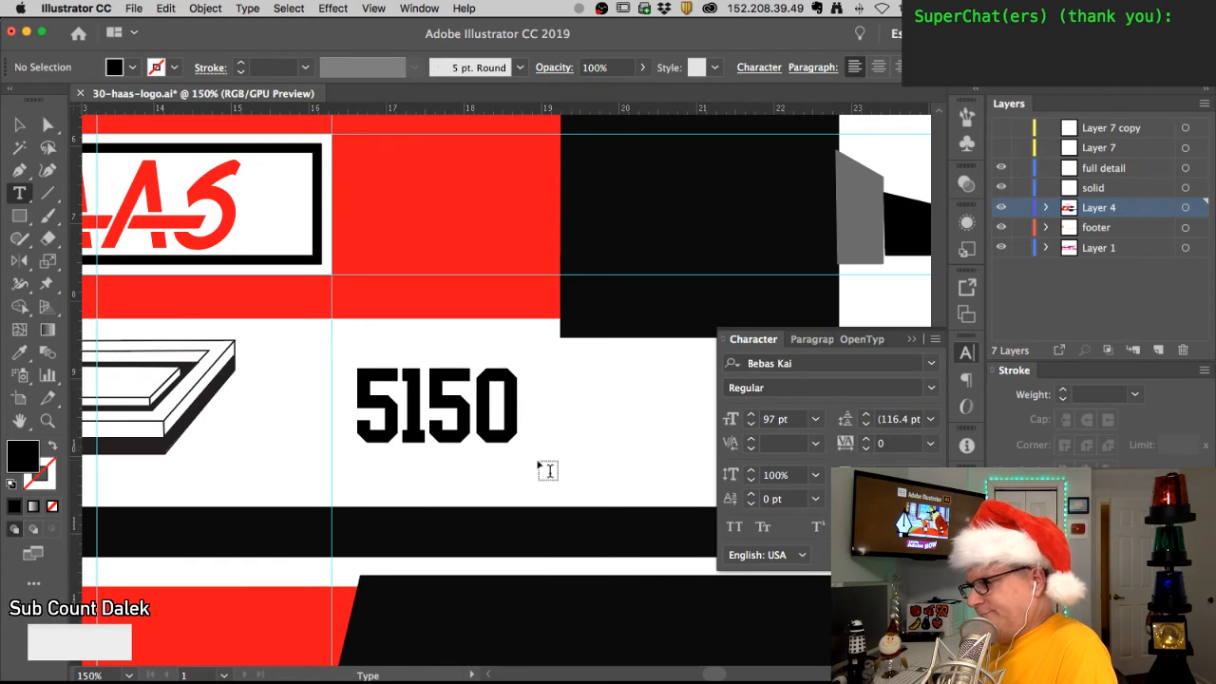
key(a)
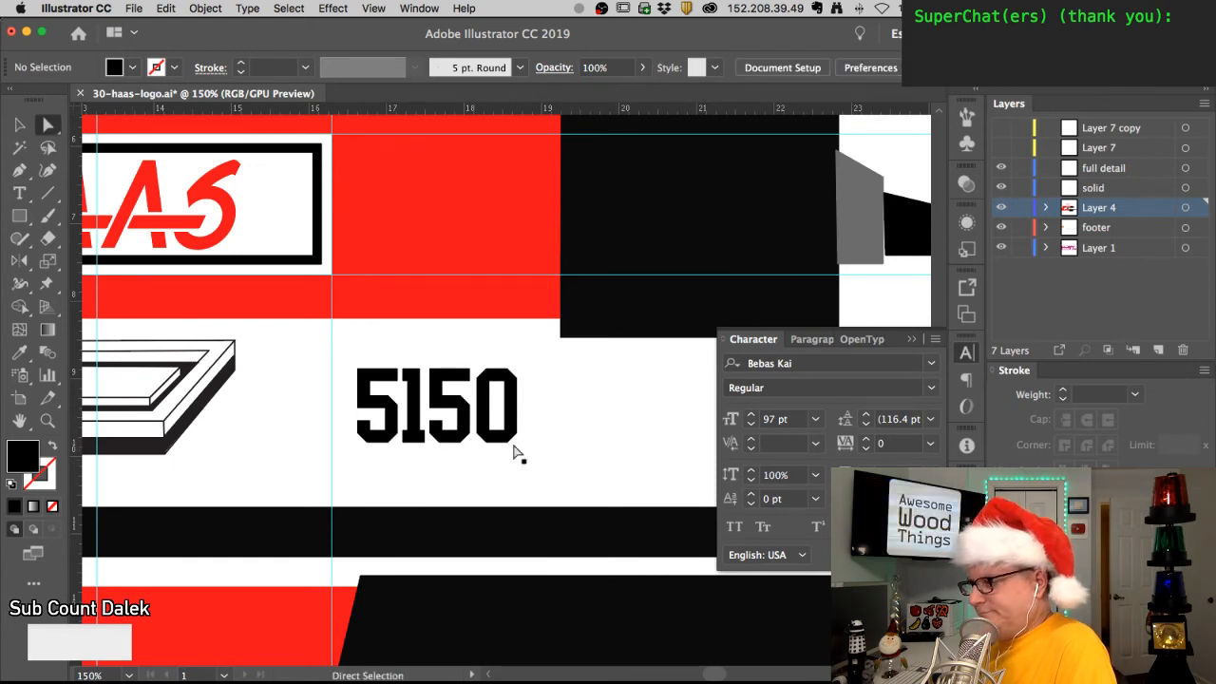
- Move the 5150 text to the blank area left of the slab drawing, above the black stripe's end, and save the document
key(super+minus)
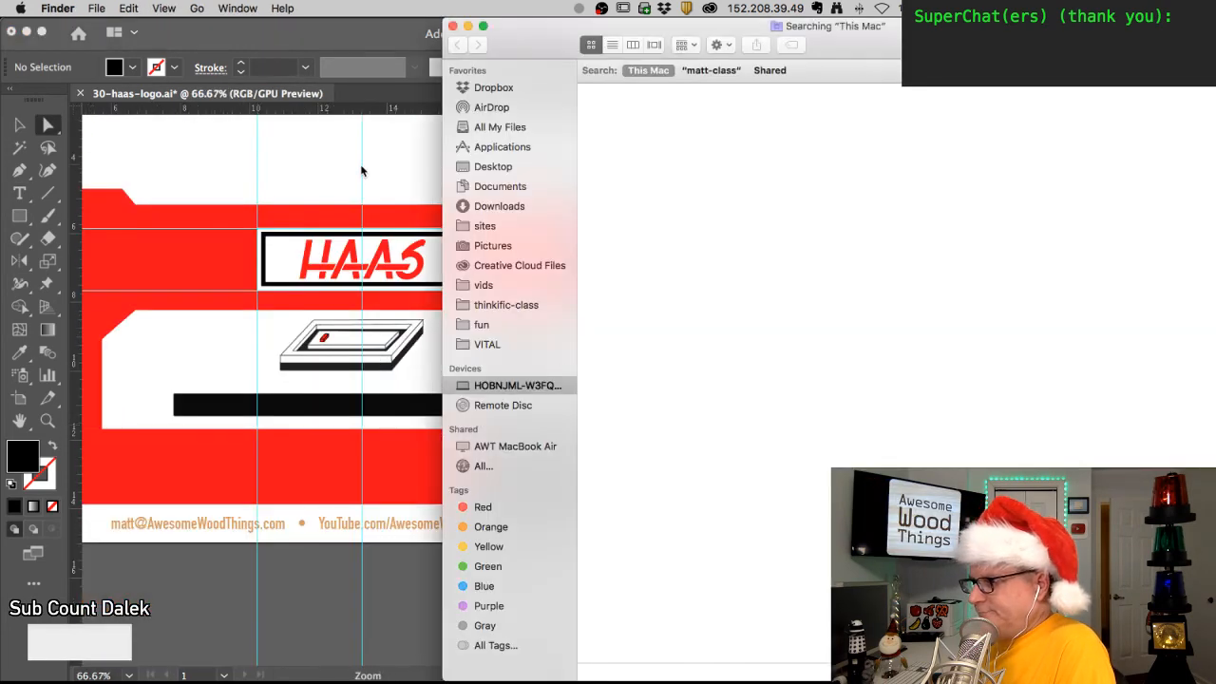
click(361, 169)
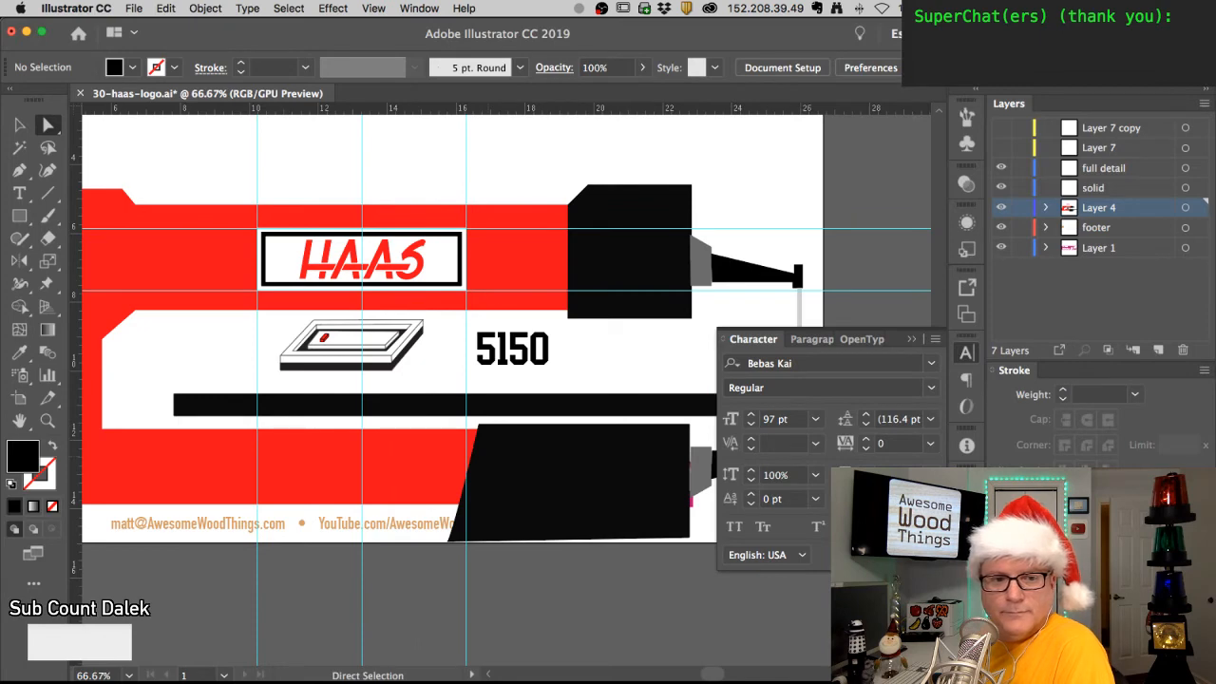
key(super+Tab)
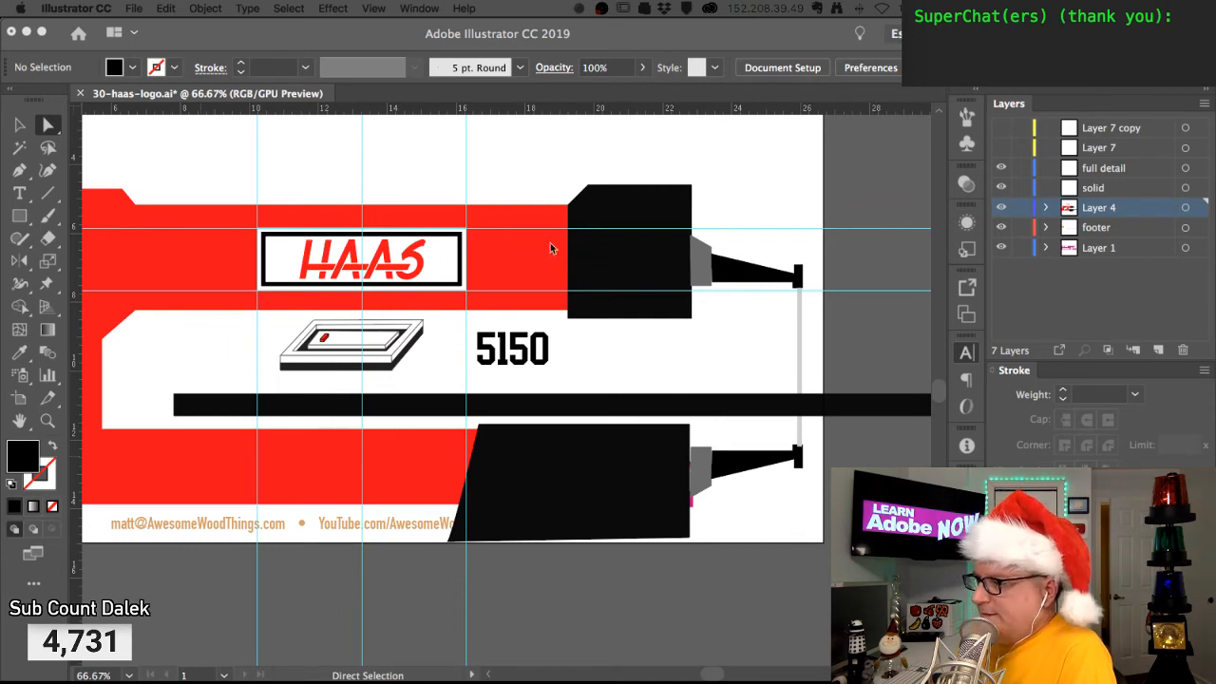
key(super+t)
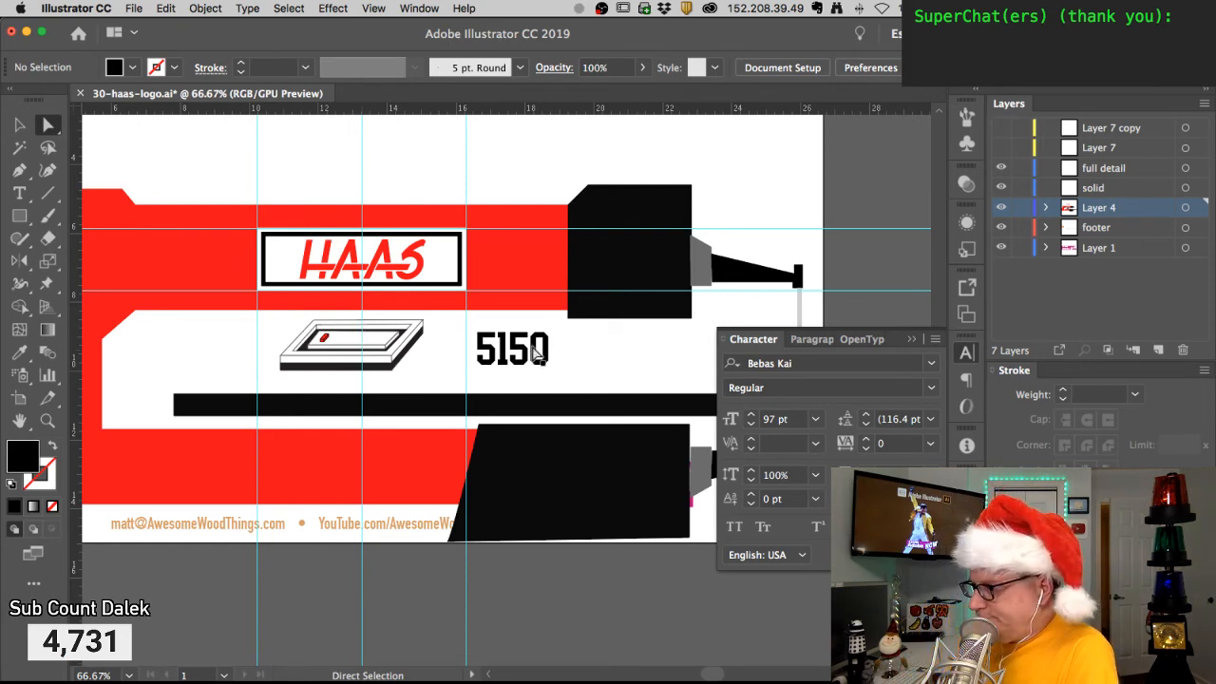
drag(508, 373, 203, 362)
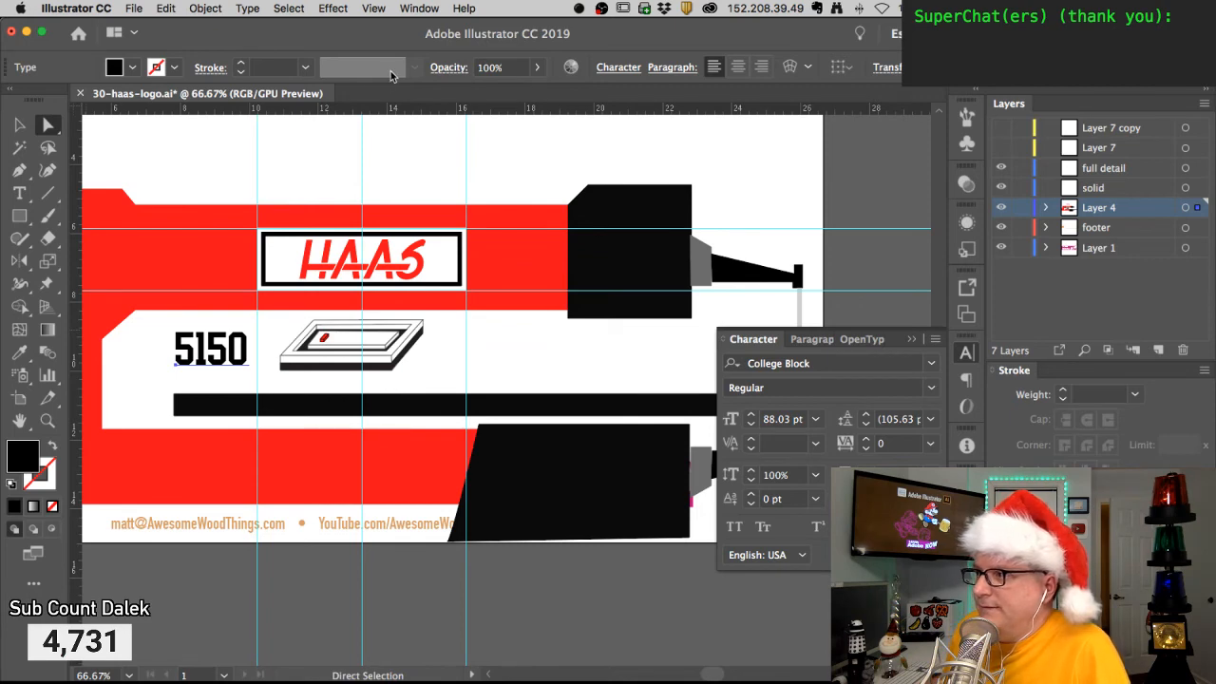
click(131, 9)
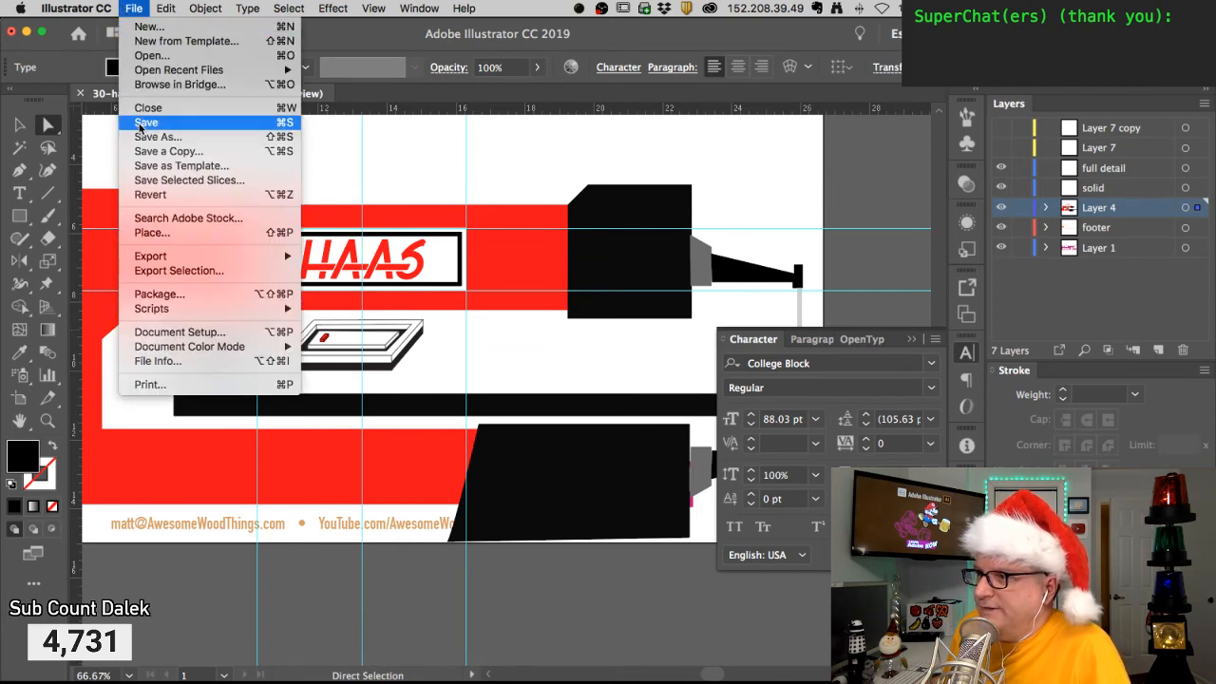
click(139, 123)
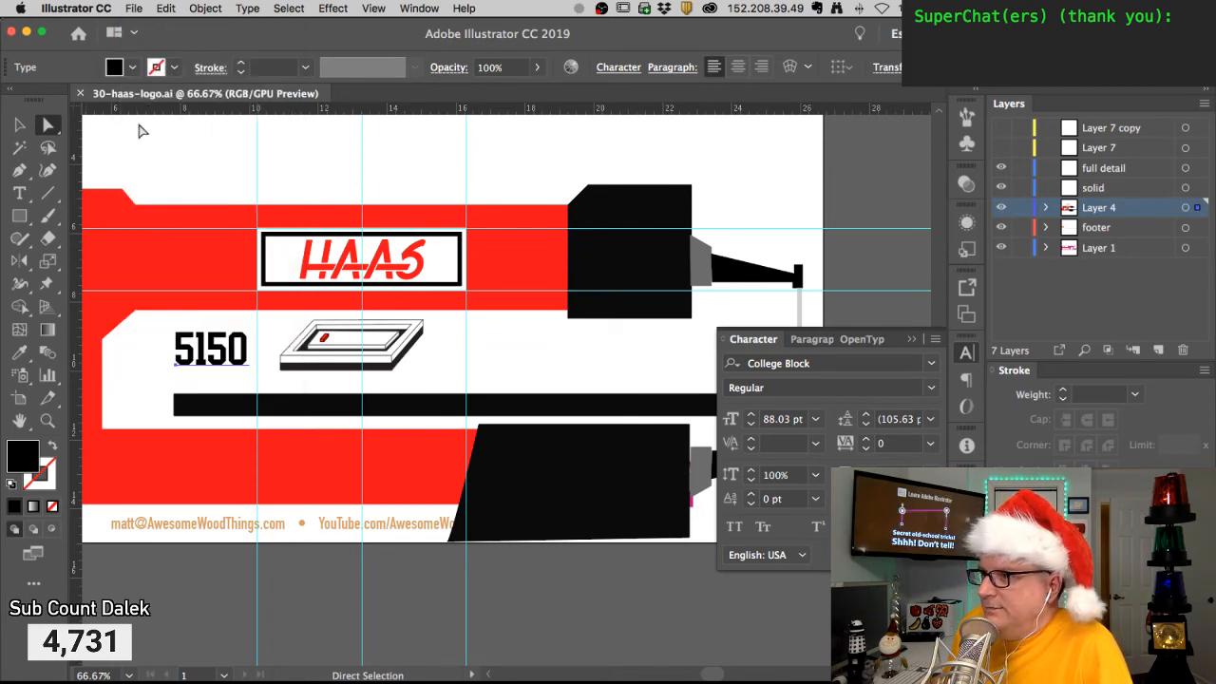